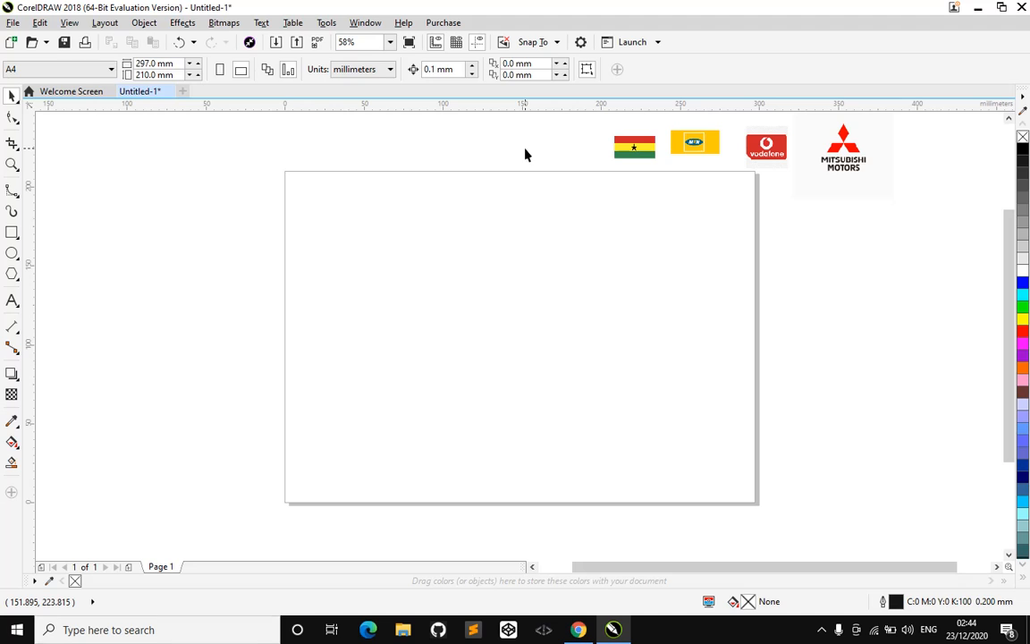
Examine the Ghana flag, MTN, Vodafone and Mitsubishi Motors reference logos up close and return to the full-page view.
key("z")
left_click_drag(580, 124, 894, 200)
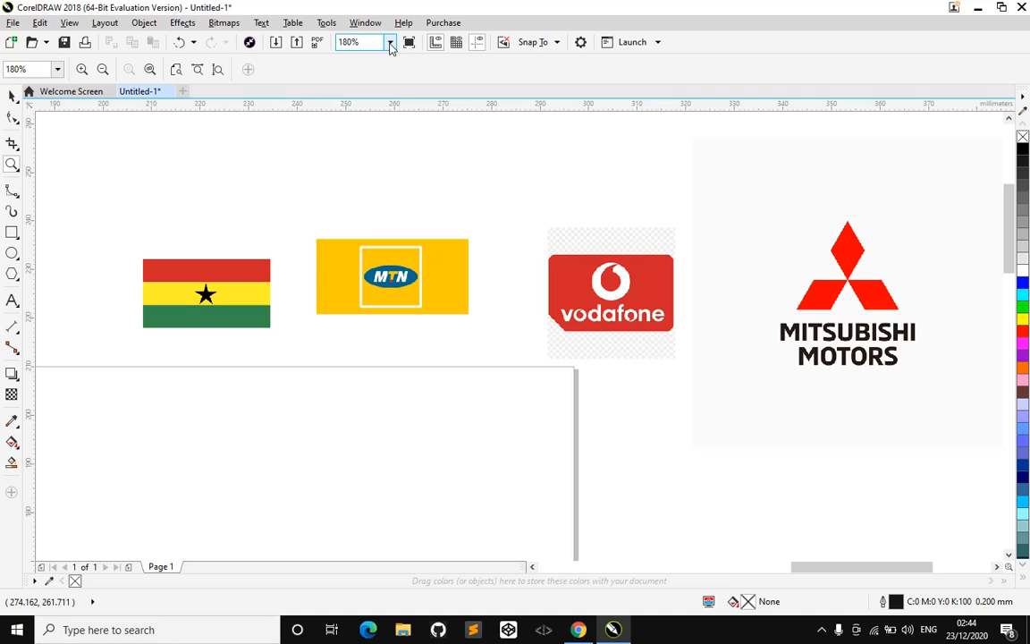
left_click(390, 43)
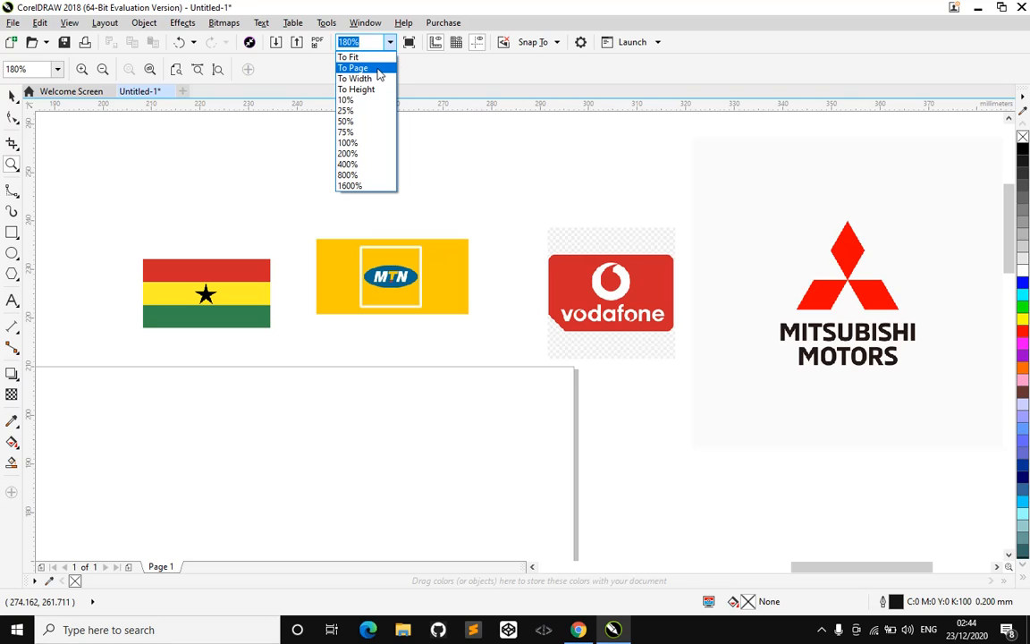
left_click(377, 69)
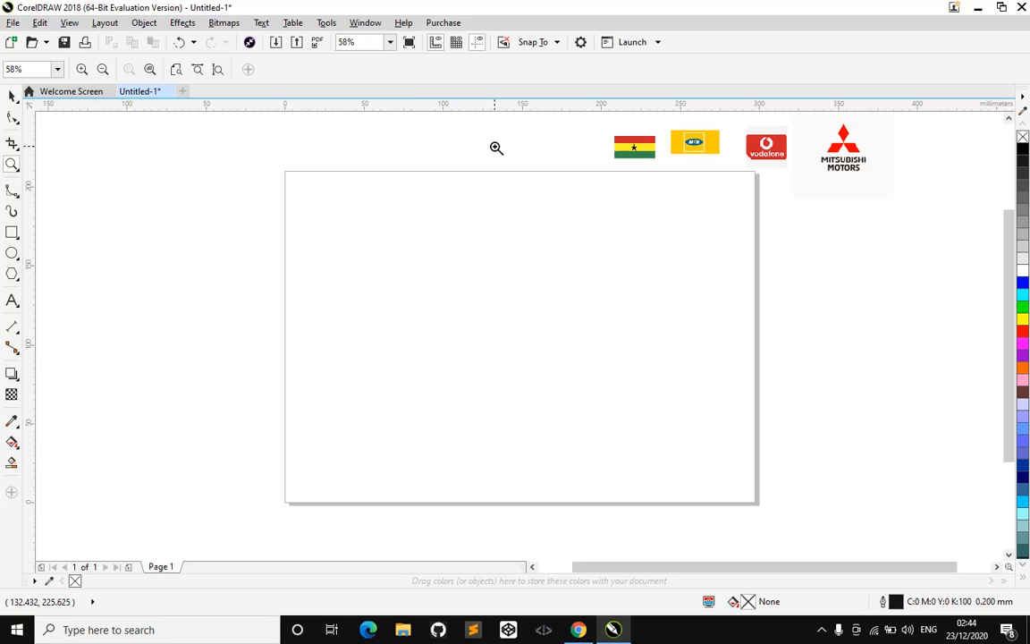
key("space")
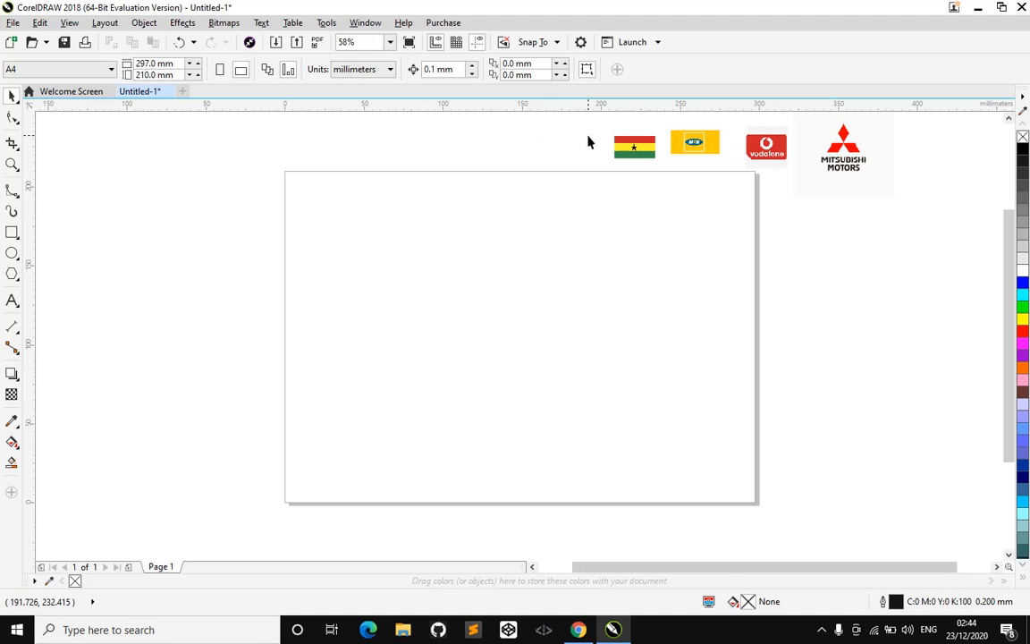
scroll(782, 143, "up", 2)
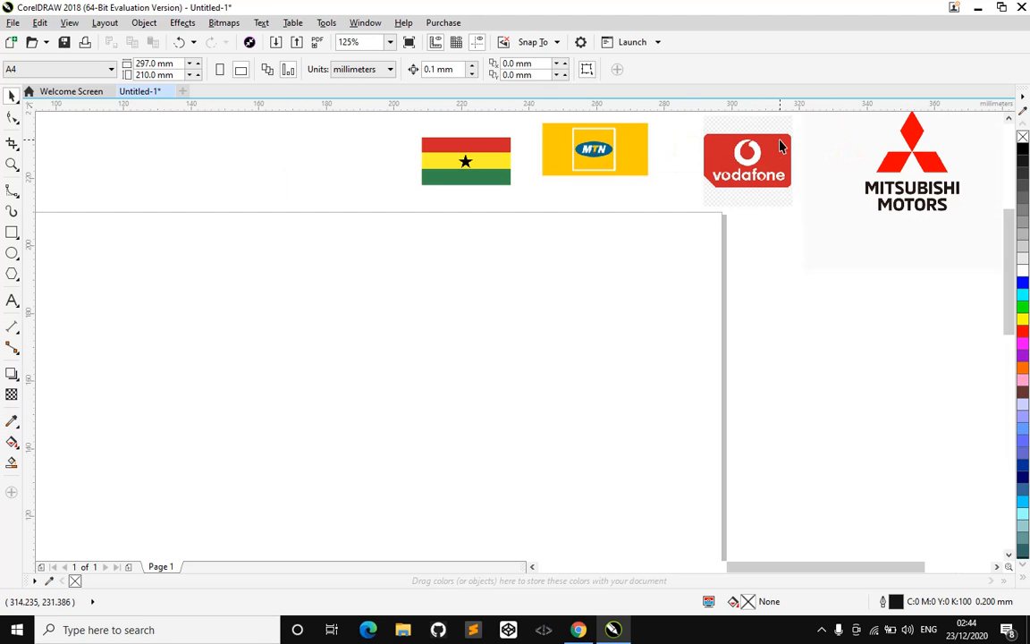
left_click(358, 42)
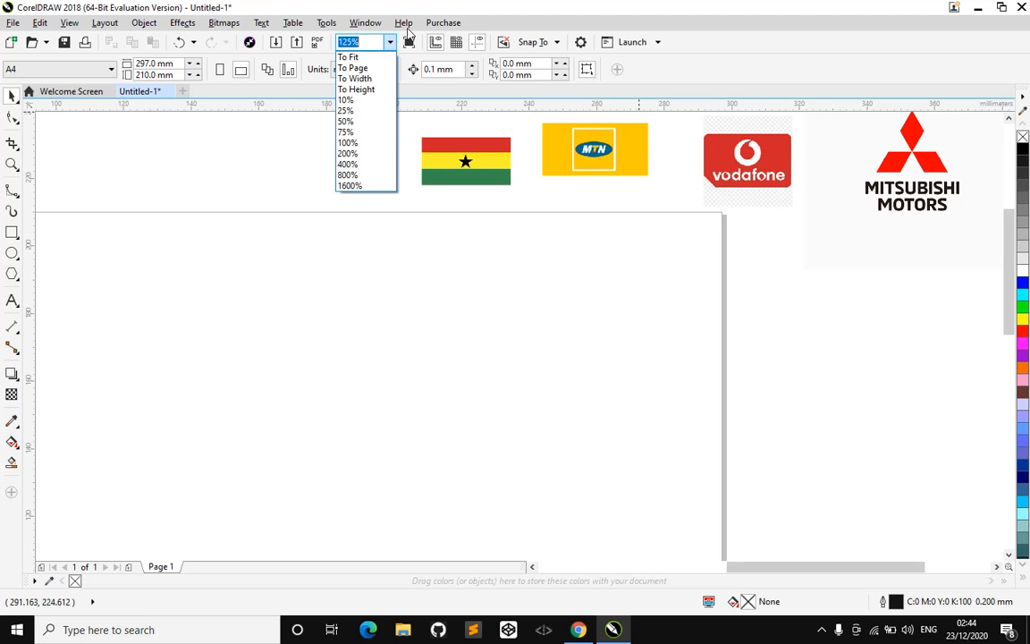
left_click(355, 68)
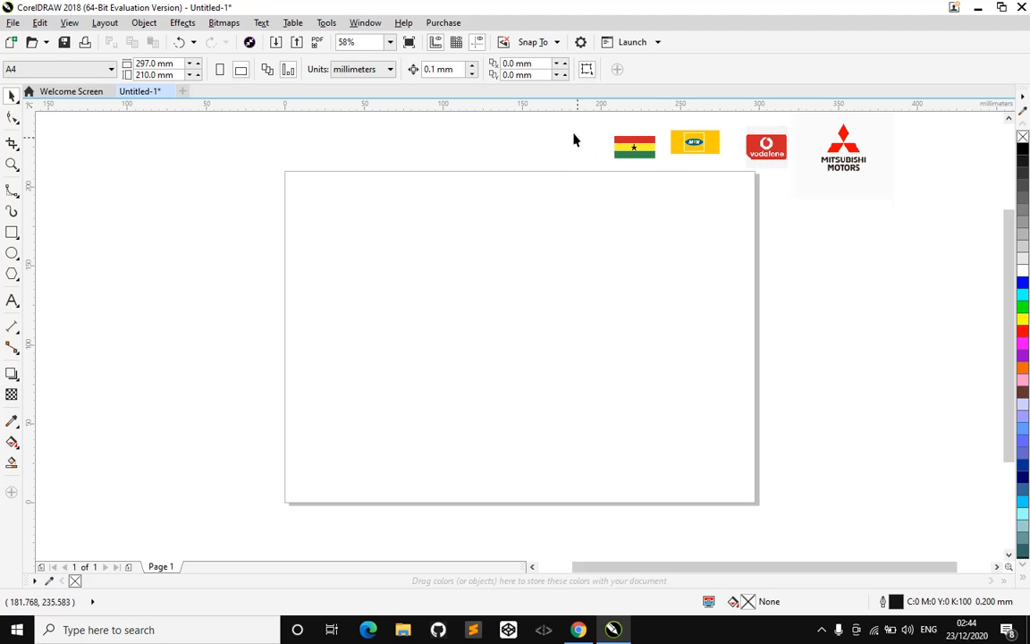
left_click_drag(932, 190, 612, 170)
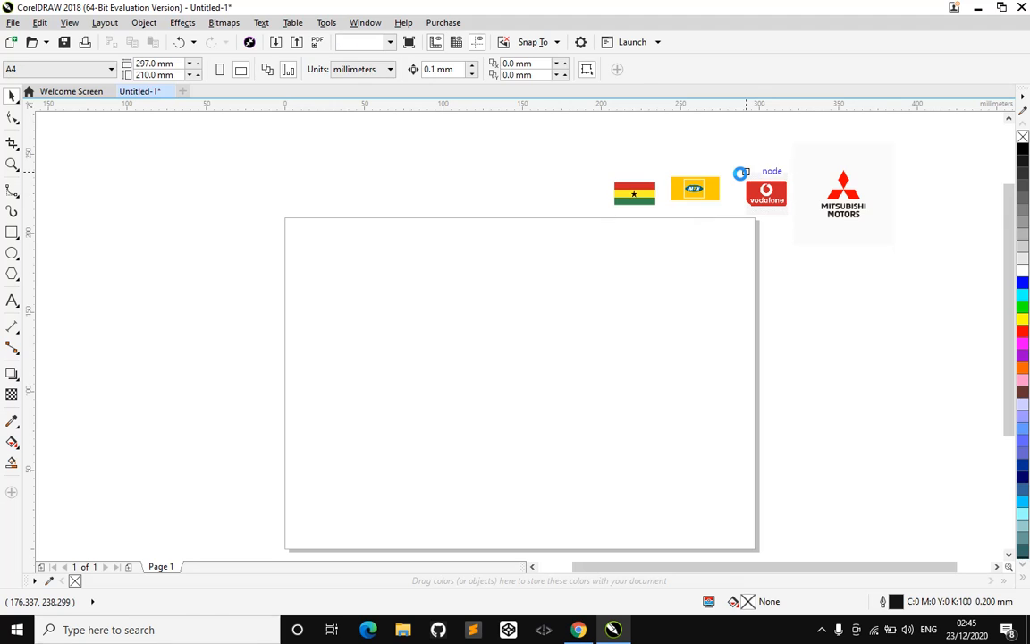
left_click(700, 195)
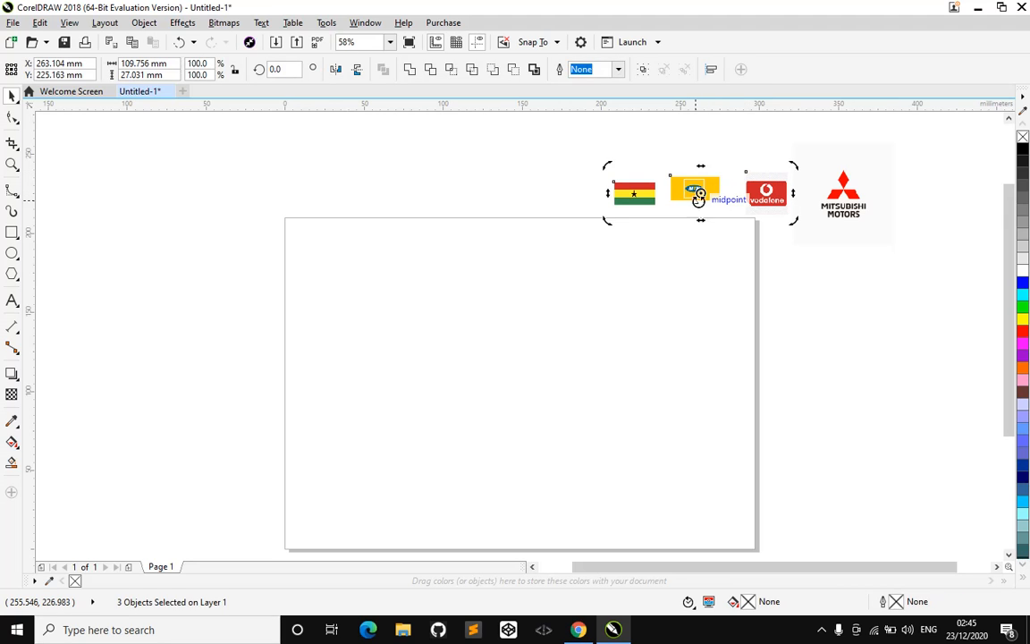
left_click(693, 267)
left_click(638, 200)
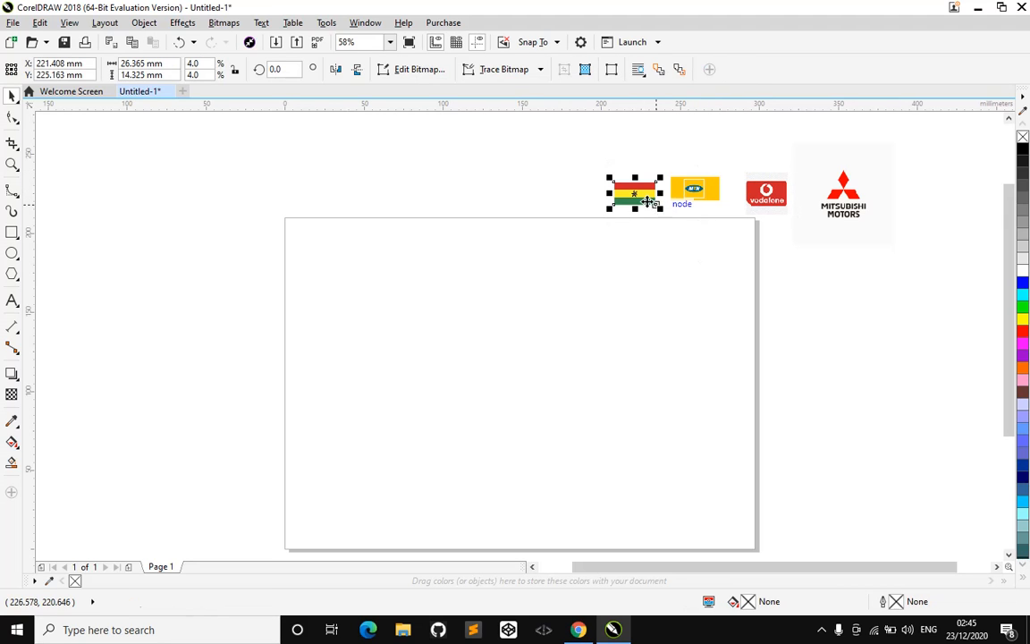
left_click(564, 173)
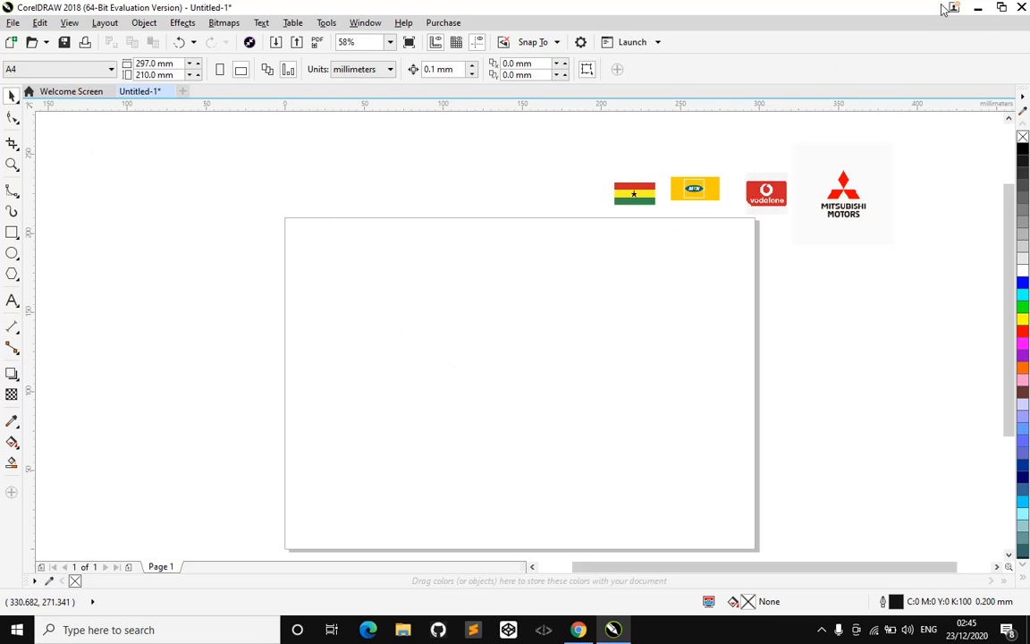
Look at the four logo image files on the Windows desktop and switch back to CorelDRAW.
left_click(980, 8)
left_click(612, 179)
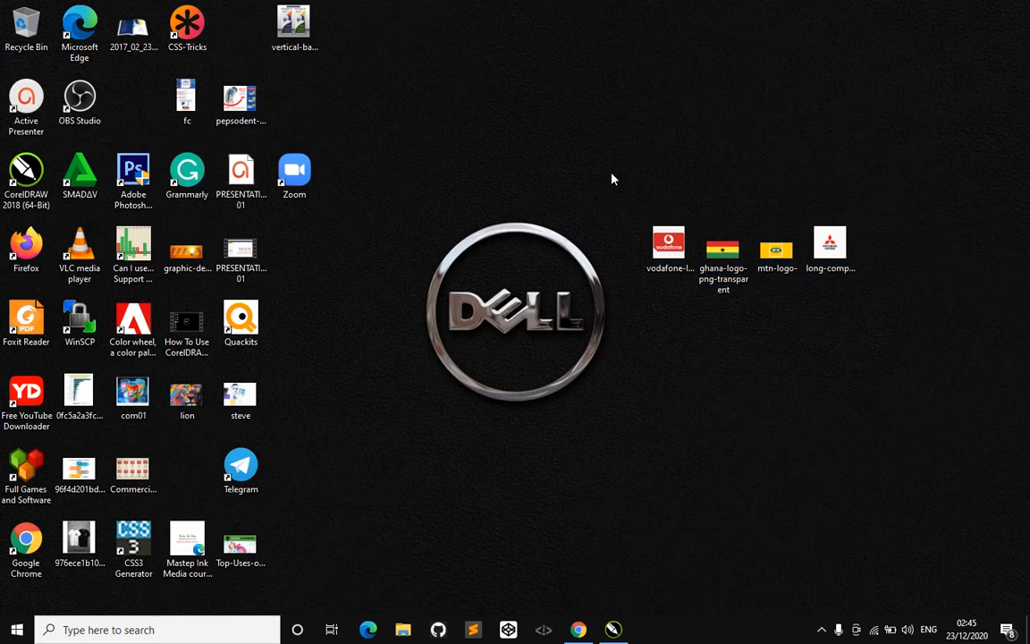
left_click_drag(589, 164, 841, 295)
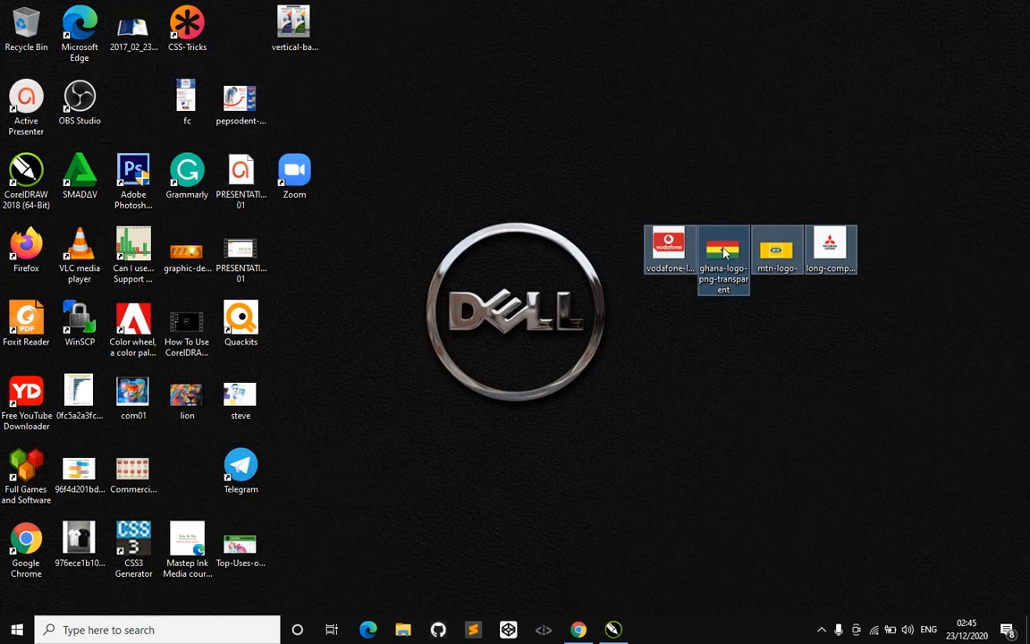
left_click_drag(727, 246, 793, 363)
left_click(614, 630)
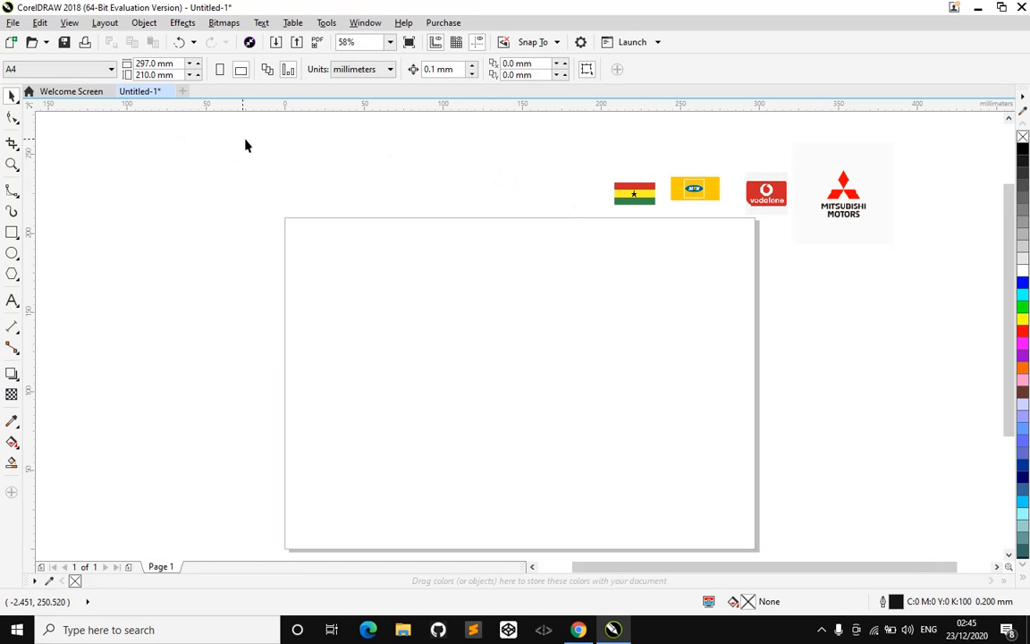
left_click(13, 23)
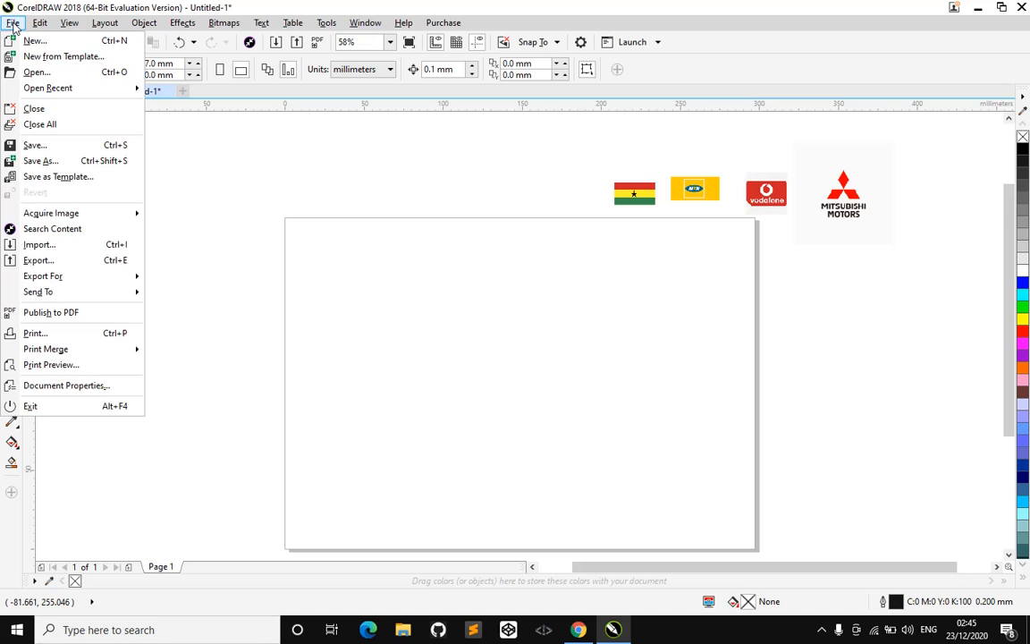
key("Right")
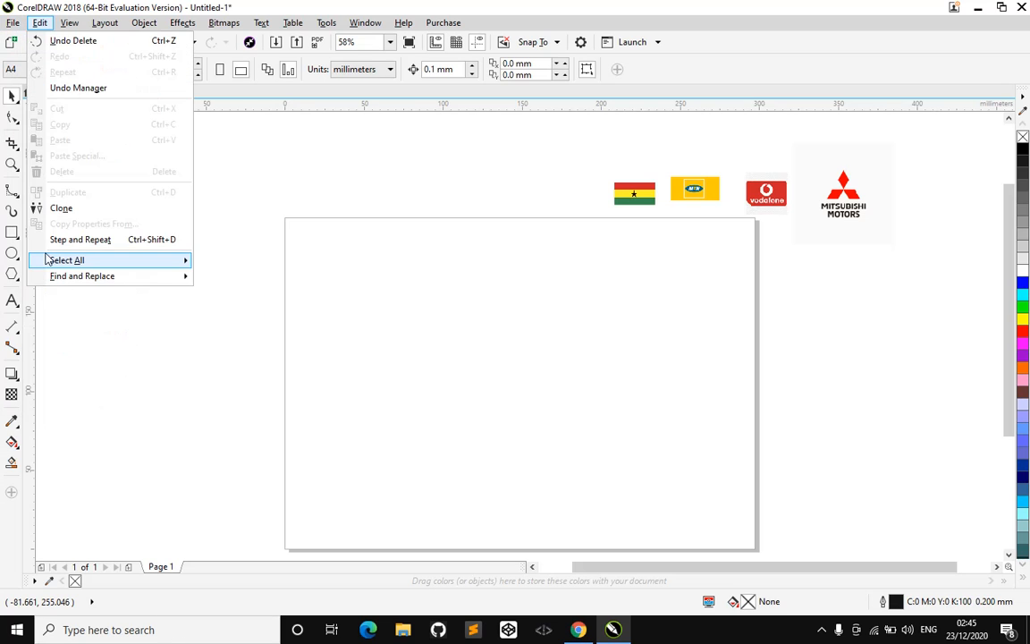
key("Escape")
left_click(14, 23)
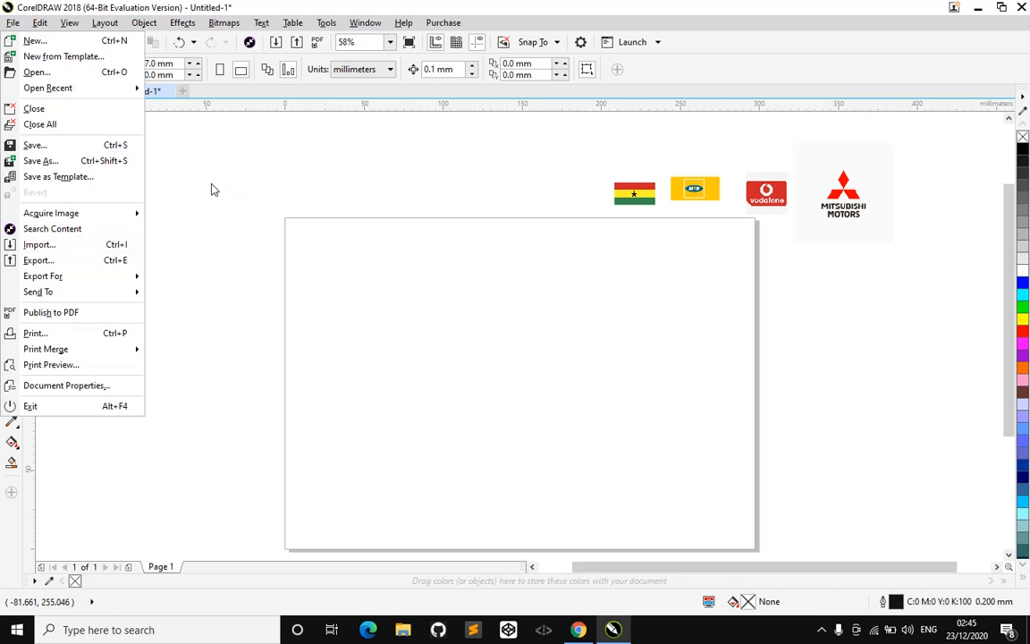
left_click(293, 44)
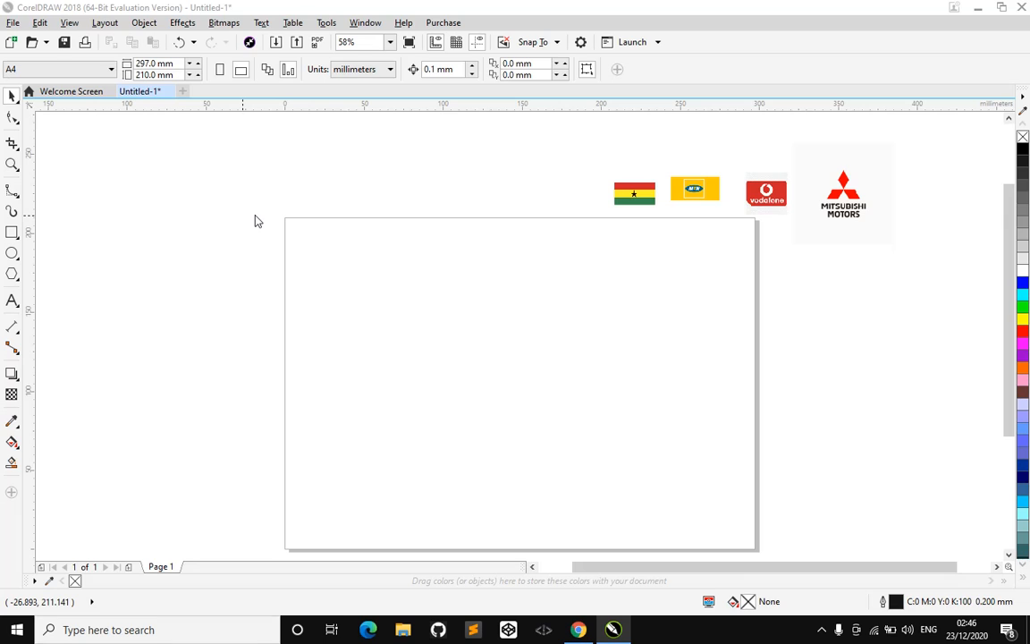
Import the open-book image whose file name starts with 2017_02_23 from the Desktop onto the page, and delete it again.
key("ctrl+i")
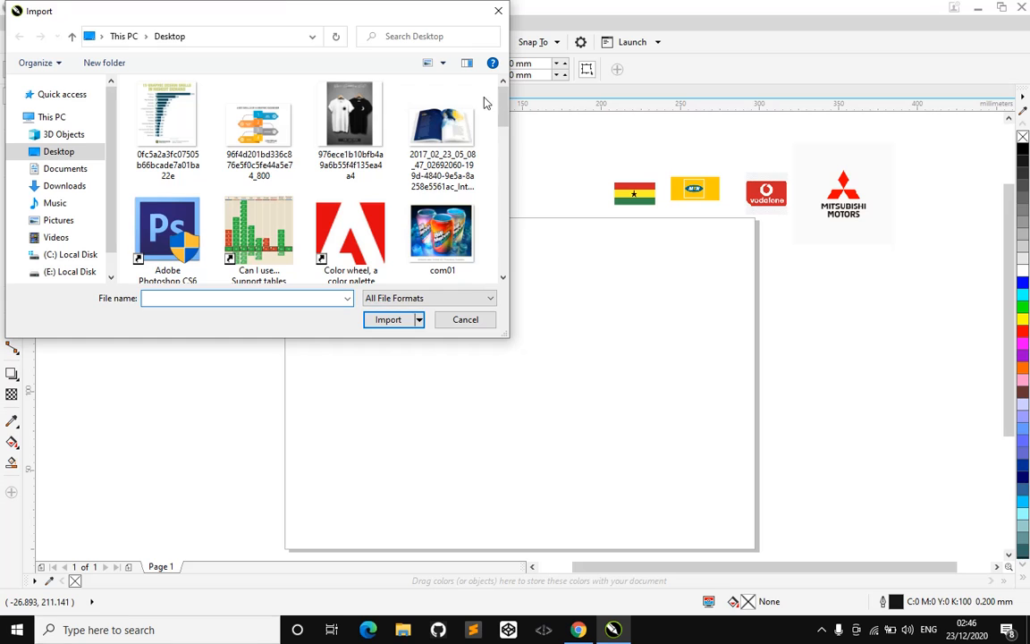
left_click_drag(505, 101, 451, 79)
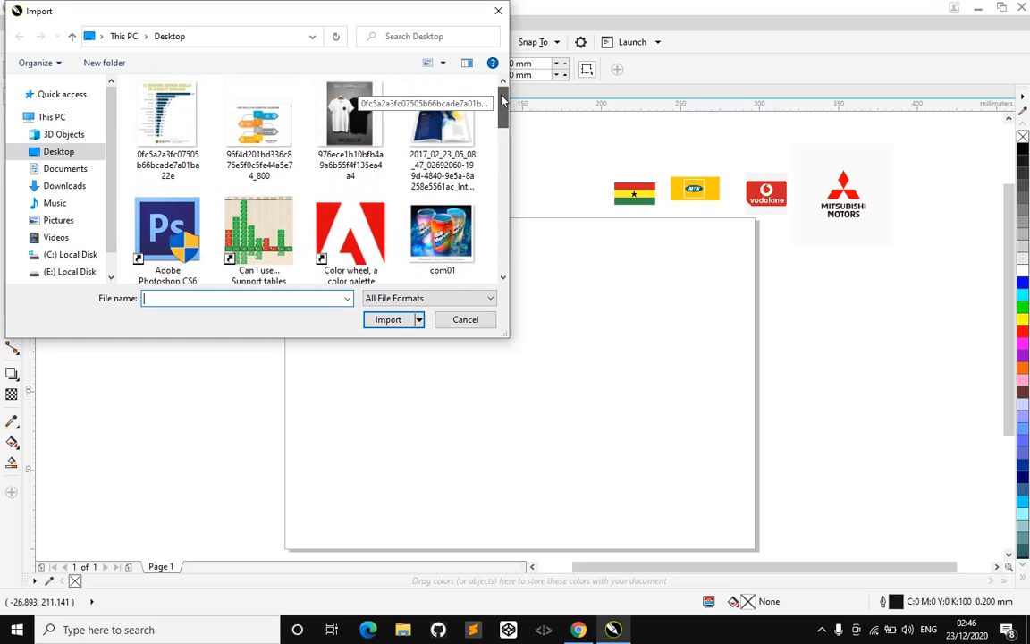
left_click(440, 130)
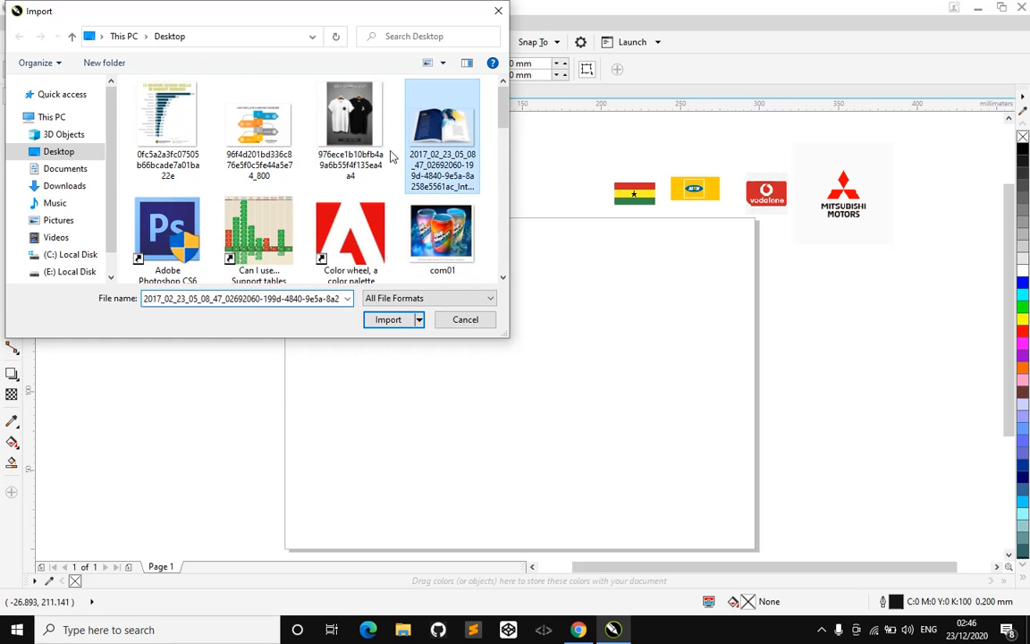
left_click(387, 320)
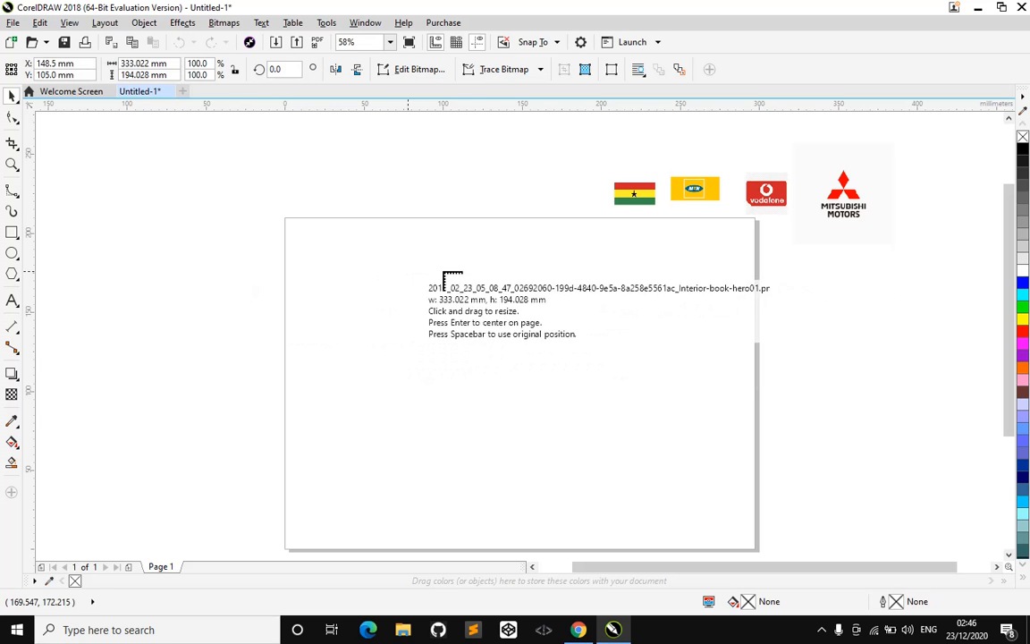
left_click(362, 268)
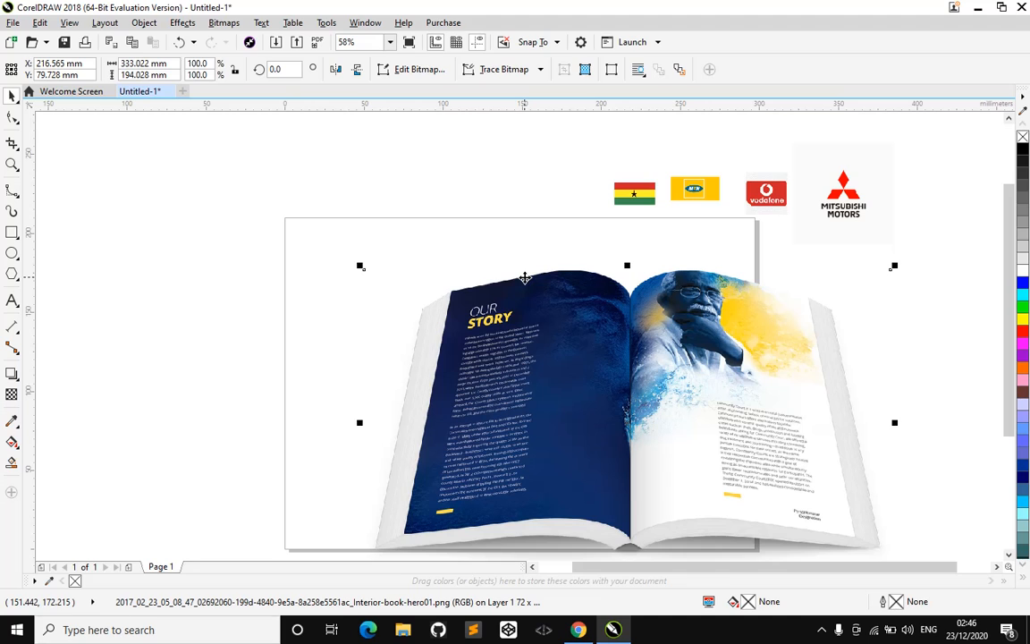
key("Delete")
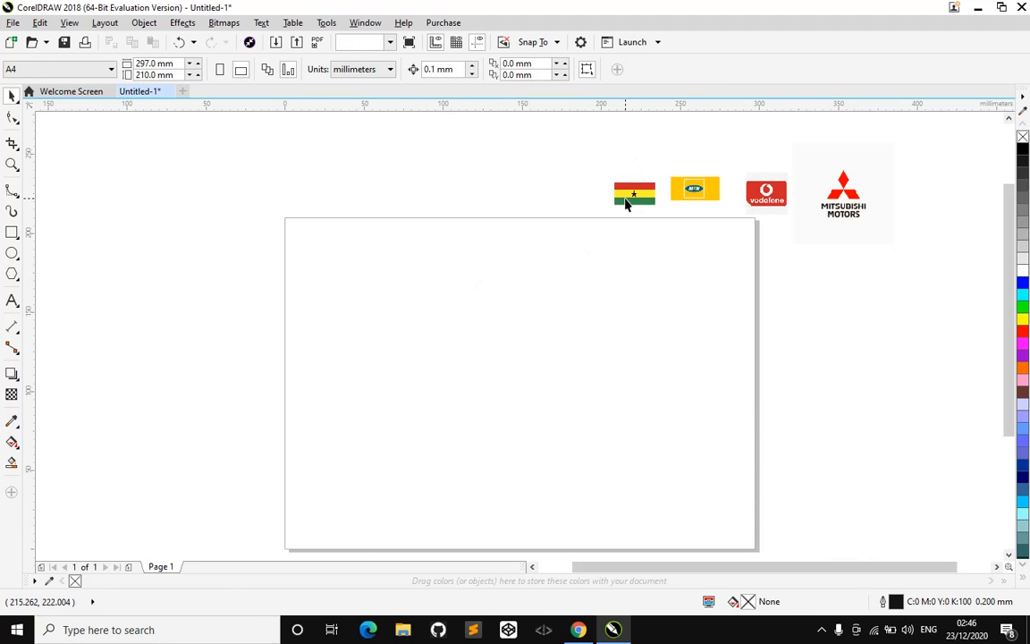
Move the Ghana flag image slightly upward so it sits level with the MTN logo beside it.
left_click_drag(629, 207, 631, 200)
left_click(541, 239)
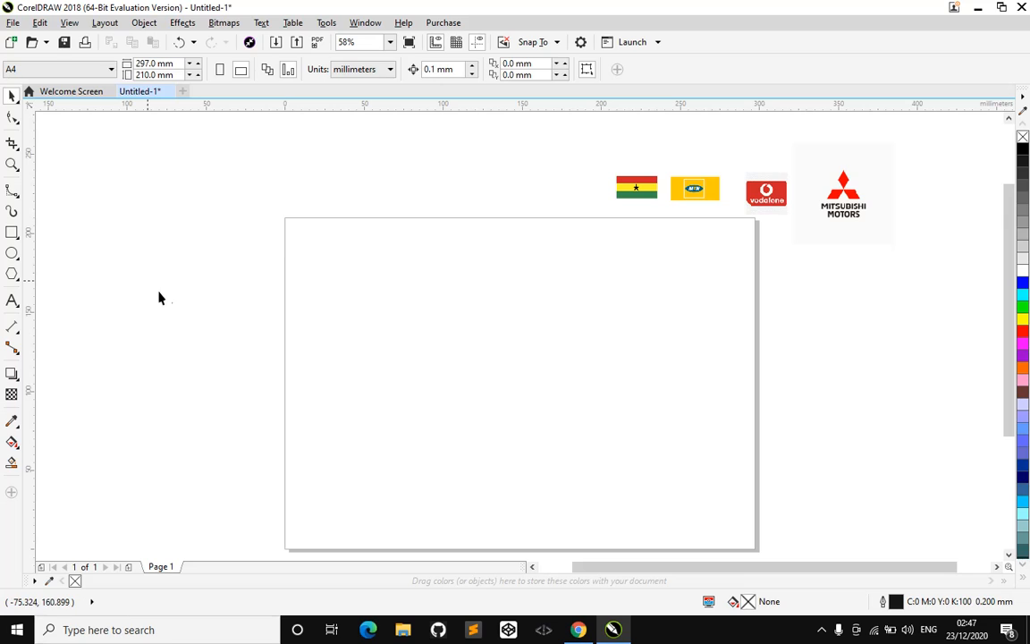
Draw a rectangle about 110 mm wide in the page's upper-left area and reduce its height to about 25 mm.
left_click(11, 232)
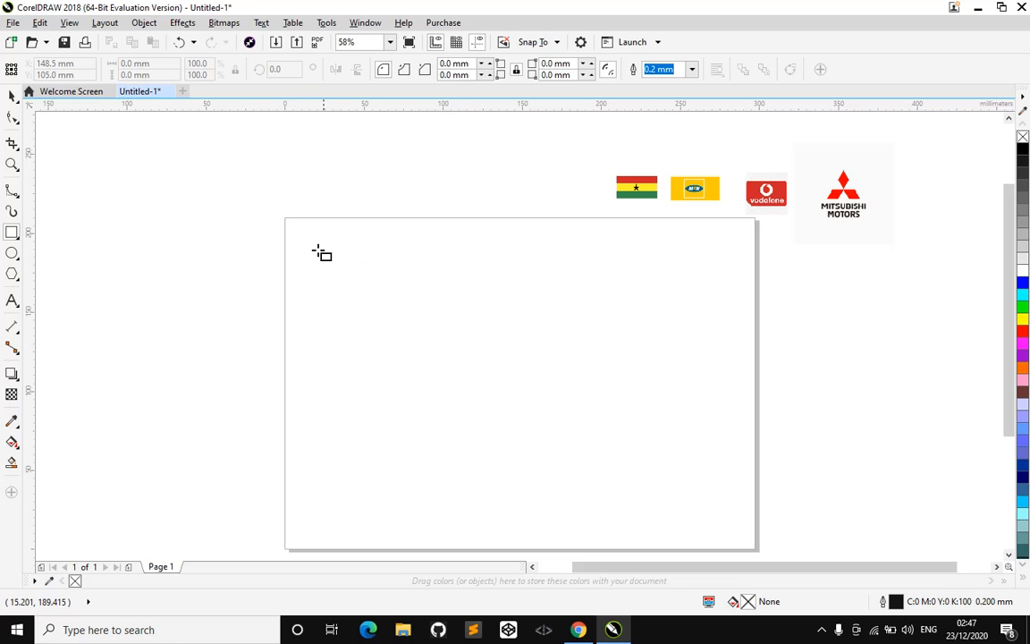
left_click_drag(312, 253, 486, 297)
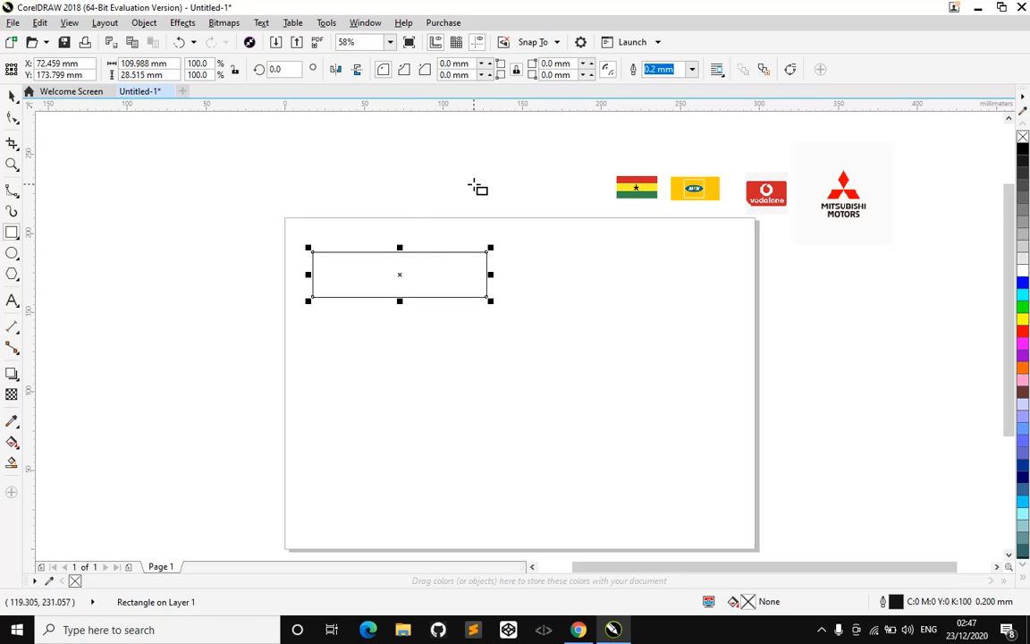
left_click_drag(400, 301, 407, 300)
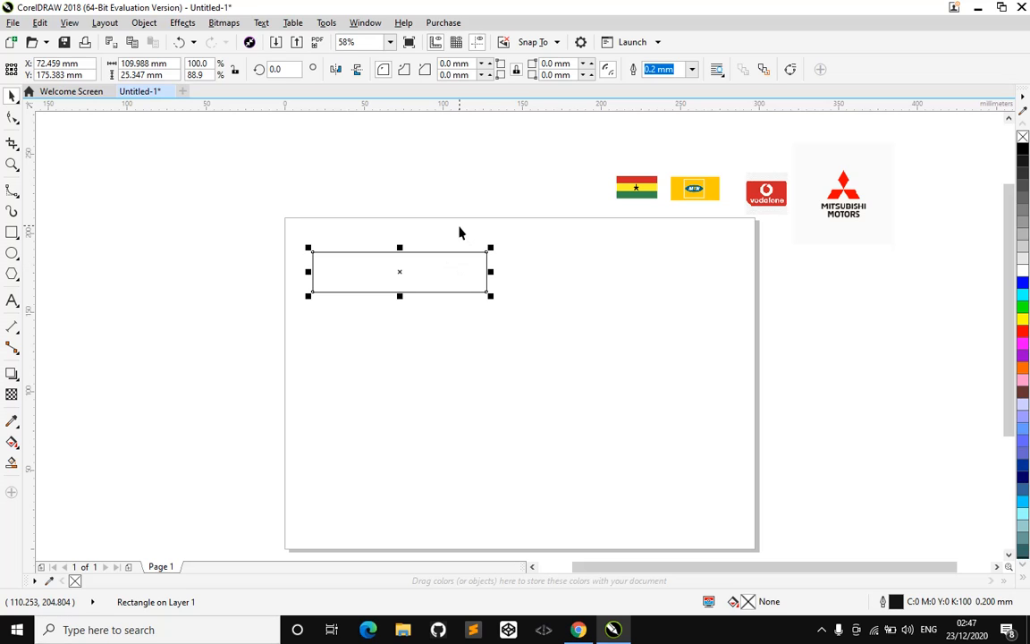
left_click(380, 272)
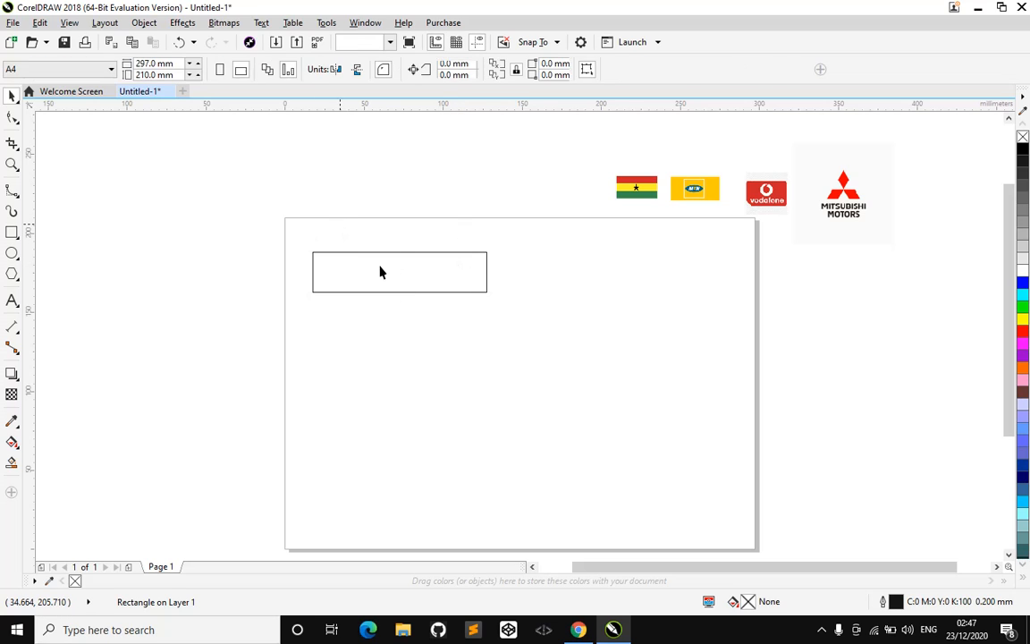
left_click(380, 272)
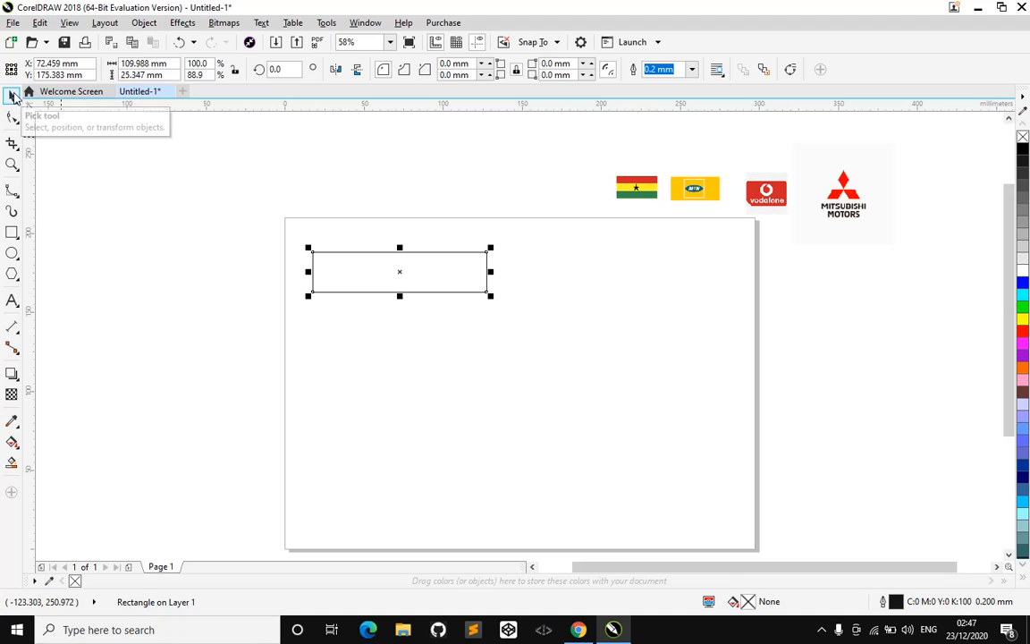
left_click(381, 272)
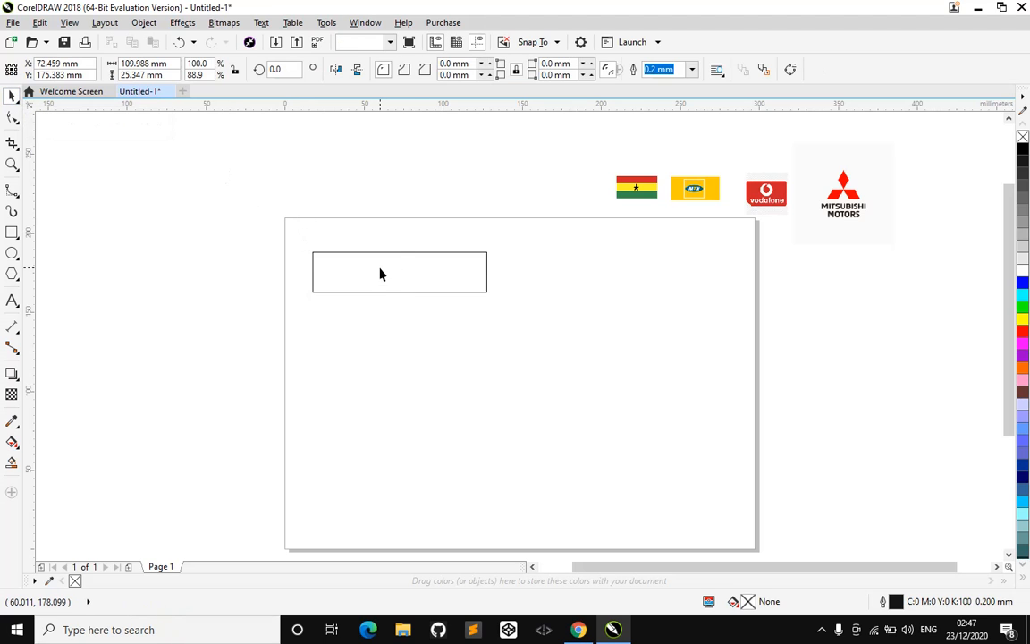
left_click(250, 227)
left_click(350, 269)
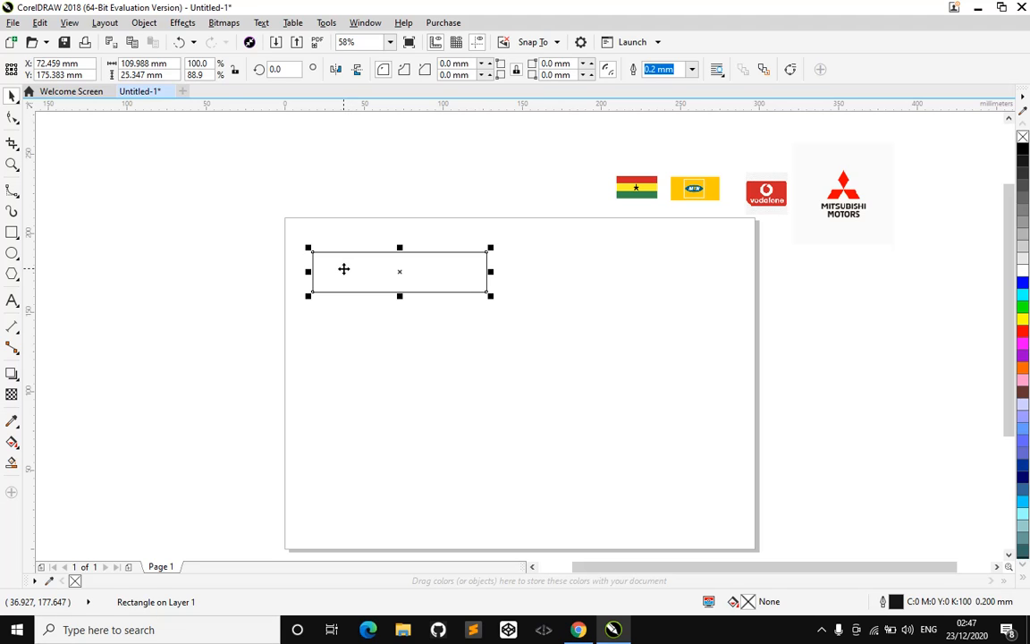
Draw two more rectangles below the first, about 131 by 41 mm and about 159 by 27 mm.
left_click(14, 234)
left_click_drag(305, 317, 514, 381)
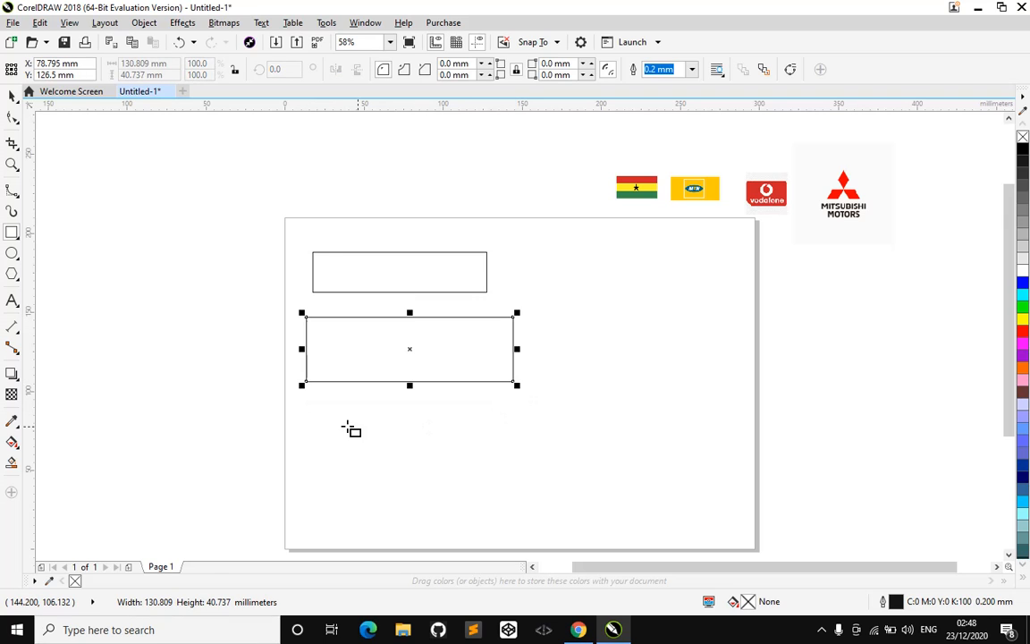
left_click_drag(306, 415, 560, 458)
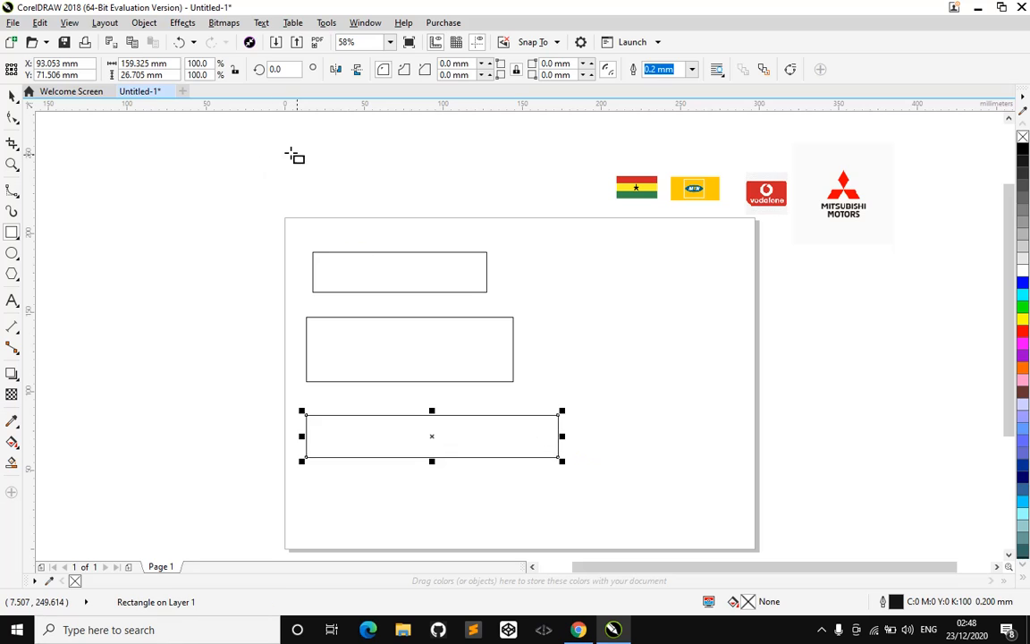
Select the uppermost of the three rectangles with the Pick tool and show its rotation handles.
left_click(12, 96)
left_click(394, 276)
left_click(364, 264)
left_click(345, 262)
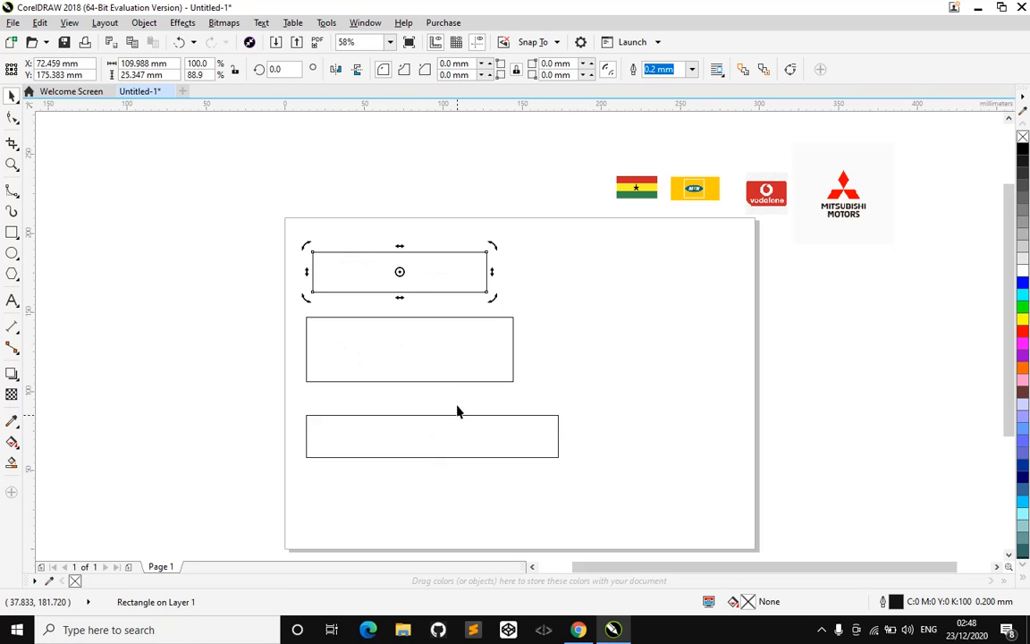
Set up the Attributes Eyedropper to copy only the Size transformation, with no outline, fill, text or effects attributes.
left_click(365, 272)
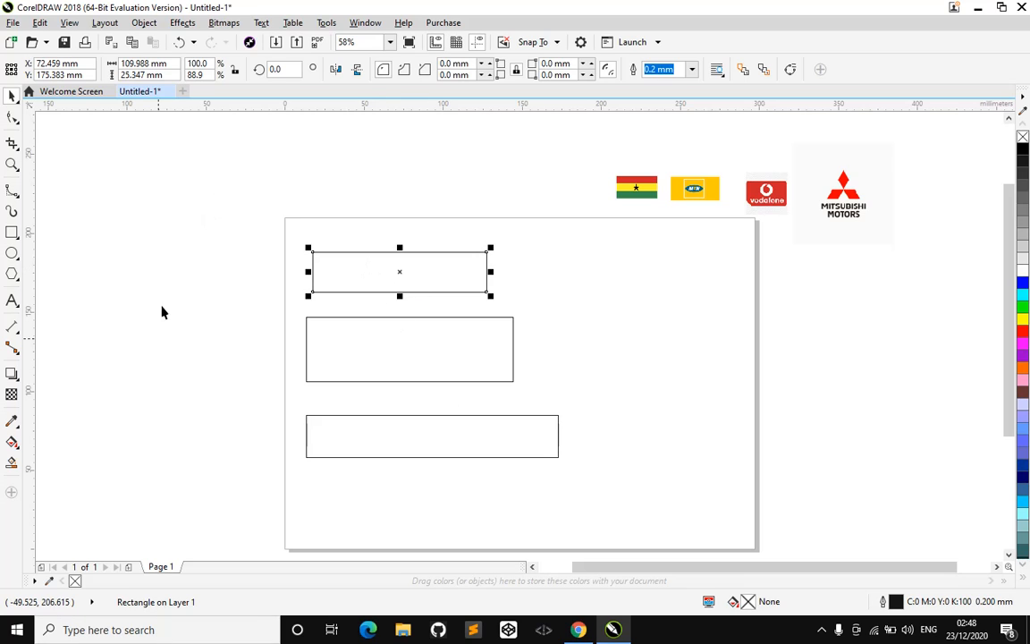
left_click(19, 450)
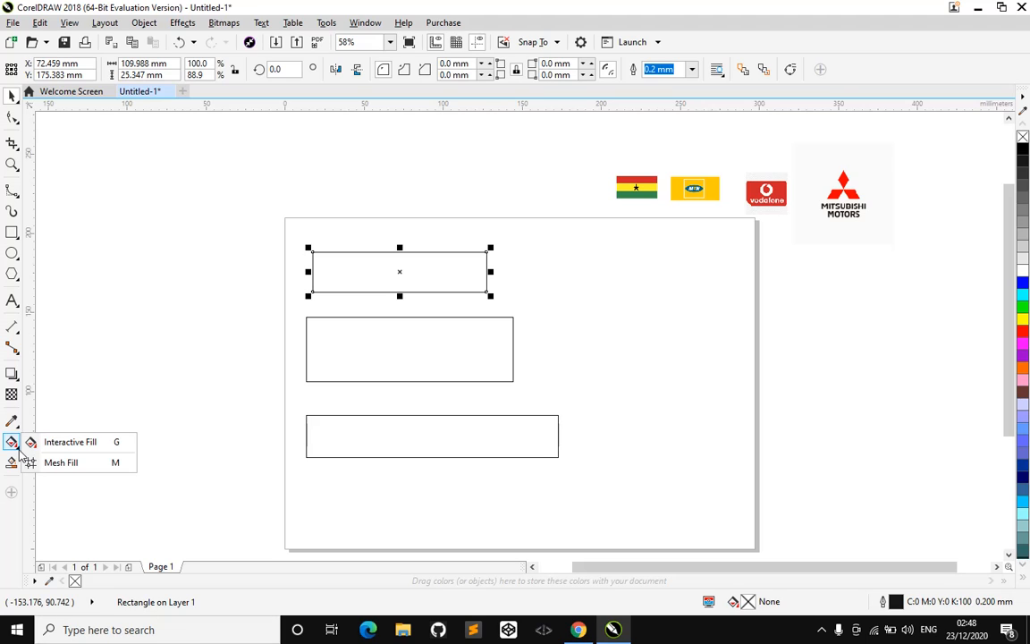
left_click(17, 426)
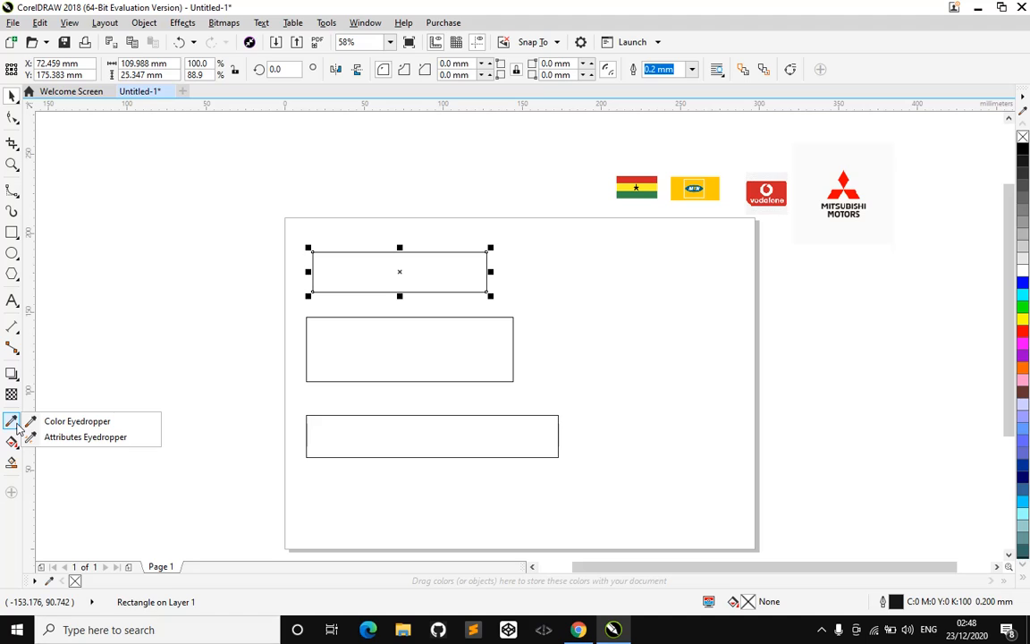
left_click(86, 440)
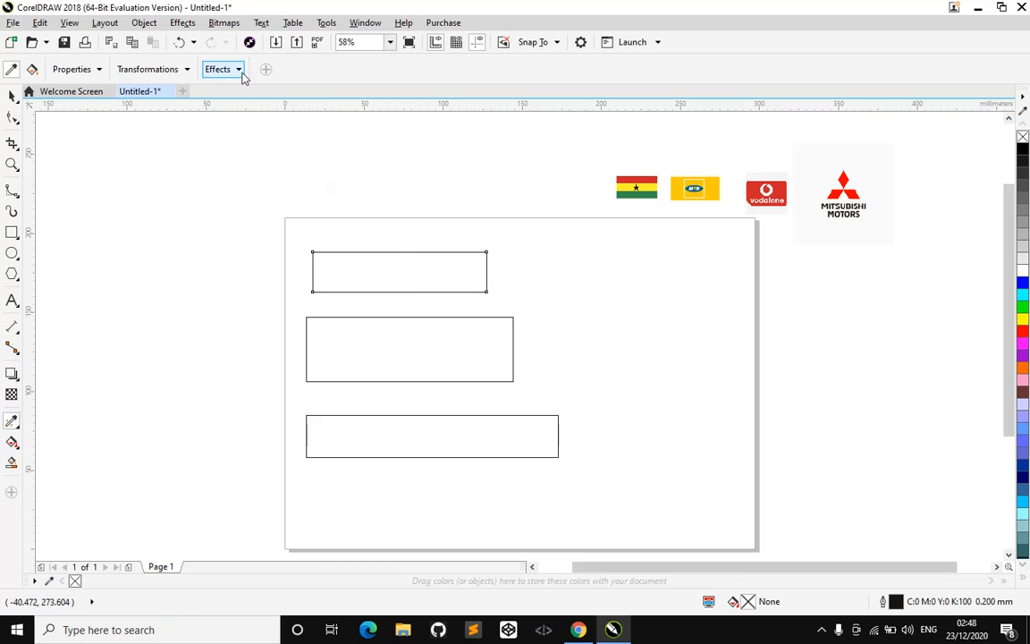
left_click(241, 72)
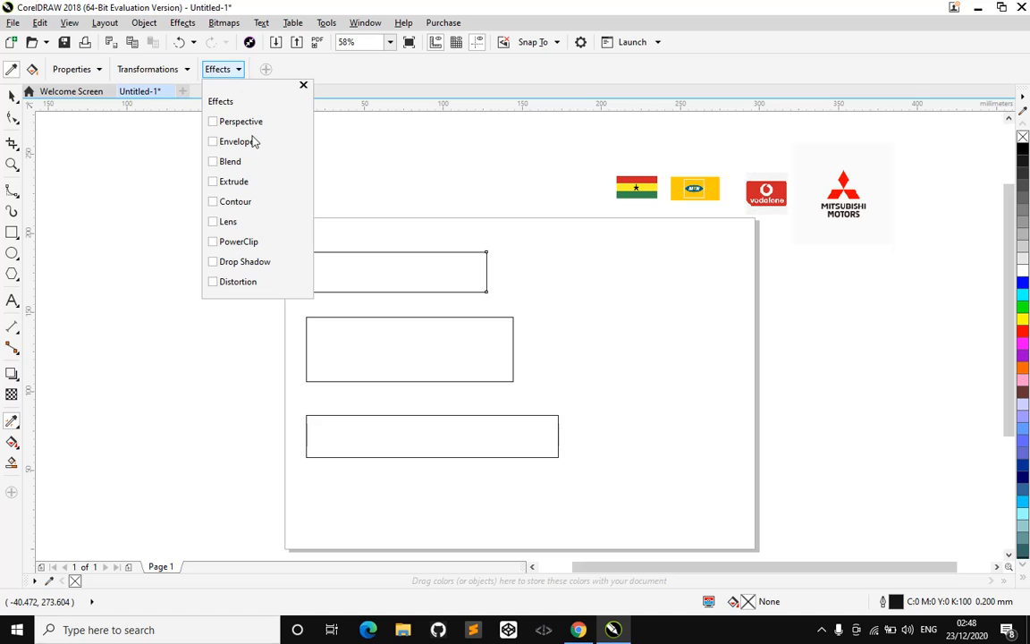
left_click(188, 72)
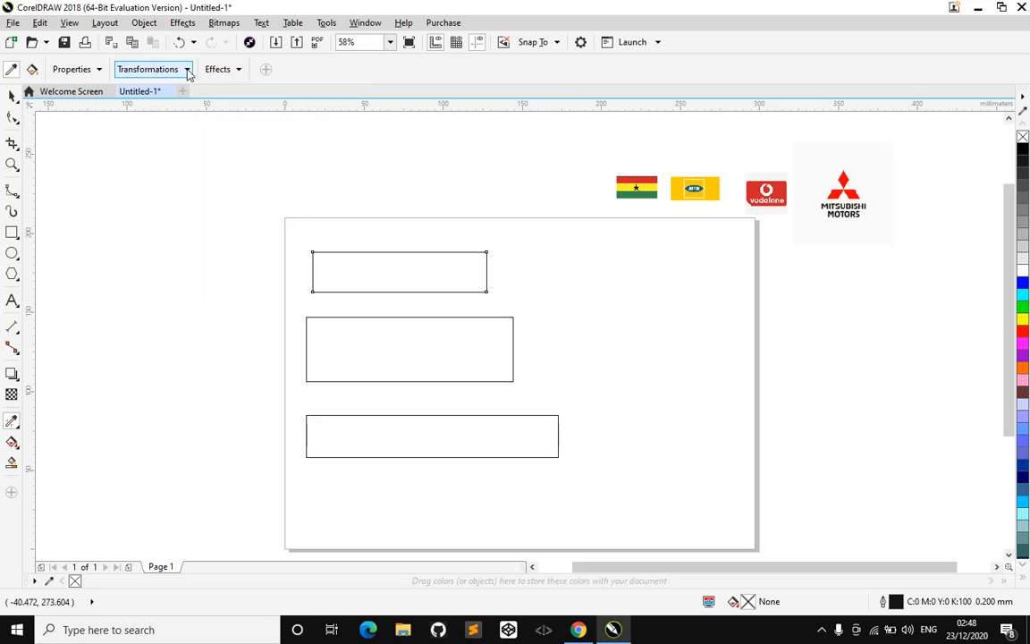
left_click(188, 72)
left_click(126, 122)
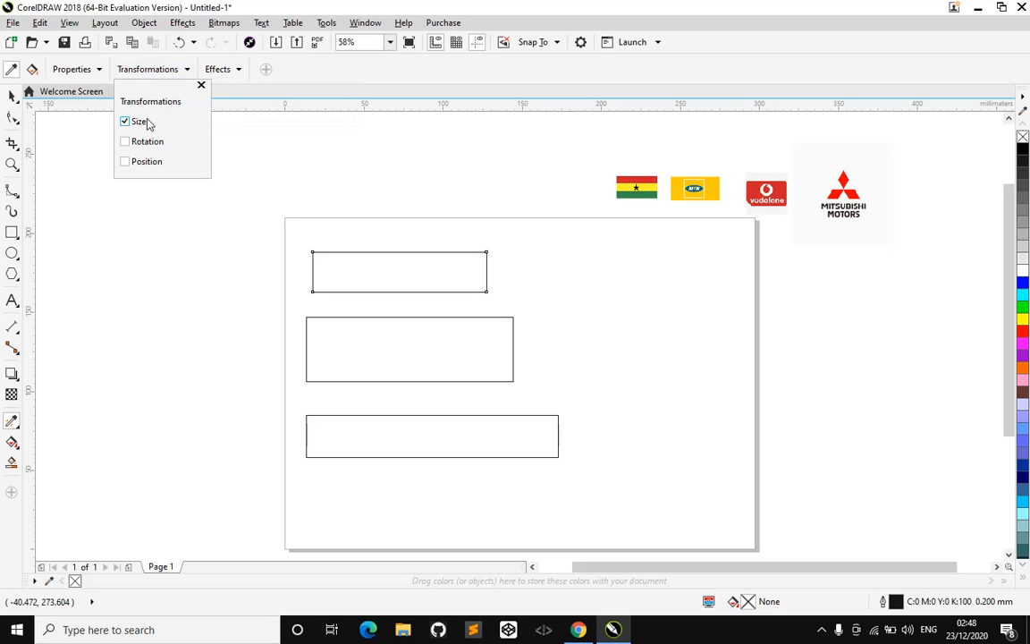
left_click(89, 65)
left_click(98, 72)
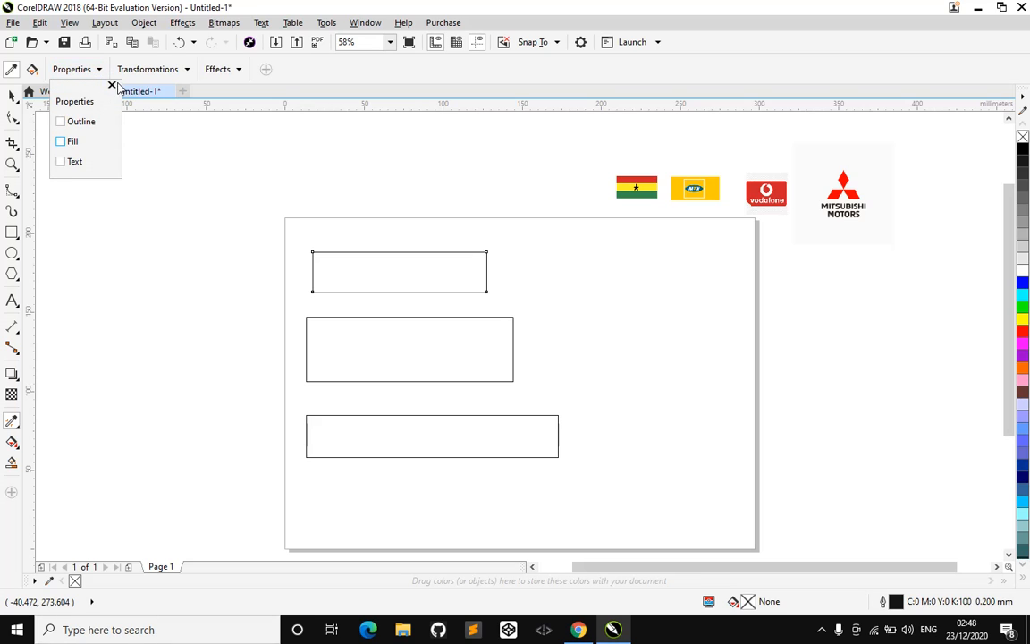
left_click(111, 85)
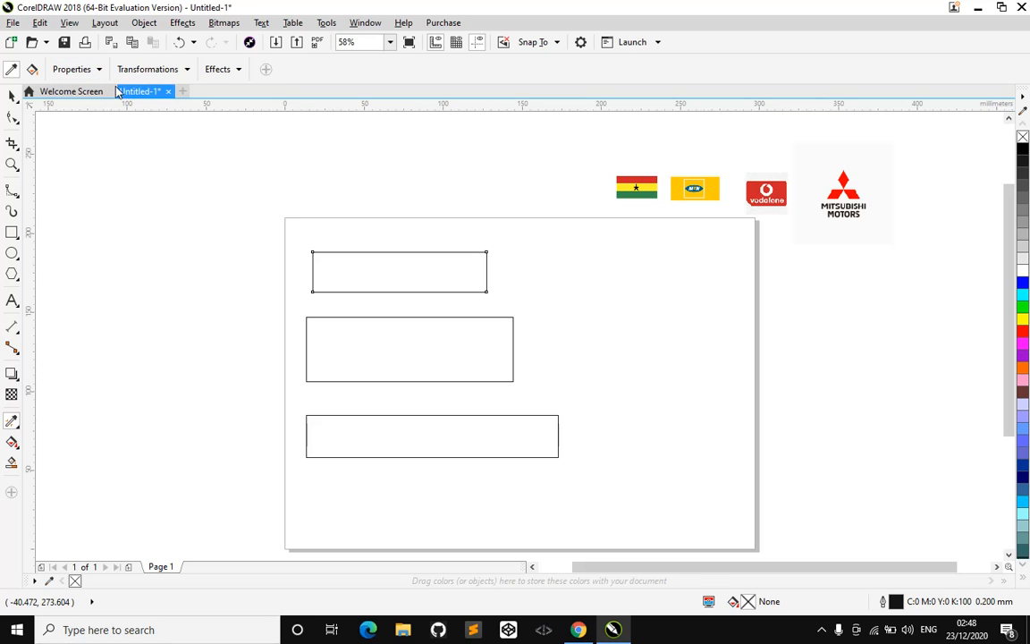
Sample the uppermost rectangle's size with the Attributes Eyedropper and apply it to the two rectangles below.
left_click(405, 259)
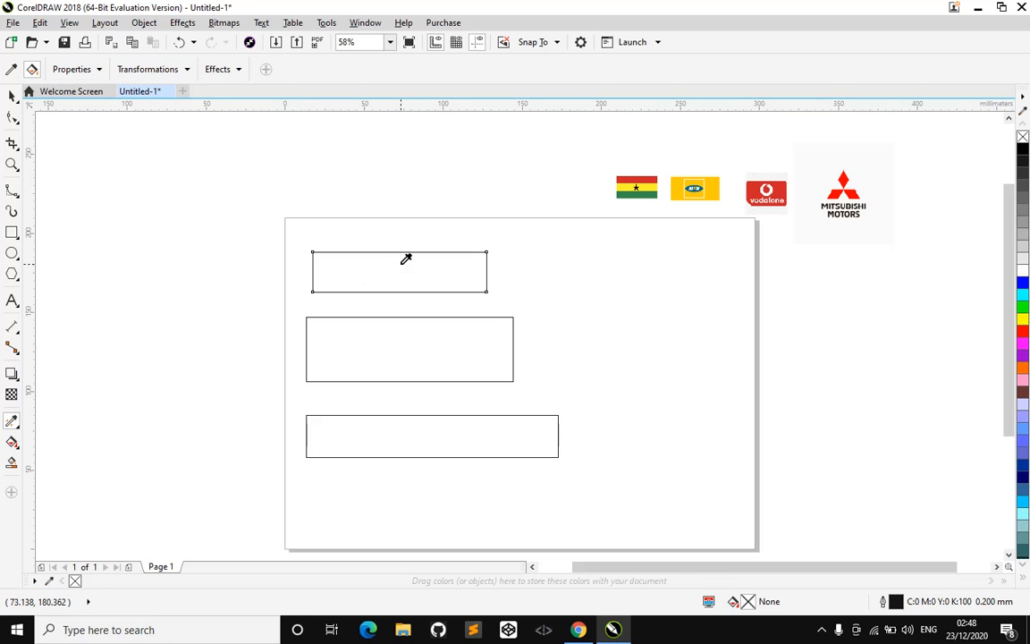
left_click(398, 347)
left_click(467, 435)
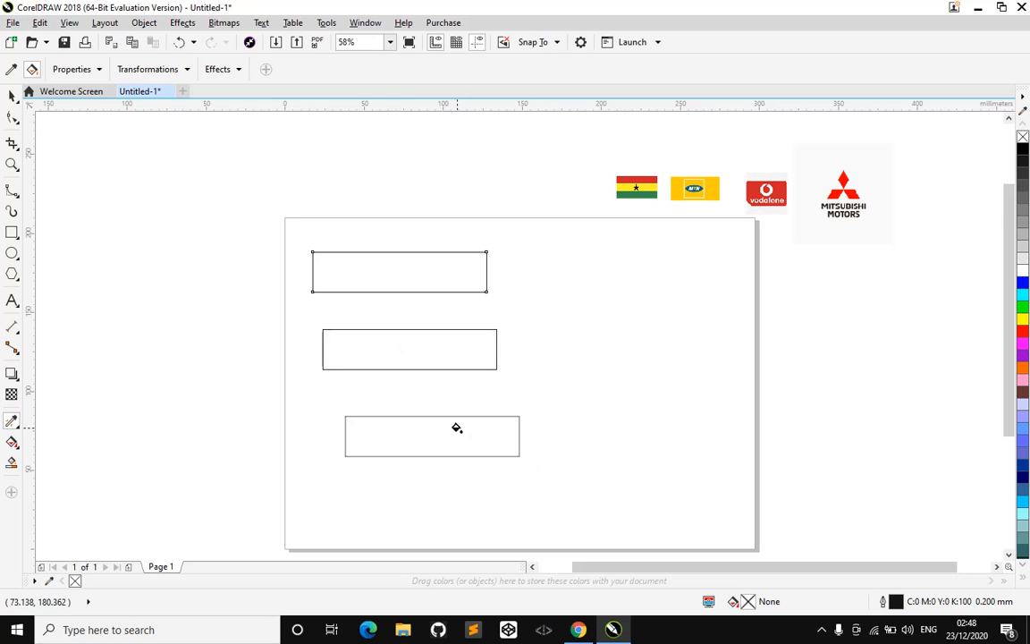
left_click(12, 95)
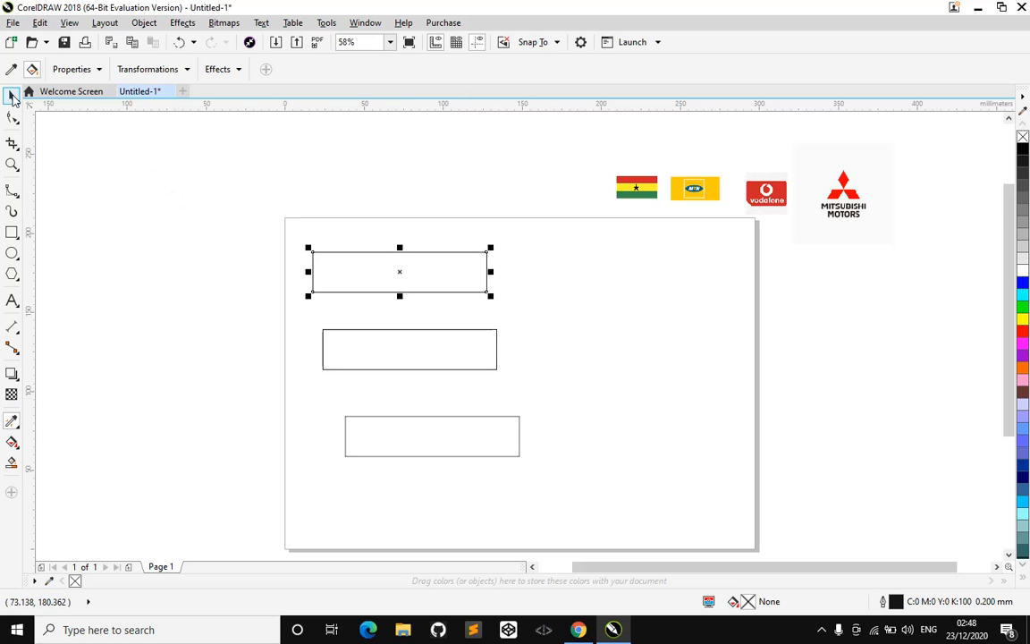
Move the middle and lowest rectangles up so the three form a stack of touching bands beneath the uppermost one.
left_click(413, 349)
left_click_drag(408, 347, 399, 312)
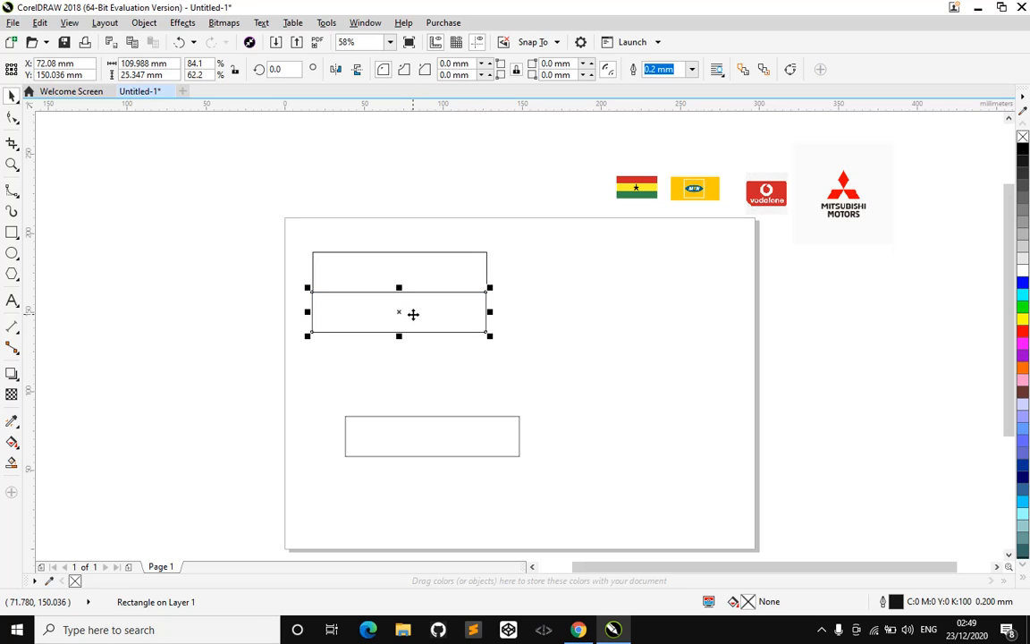
left_click(488, 339)
left_click(456, 430)
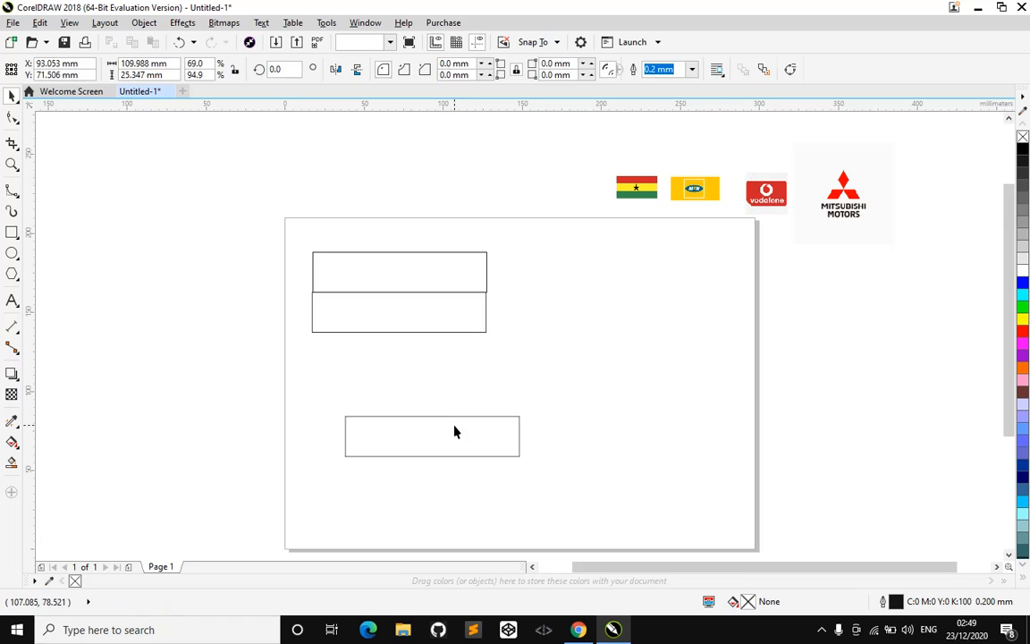
left_click_drag(444, 431, 412, 351)
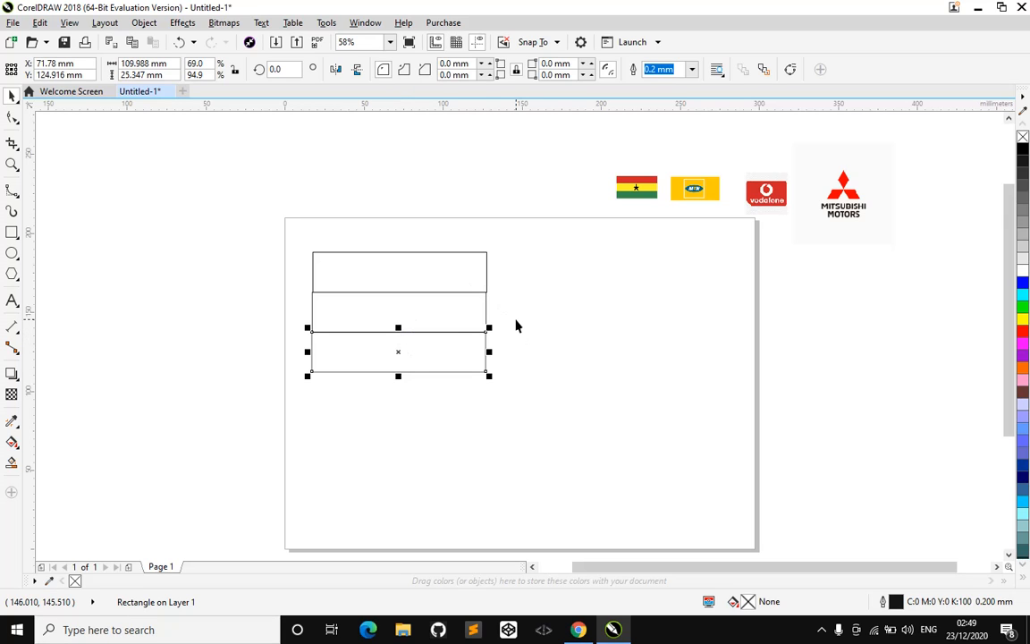
Nudge the middle and lowest rectangles slightly so their side edges line up exactly with the uppermost rectangle.
key("z")
left_click_drag(293, 234, 536, 430)
key("space")
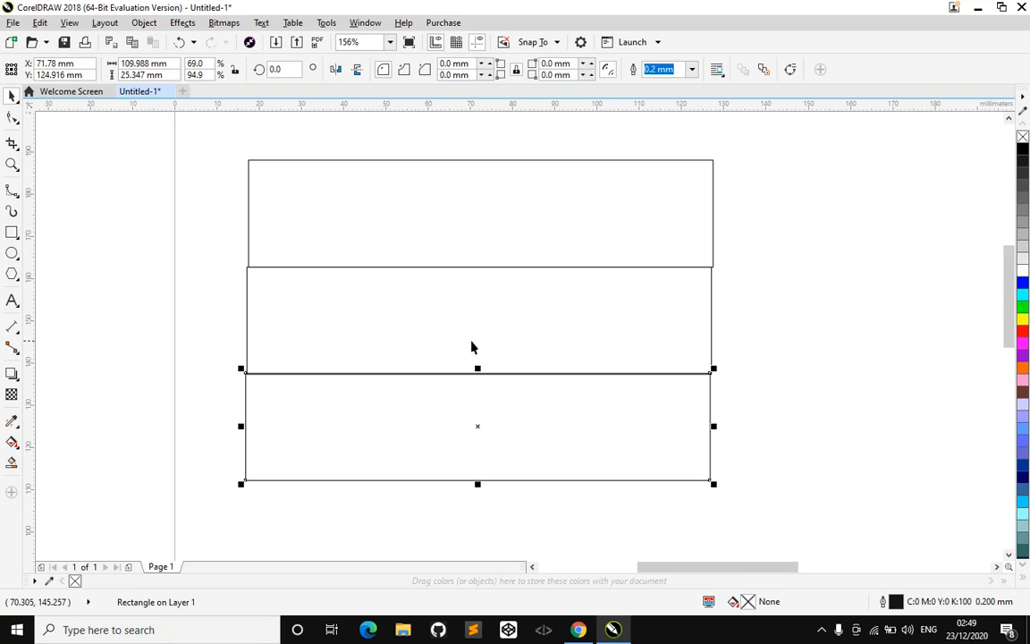
left_click(303, 293)
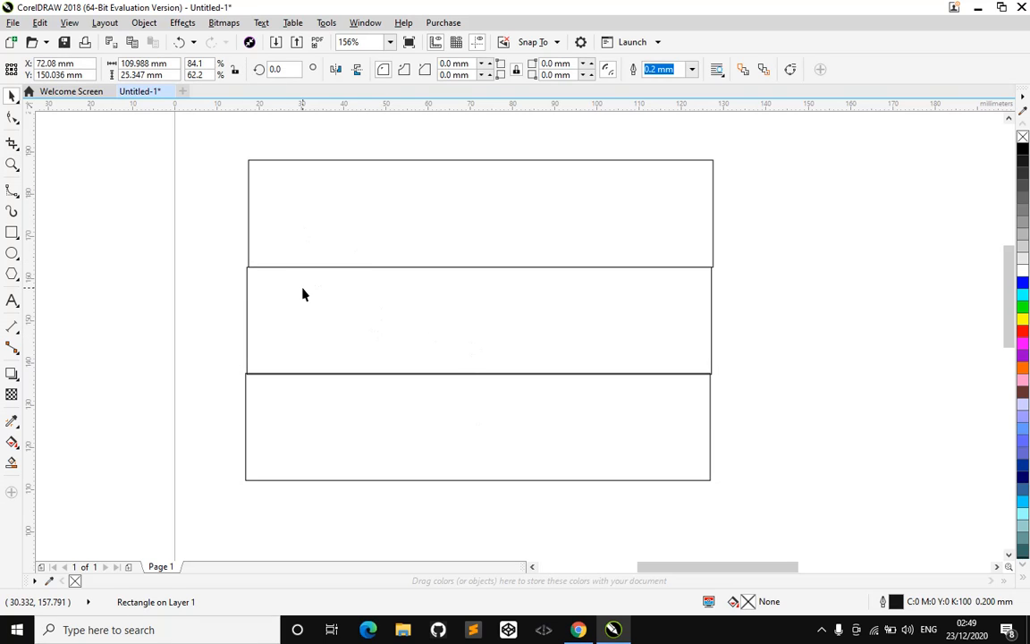
left_click_drag(303, 293, 306, 294)
left_click_drag(304, 414, 298, 410)
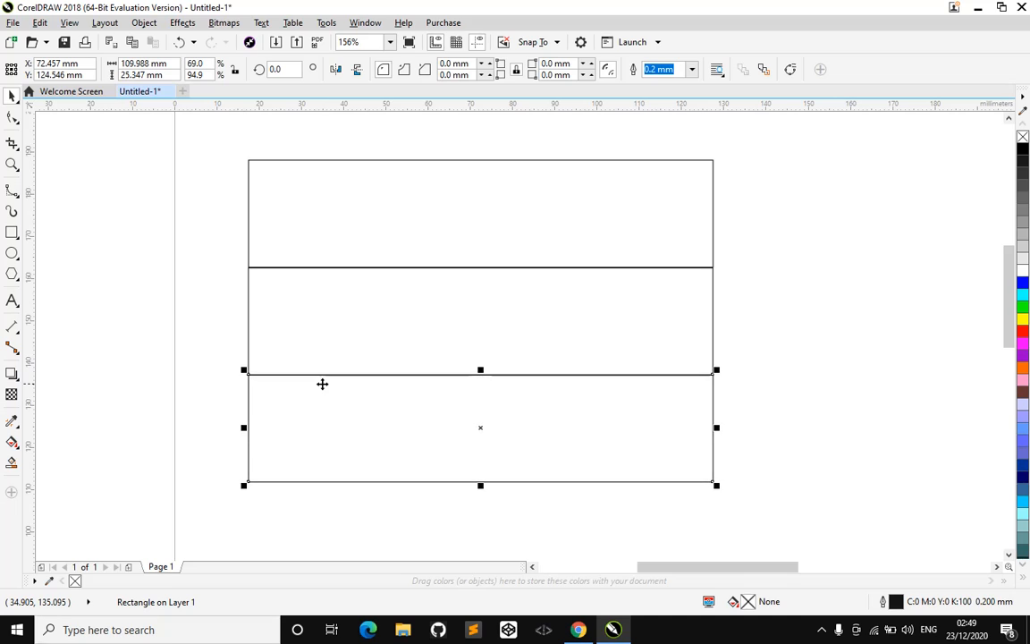
left_click(372, 292)
left_click(237, 295)
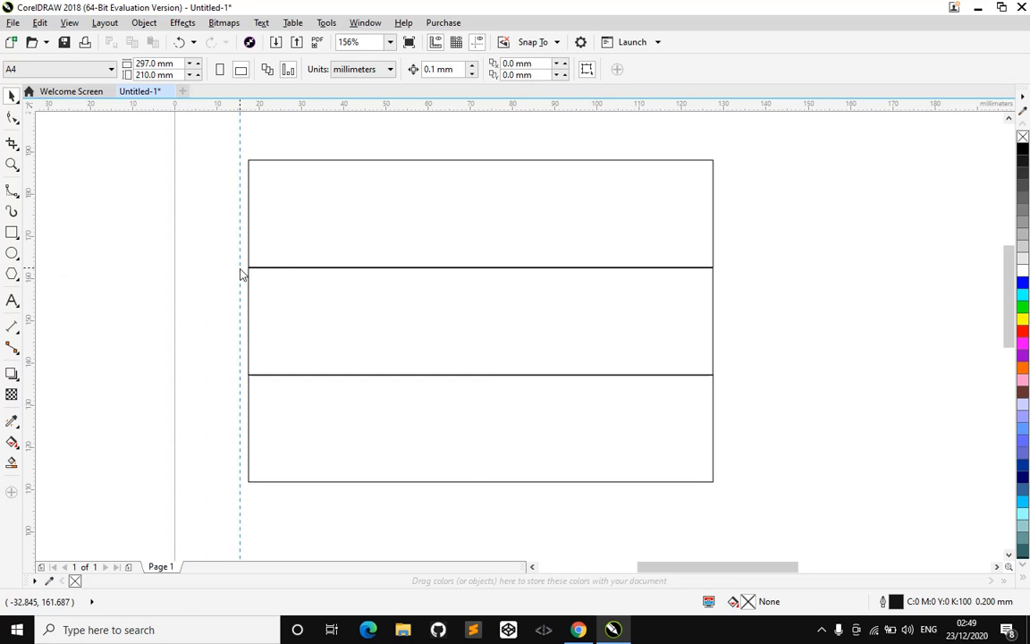
Place vertical guidelines along the left and right edges of the three stacked rectangles.
left_click_drag(242, 275, 248, 266)
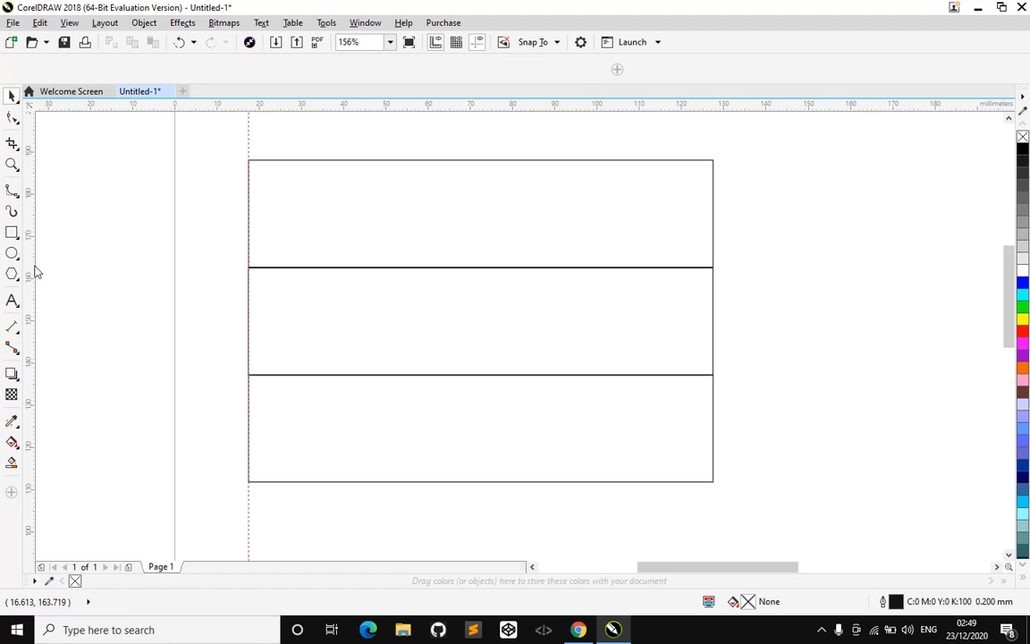
left_click_drag(36, 272, 713, 327)
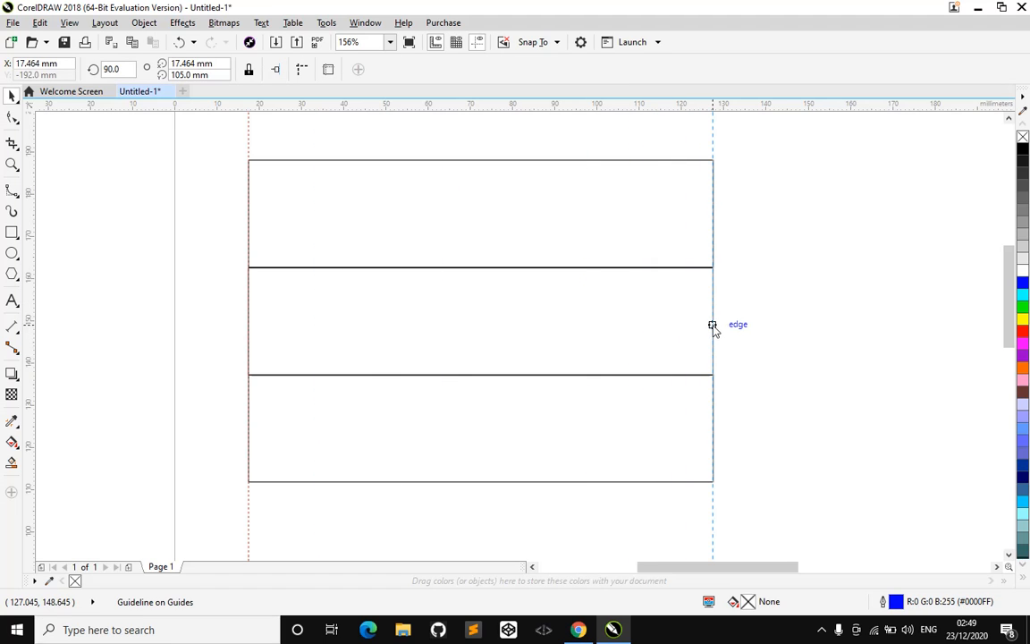
left_click(781, 384)
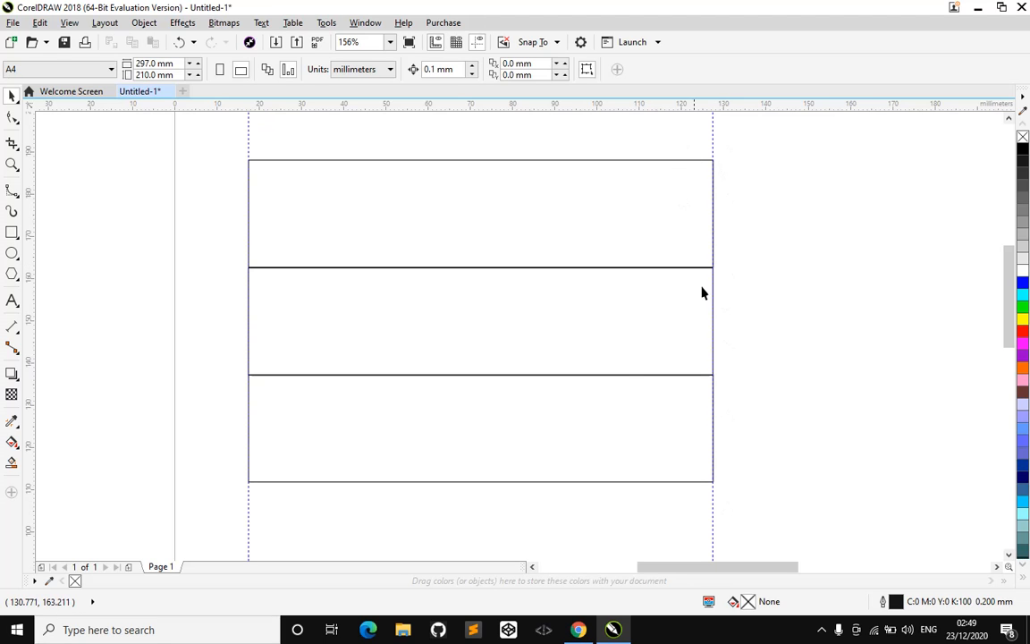
Move the Ghana flag image from above the page onto the page, just right of the stacked rectangles.
left_click(310, 237)
scroll(374, 235, "down", 5)
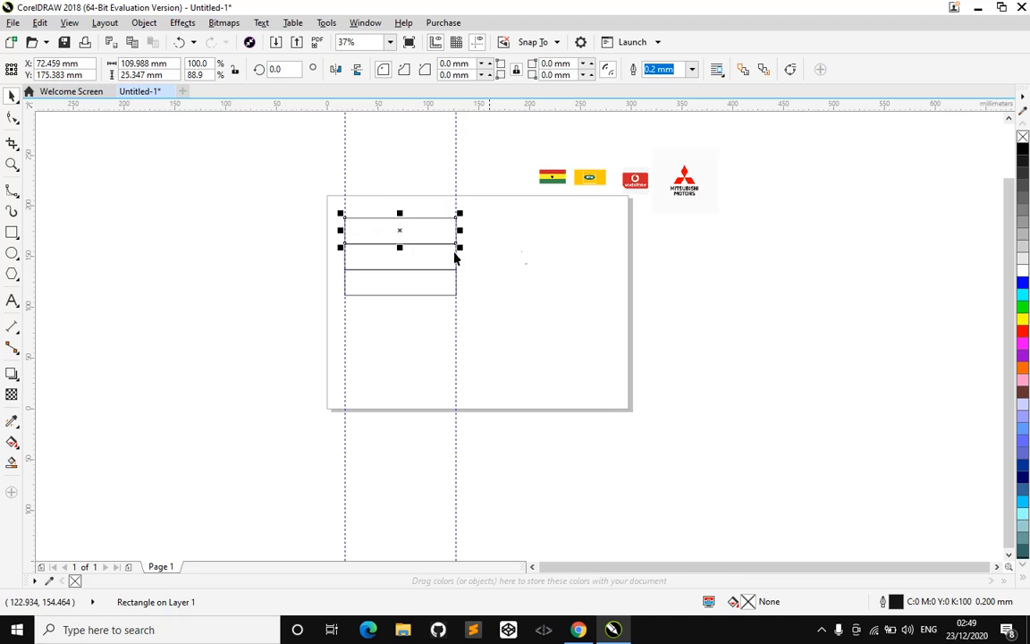
left_click(530, 243)
left_click(401, 242)
scroll(552, 177, "up", 2)
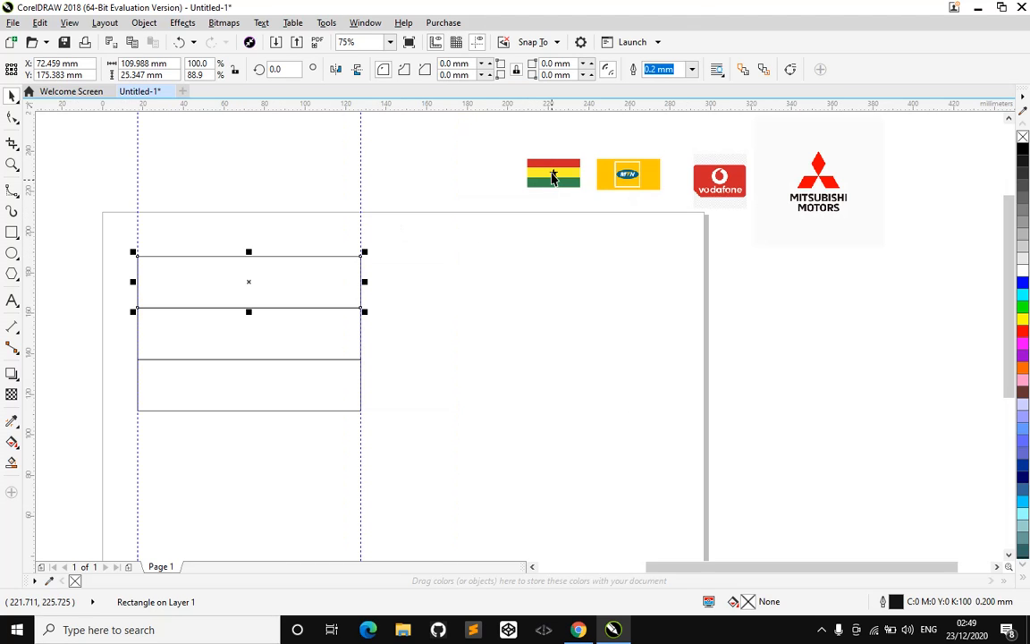
left_click_drag(552, 177, 466, 314)
left_click(490, 385)
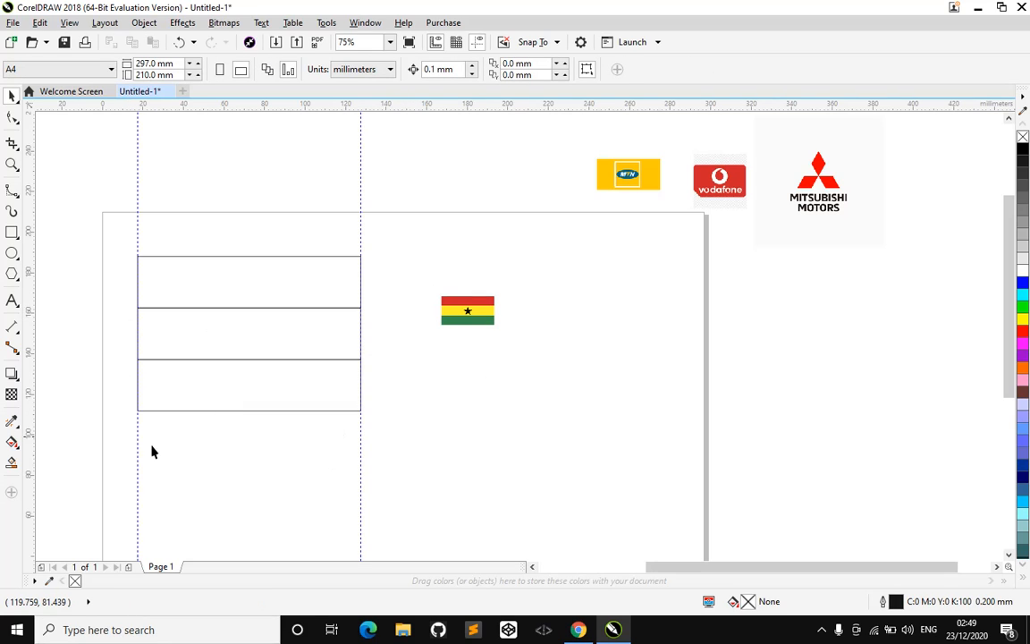
Sample the red of the Ghana flag image with the Color Eyedropper and fill the uppermost rectangle with it.
left_click(18, 426)
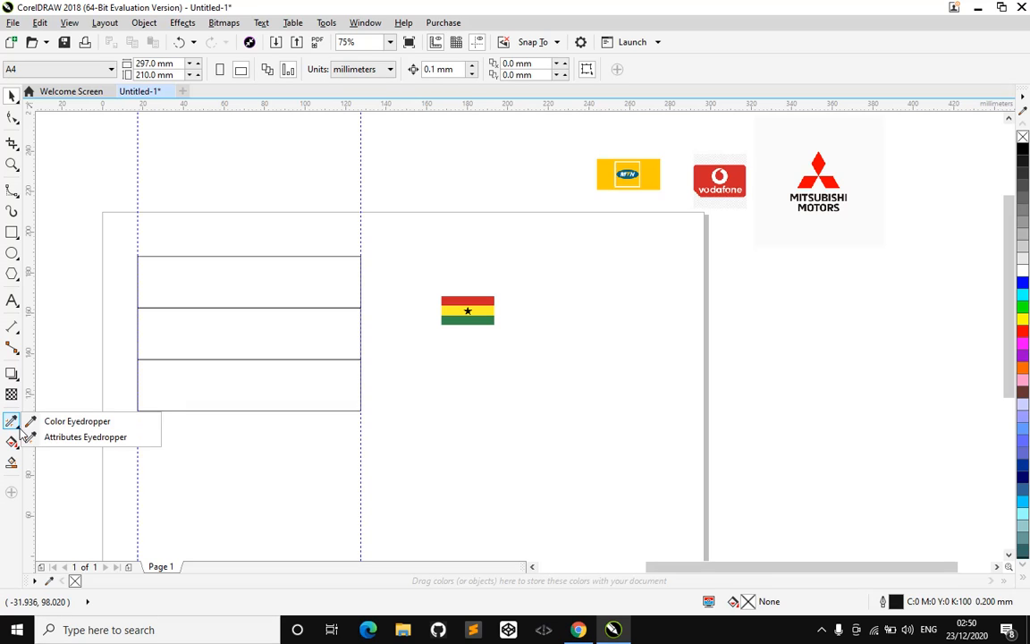
left_click(75, 426)
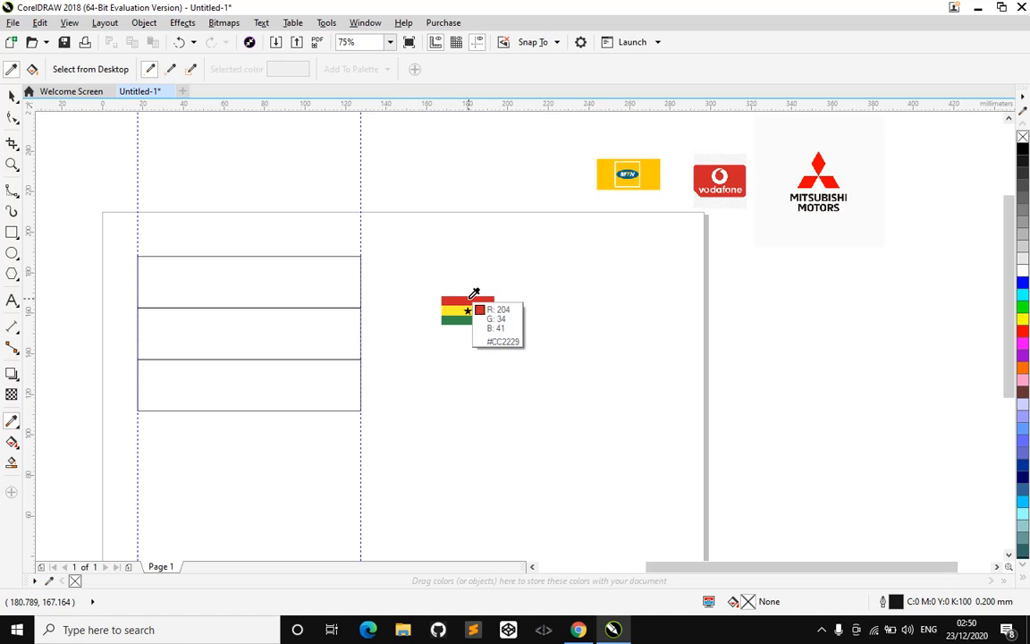
left_click(474, 293)
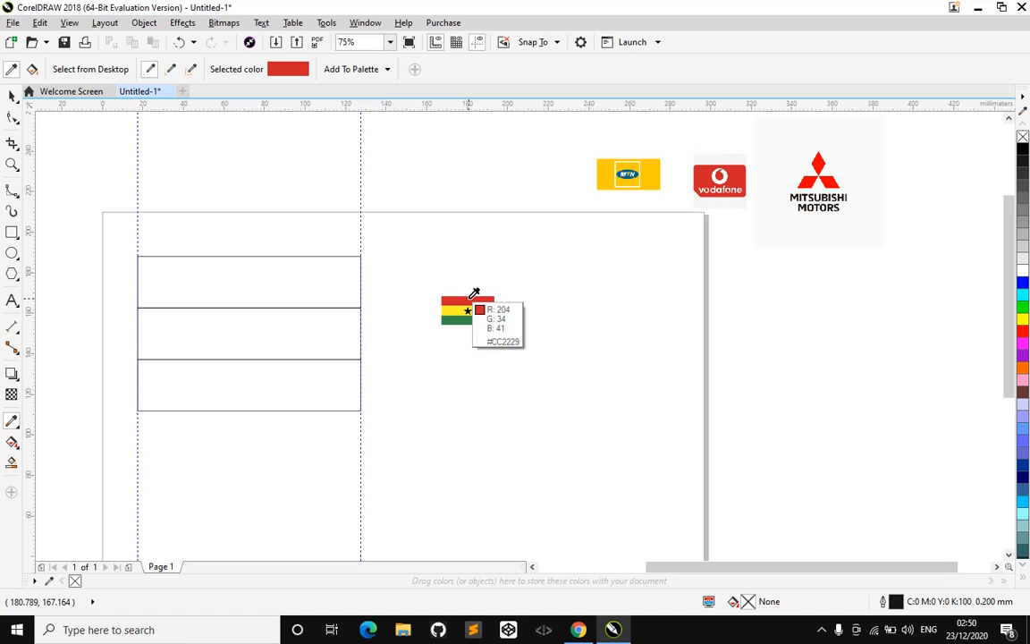
left_click(278, 271)
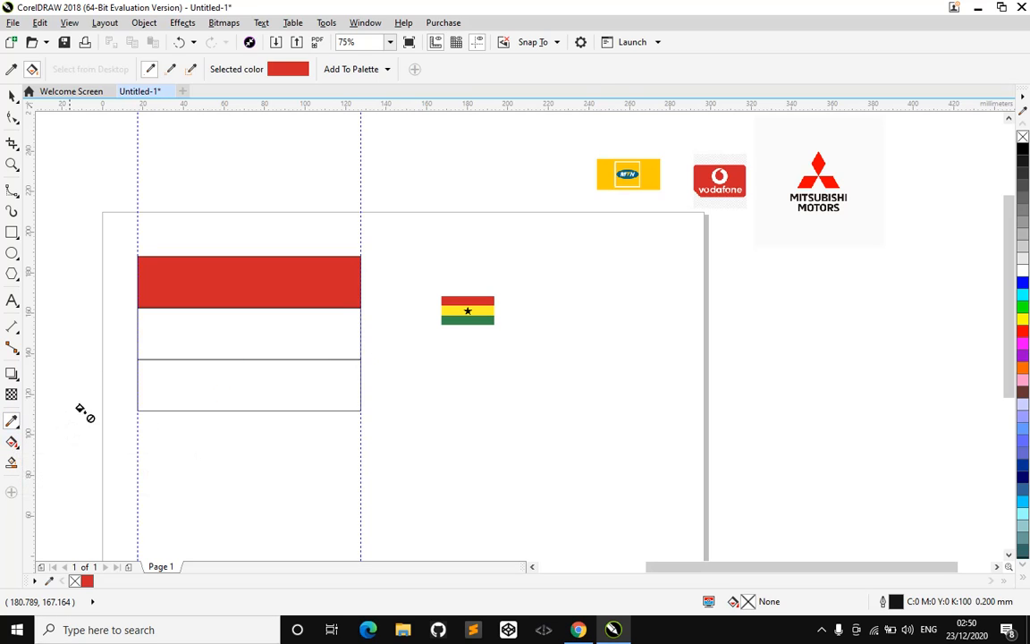
key("space")
Sample the flag image's yellow band with the Color Eyedropper and fill the middle rectangle with it.
left_click(12, 420)
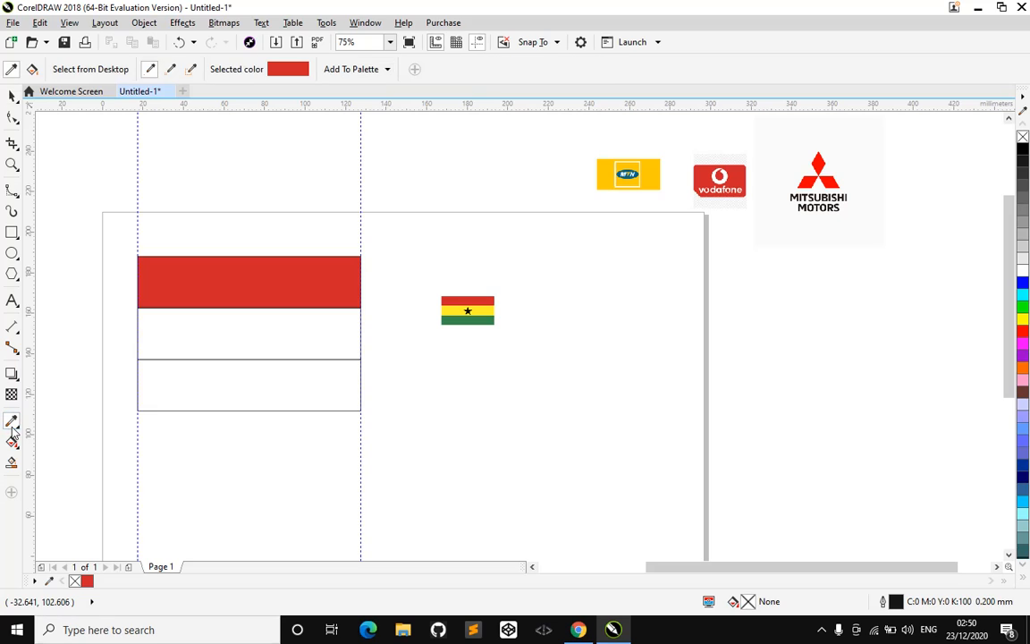
left_click(450, 312)
left_click(239, 330)
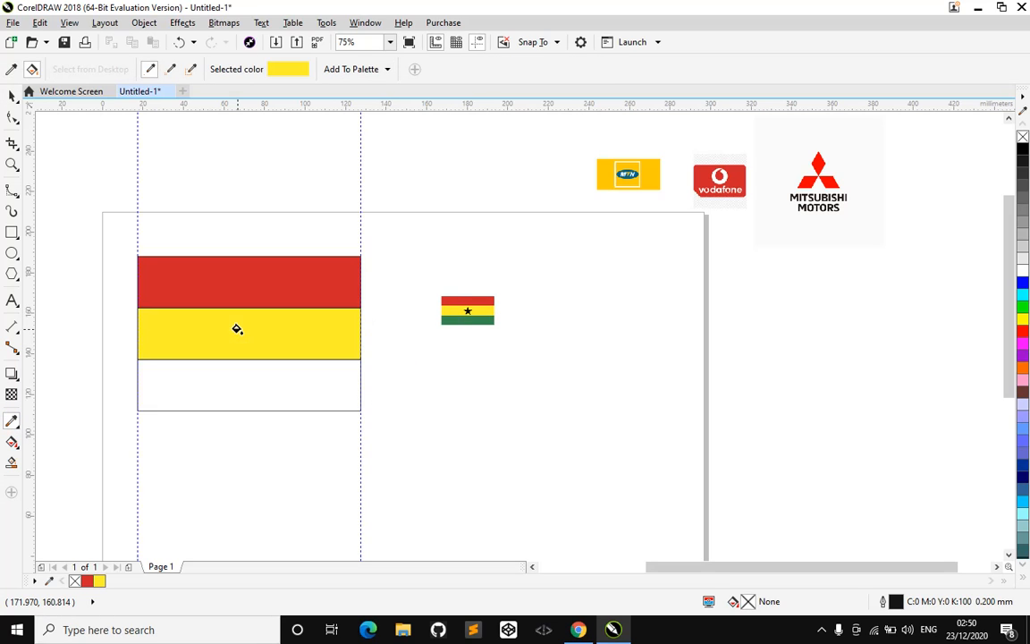
left_click(12, 395)
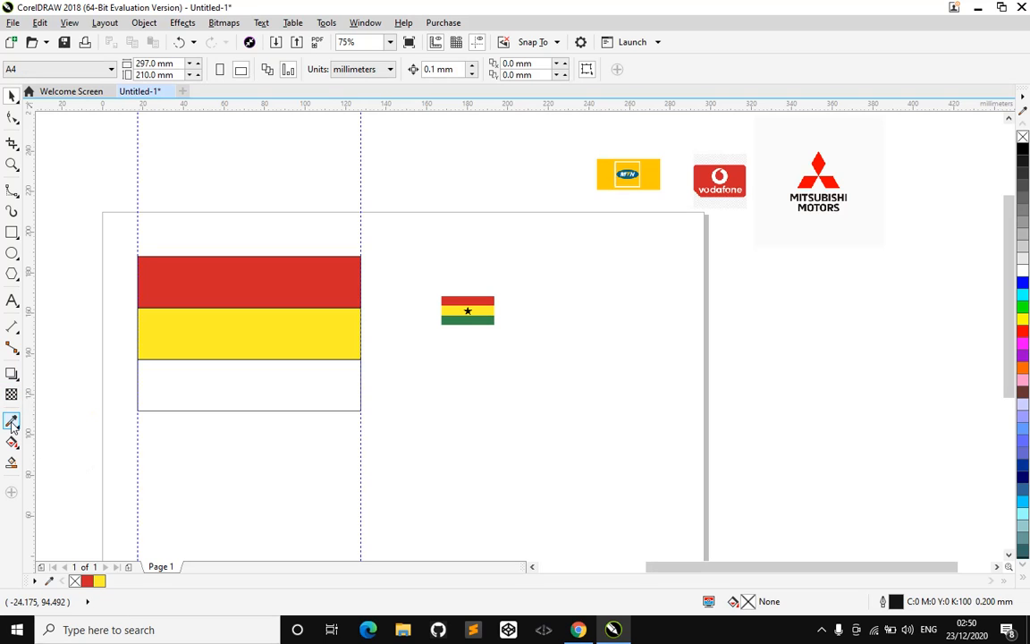
Fill the lowest rectangle with the green sampled from the flag image and return to the Pick tool.
left_click(12, 422)
left_click(473, 318)
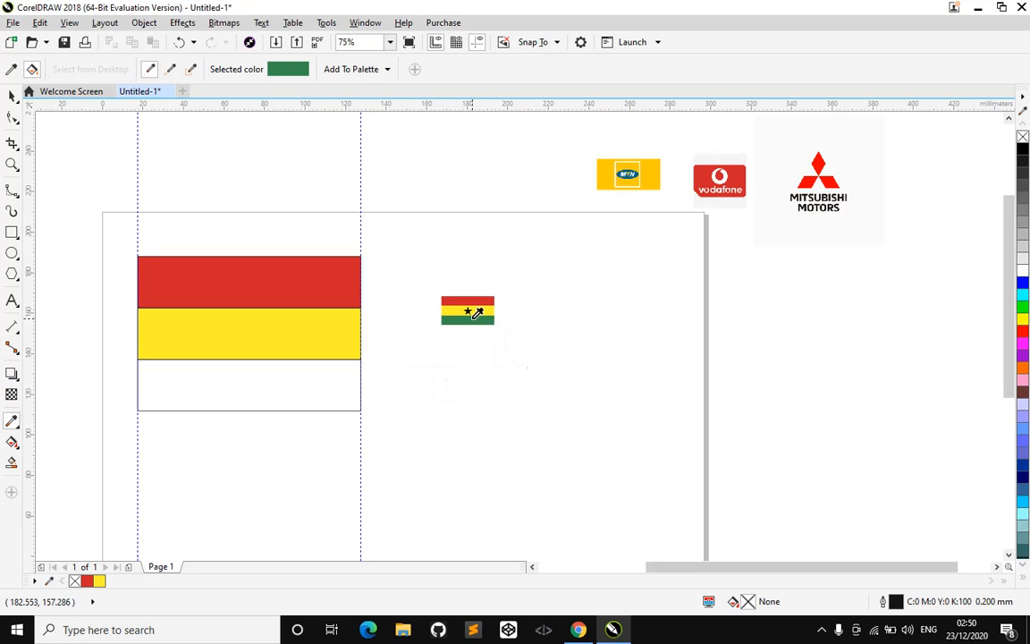
left_click(358, 378)
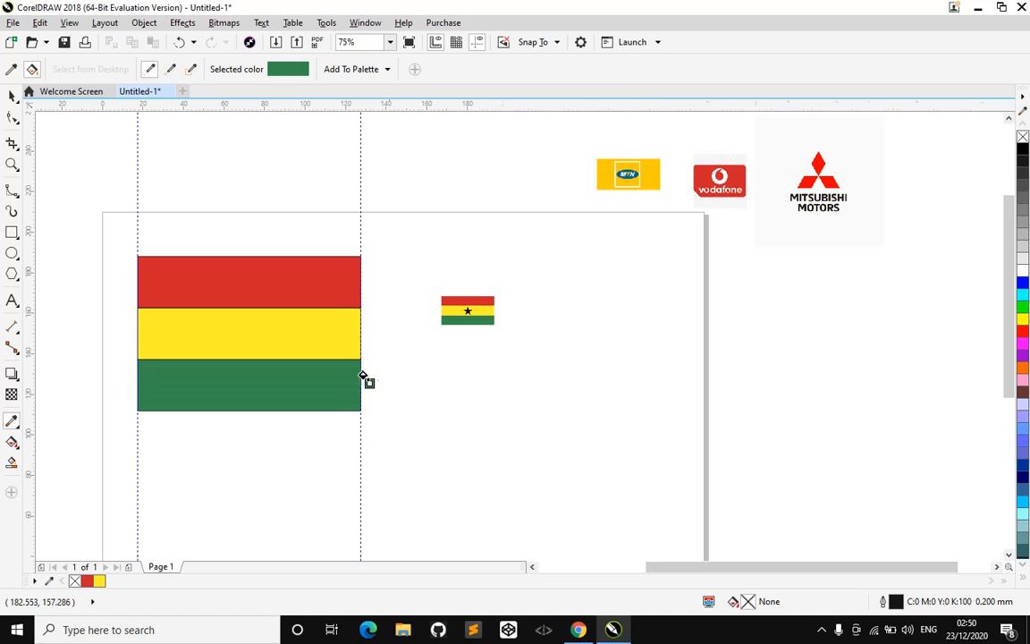
left_click(12, 96)
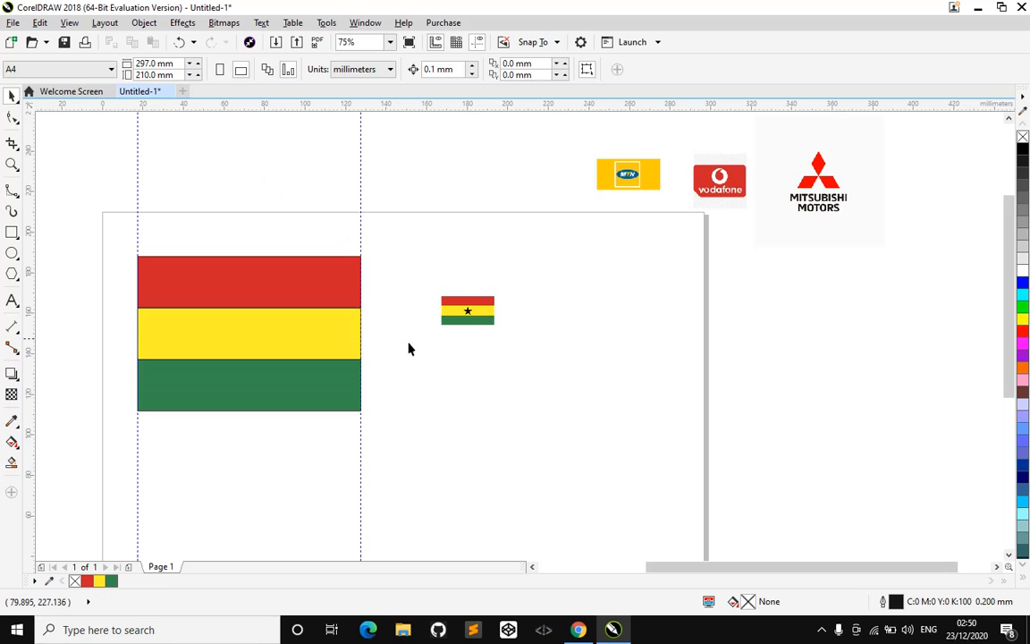
scroll(467, 304, "up", 3)
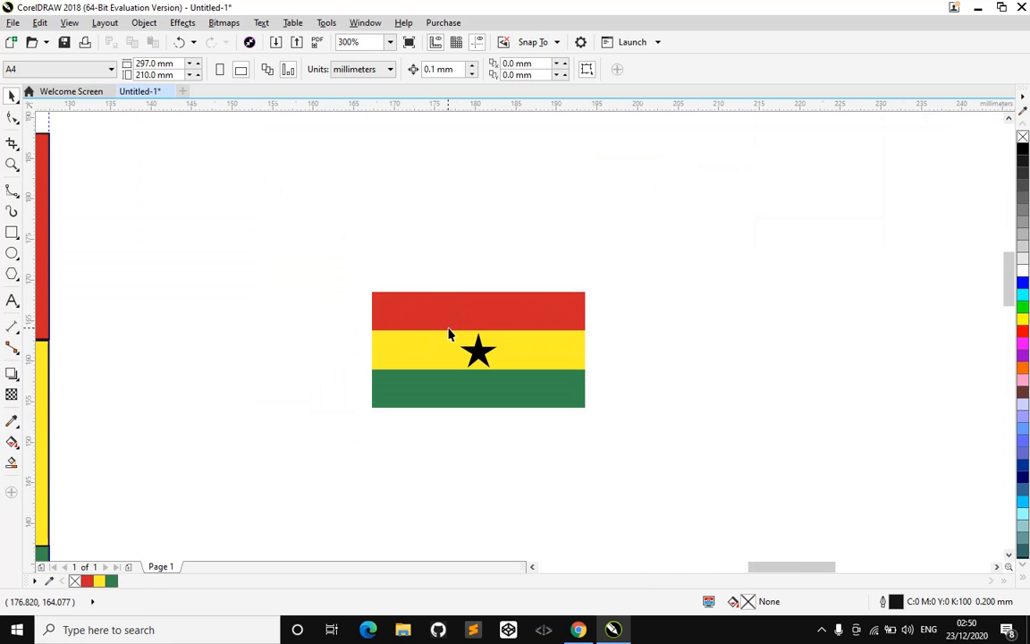
scroll(450, 334, "down", 3)
scroll(244, 366, "up", 2)
scroll(228, 343, "down", 3)
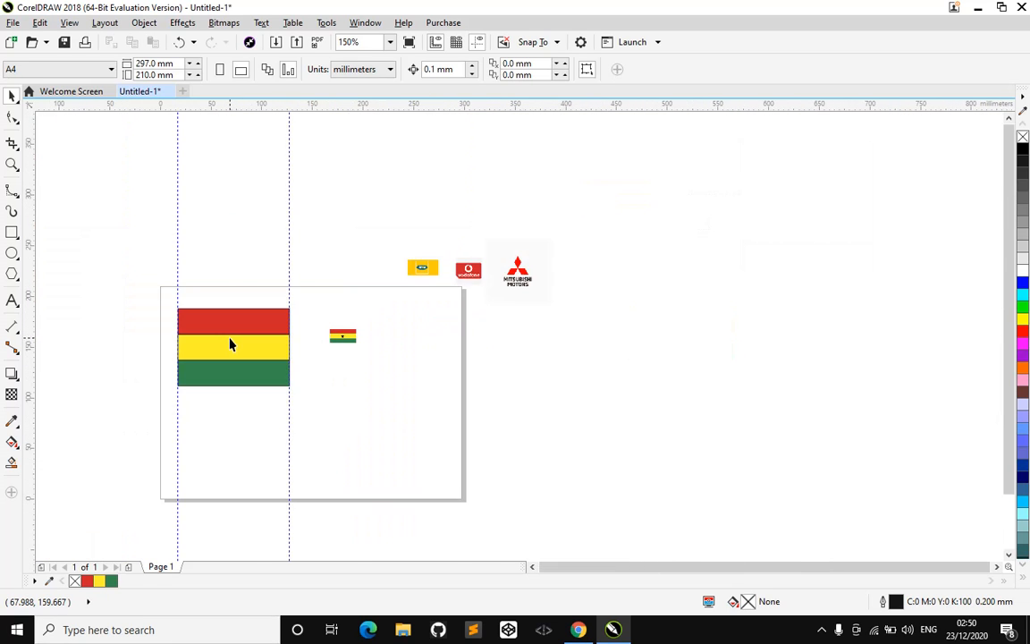
scroll(229, 345, "up", 2)
scroll(226, 347, "down", 2)
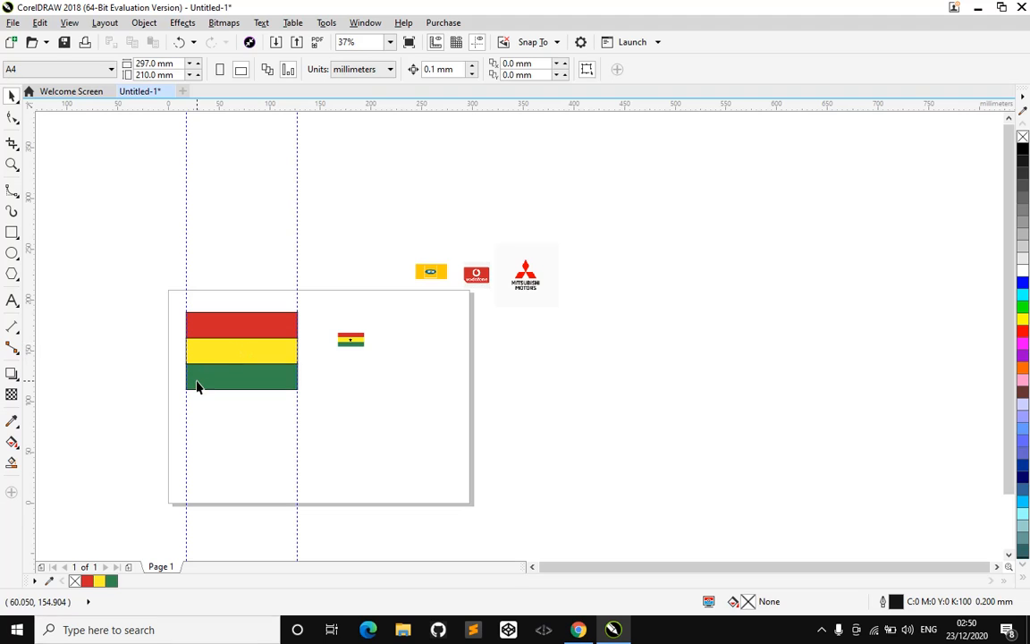
Select the red, yellow and green rectangles together and remove their outlines.
scroll(206, 351, "up", 2)
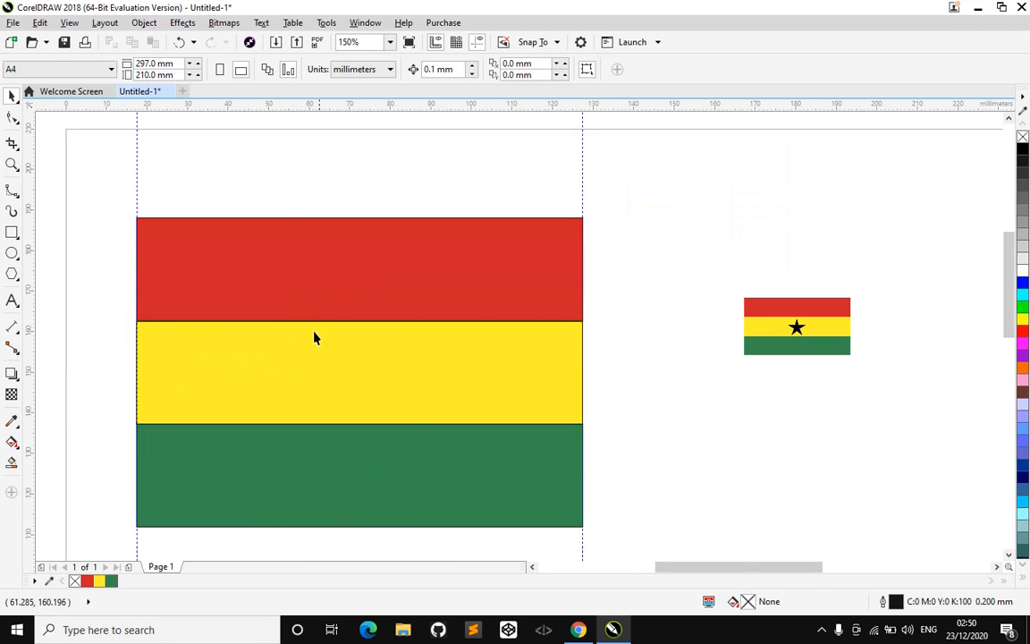
left_click(349, 256)
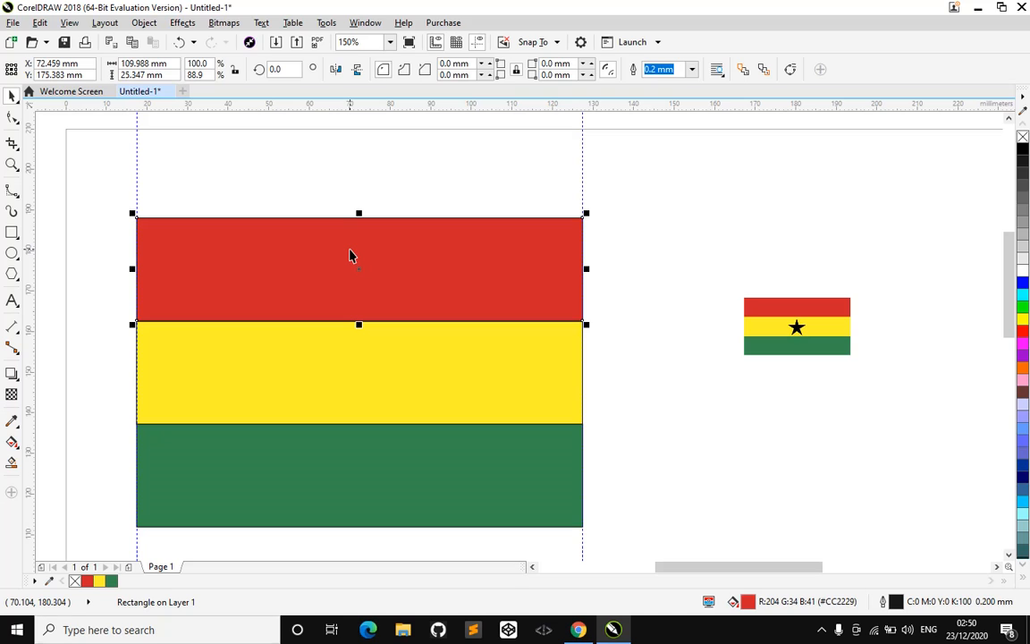
left_click(450, 363, "shift")
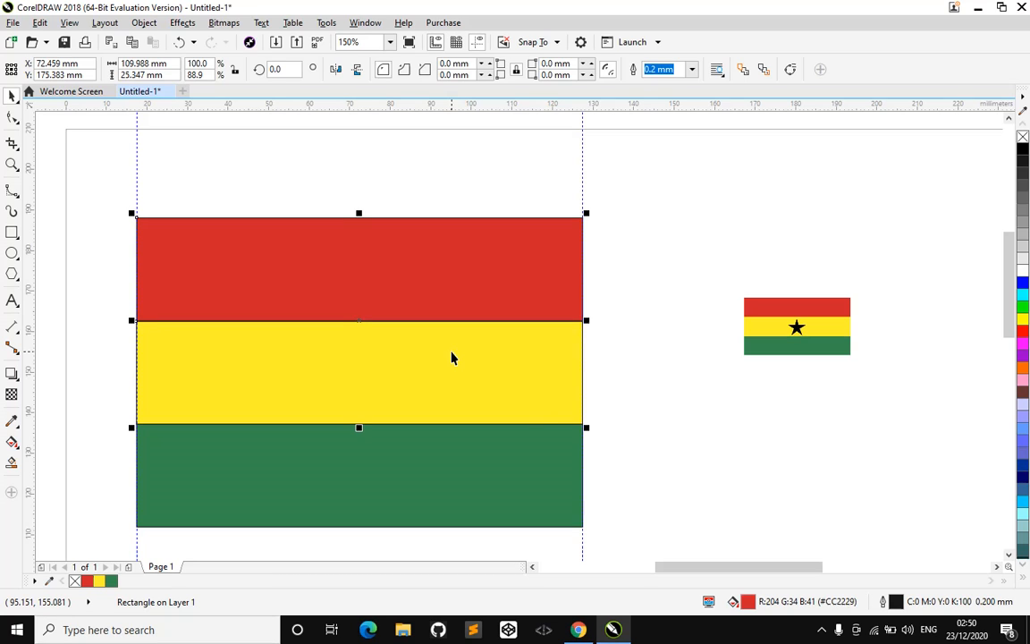
left_click(394, 475, "shift")
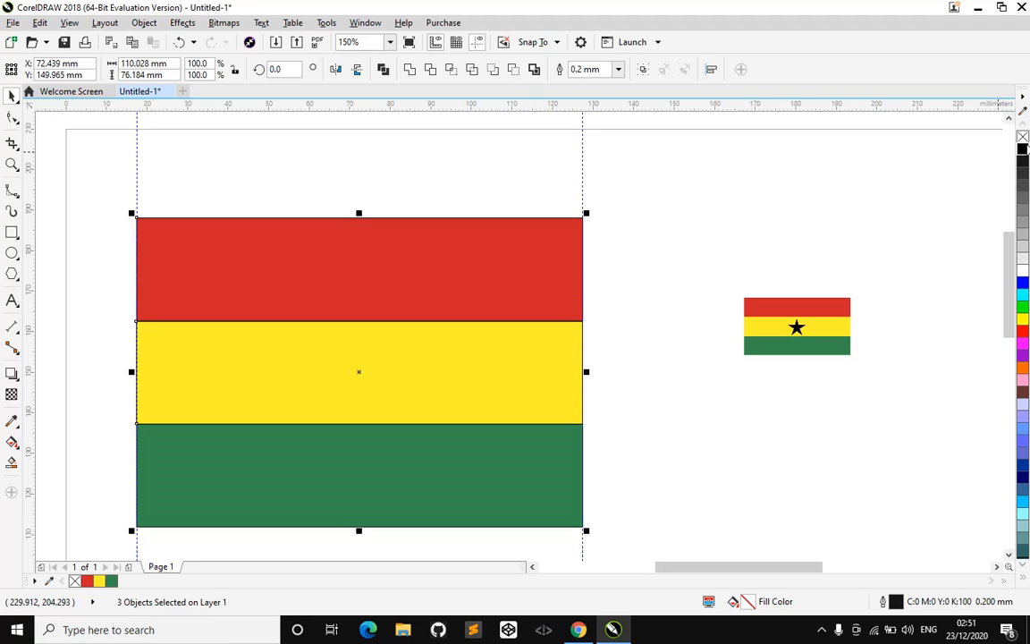
right_click(1024, 138)
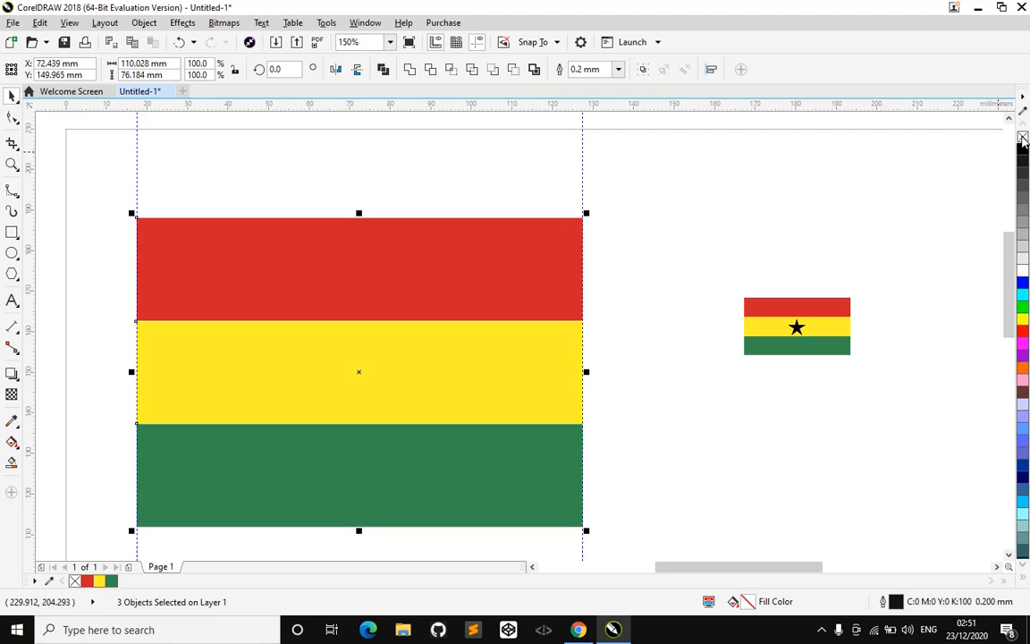
left_click(681, 253)
Nudge the red rectangle down 0.2 mm to close the gap to the yellow one, and check the yellow-green seam.
scroll(471, 355, "up", 3)
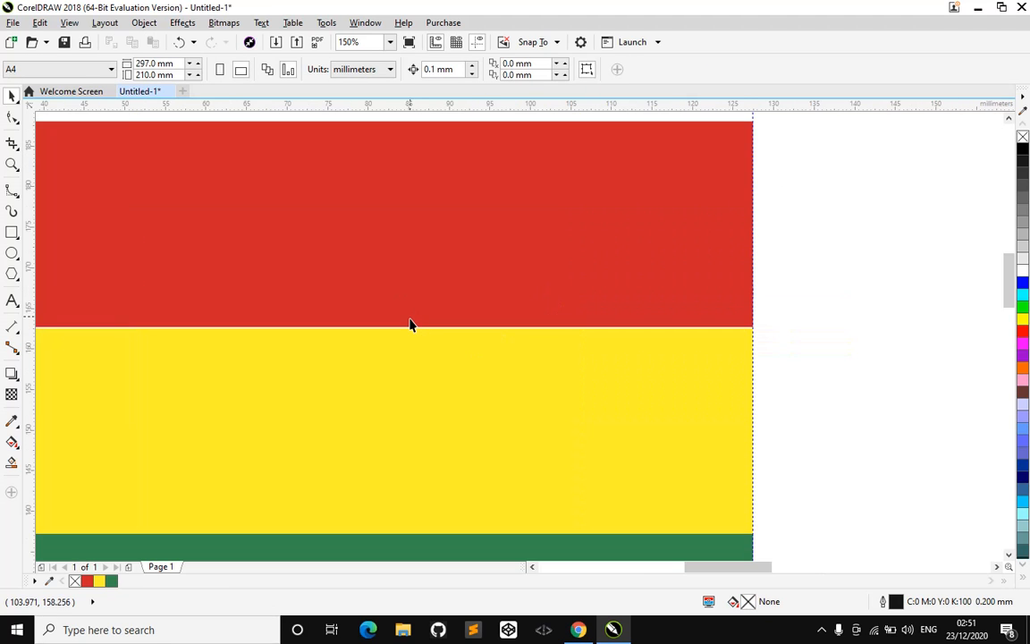
scroll(414, 324, "up", 2)
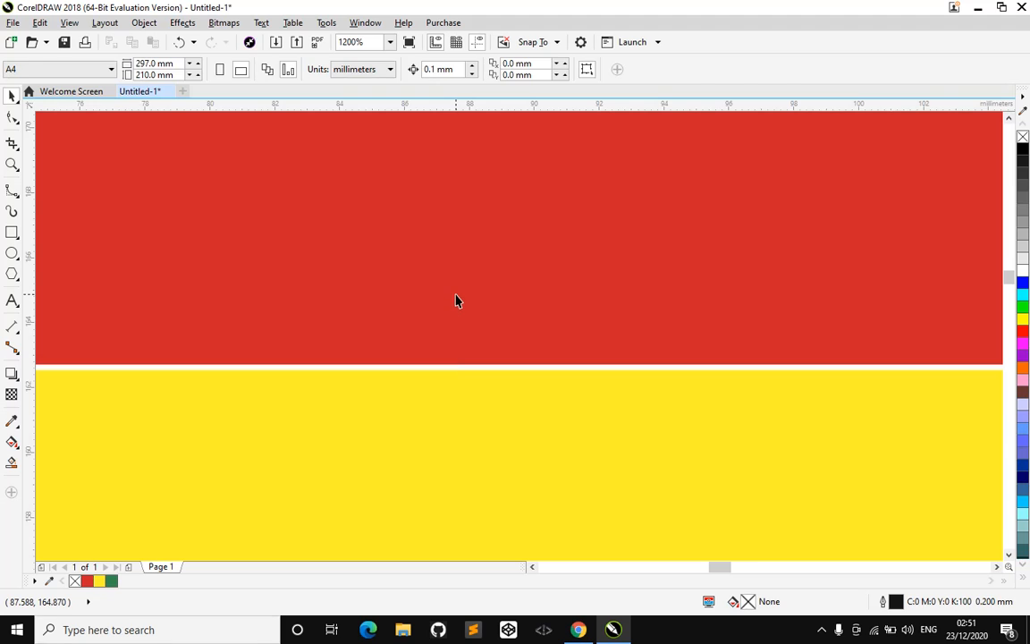
left_click(455, 300)
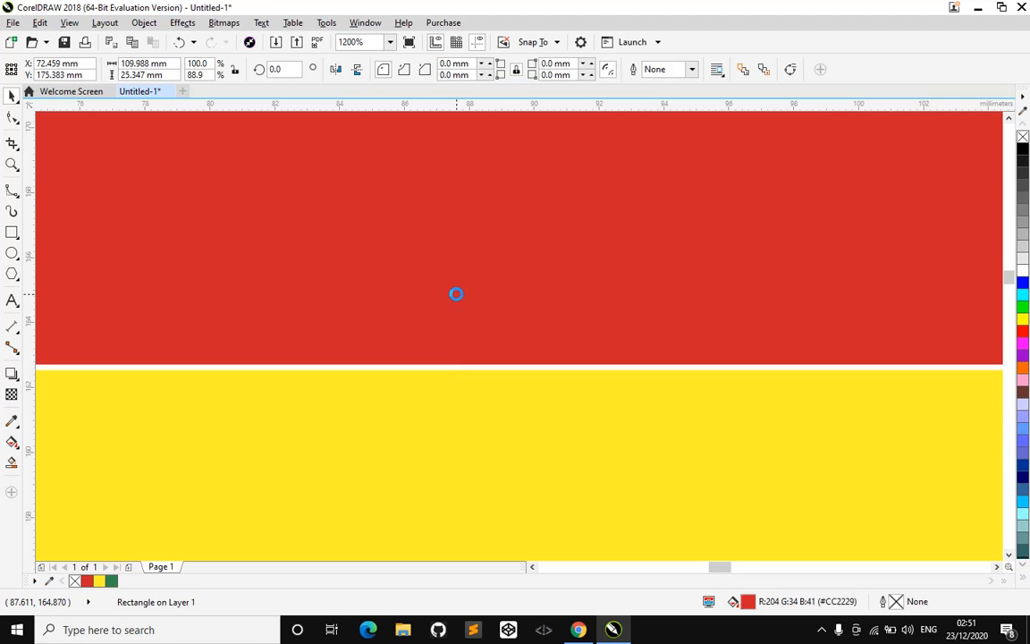
key("Down")
key("Down")
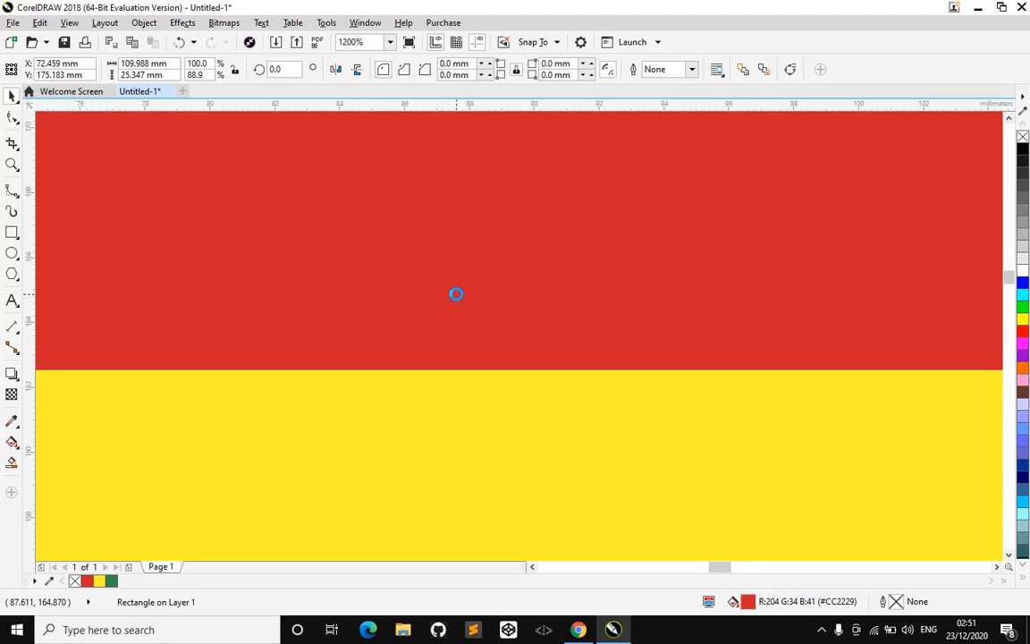
scroll(456, 295, "down", 3)
scroll(362, 533, "up", 2)
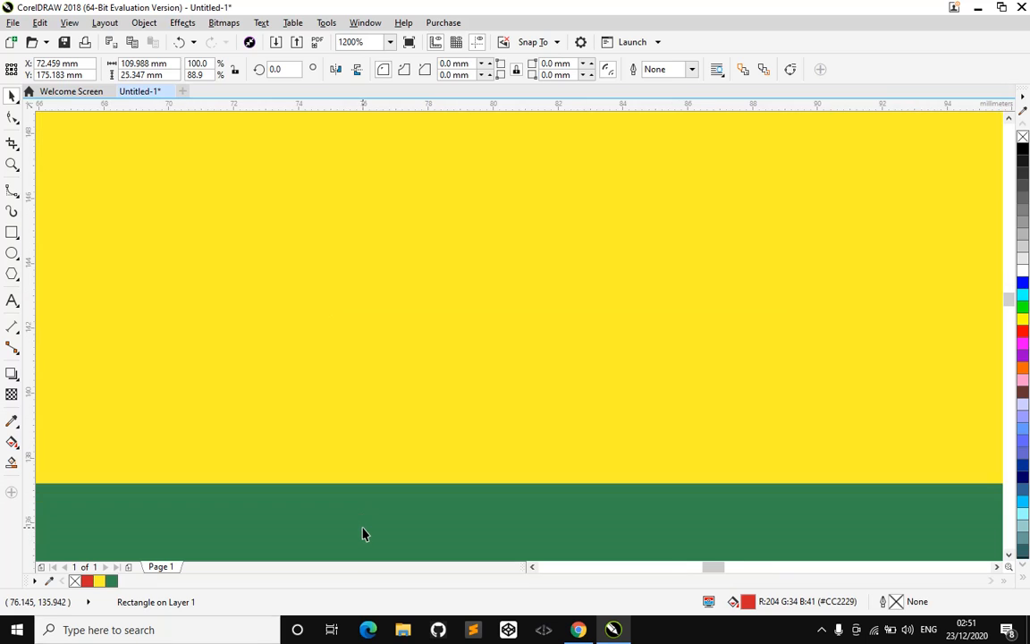
scroll(424, 450, "down", 3)
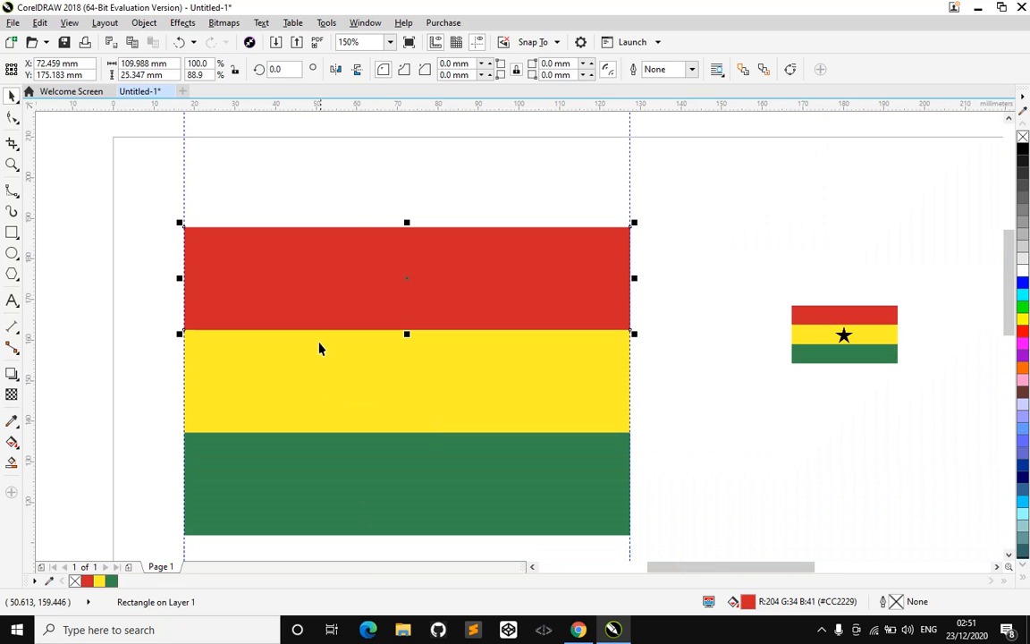
left_click(370, 206)
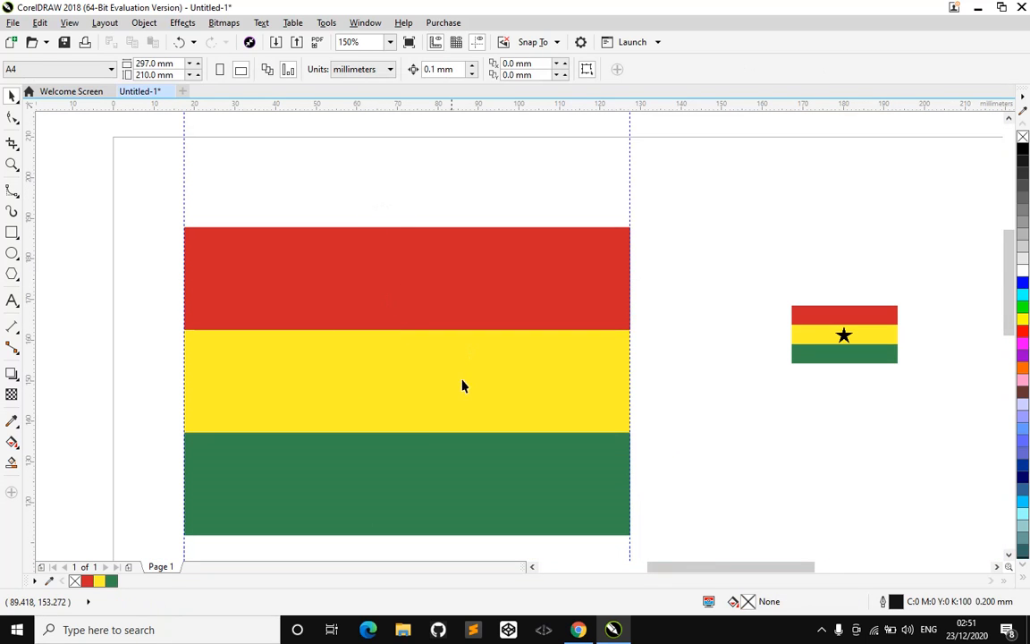
Draw a five-pointed star about 16 mm wide above the red rectangle with the Star tool and return to the Pick tool.
left_click(436, 390)
left_click(377, 170)
left_click(17, 196)
left_click(17, 211)
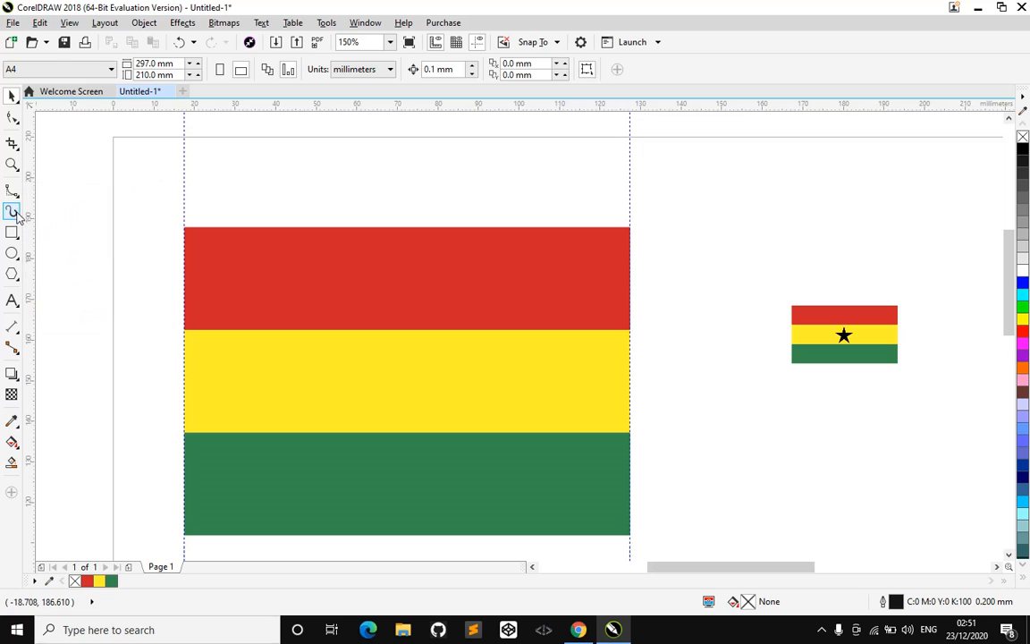
left_click(14, 234)
mouse_move(14, 279)
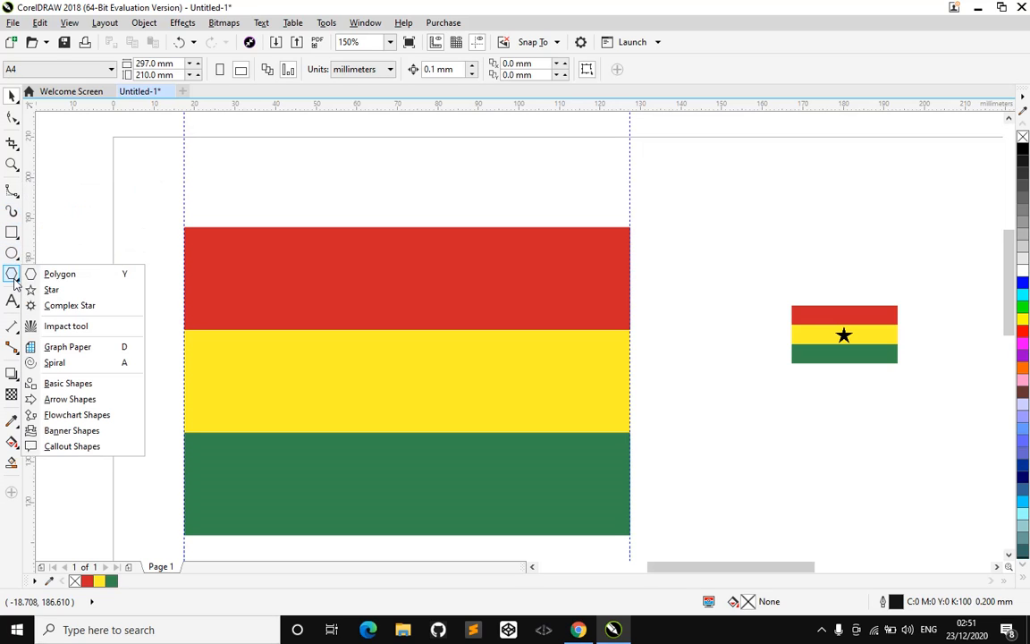
mouse_move(12, 306)
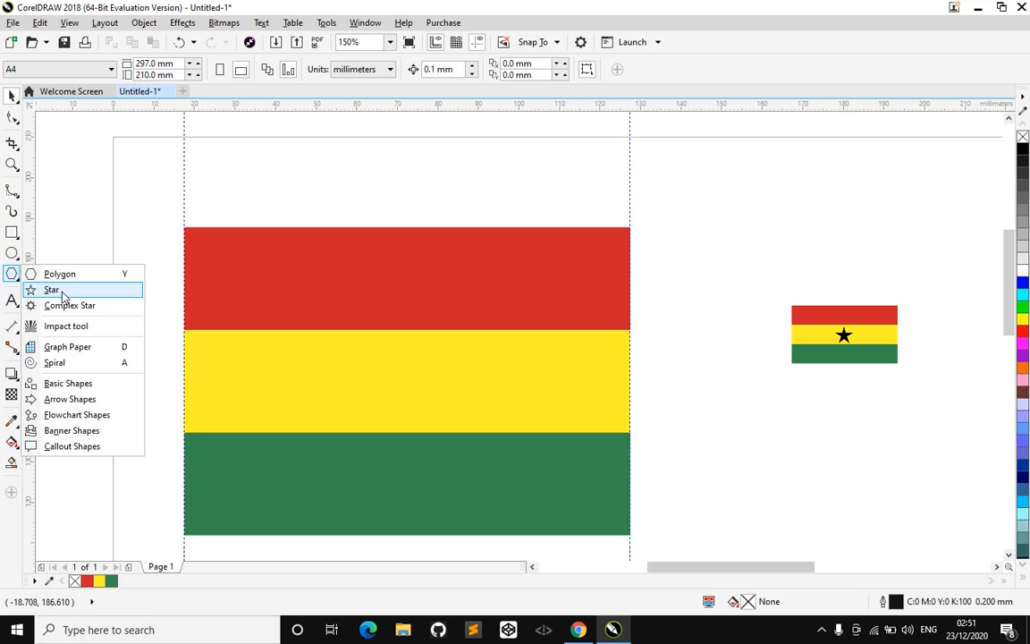
left_click(54, 290)
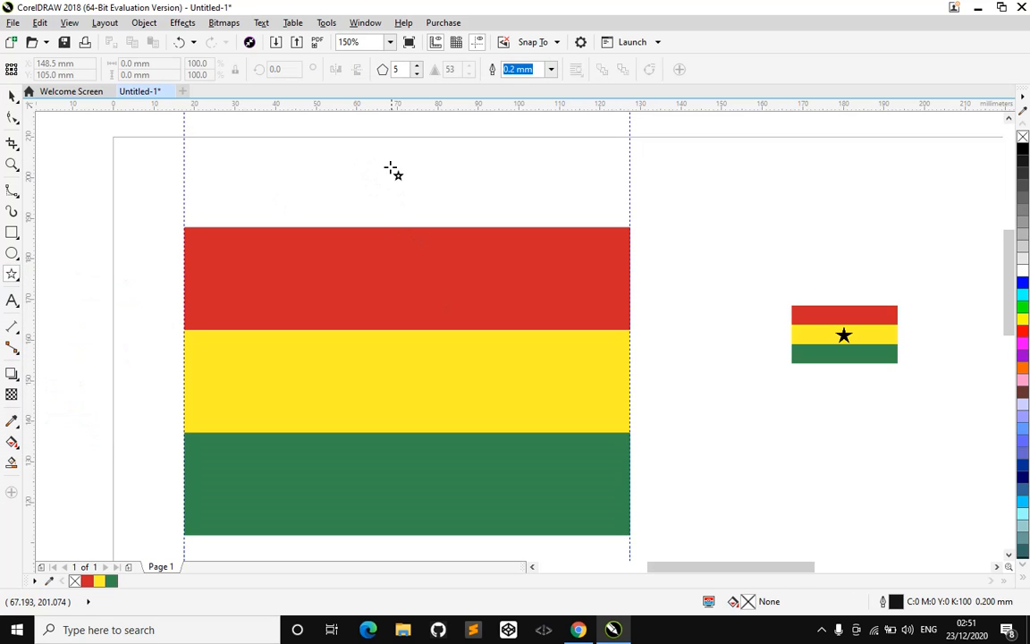
left_click_drag(371, 158, 437, 225)
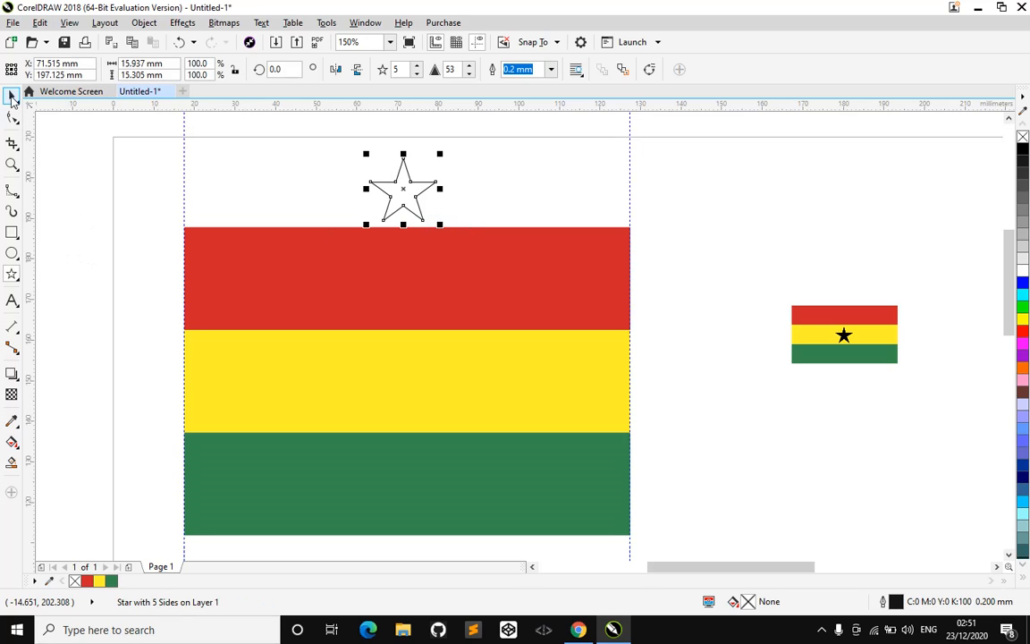
left_click(12, 96)
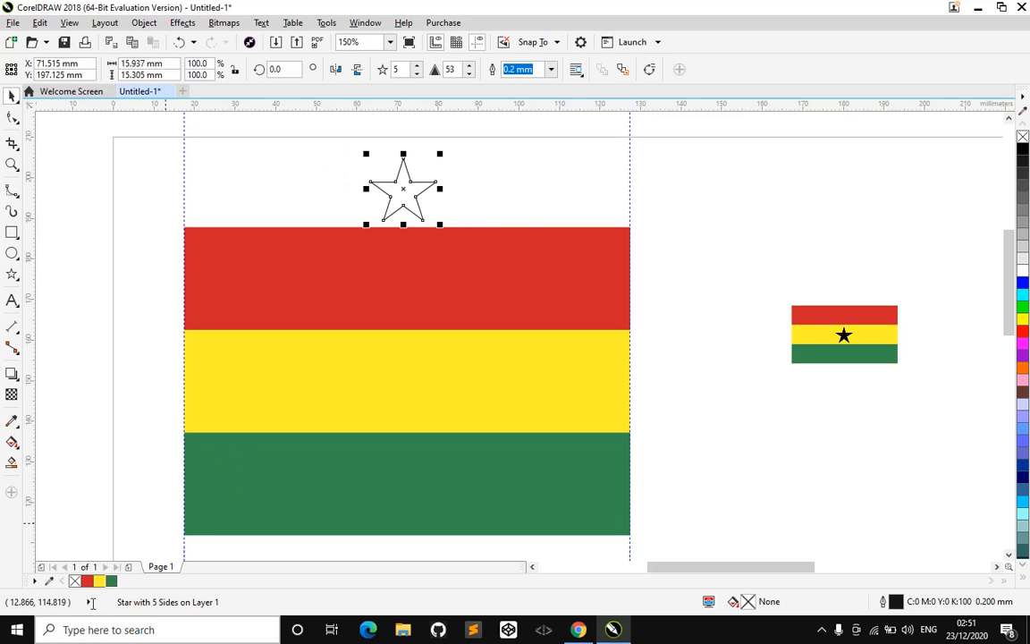
Fill the star with the black sampled from the flag image's star and remove its outline.
left_click(13, 421)
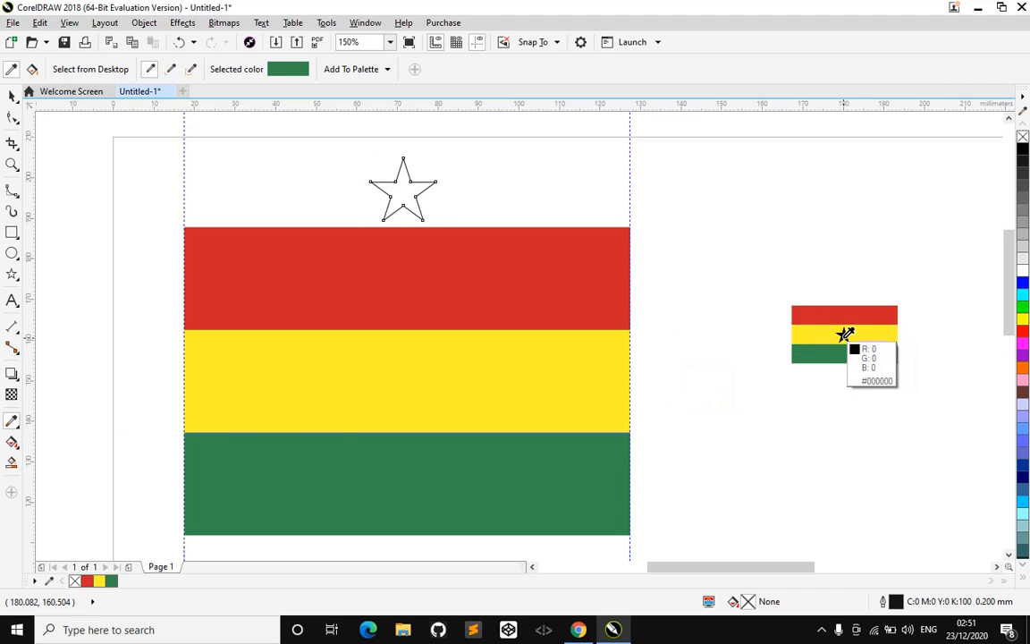
left_click(842, 337)
left_click(403, 198)
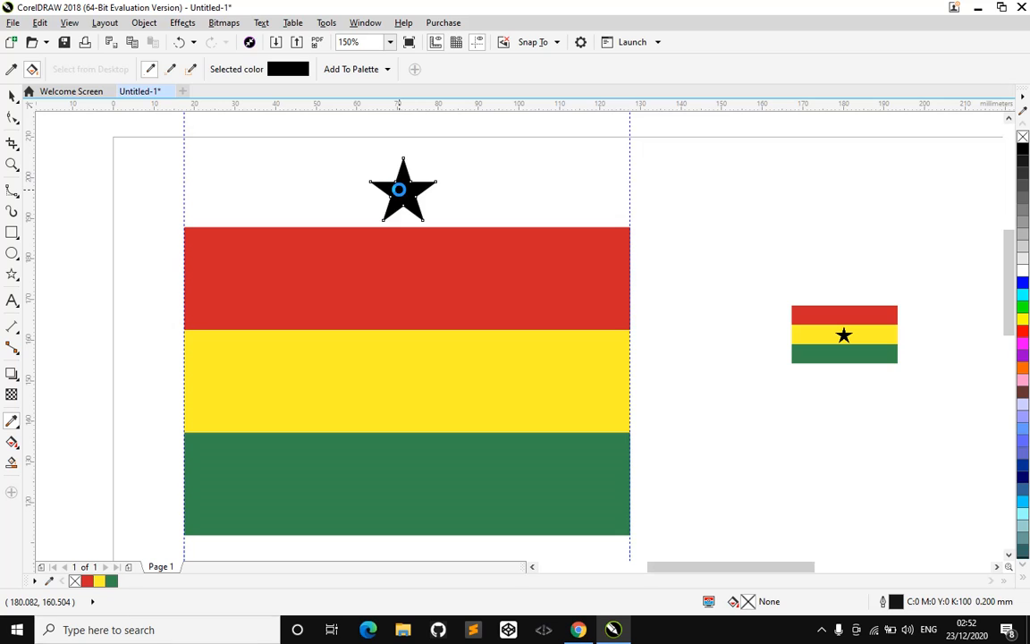
key("space")
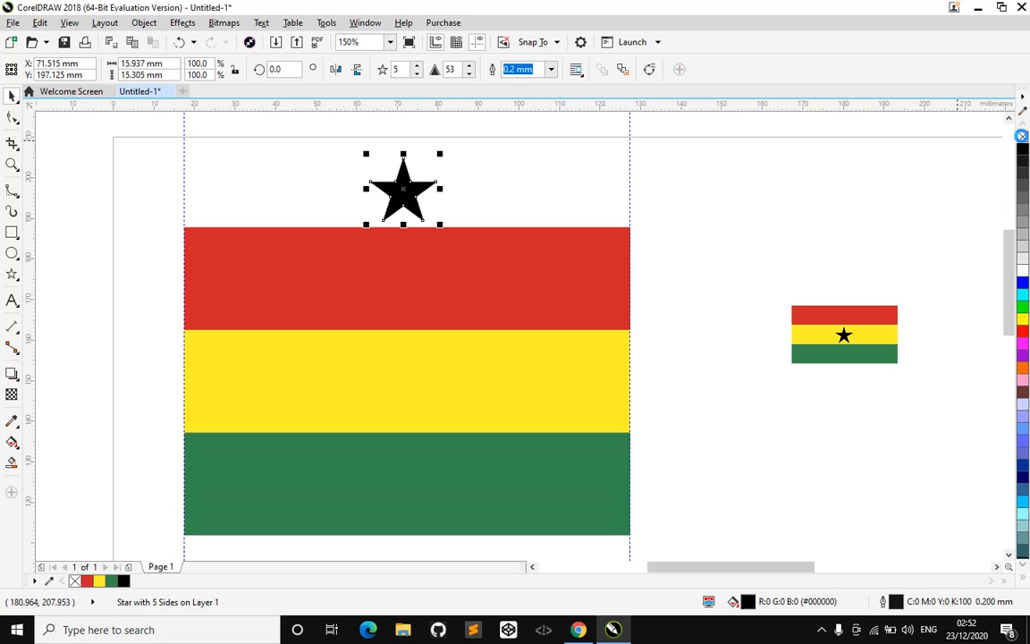
right_click(1022, 135)
Move the black star to the middle of the yellow rectangle and deselect it.
left_click_drag(412, 200, 409, 388)
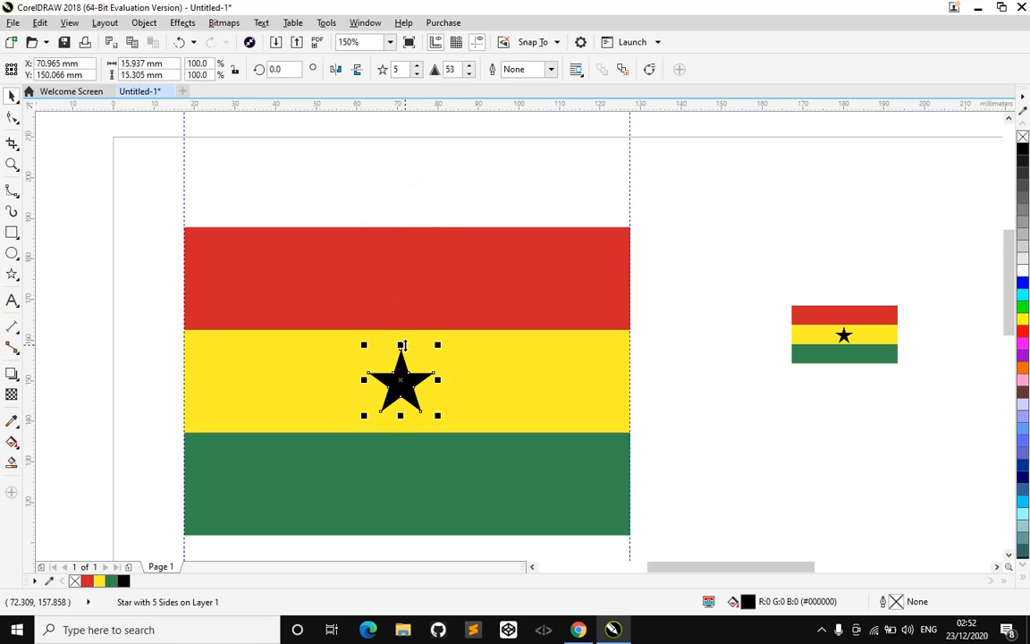
scroll(401, 349, "down", 2)
scroll(405, 357, "up", 2)
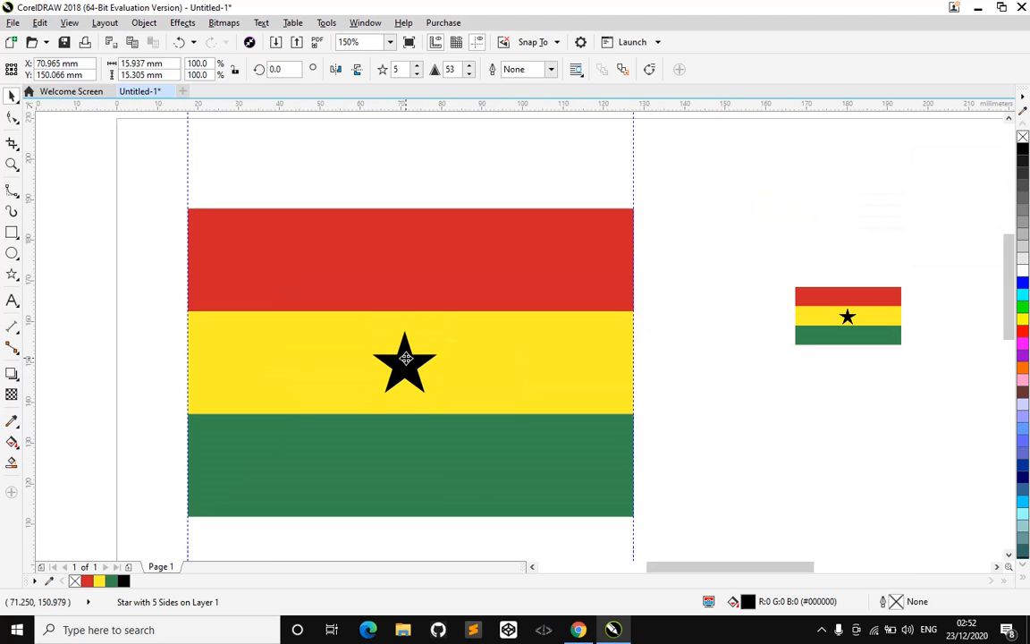
left_click_drag(404, 361, 403, 362)
left_click(452, 153)
Try grouping the three flag rectangles with the star, and undo the grouping.
scroll(453, 186, "down", 4)
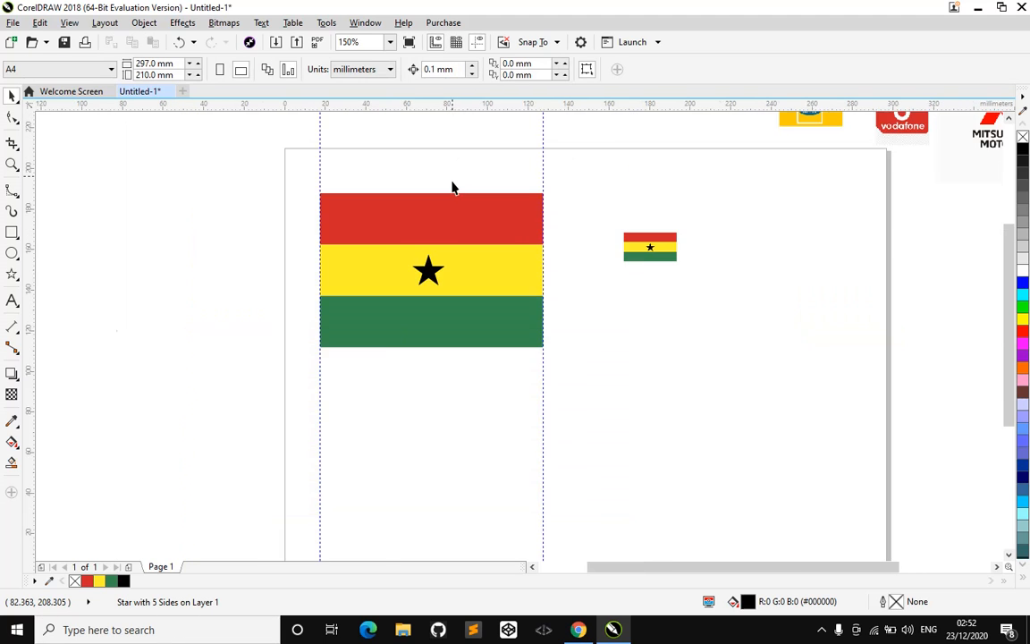
scroll(450, 186, "up", 2)
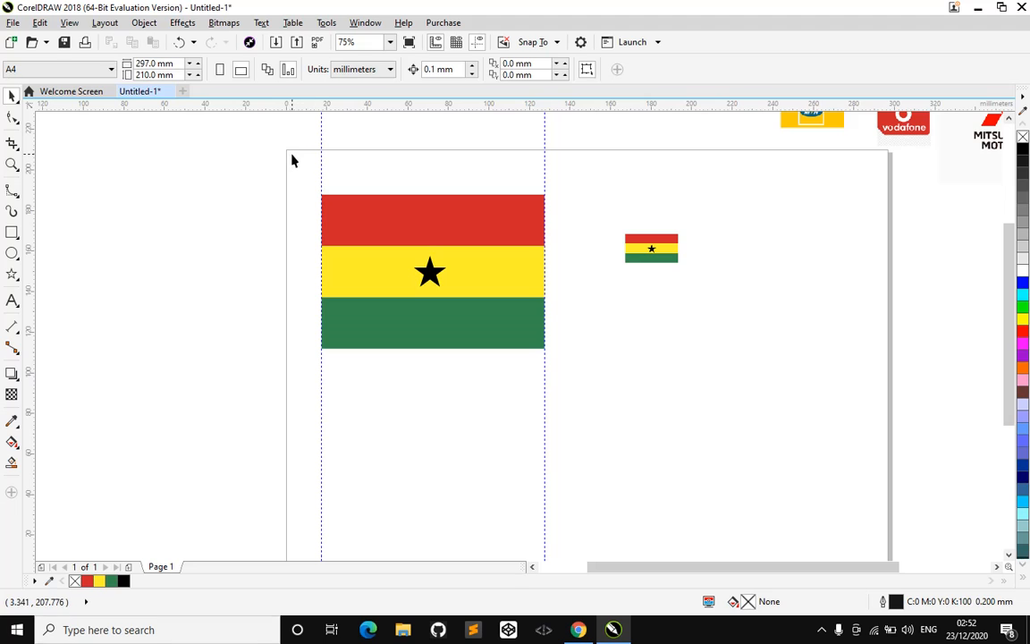
left_click_drag(288, 155, 598, 404)
left_click_drag(262, 153, 600, 379)
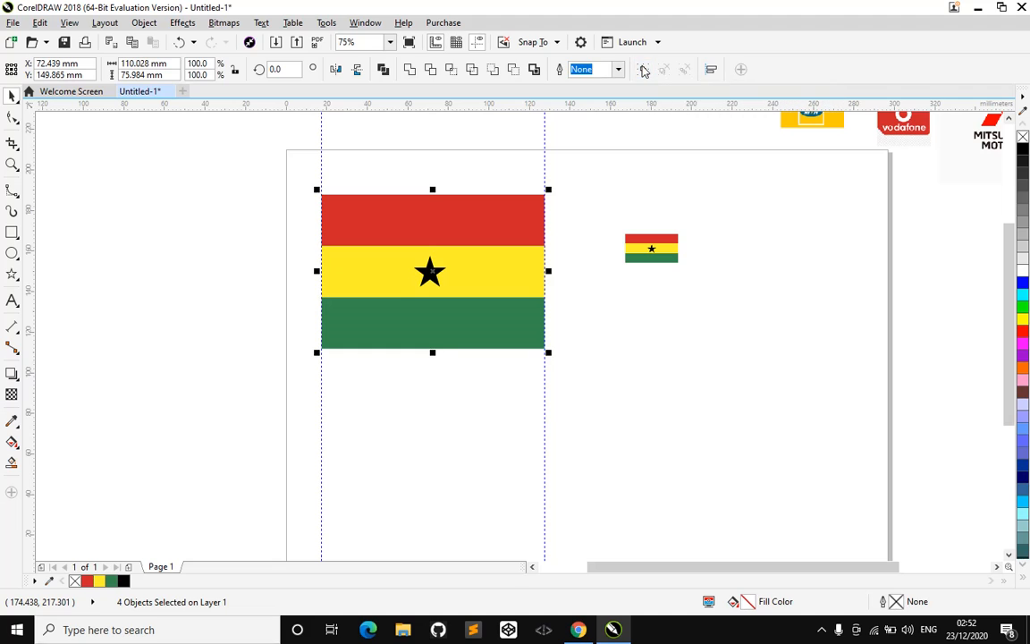
left_click(644, 71)
key("ctrl+z")
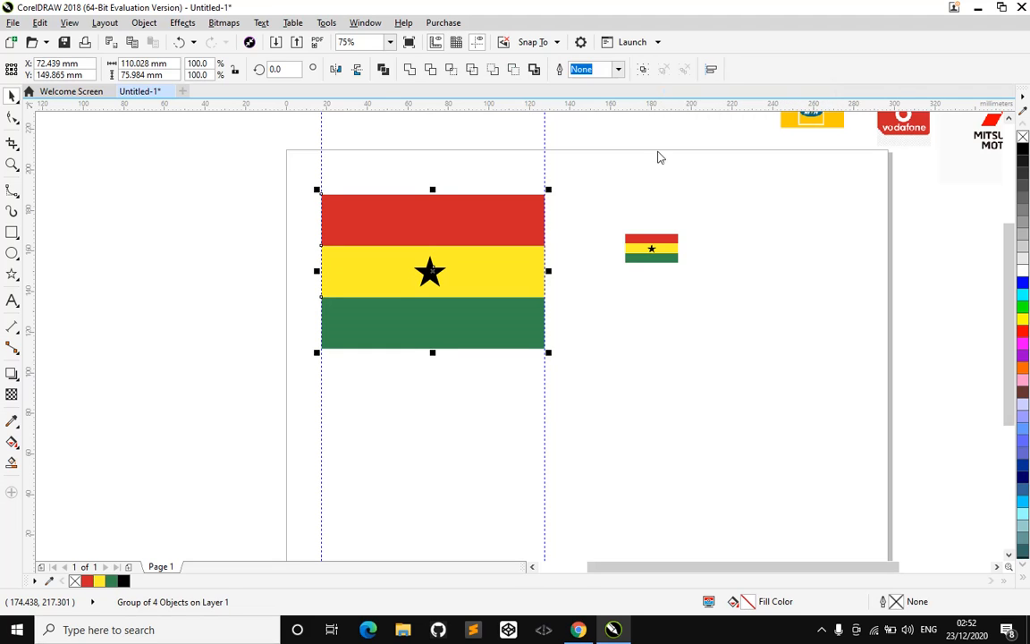
Select the three flag rectangles and the star, group them into one object, and deselect the group.
left_click(601, 198)
left_click_drag(253, 153, 555, 378)
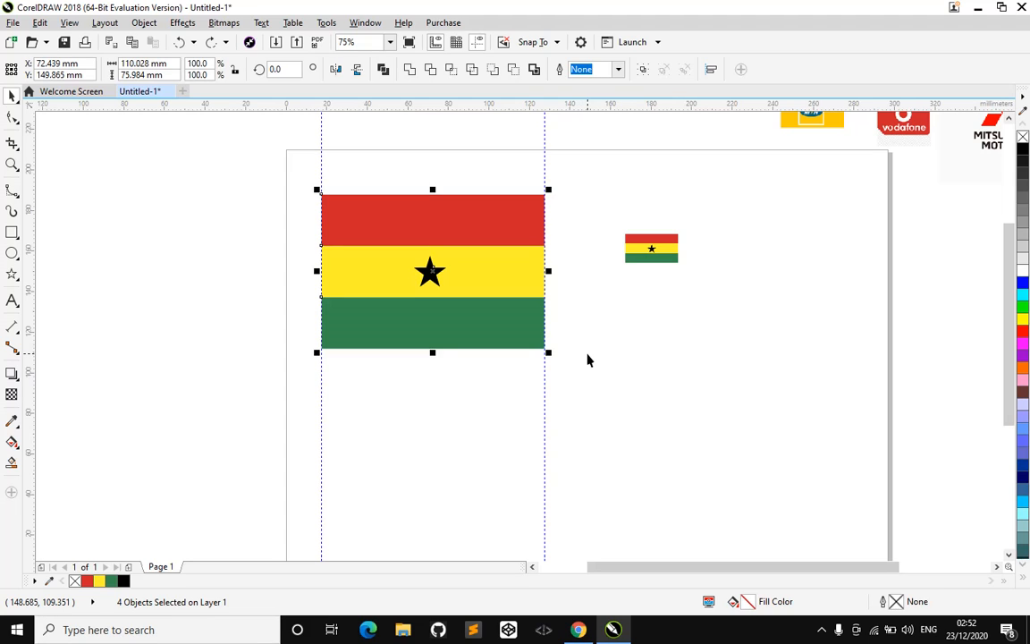
key("ctrl+g")
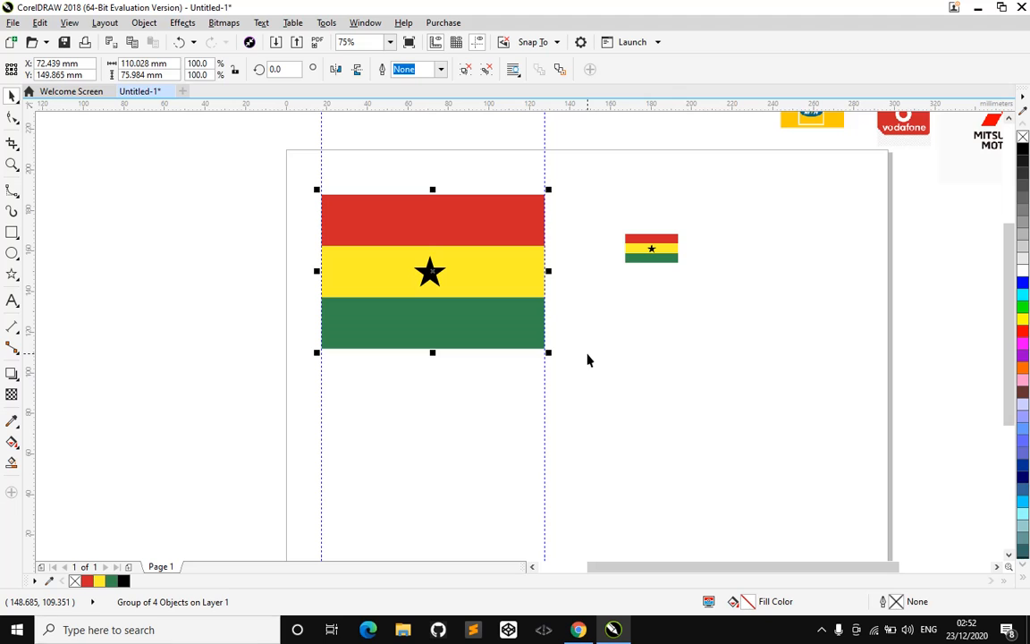
left_click(618, 310)
Move the grouped flag around as one object and place it near the page's upper-left corner, centred at about X 67 mm, Y 158 mm.
left_click(469, 262)
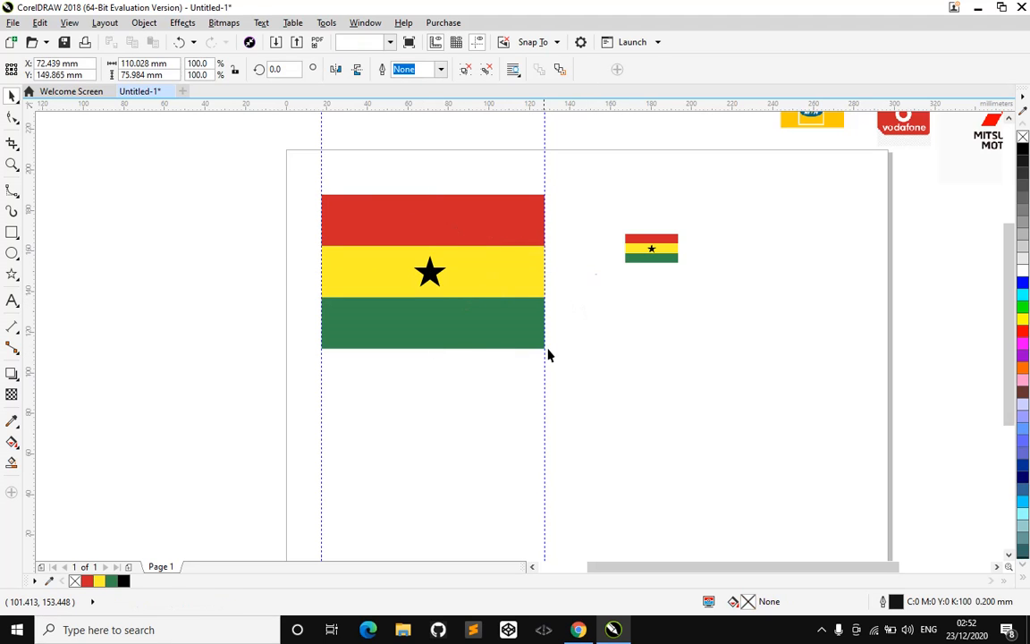
left_click_drag(484, 247, 237, 236)
key("ctrl+z")
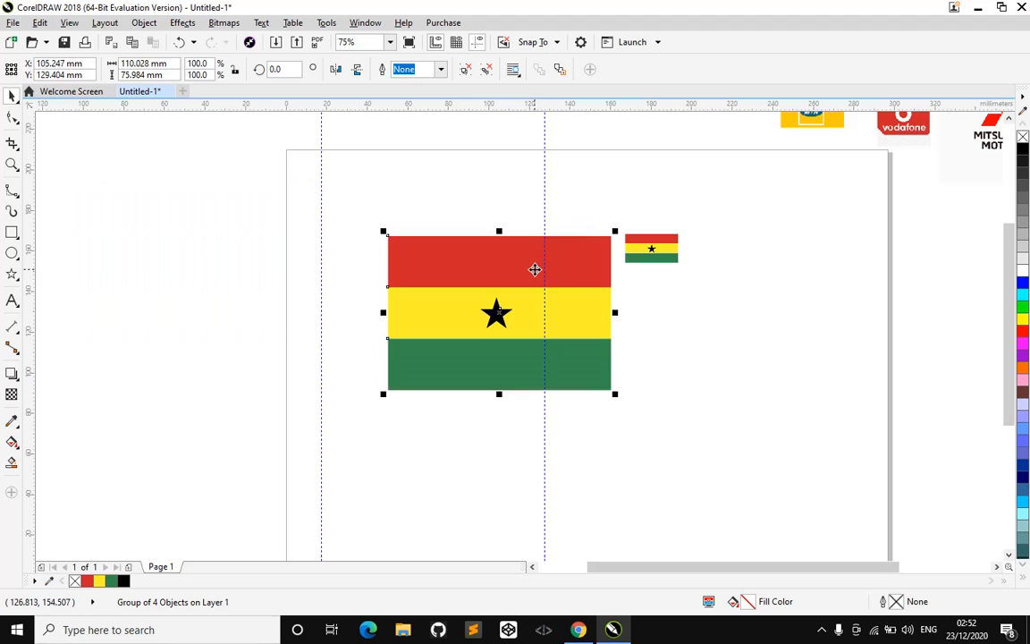
left_click_drag(535, 270, 432, 202)
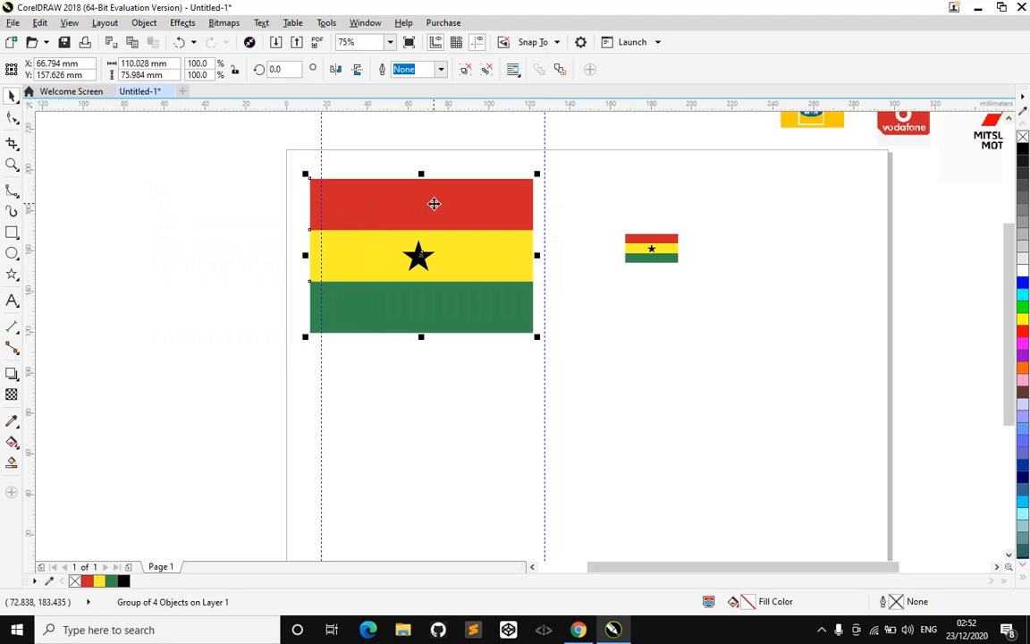
Undo the grouped flag's last move and place it across the page's left edge at about X 40 mm, Y 153 mm.
key("ctrl+z")
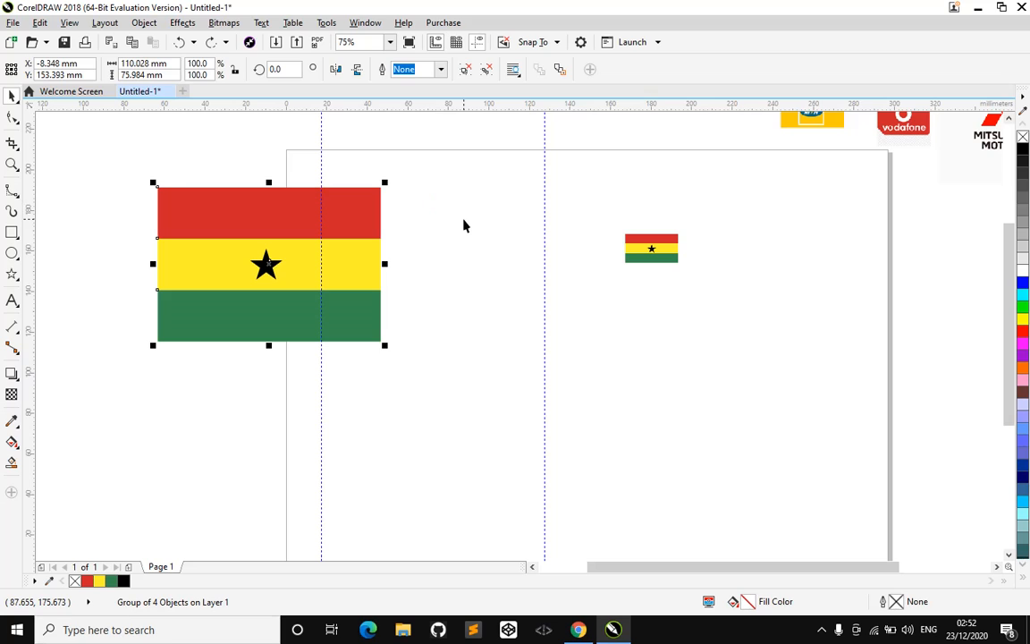
left_click_drag(363, 208, 460, 208)
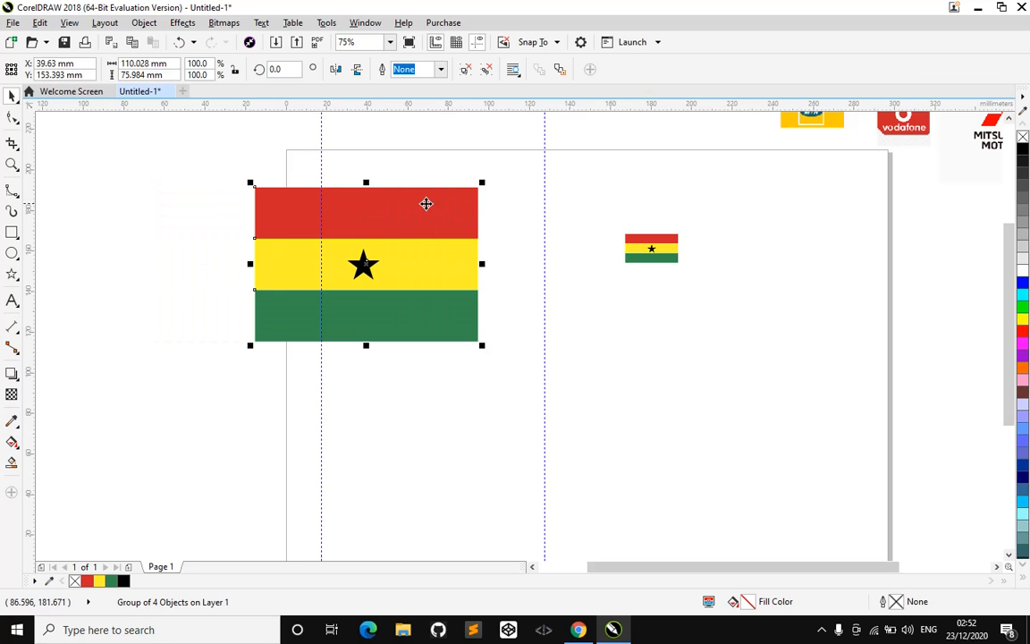
Try ungrouping the flag and combining its parts into a single curve, and undo the change.
key("ctrl+u")
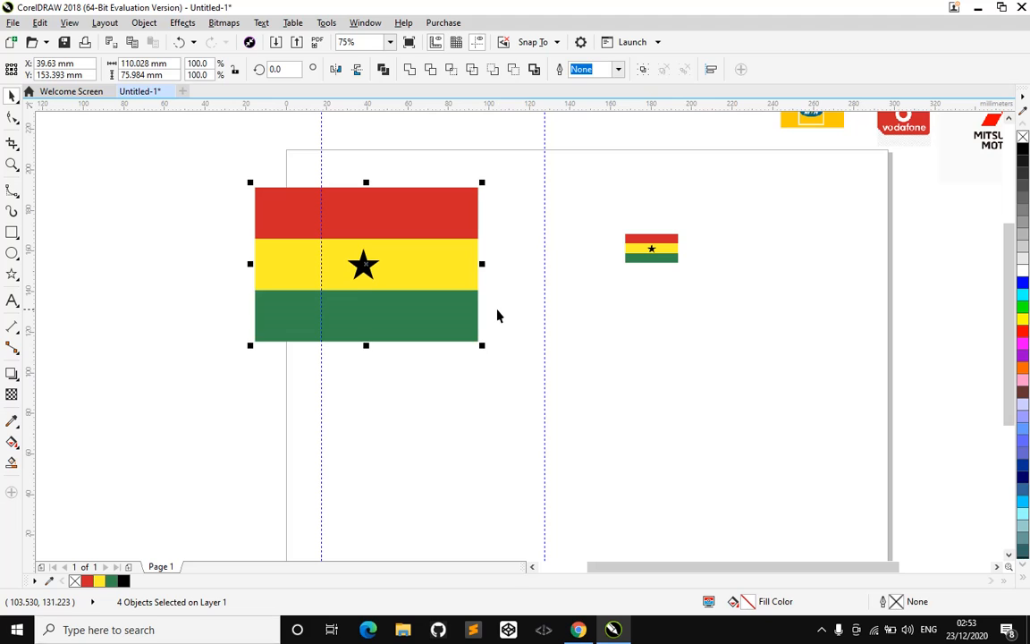
key("ctrl+l")
key("ctrl+z")
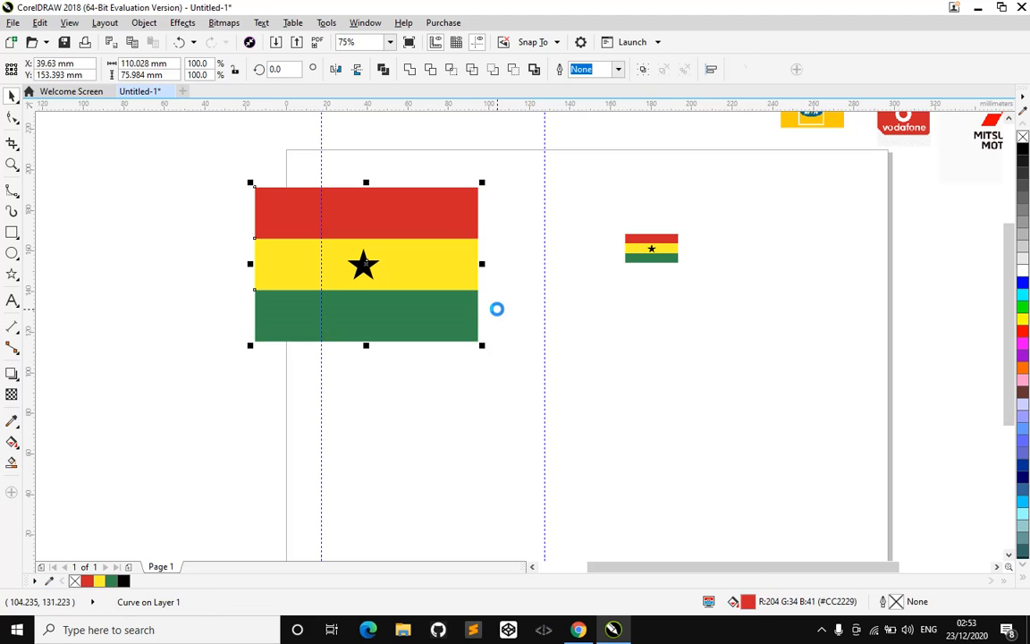
Shrink the grouped flag to about 54 by 38 mm and move it and the small reference flag above the page.
left_click(580, 334)
scroll(544, 326, "down", 2)
scroll(581, 338, "up", 2)
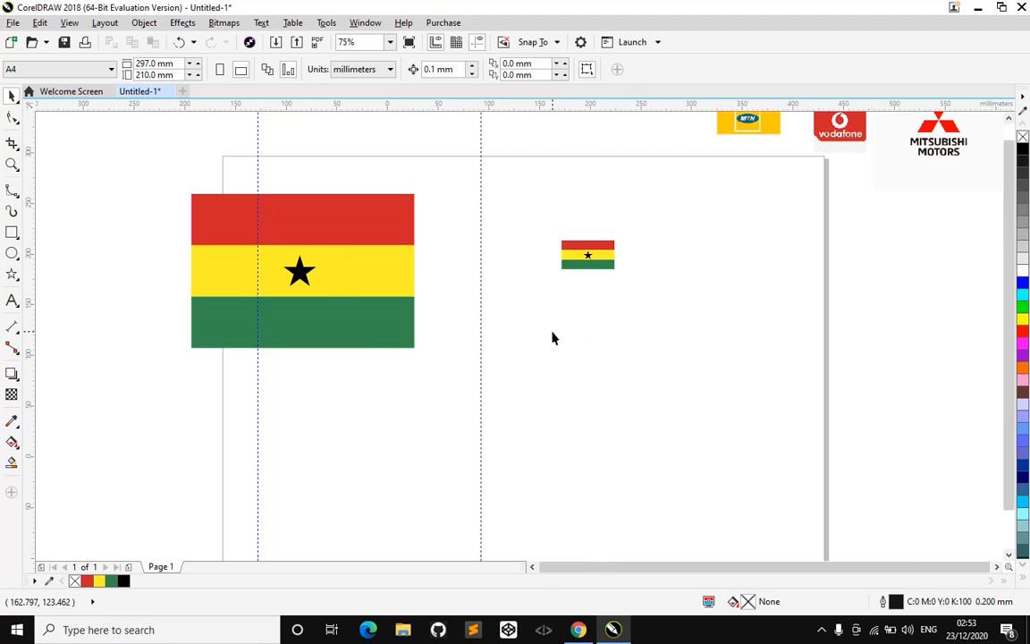
scroll(552, 338, "down", 2)
left_click(476, 328)
left_click_drag(488, 345, 466, 207)
left_click_drag(568, 292, 498, 195)
Try to squash the grouped flag vertically to about 22 mm high, and undo the change.
left_click_drag(437, 218, 441, 205)
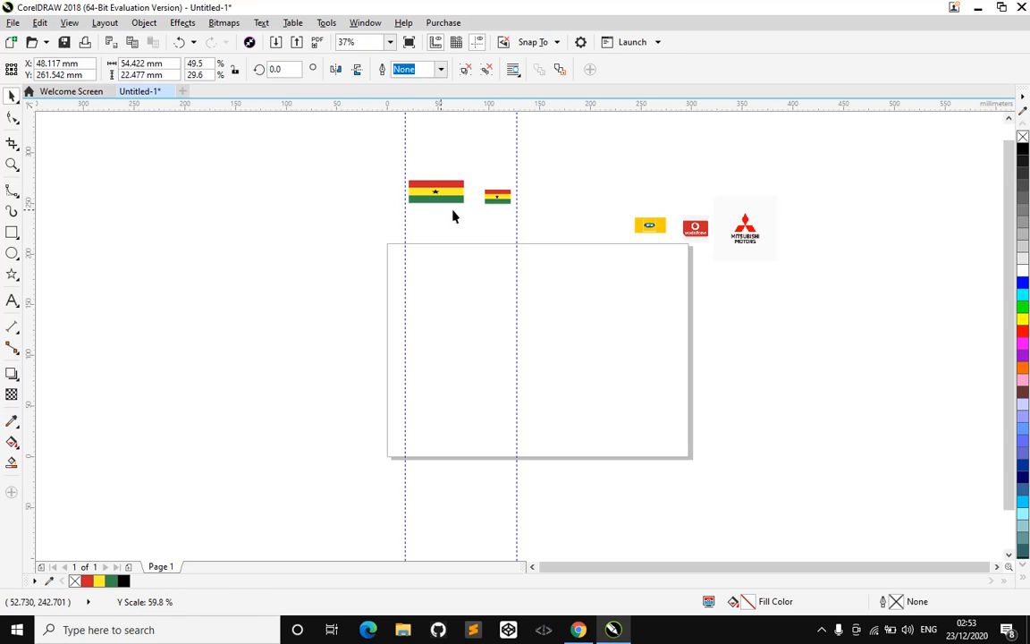
left_click(472, 154)
key("ctrl+z")
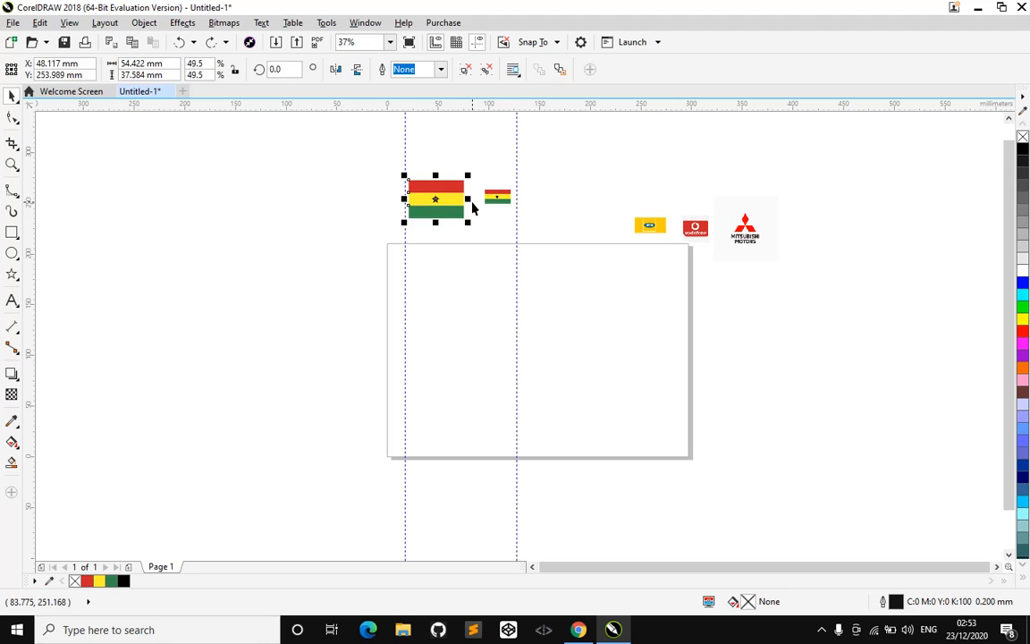
Scale the grouped flag to about 36 by 25 mm and move it and the reference flag side by side farther above the page.
left_click_drag(465, 224, 447, 154)
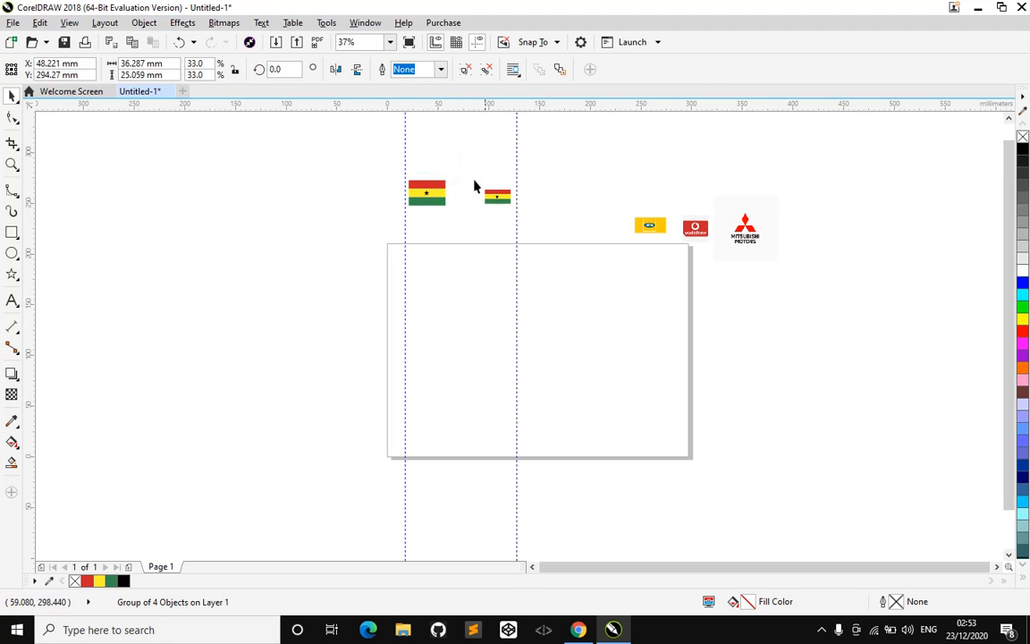
left_click_drag(497, 197, 475, 160)
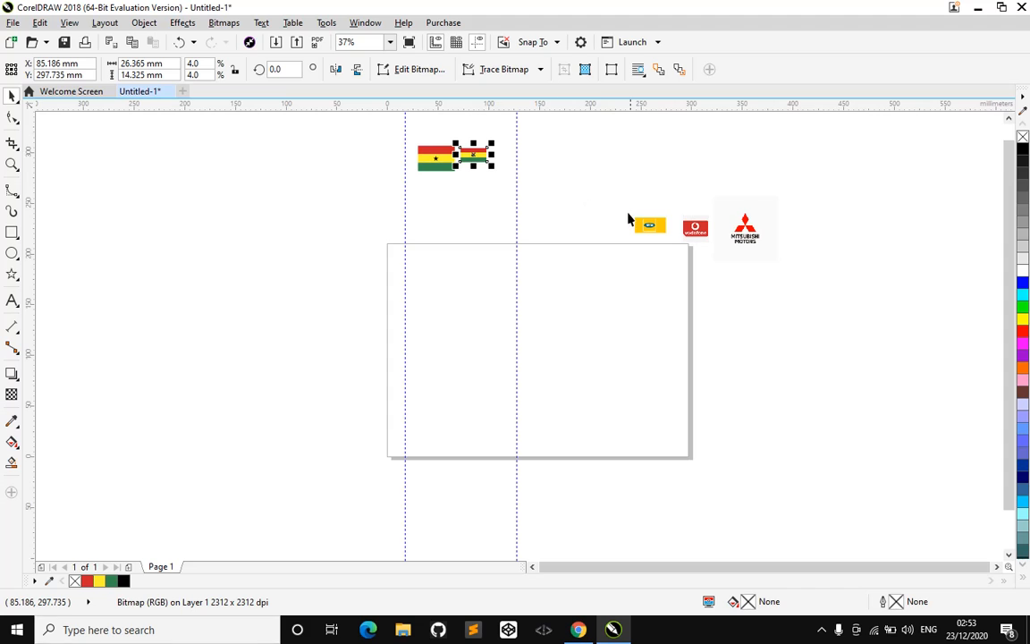
Enlarge the MTN logo image to about 91 by 45 mm and place it over the page's right edge at about X 280 mm, Y 150 mm.
left_click_drag(644, 225, 641, 279)
scroll(539, 306, "up", 2)
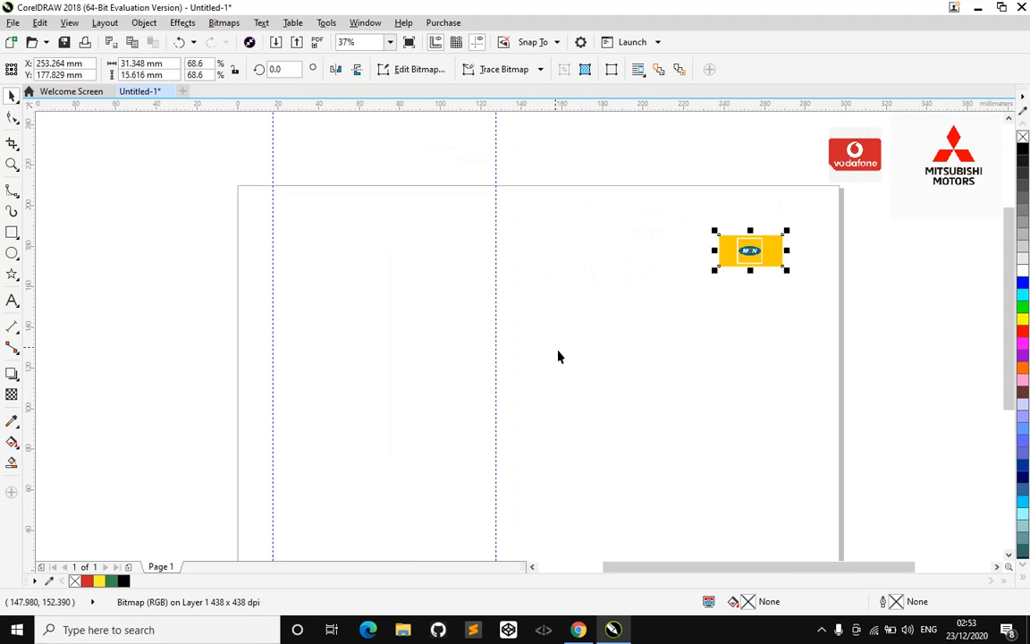
left_click(690, 253)
left_click(718, 266)
left_click_drag(718, 274, 595, 334)
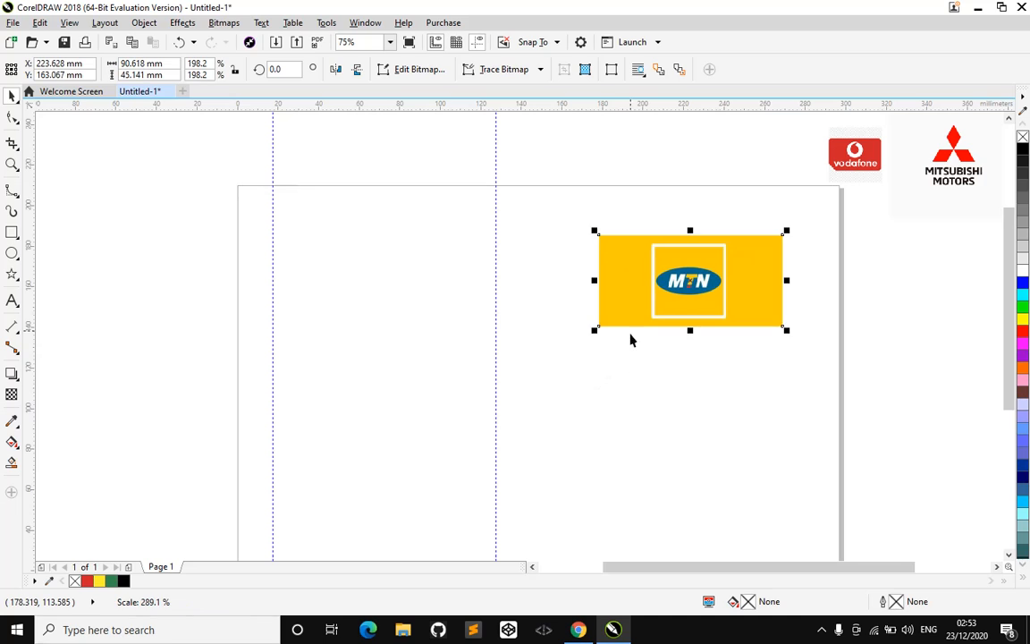
left_click_drag(631, 277, 744, 296)
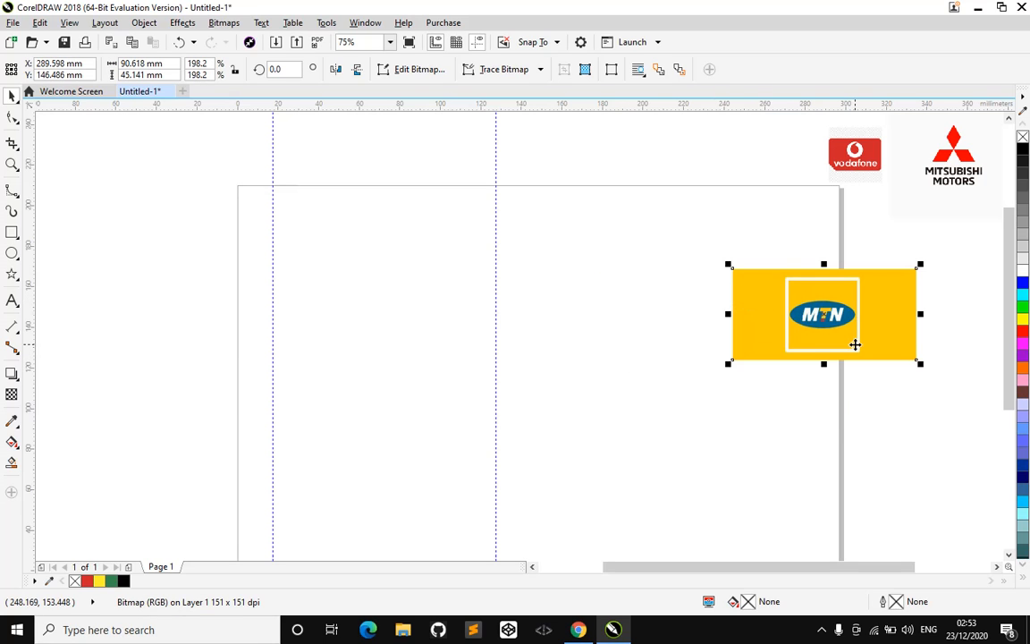
left_click_drag(850, 340, 829, 331)
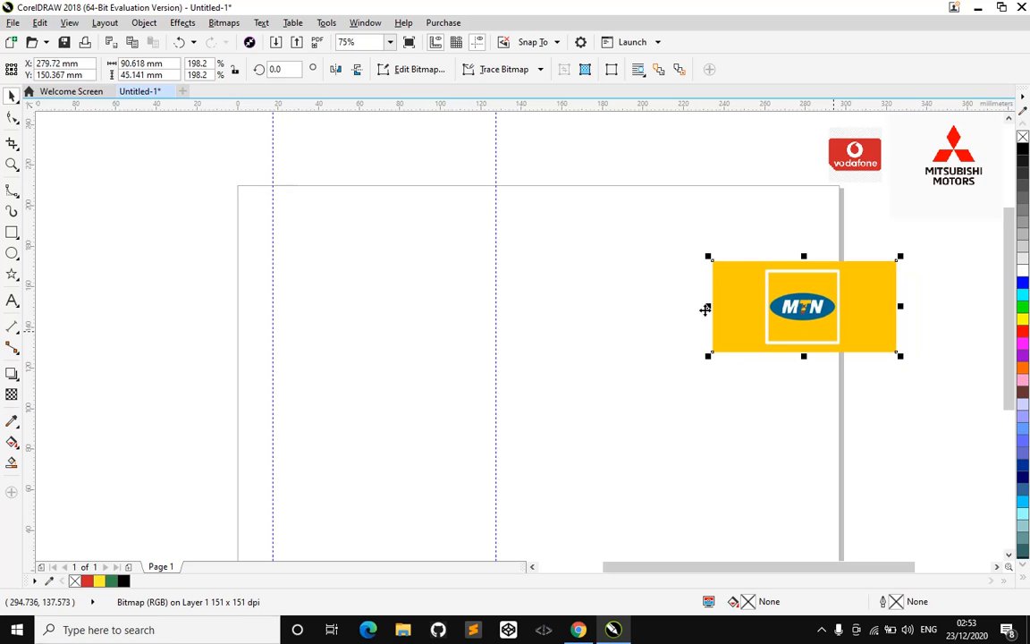
left_click(349, 260)
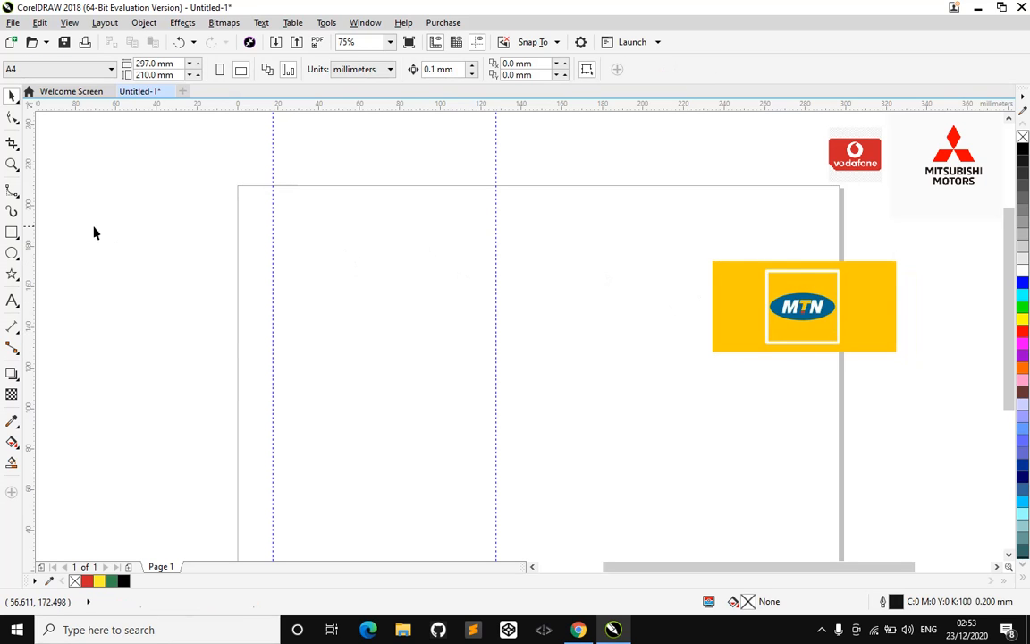
Draw a rectangle about 174 by 89 mm beside the MTN logo and fill it with the yellow sampled from the logo.
left_click(13, 234)
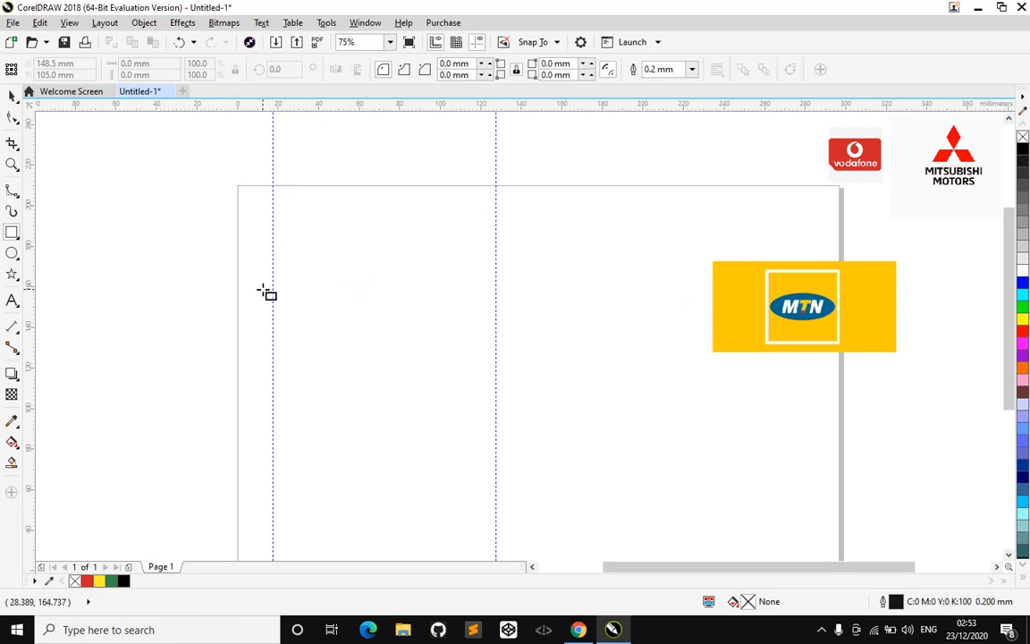
left_click_drag(295, 289, 651, 475)
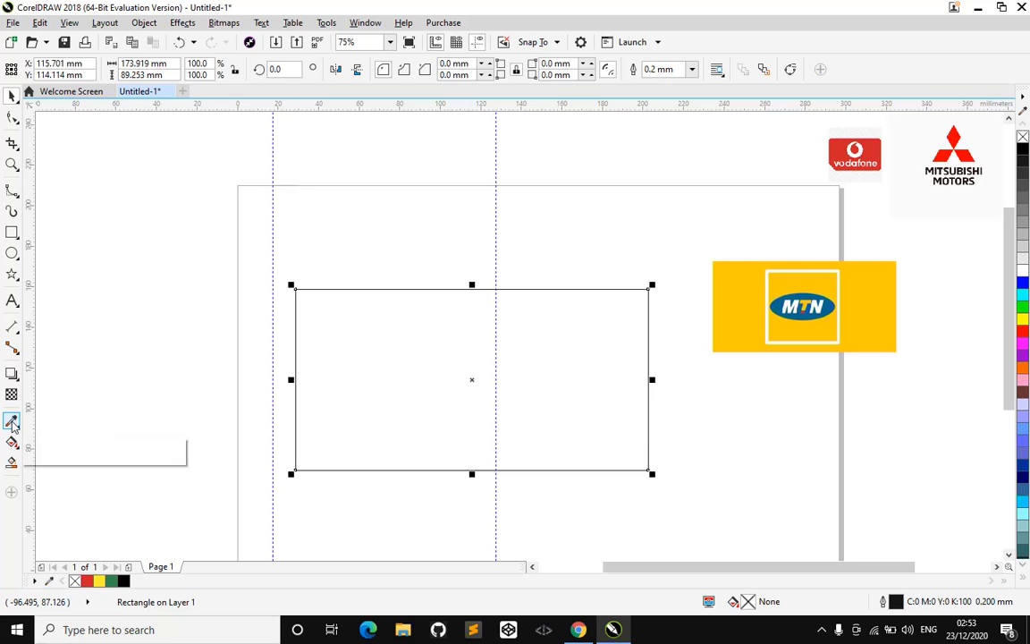
left_click(13, 422)
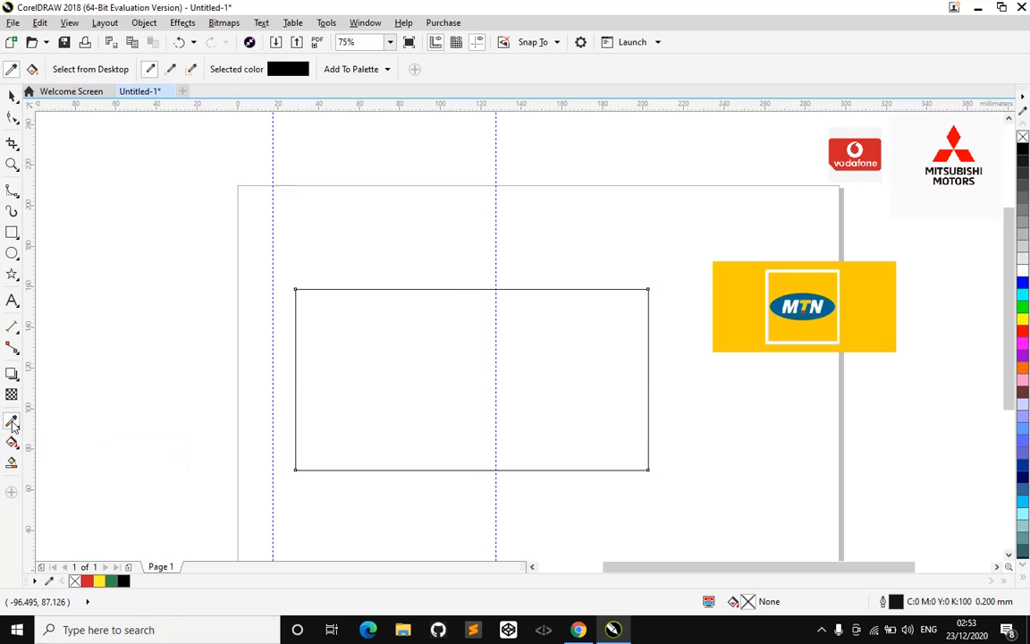
left_click(732, 301)
left_click(546, 380)
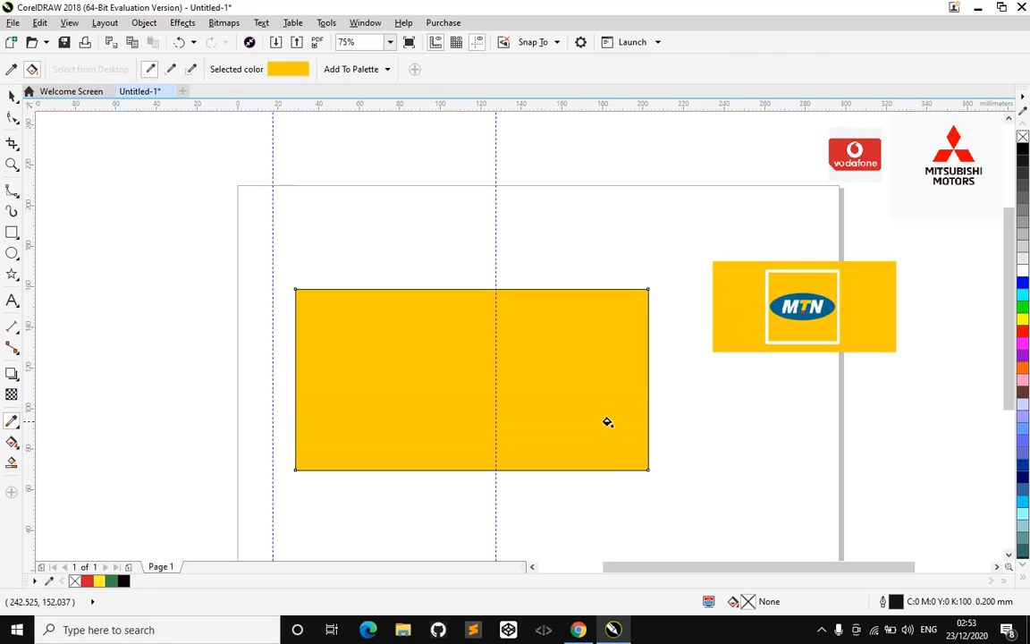
Remove the outline from the large yellow rectangle and deselect it.
key("space")
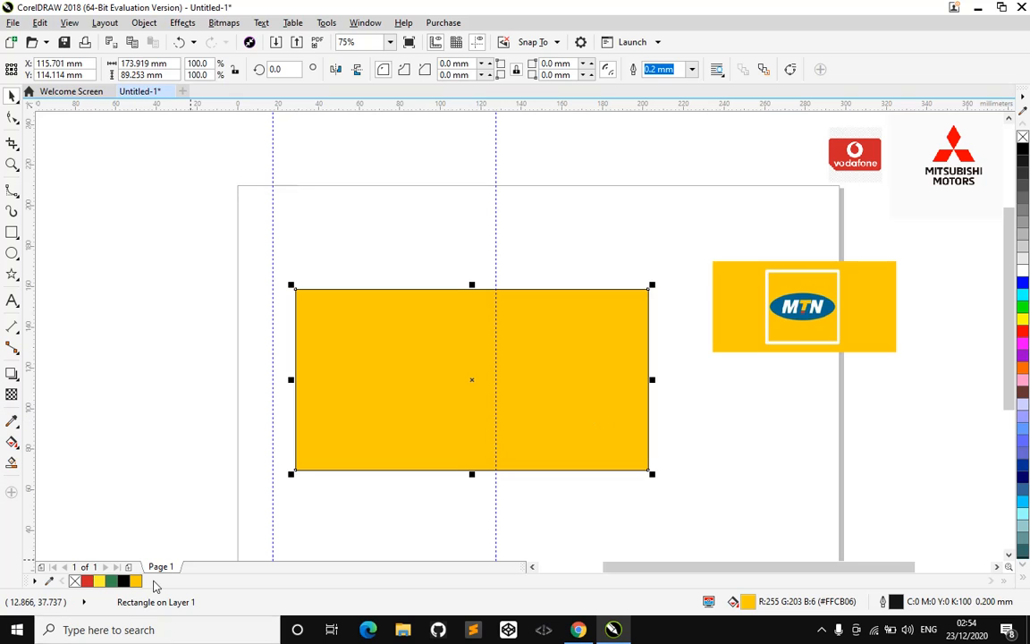
right_click(77, 582)
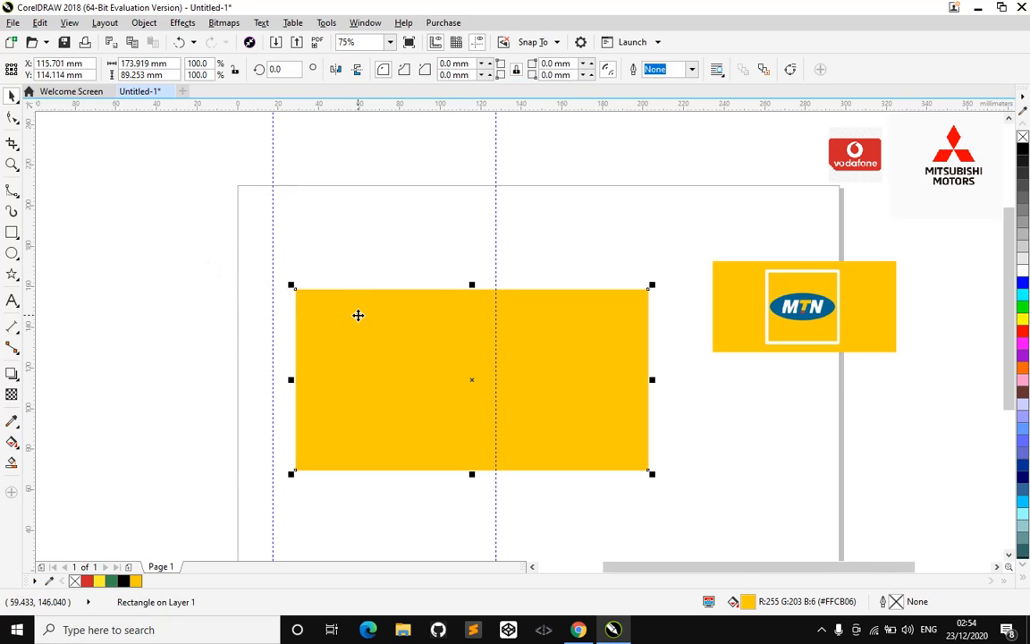
left_click(312, 229)
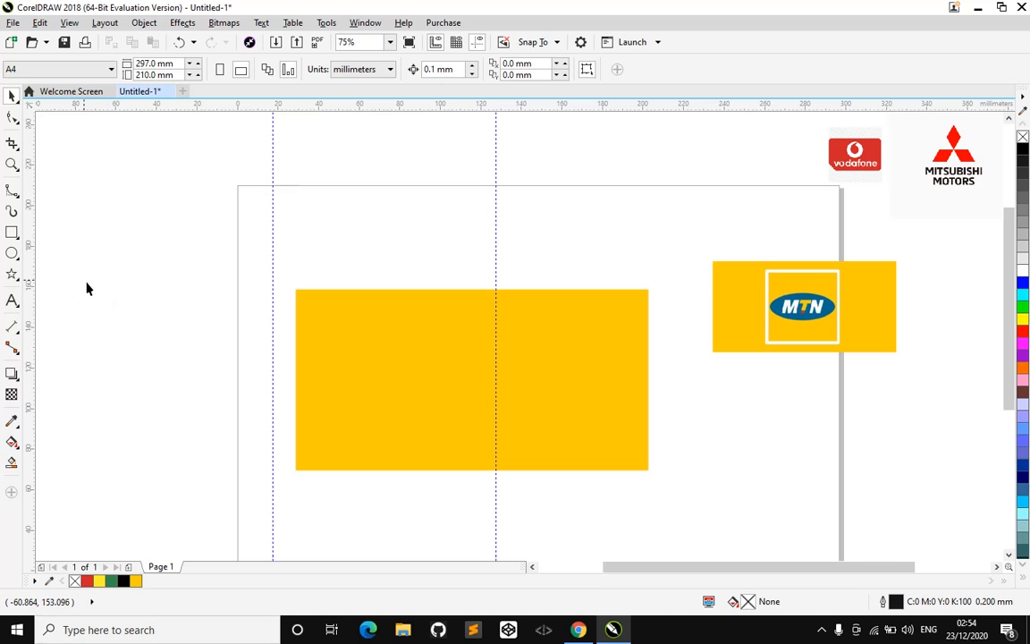
left_click(11, 233)
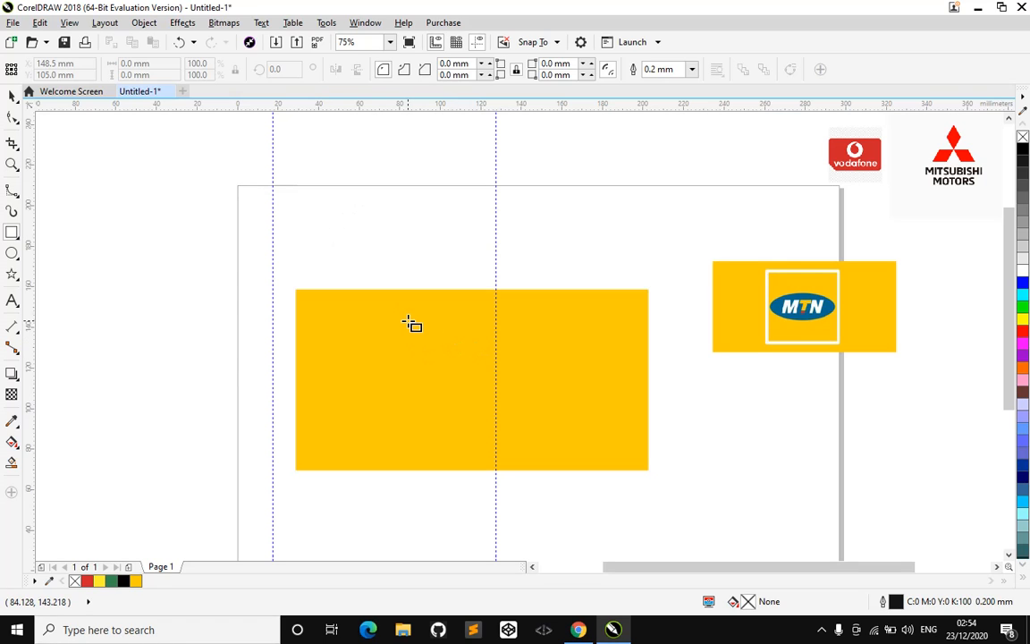
left_click_drag(389, 315, 492, 447)
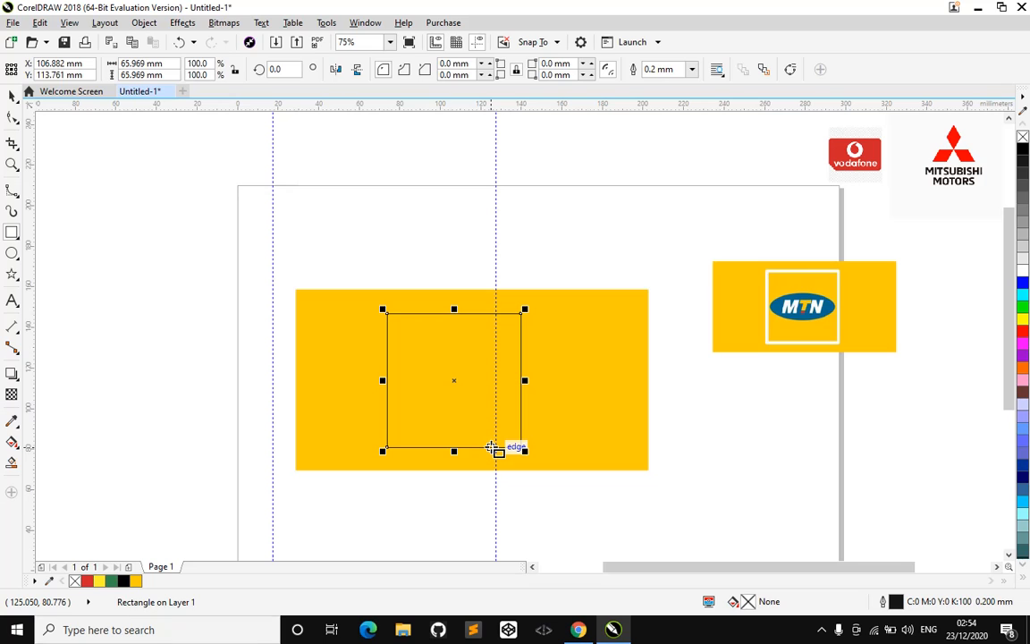
key("ctrl+z")
mouse_move(368, 196)
left_mouse_down()
mouse_move(474, 332)
mouse_move(376, 279)
mouse_move(485, 317)
mouse_move(379, 333)
mouse_move(522, 345)
mouse_move(500, 201)
mouse_move(521, 326)
mouse_move(521, 336)
mouse_move(511, 289)
mouse_move(509, 341)
left_mouse_up()
key("ctrl+z")
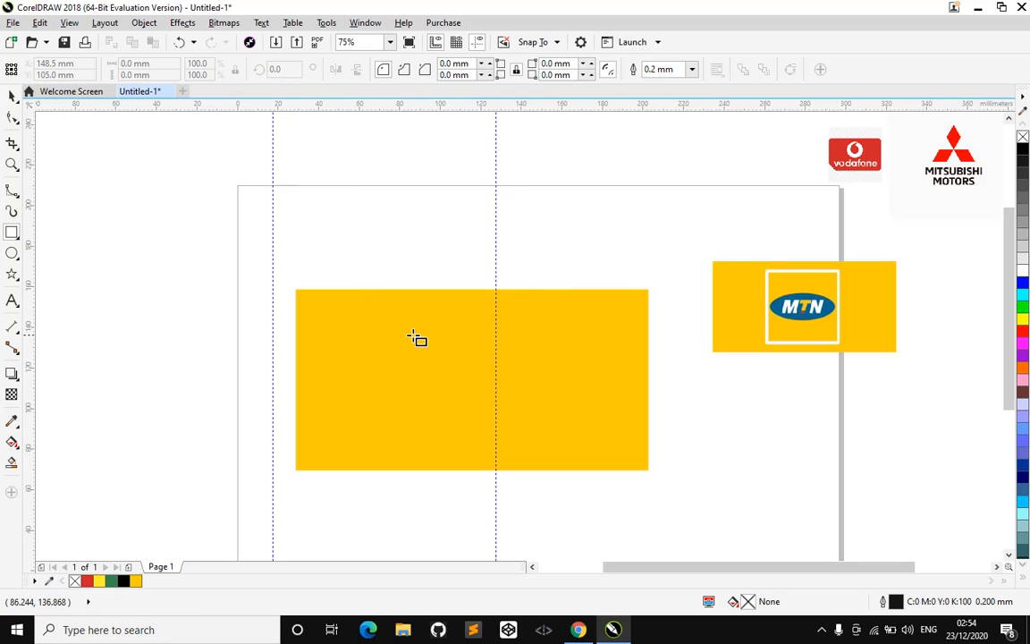
Draw a square about 60 mm wide and centre it inside the yellow rectangle at about X 115.7 mm, Y 114.1 mm.
mouse_move(410, 322)
left_mouse_down()
mouse_move(503, 447)
mouse_move(385, 328)
mouse_move(476, 382)
mouse_move(407, 319)
mouse_move(496, 391)
mouse_move(527, 442)
left_mouse_up()
key("space")
mouse_move(469, 380)
left_mouse_down()
mouse_move(483, 379)
mouse_move(473, 381)
left_mouse_up()
left_click_drag(533, 440, 534, 443)
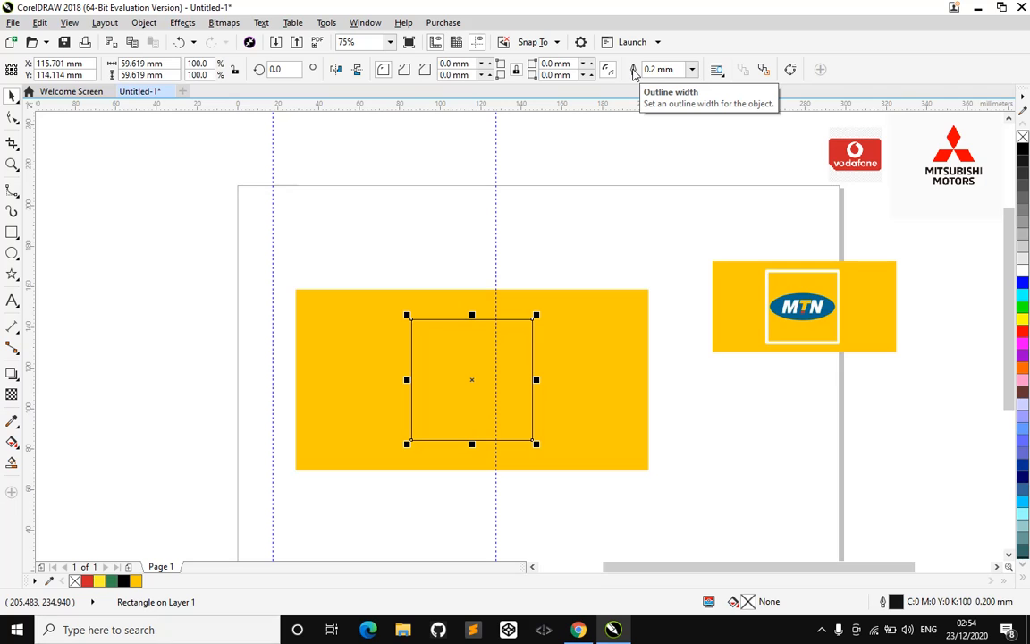
Give the square a white outline 1.5 mm wide and deselect it.
left_click(693, 69)
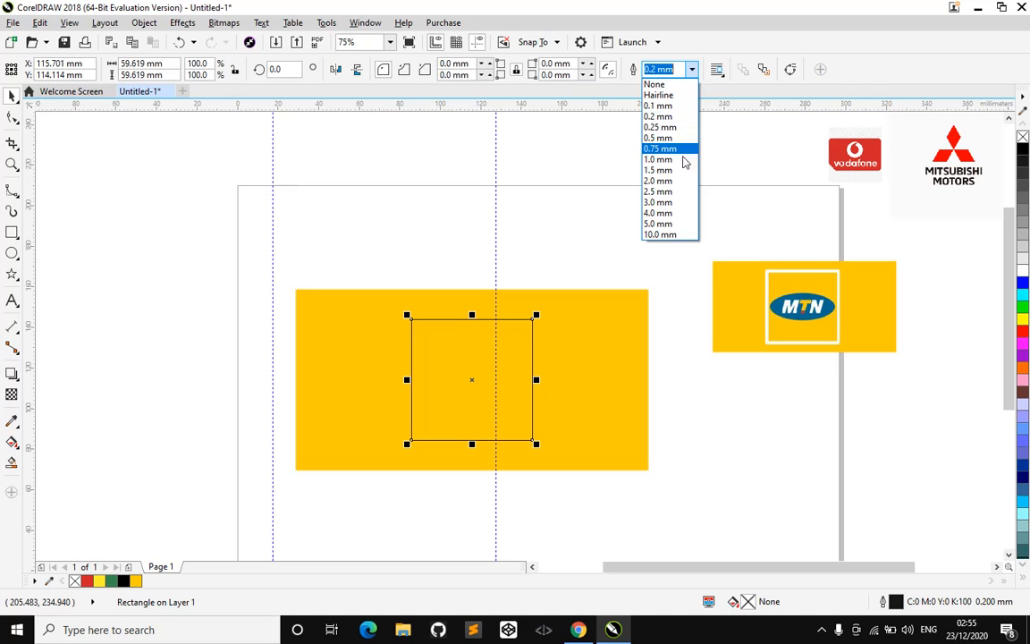
left_click(681, 170)
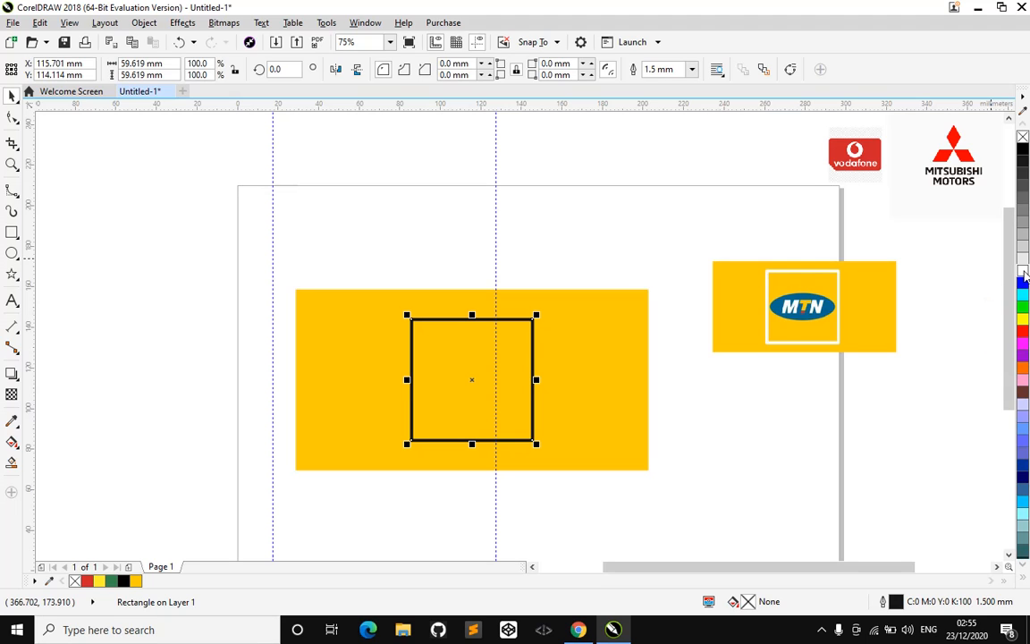
right_click(1025, 272)
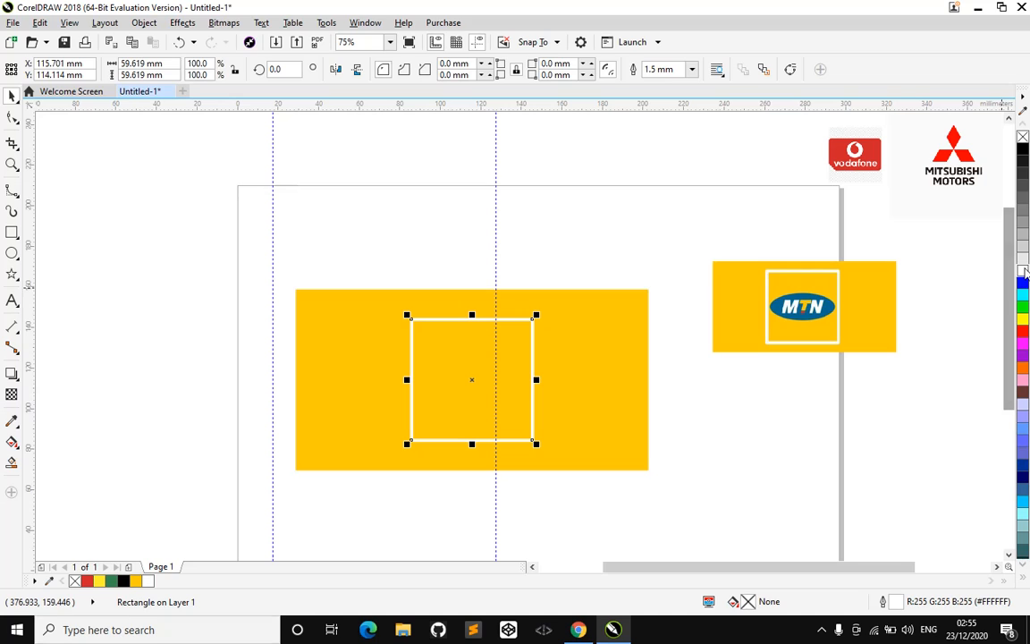
left_click(608, 239)
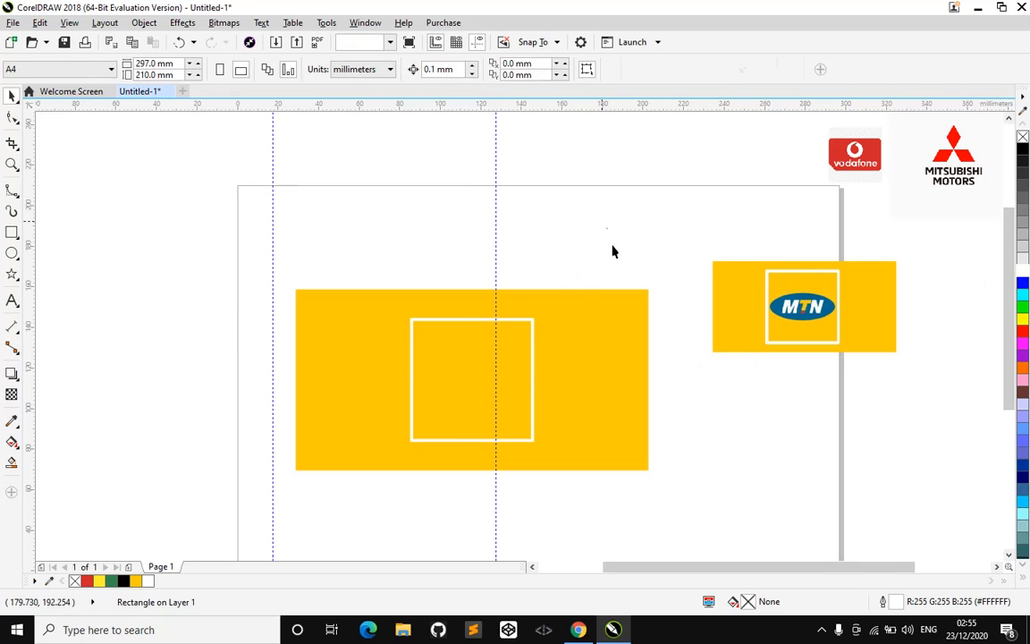
Draw a horizontal ellipse about 61 by 26 mm above the yellow rectangle.
left_click(483, 368)
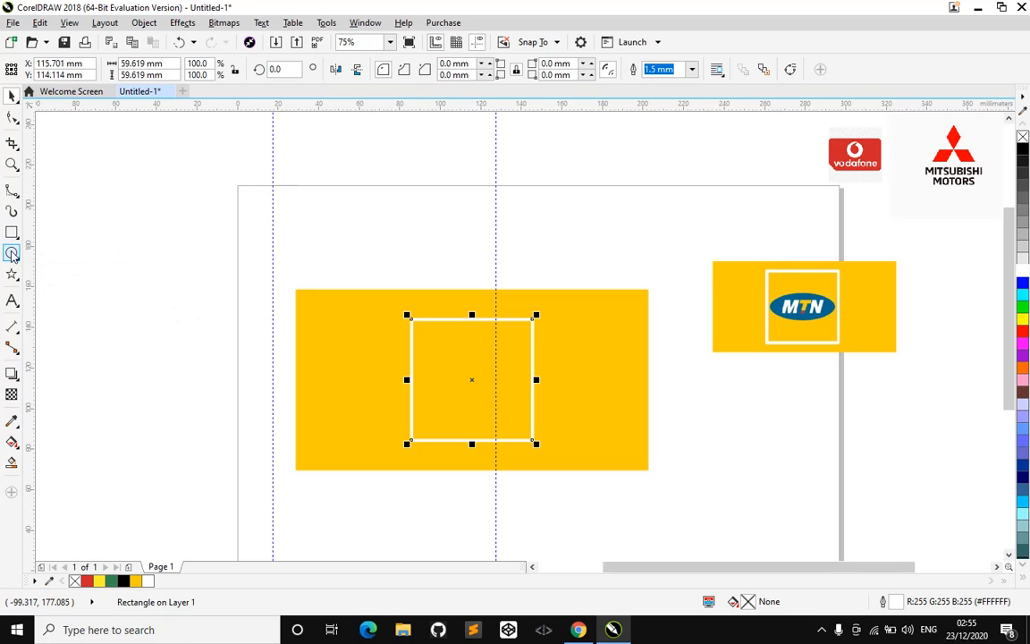
left_click(11, 255)
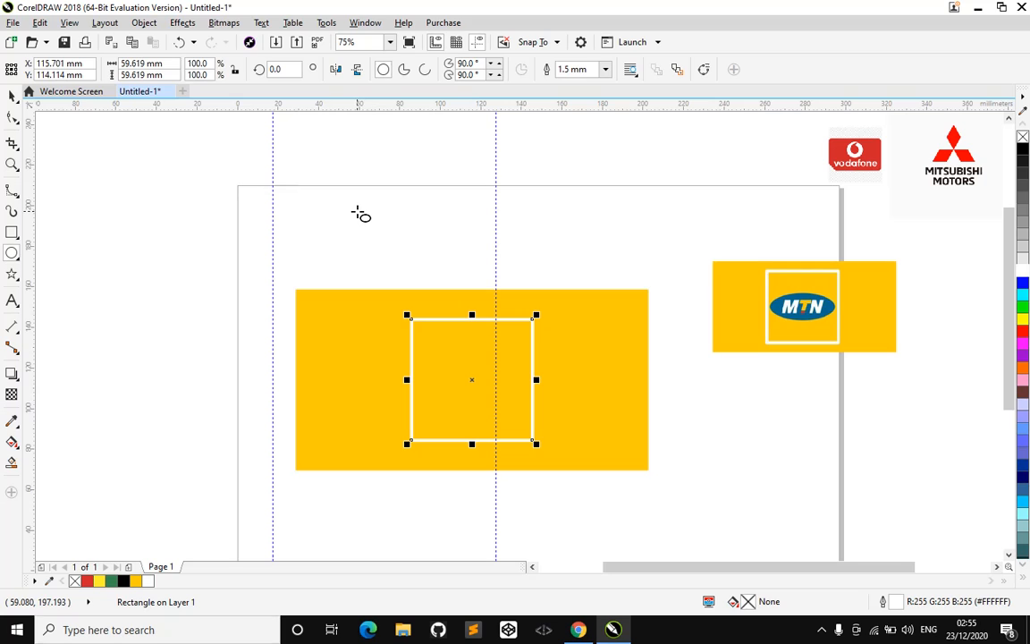
left_click_drag(358, 213, 484, 270)
key("space")
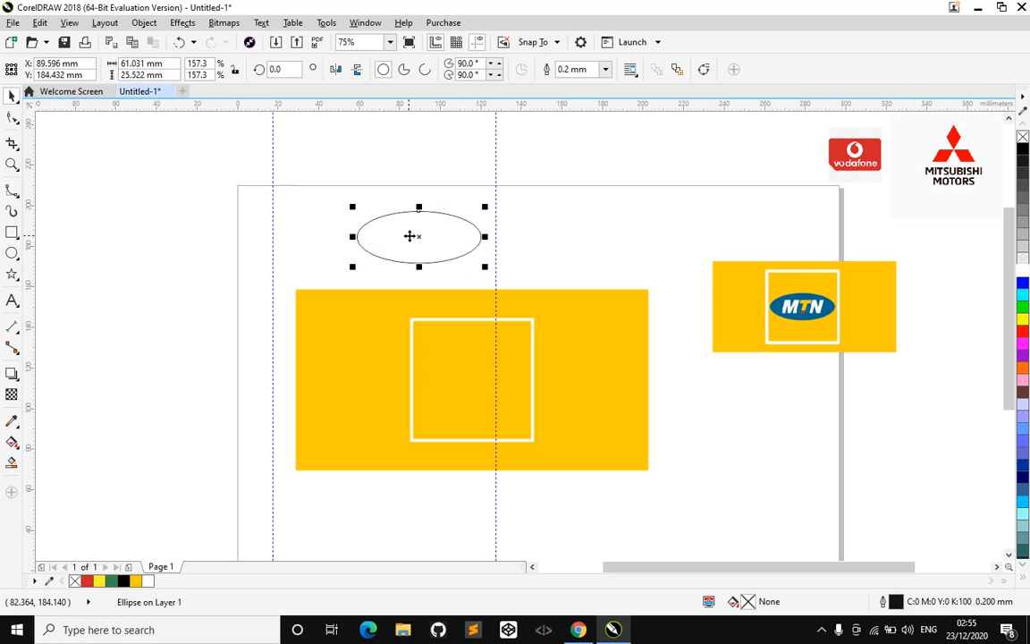
Move the ellipse into the middle of the white square and scale it down to about 55 by 23 mm.
left_click_drag(410, 234, 480, 386)
mouse_move(538, 349)
left_mouse_down()
mouse_move(532, 334)
mouse_move(521, 357)
left_mouse_up()
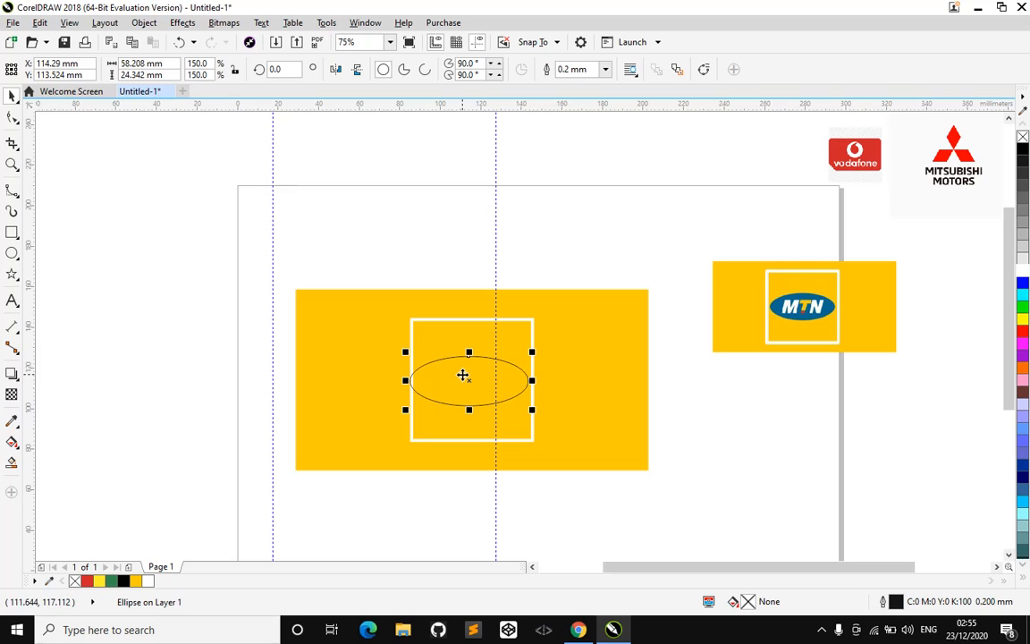
left_click_drag(405, 355, 408, 353)
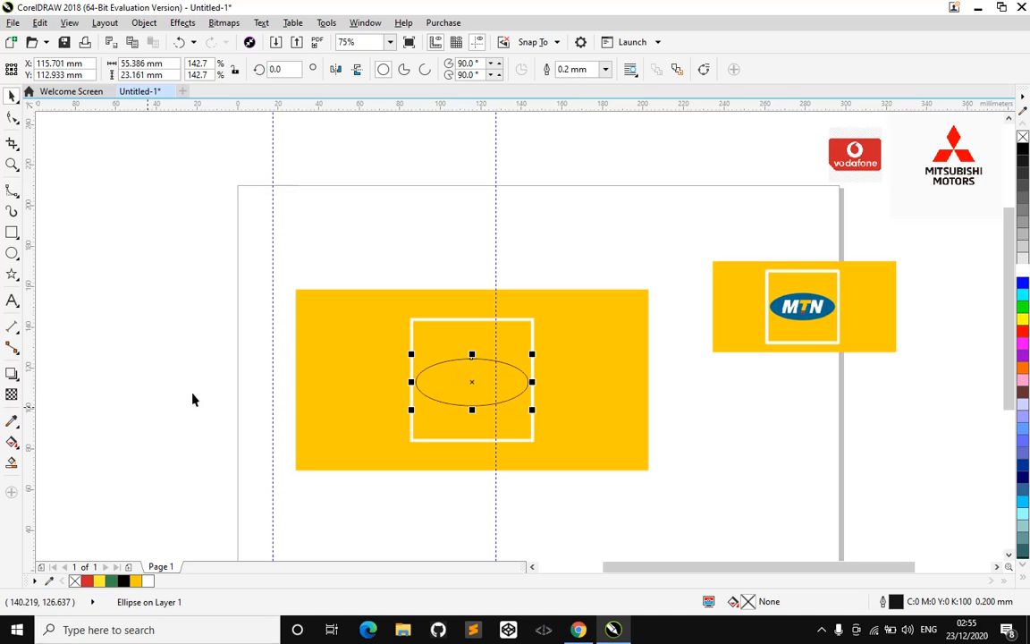
Fill the ellipse with the blue (#006B97) sampled from the reference MTN logo and remove its outline.
left_click(12, 420)
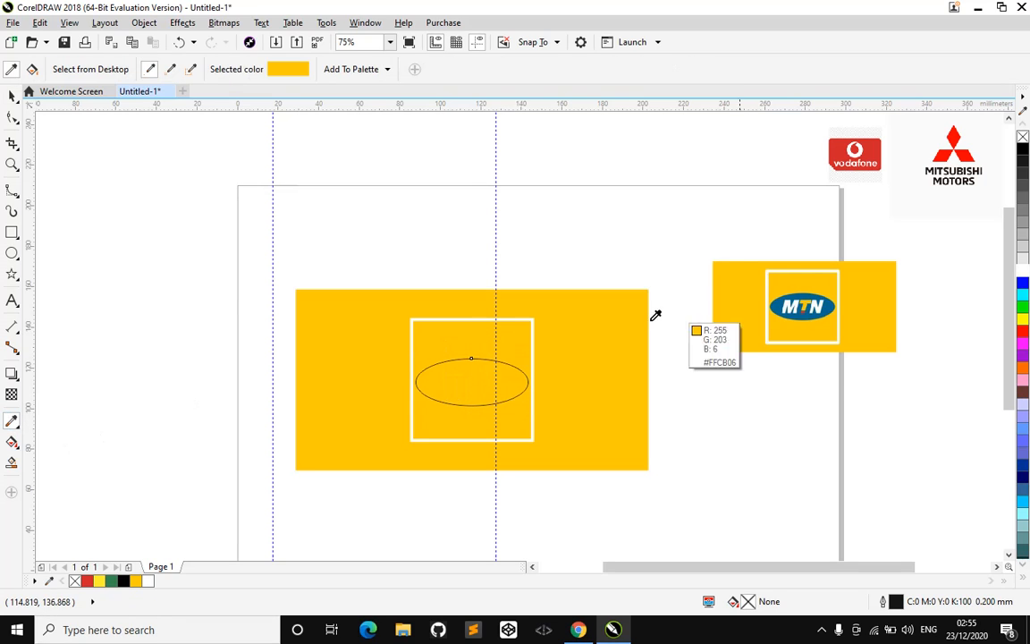
left_click(801, 310)
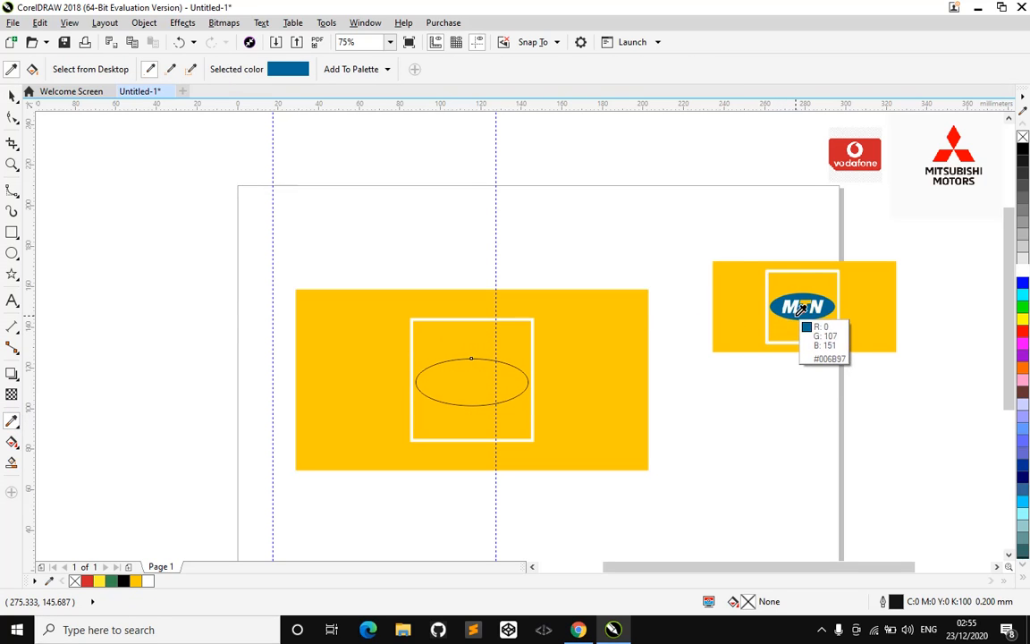
left_click(455, 370)
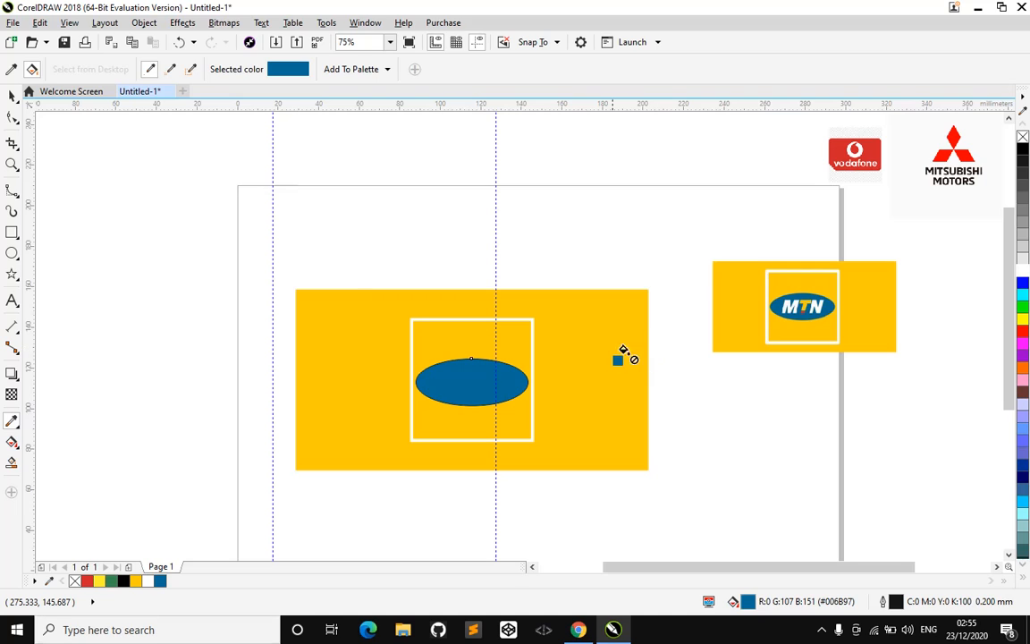
key("space")
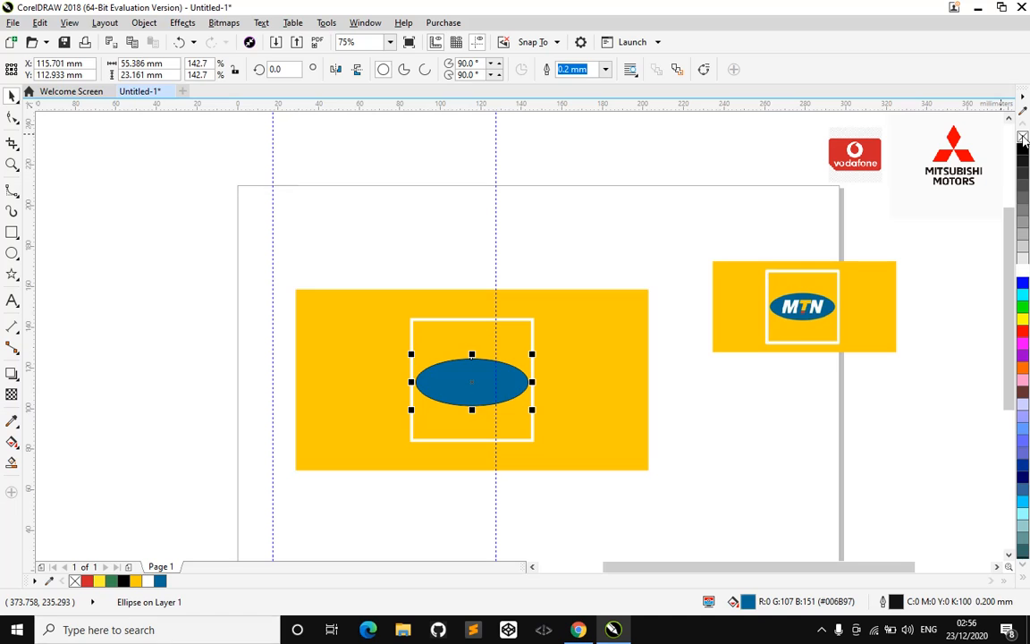
right_click(1023, 139)
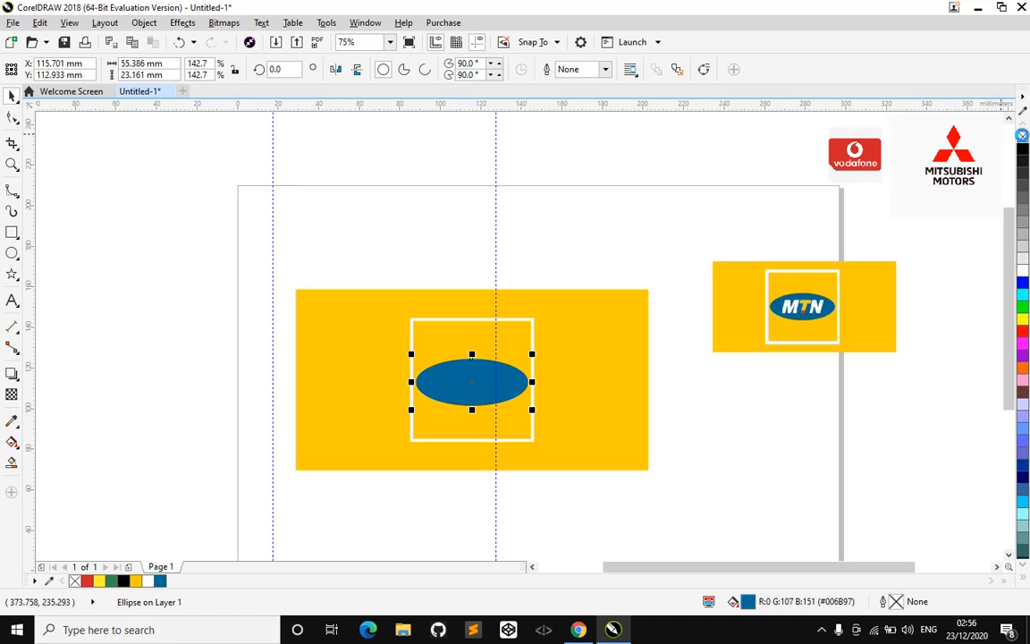
left_click(738, 413)
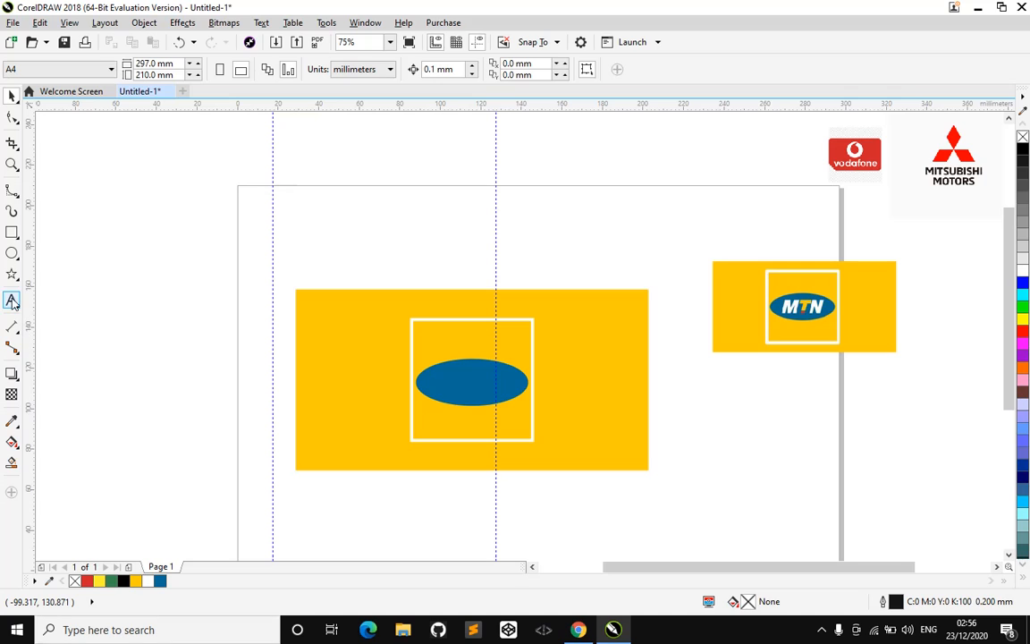
Add the artistic text "MTN" in Arial 24 pt above the yellow rectangle.
key("F8")
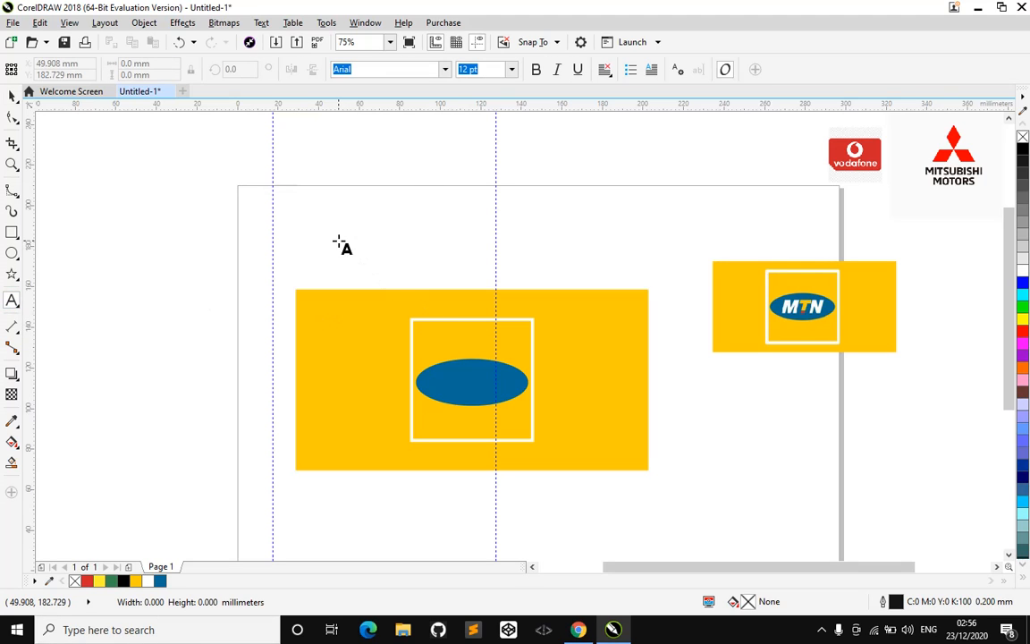
left_click(338, 241)
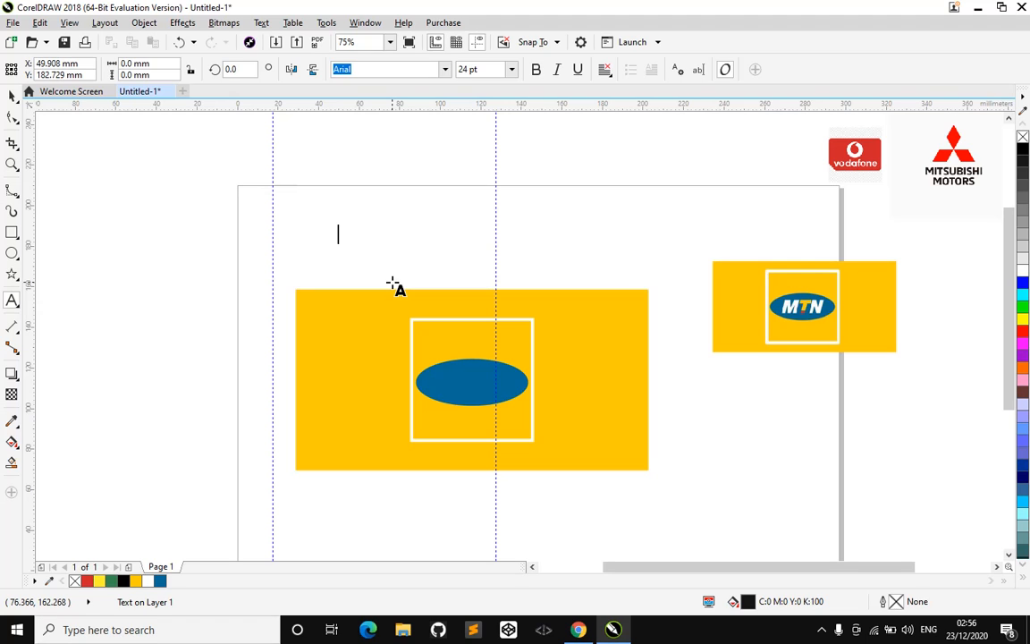
type("MTB")
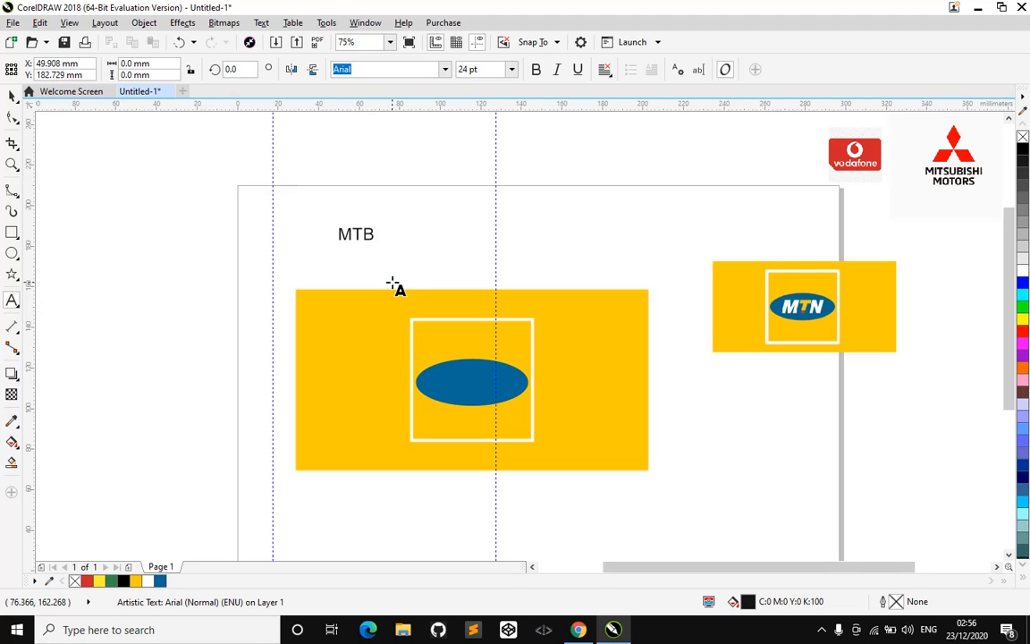
key("BackSpace")
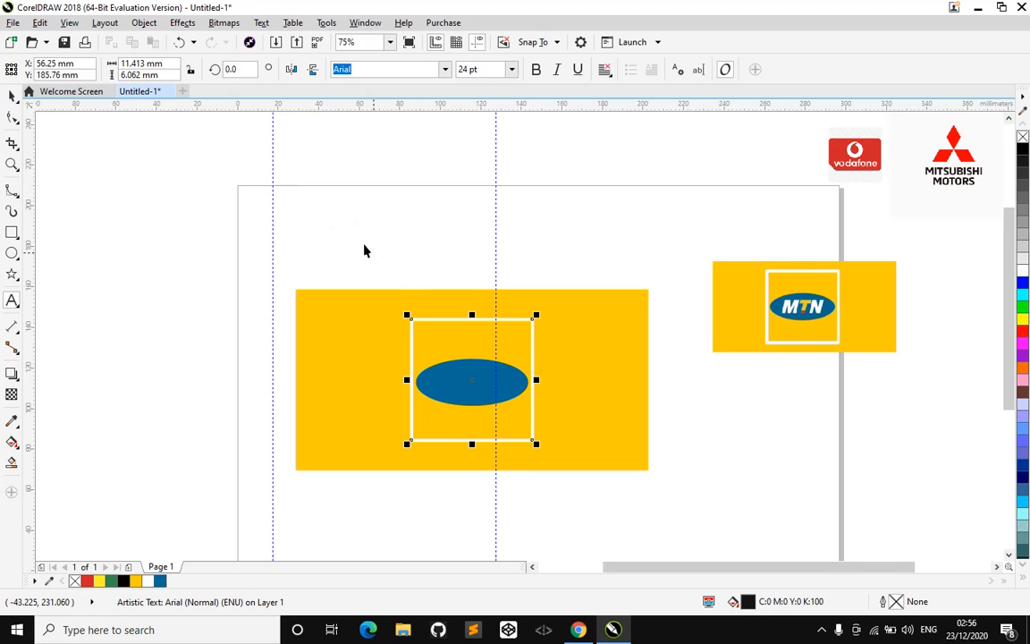
left_click(408, 262)
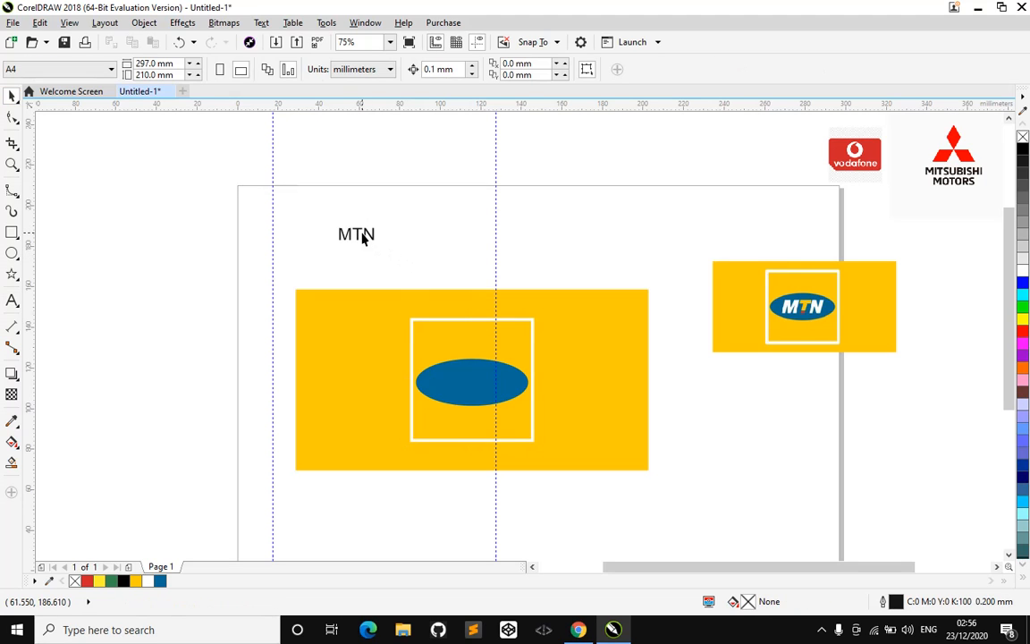
Move the MTN text to about X 144 mm, Y 193 mm and set its font to Impact.
left_click(362, 233)
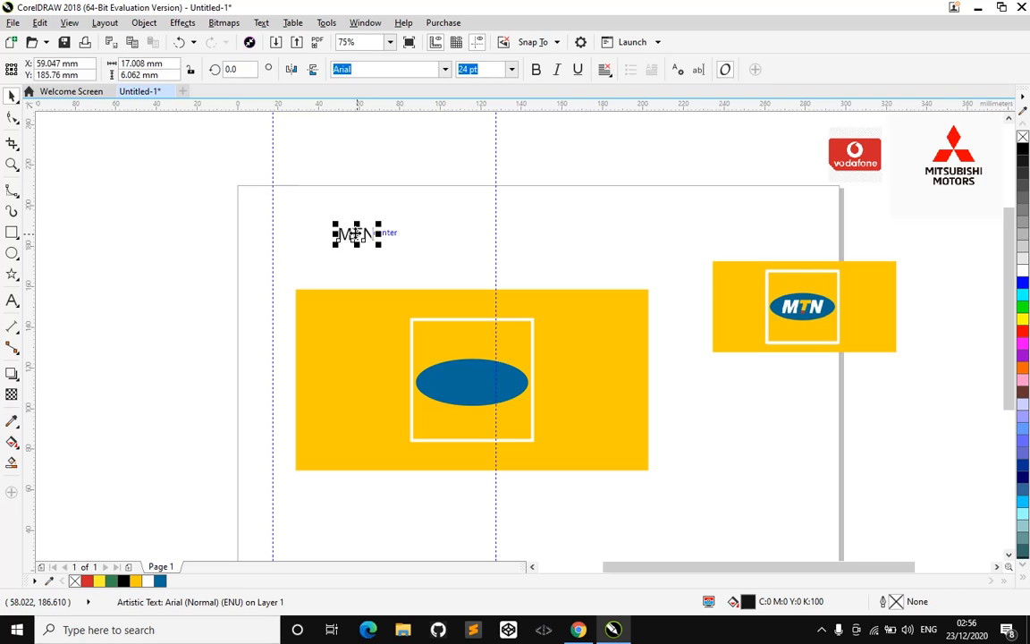
left_click_drag(356, 233, 436, 217)
left_click_drag(505, 230, 532, 230)
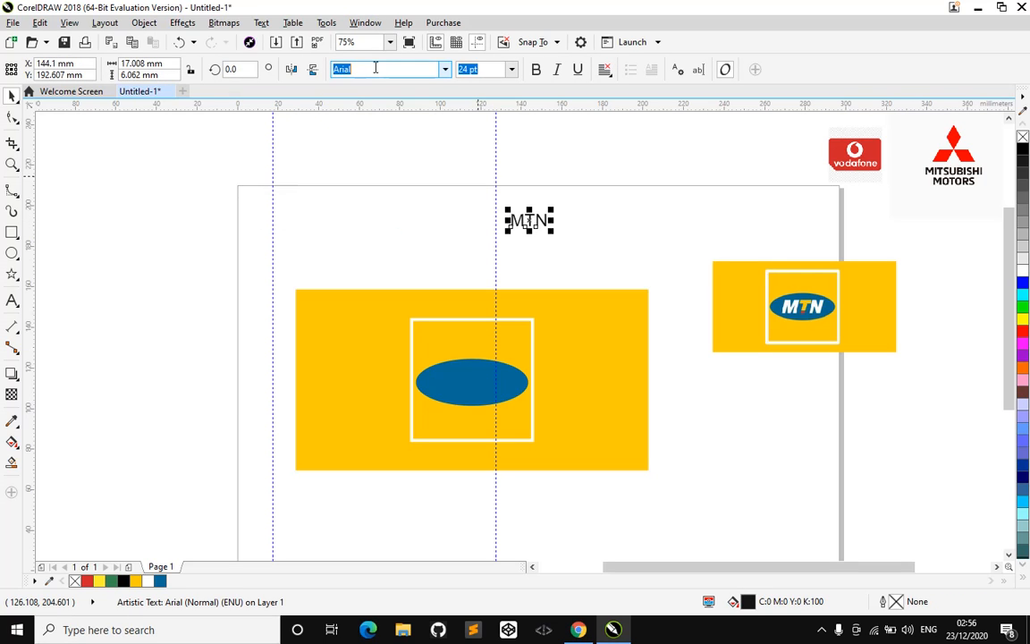
type("i")
type("mpact")
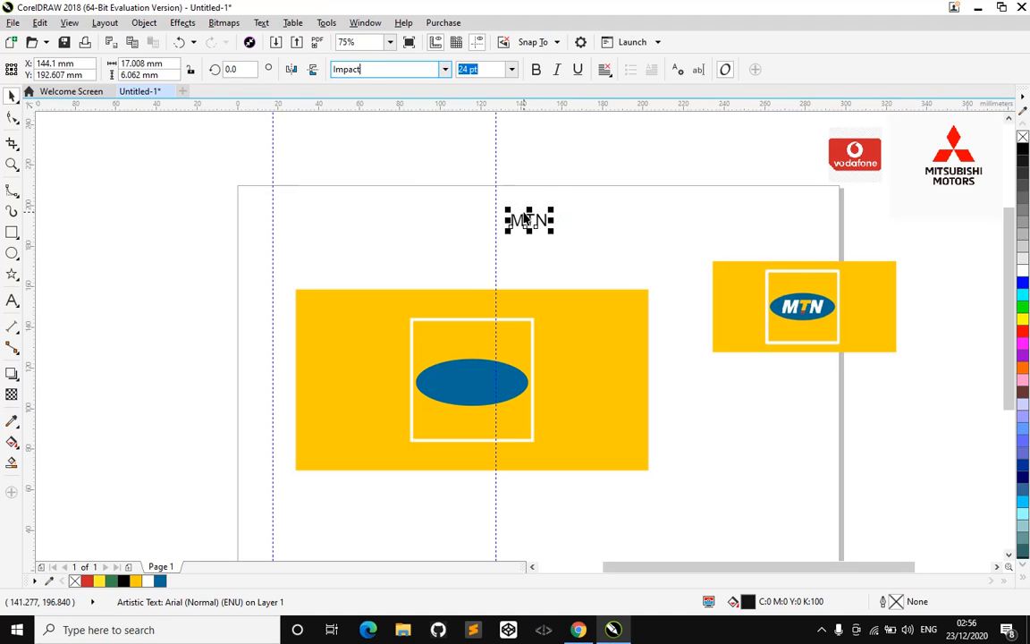
key("Return")
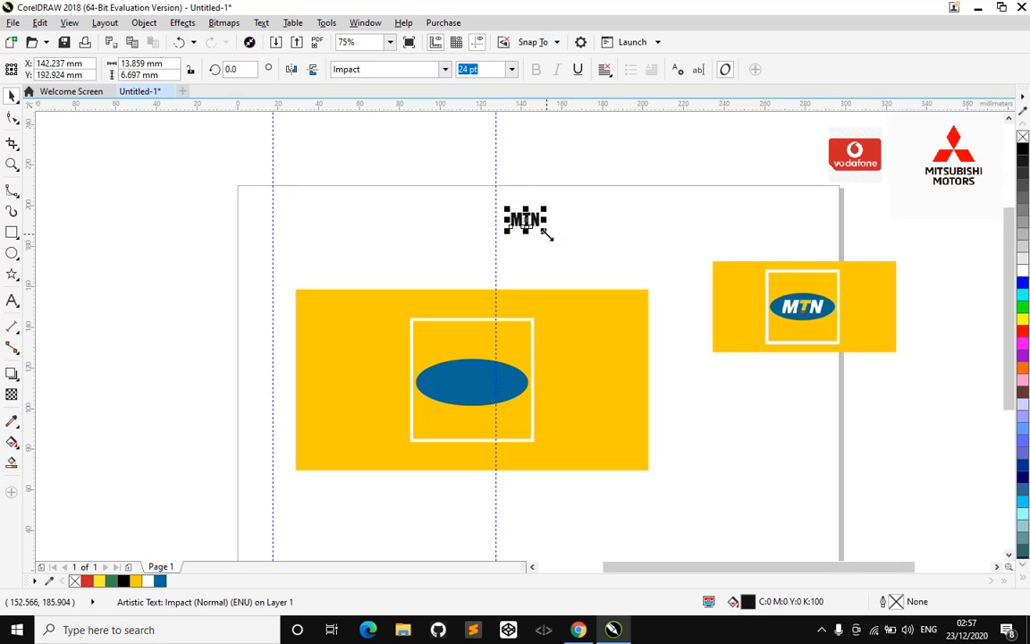
Scale the MTN text up to about 24 by 11 mm and centre it on the blue ellipse.
left_click_drag(546, 234, 566, 261)
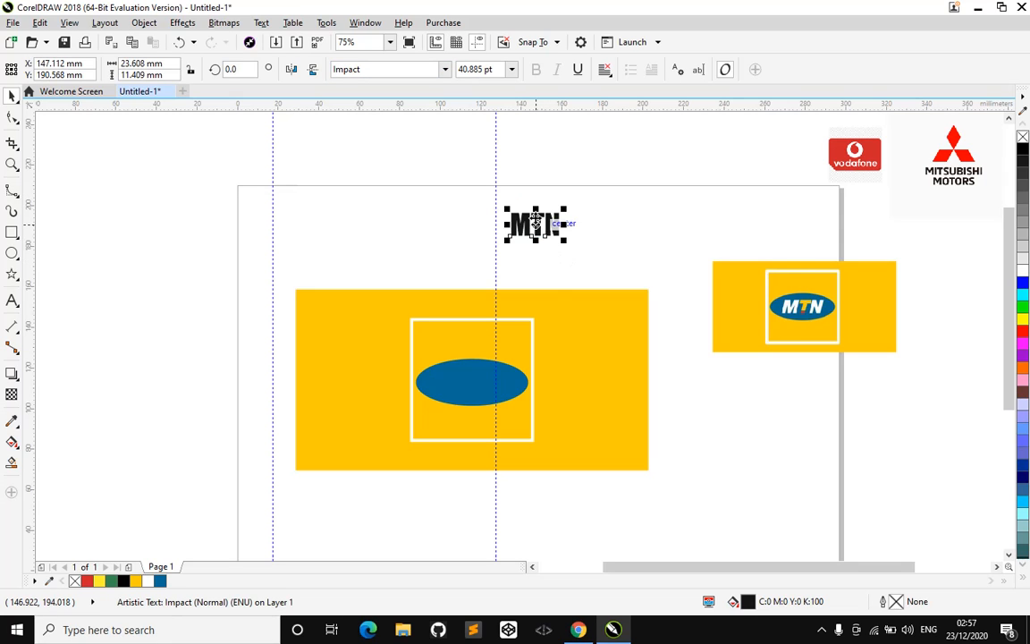
left_click_drag(536, 224, 471, 383)
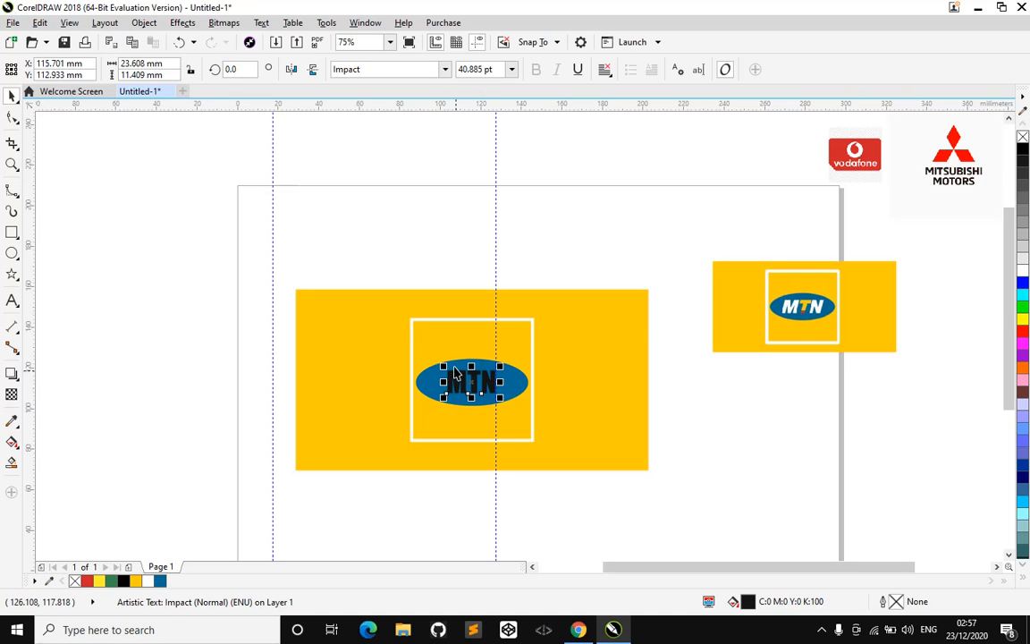
scroll(472, 391, "up", 2)
scroll(471, 386, "down", 2)
Move the reference MTN picture to just above the large yellow rectangle, at about X 199 mm, Y 184 mm, and deselect it.
left_click_drag(833, 308, 667, 240)
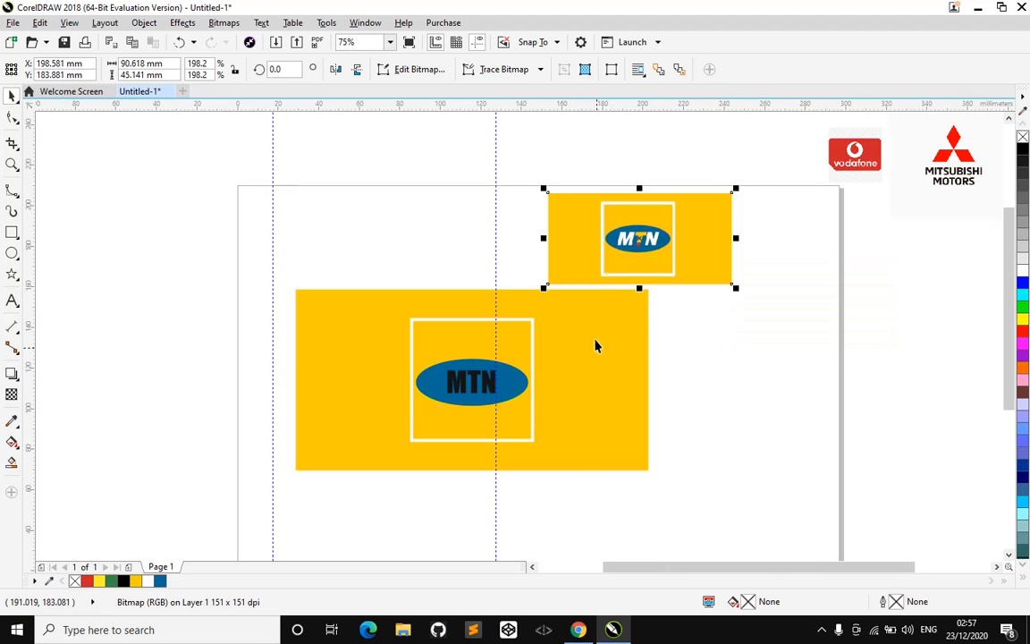
left_click(713, 379)
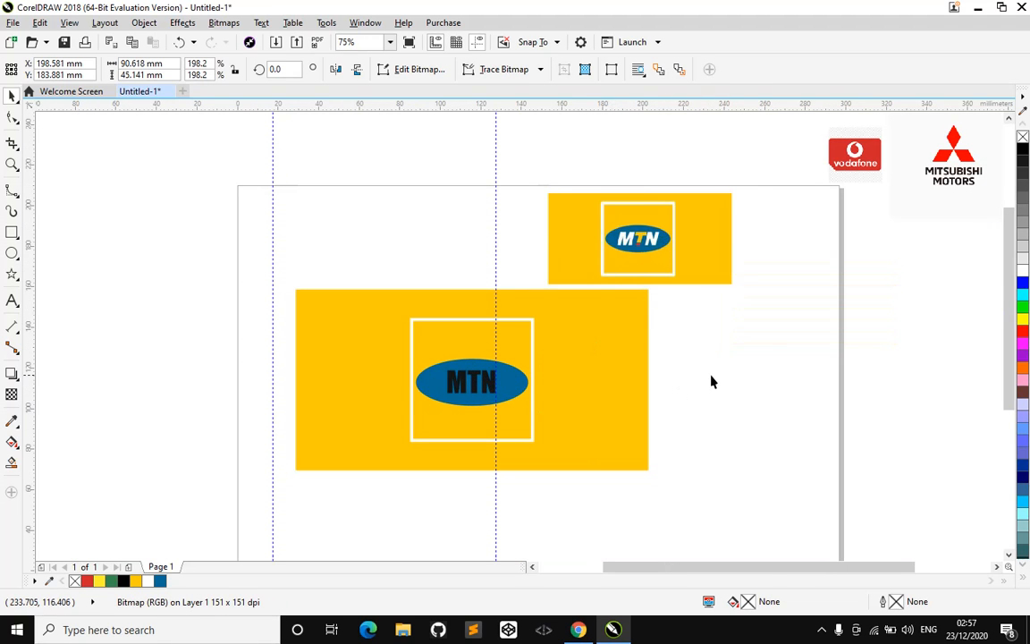
Skew the MTN text horizontally into a slight forward slant, about 26 mm wide overall.
left_click(451, 381)
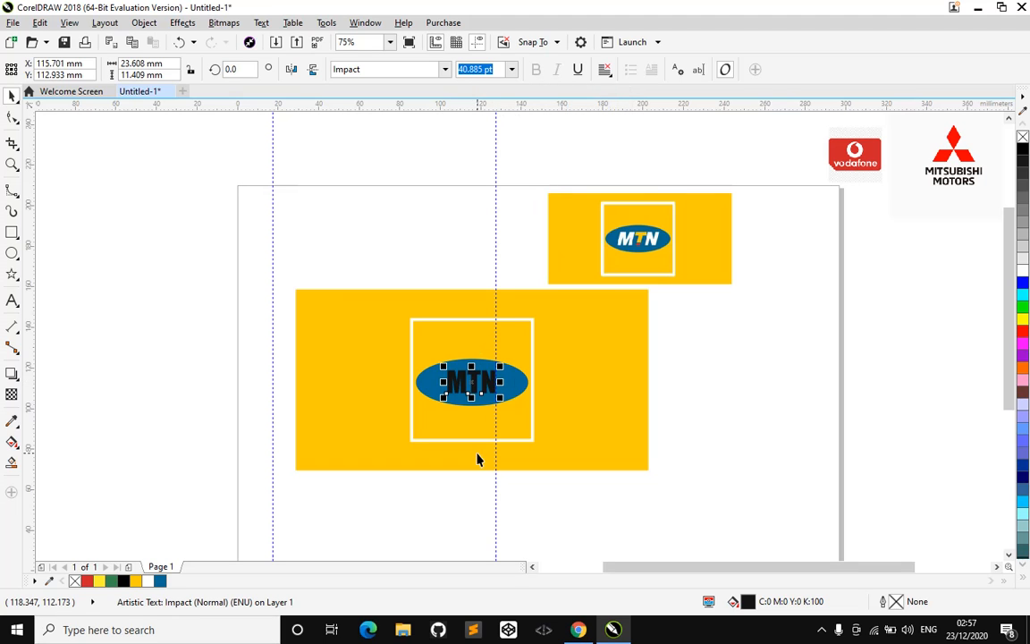
scroll(471, 383, "up", 3)
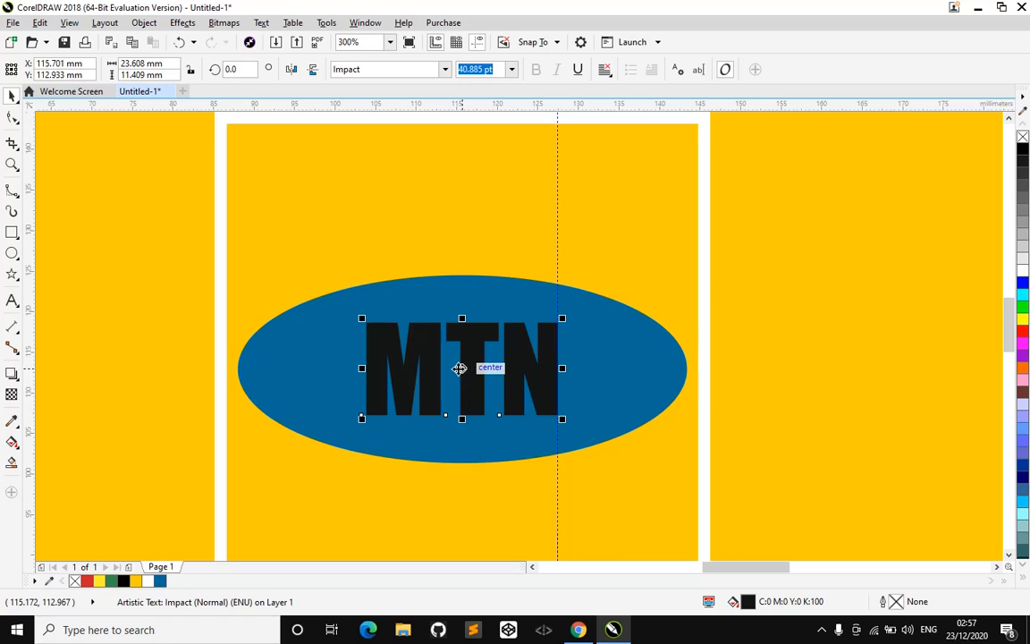
left_click(458, 369)
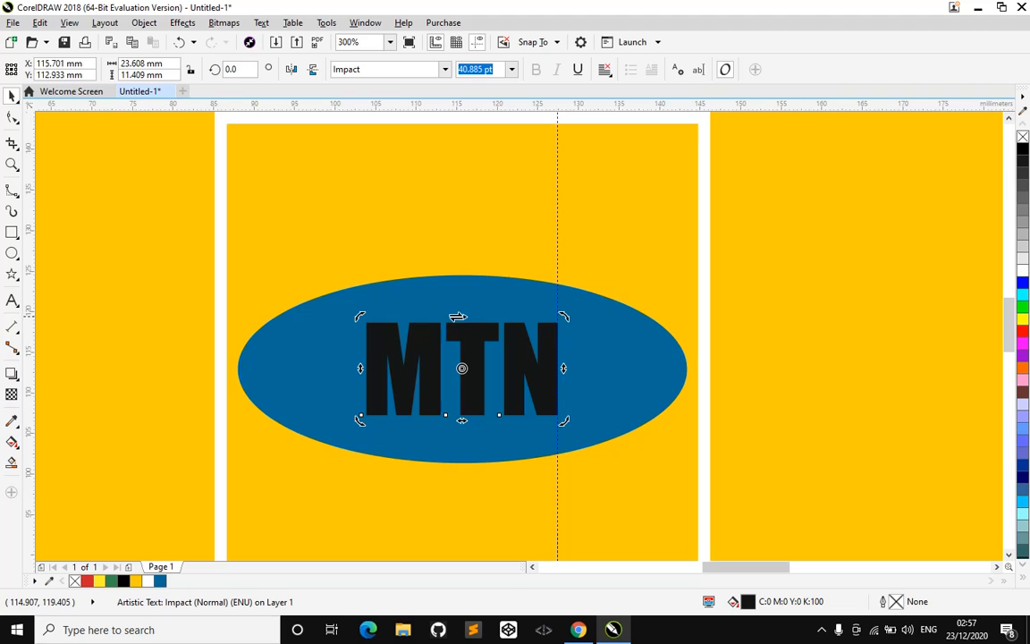
left_click_drag(465, 317, 562, 330)
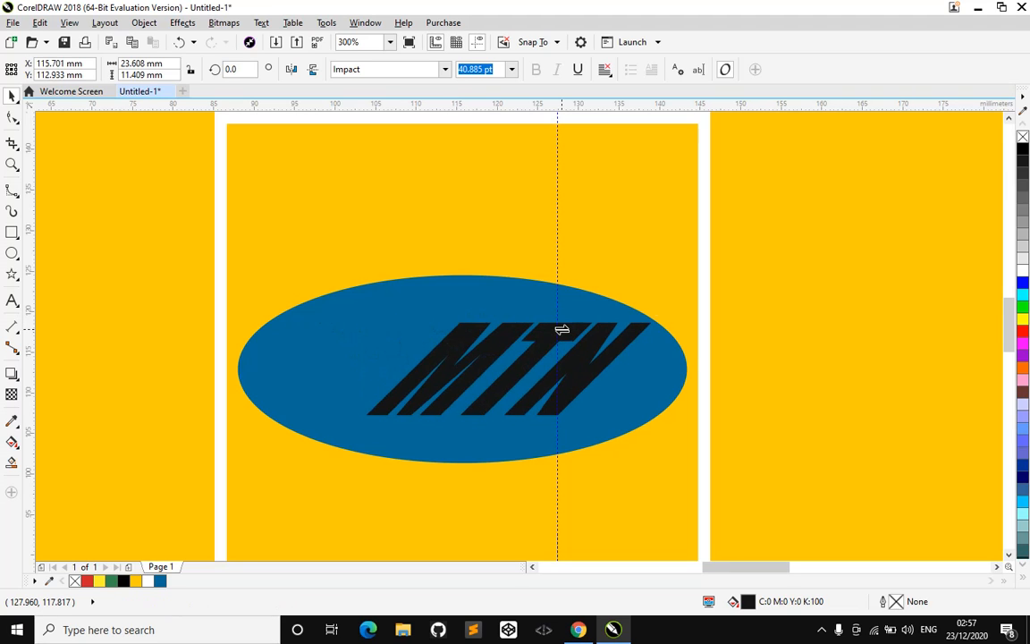
key("ctrl+z")
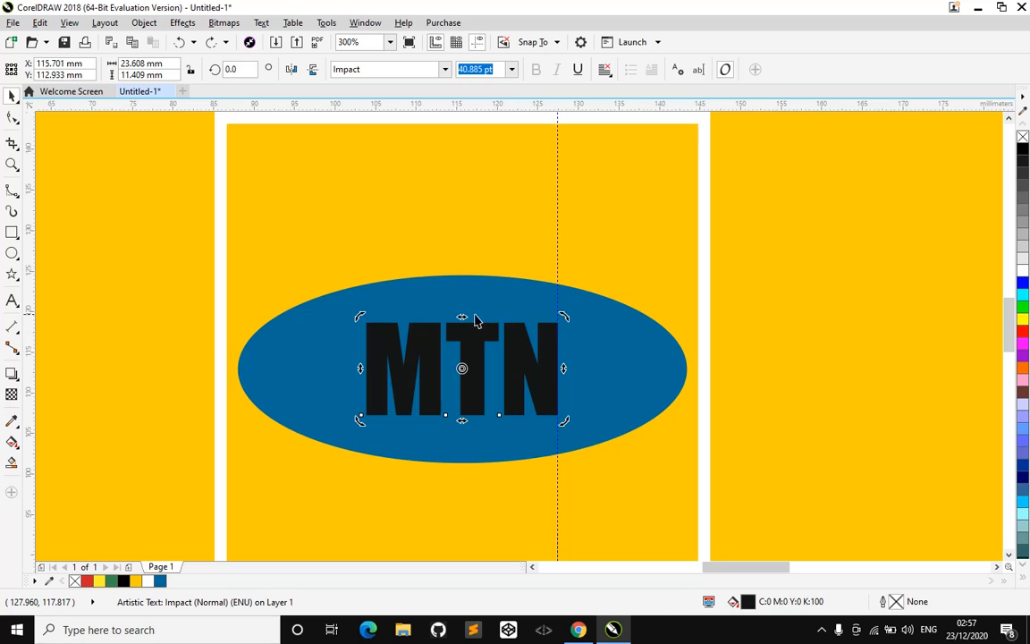
left_click_drag(462, 317, 484, 324)
scroll(483, 324, "down", 4)
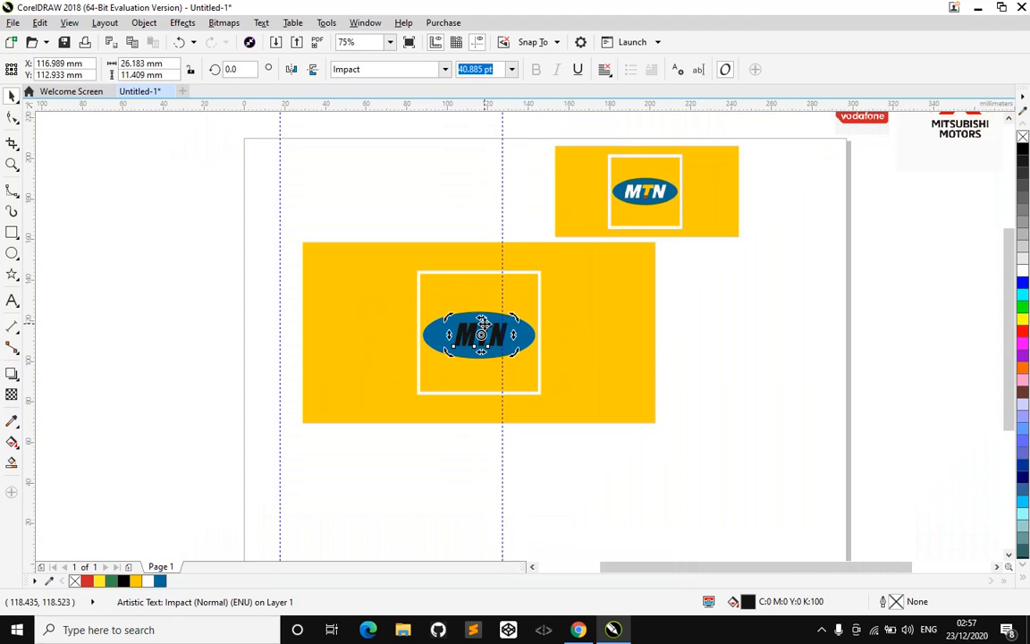
key("Escape")
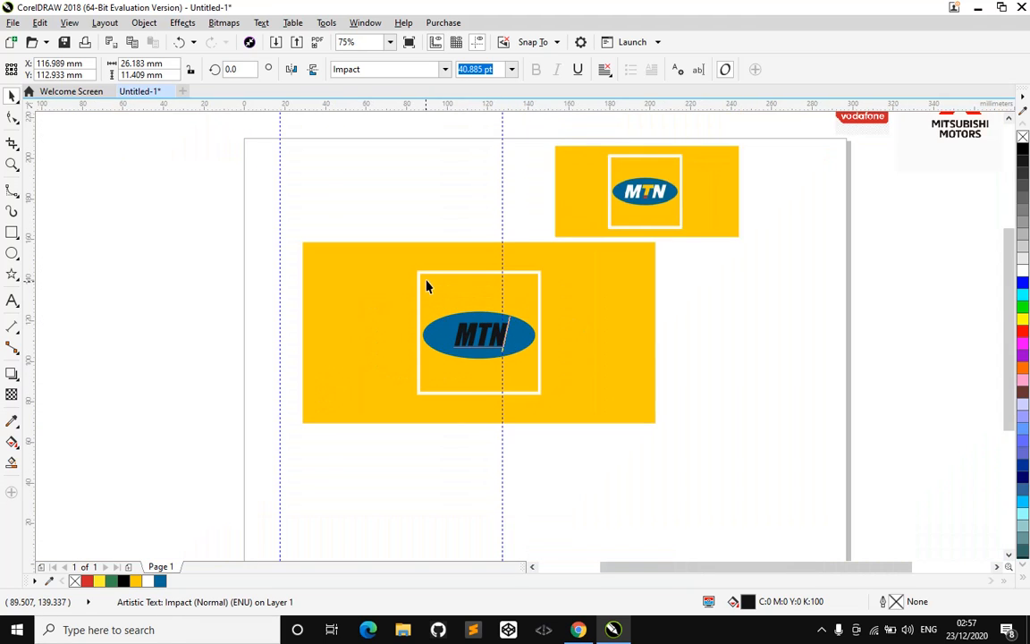
key("F8")
left_click(450, 183)
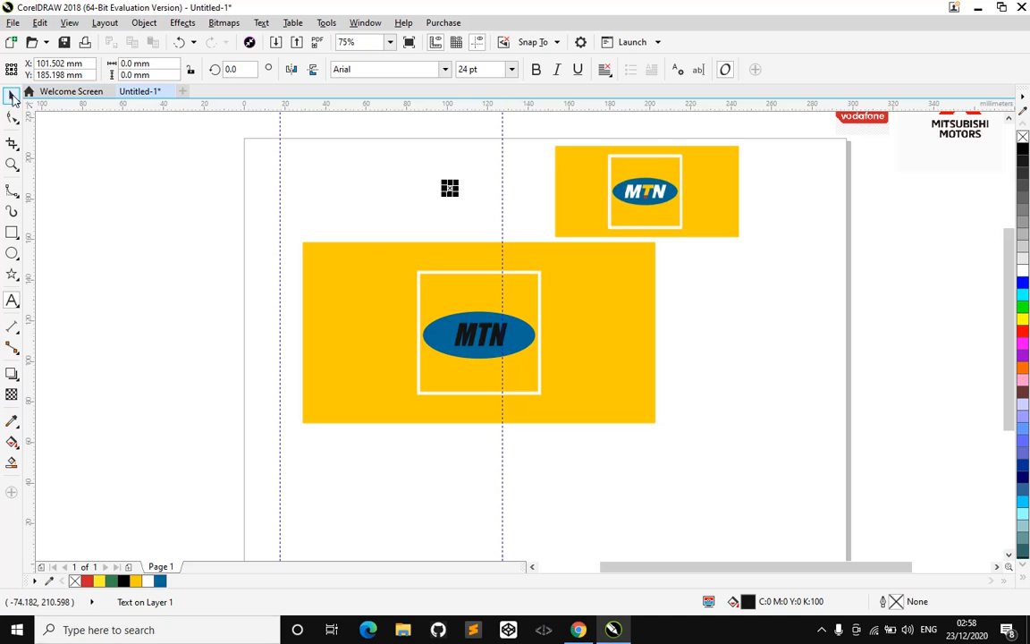
key("Escape")
Stretch the slanted MTN text to about 31 mm wide and nudge it to about X 116.4 mm, Y 112.4 mm inside the ellipse.
left_click(471, 331)
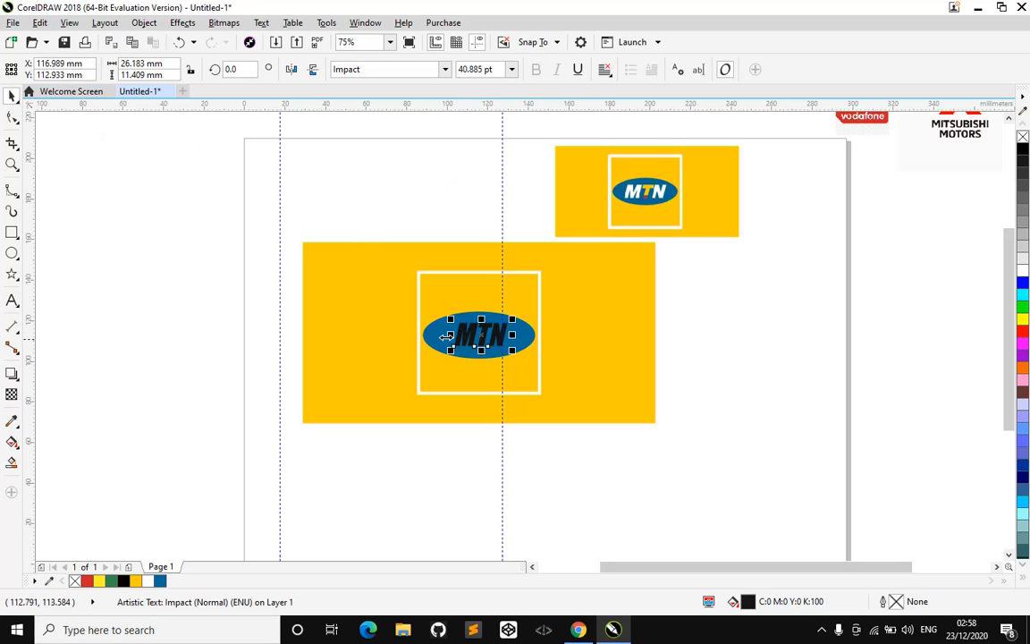
left_click_drag(449, 332, 438, 333)
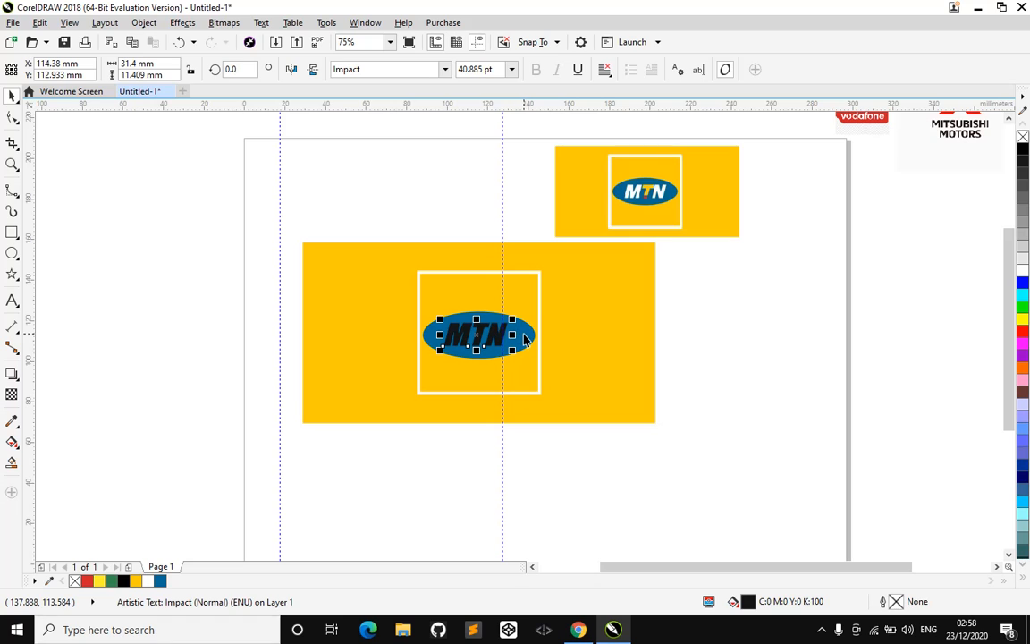
key("Right")
key("Right")
key("Right")
key("Right")
key("Right")
key("Right")
key("Right")
key("Right")
key("Right")
key("Right")
key("Right")
key("Right")
key("Right")
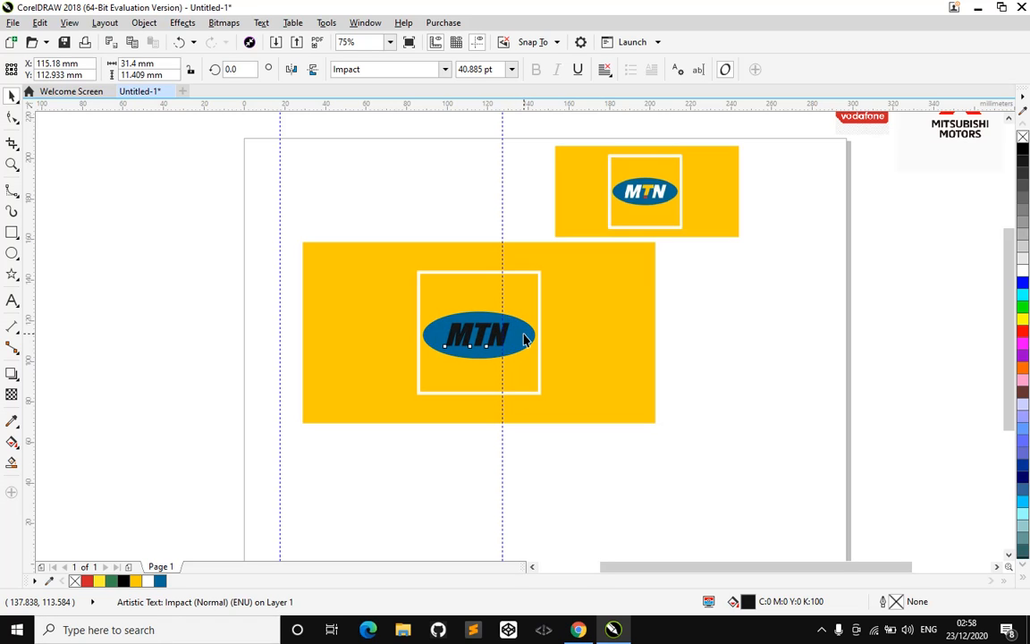
key("Right")
key("Right")
key("Right")
key("Right")
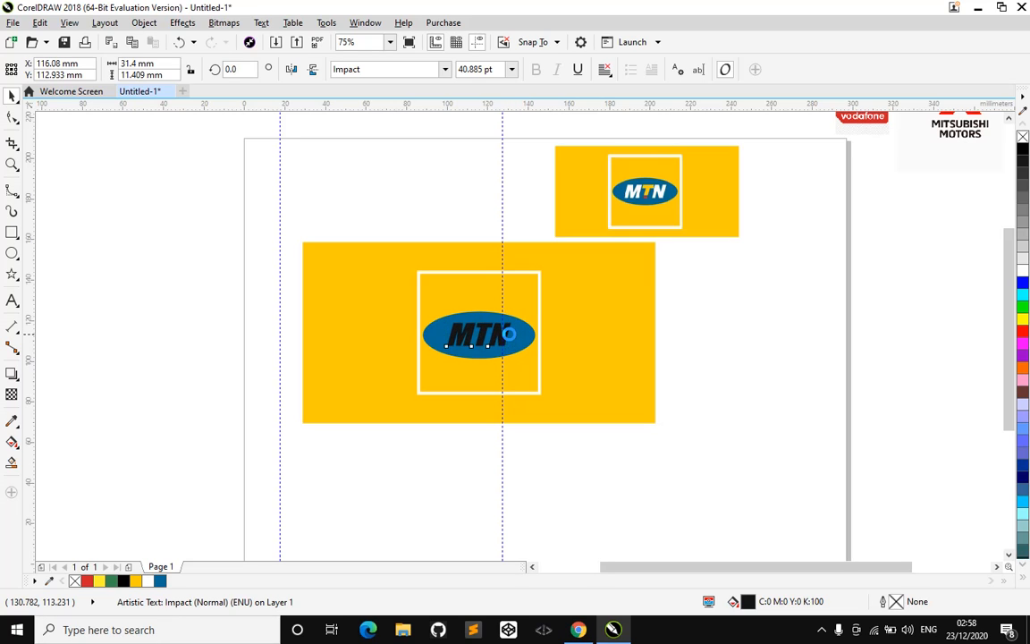
key("Right")
key("Right")
key("Down")
key("Down")
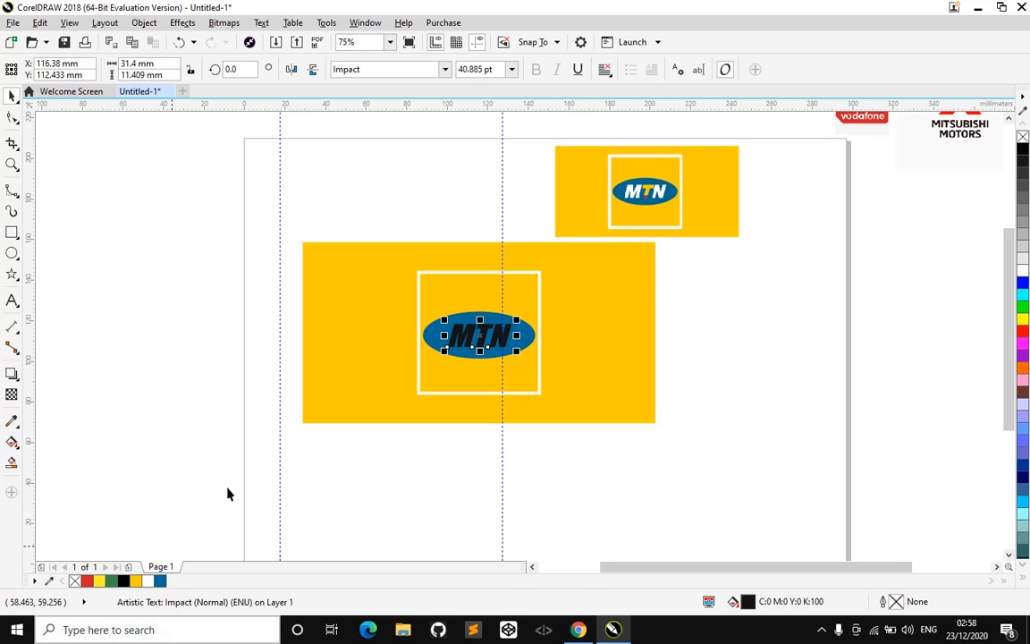
Fill the MTN text on the blue ellipse with white and reselect the text.
left_click(147, 580)
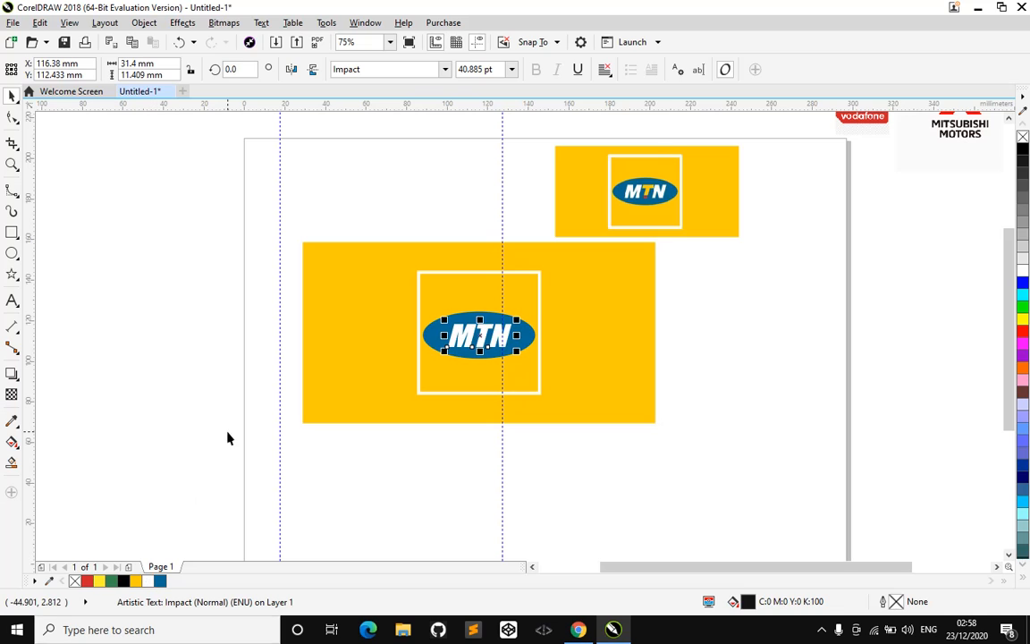
left_click(403, 202)
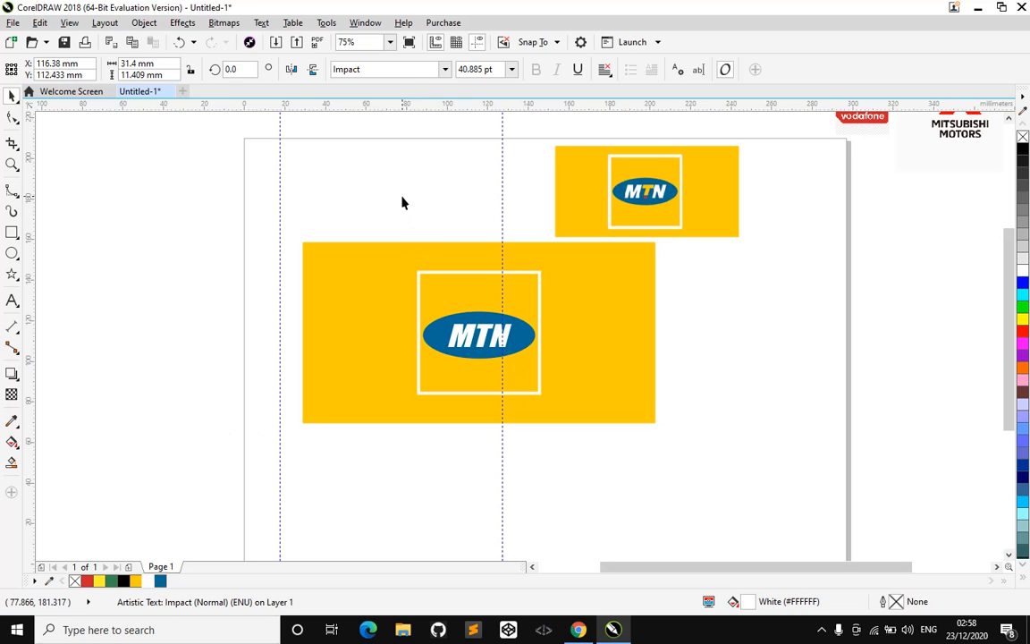
left_click(481, 335)
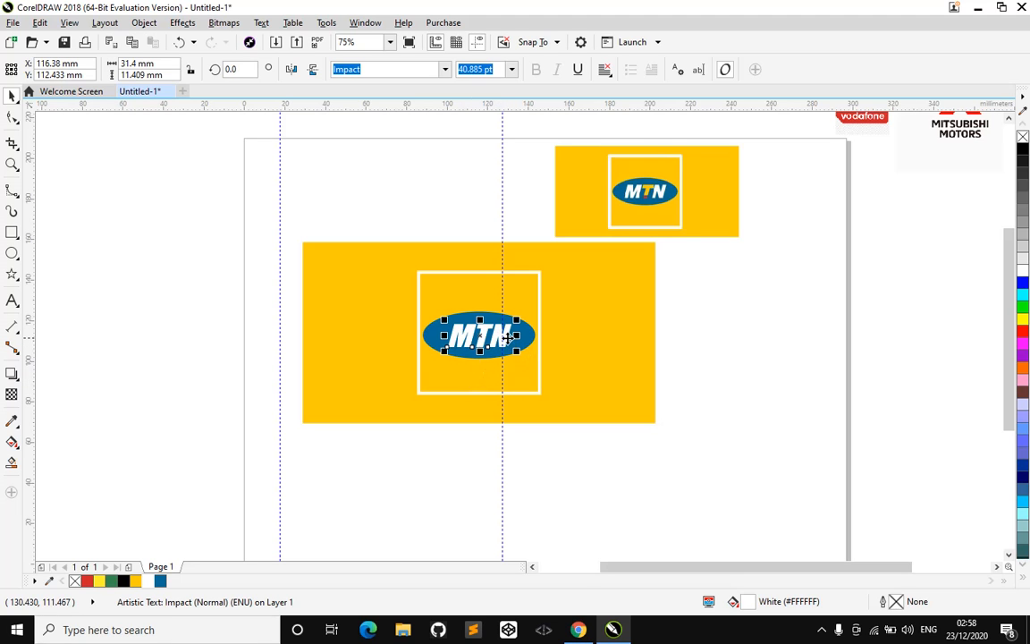
Break the white MTN text on the blue ellipse apart into separate letters and select the T.
scroll(484, 354, "up", 1)
scroll(483, 353, "down", 1)
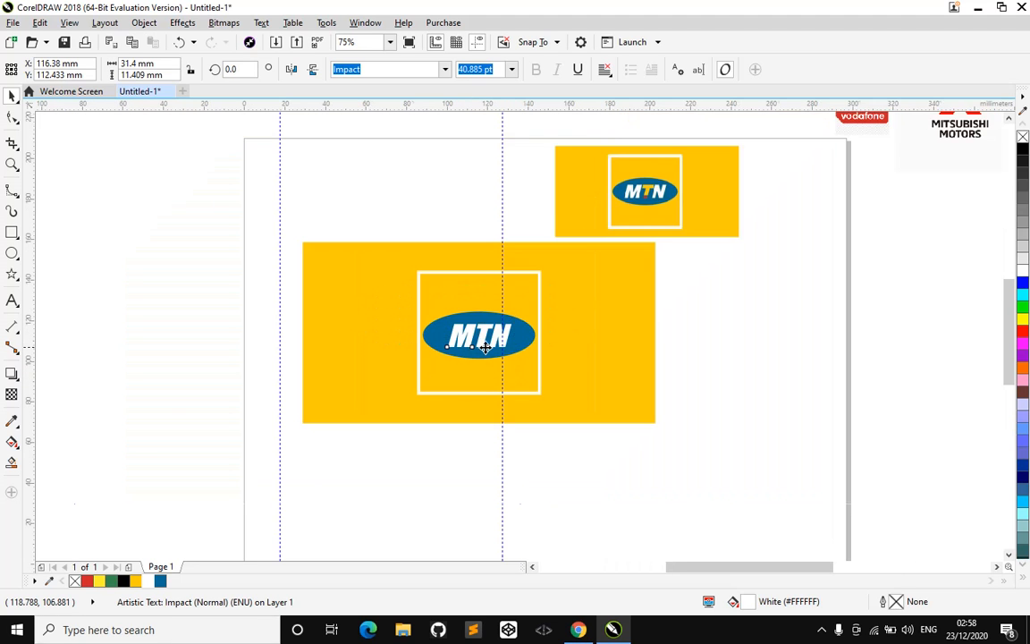
scroll(484, 351, "up", 1)
scroll(485, 347, "down", 1)
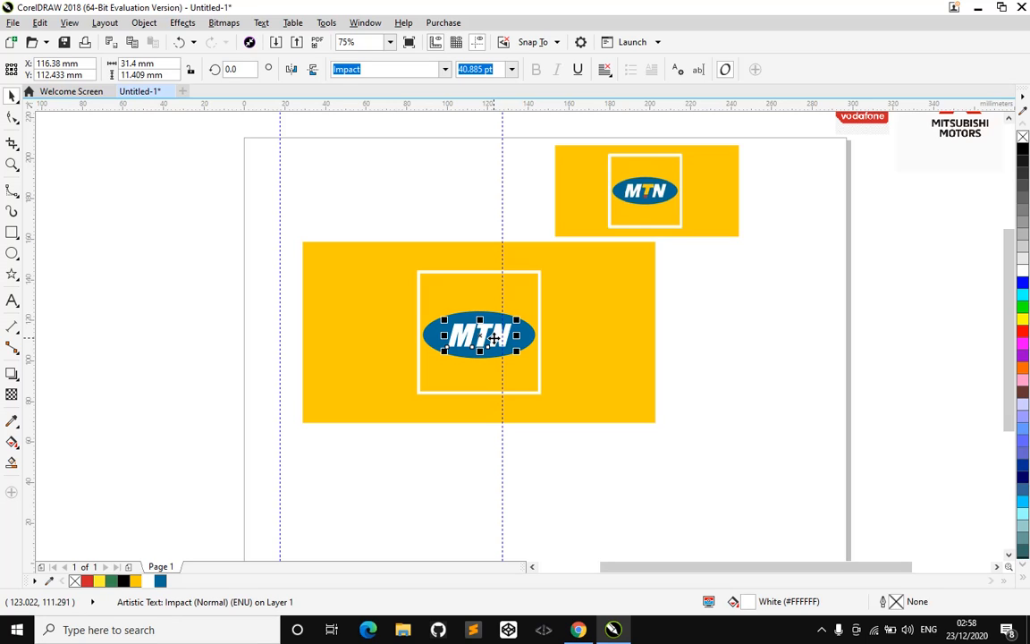
key("ctrl+k")
left_click(483, 328)
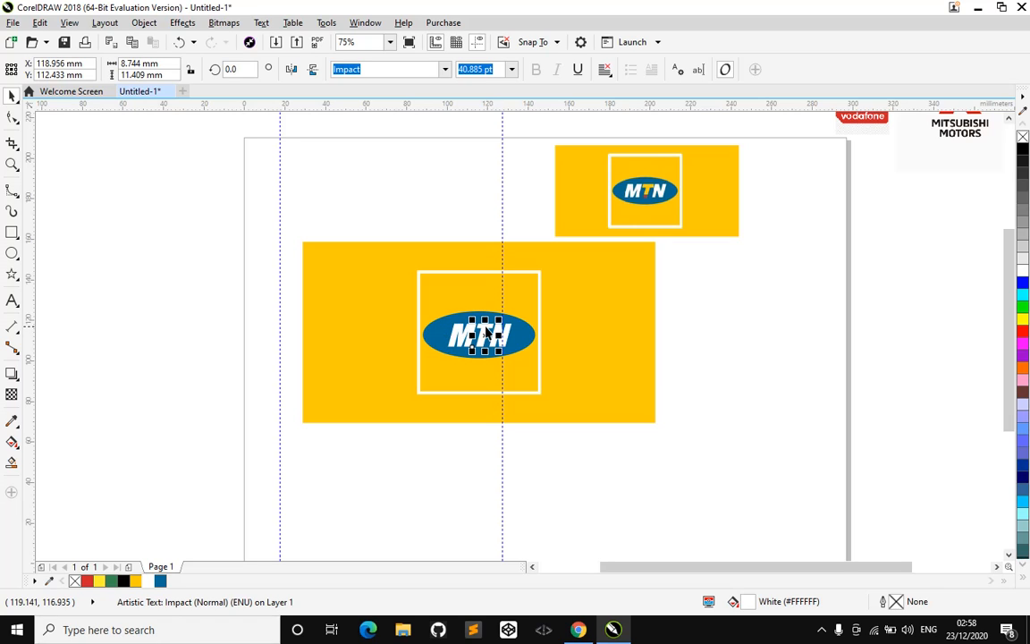
left_click(495, 334)
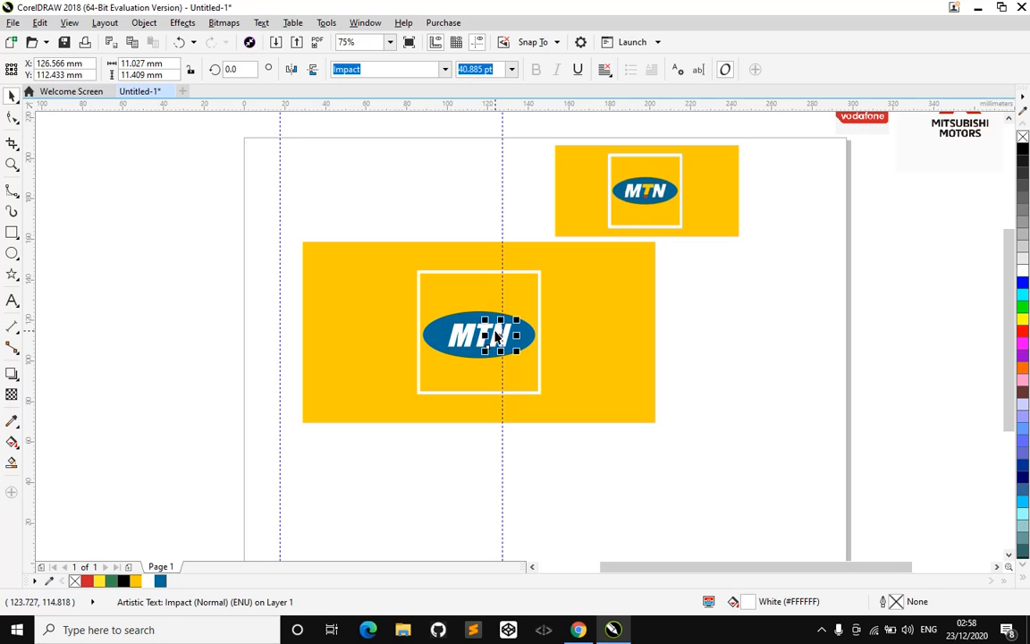
left_click(146, 23)
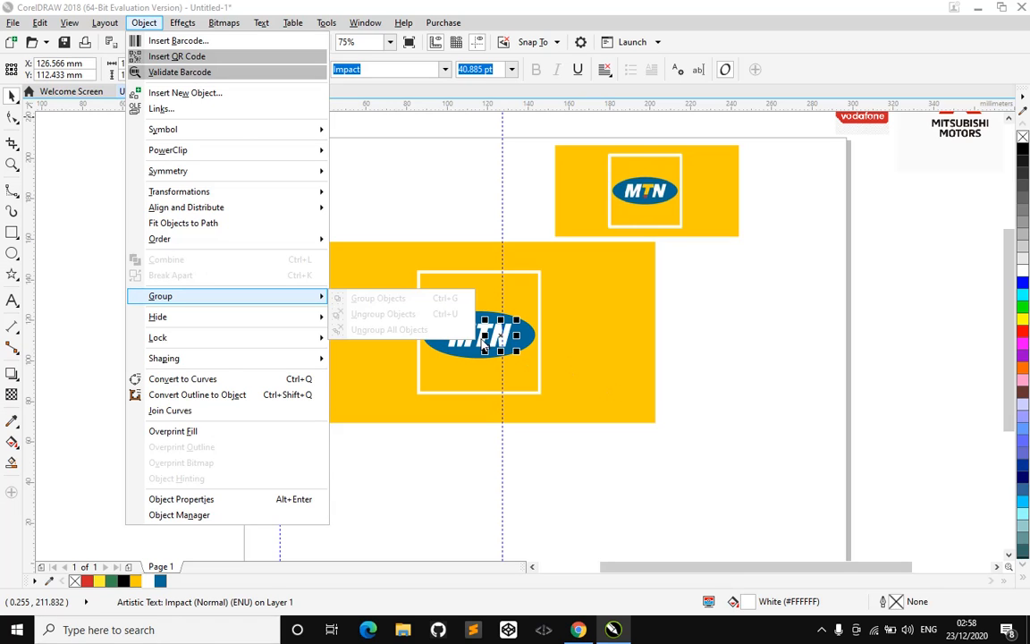
left_click(483, 343)
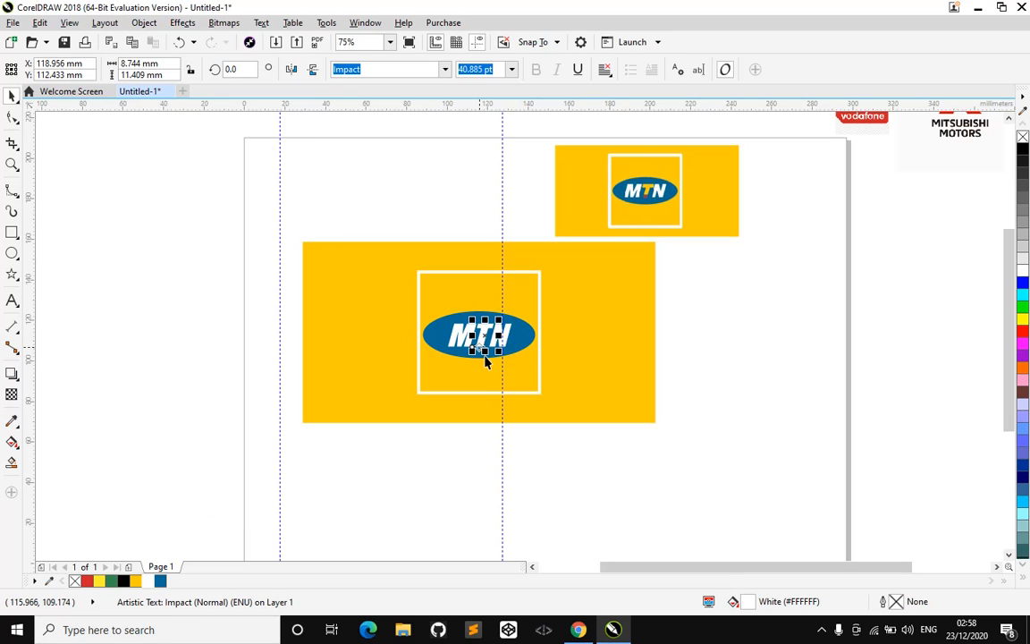
Move the reference MTN picture to just above the drawn ellipse, at about X 141.7 mm, Y 151.5 mm.
left_click_drag(652, 199, 716, 370)
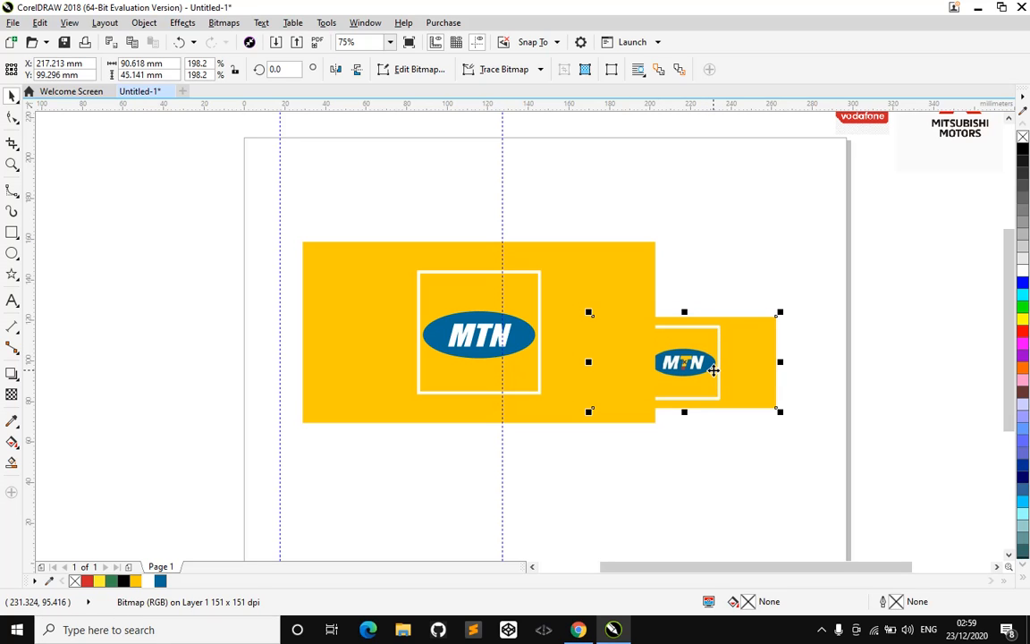
left_click_drag(712, 367, 548, 252)
scroll(486, 333, "up", 2)
scroll(485, 333, "down", 1)
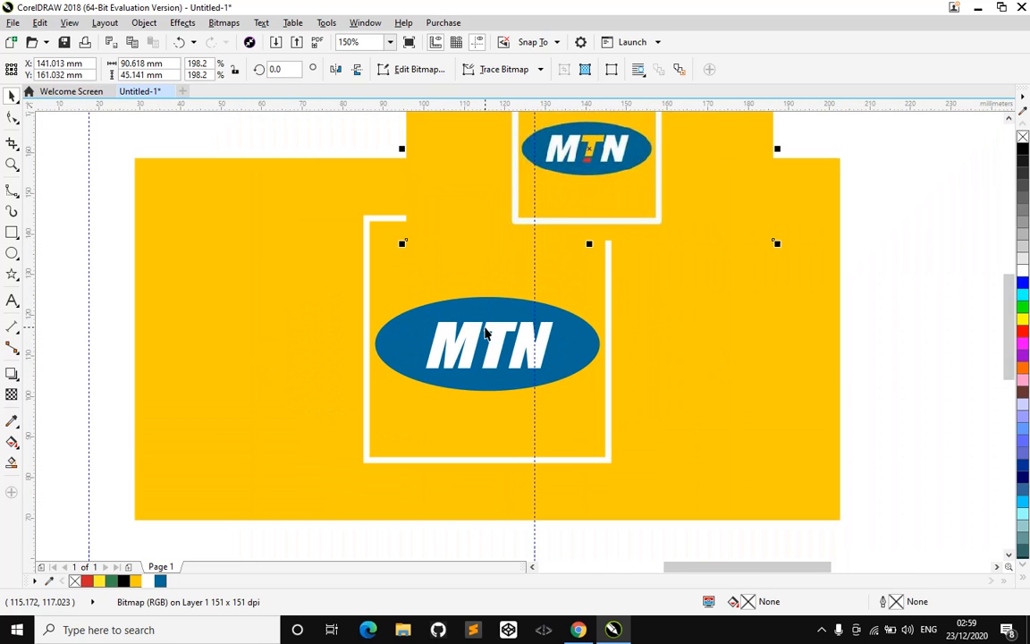
left_click_drag(587, 190, 592, 229)
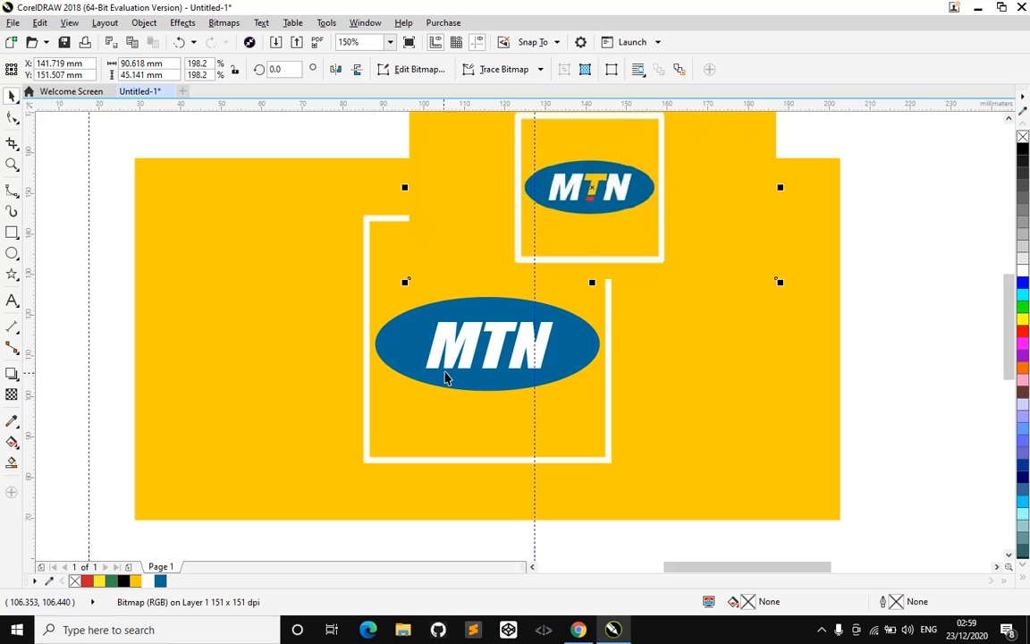
Fill the letter T with the logo yellow (#FFCB06) and convert it to curves.
left_click(483, 349)
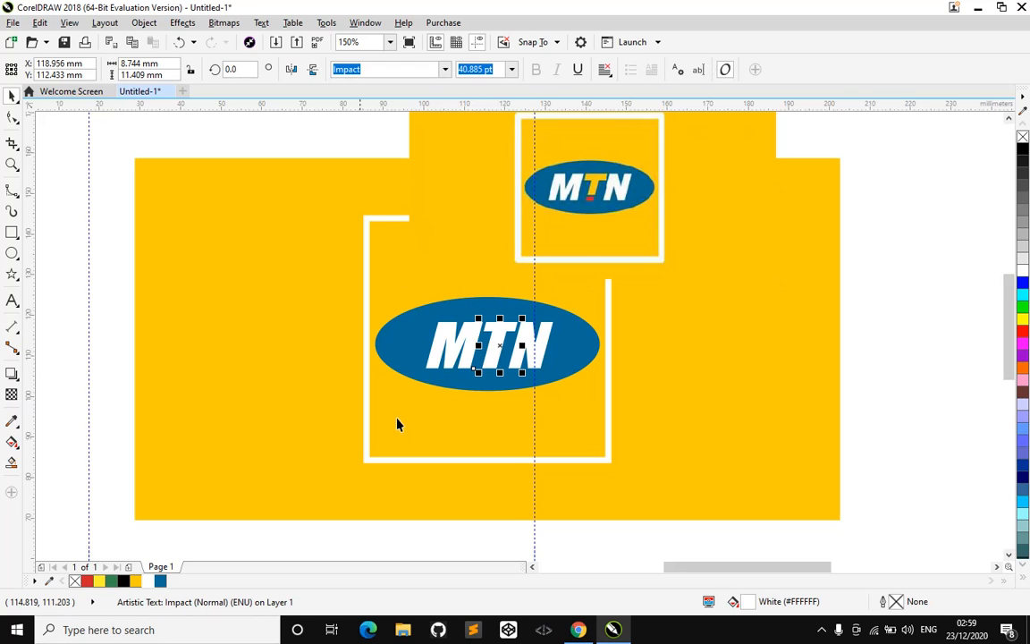
left_click(135, 581)
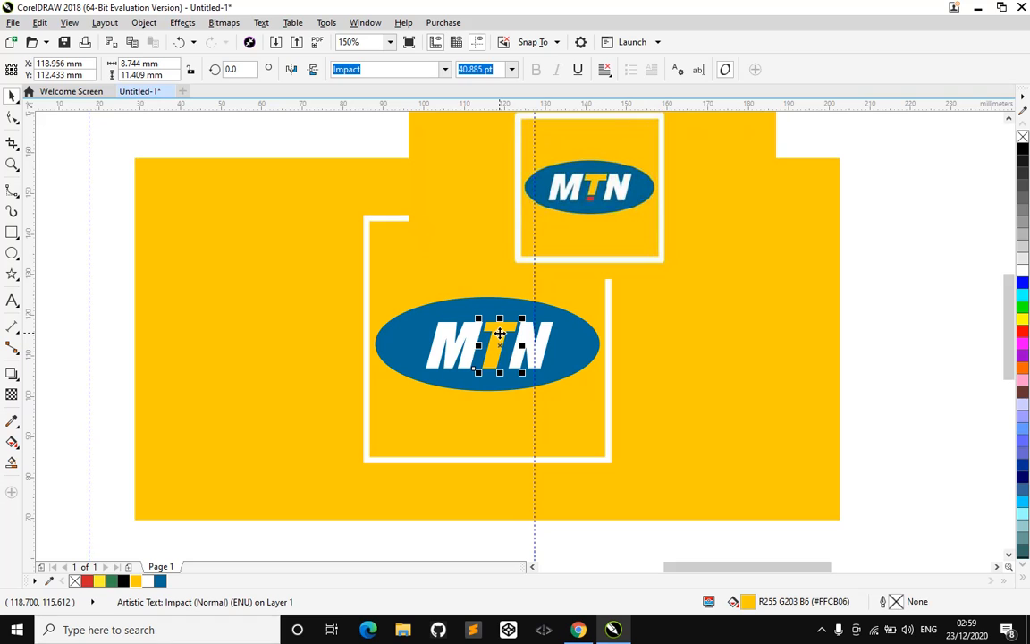
key("ctrl+q")
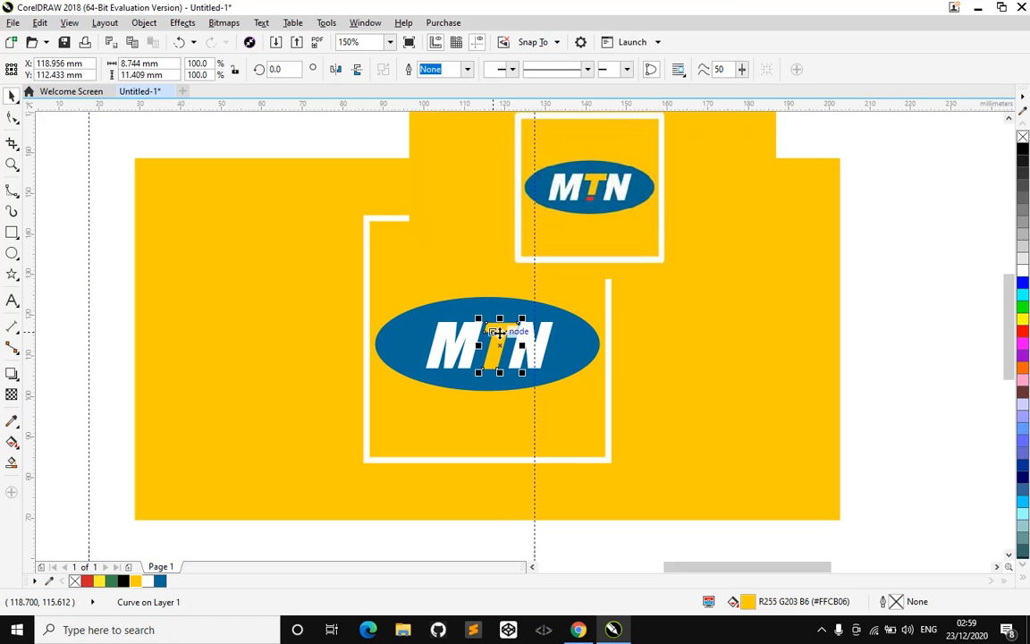
Shorten the T's stem by raising its two bottom nodes, making the letter about 8.7 mm tall.
left_click(12, 117)
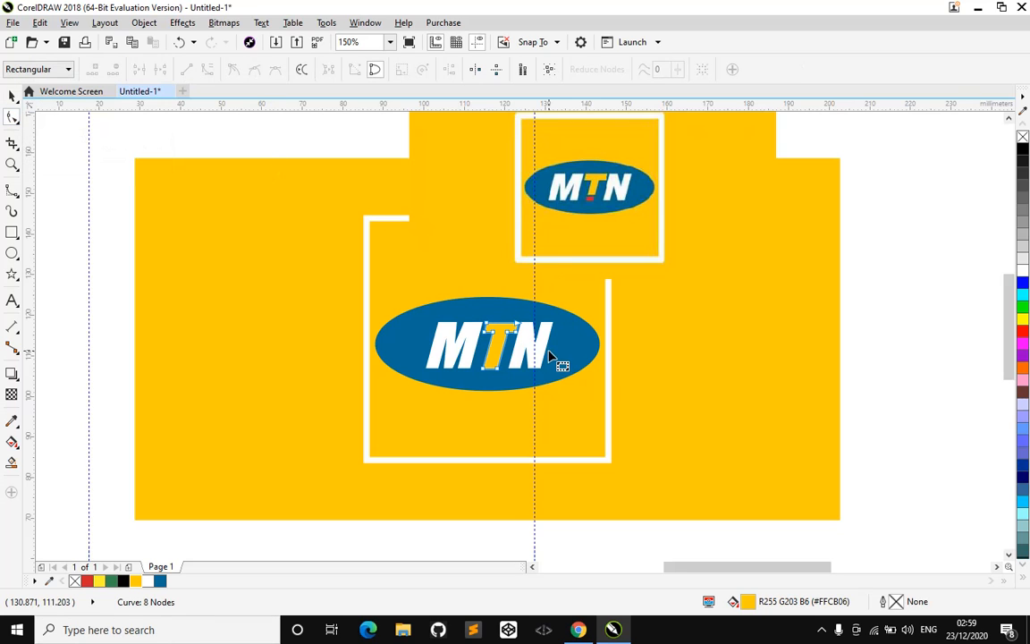
left_click(494, 371)
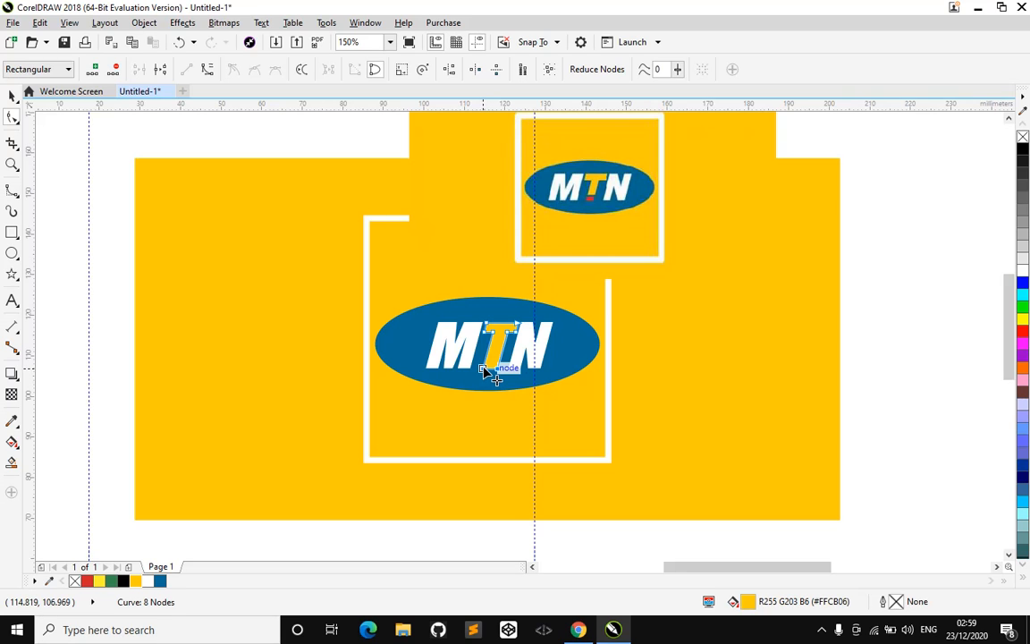
left_click_drag(486, 368, 488, 357)
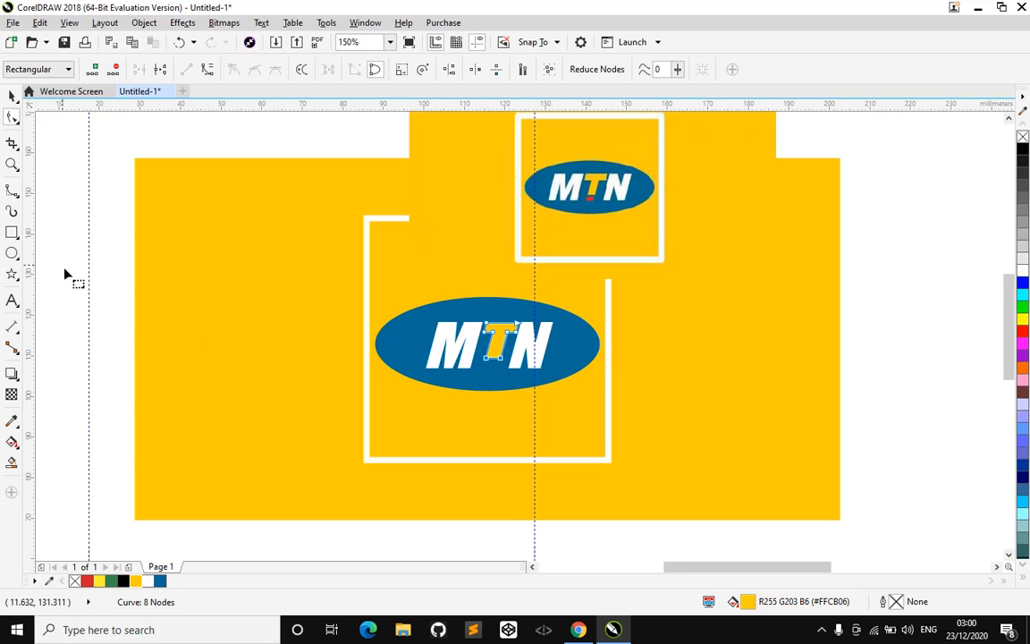
Draw a small rectangle below the T's stem, about 1.1 mm tall, and widen it to about 3.2 mm.
left_click(26, 238)
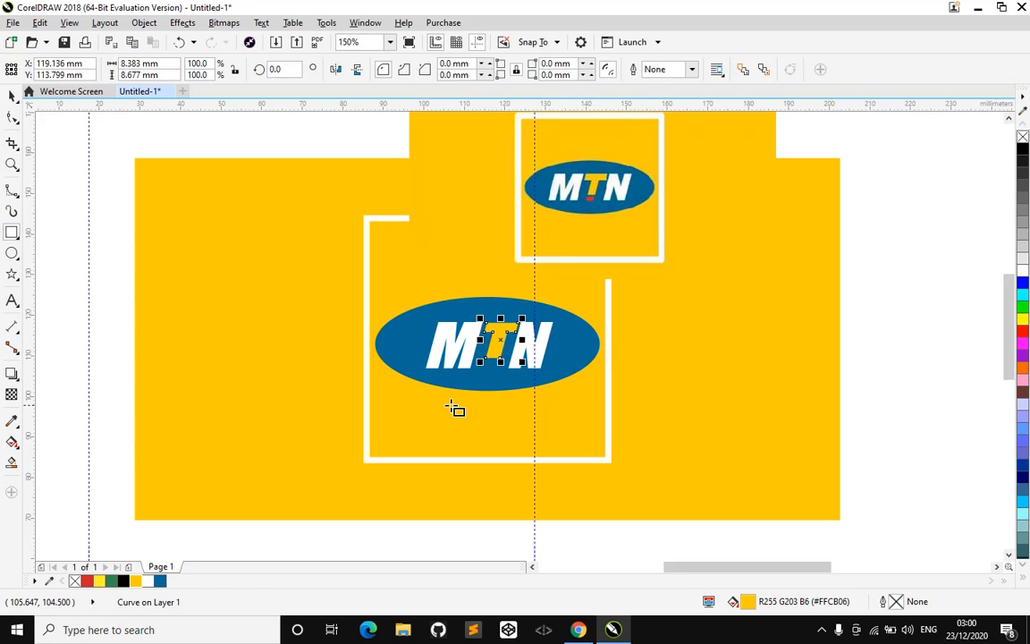
left_click_drag(456, 407, 488, 365)
scroll(487, 365, "up", 5)
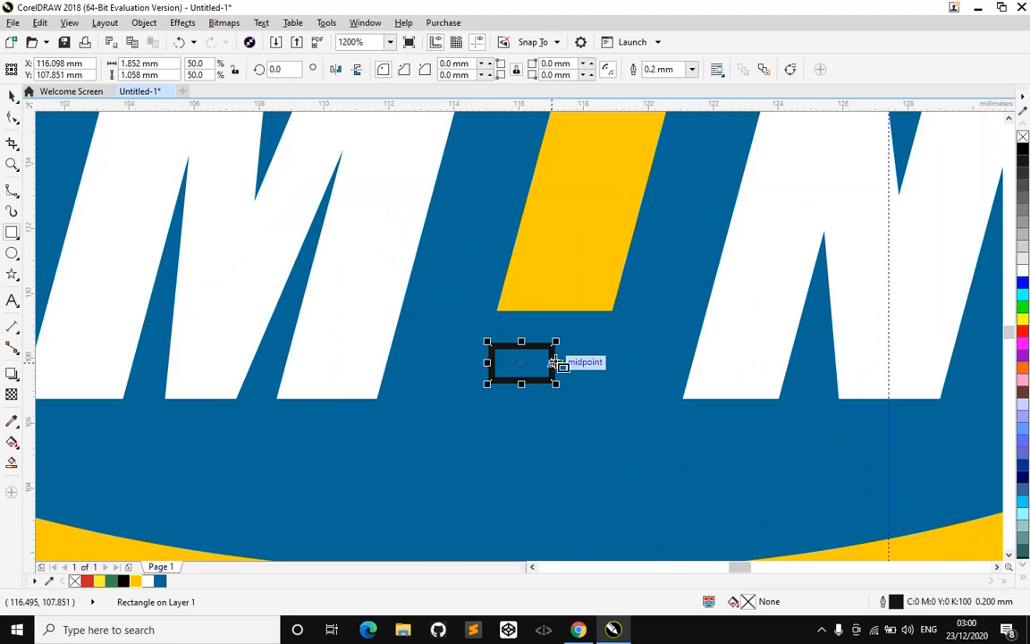
left_click_drag(556, 363, 602, 367)
Skew the small rectangle horizontally to follow the T's slant, about 3.7 mm wide overall.
left_click(545, 362)
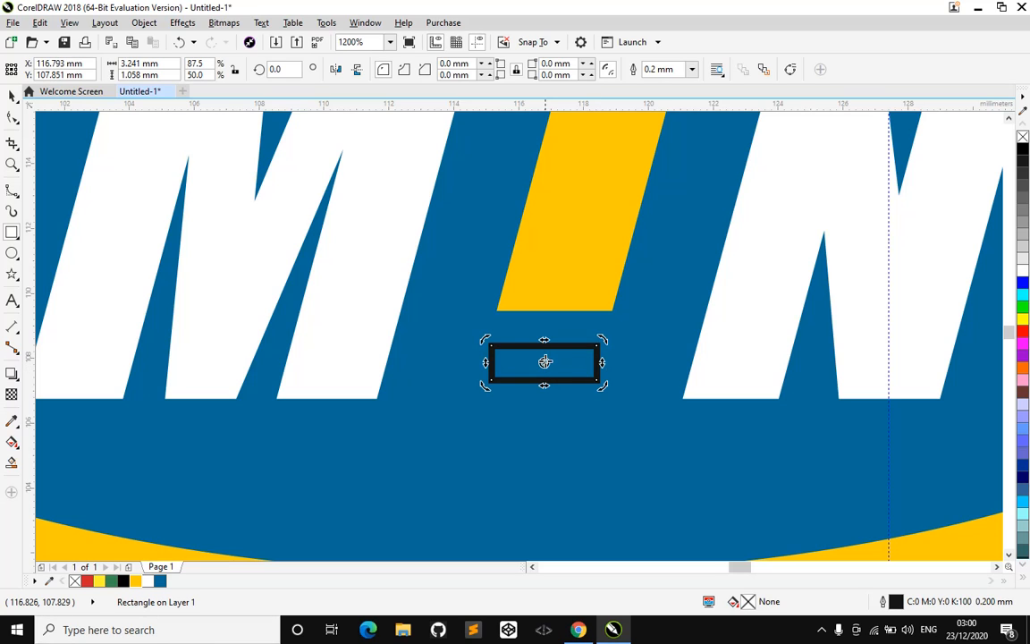
left_click_drag(545, 340, 540, 387)
left_click(552, 361)
Lower the slanted block to about Y 107.3 mm and place a horizontal guideline at about Y 106.6 mm along the letters' base.
left_click_drag(483, 105, 526, 397)
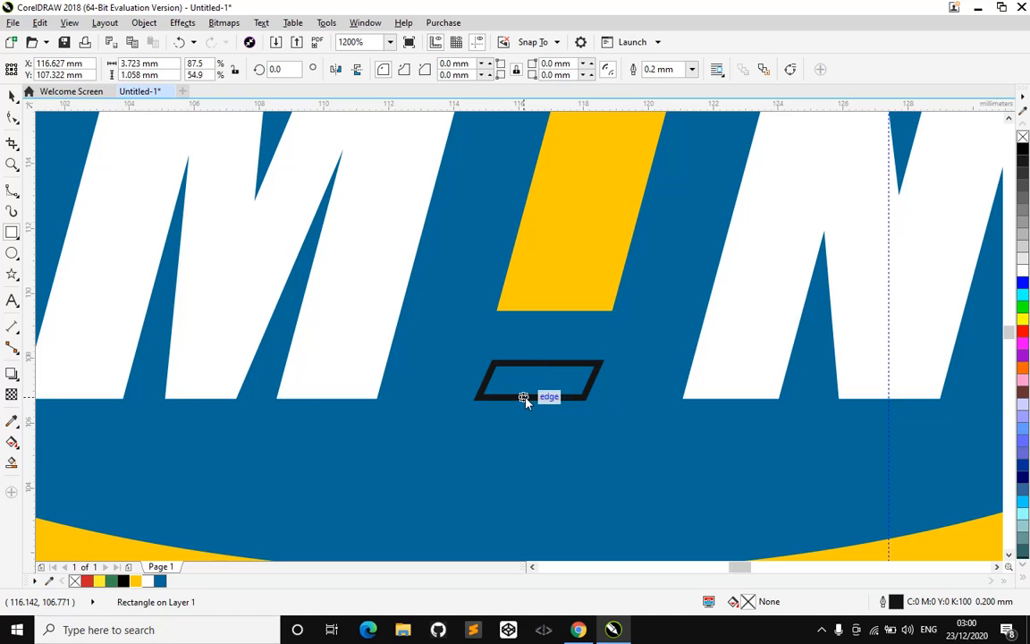
key("Down")
key("Down")
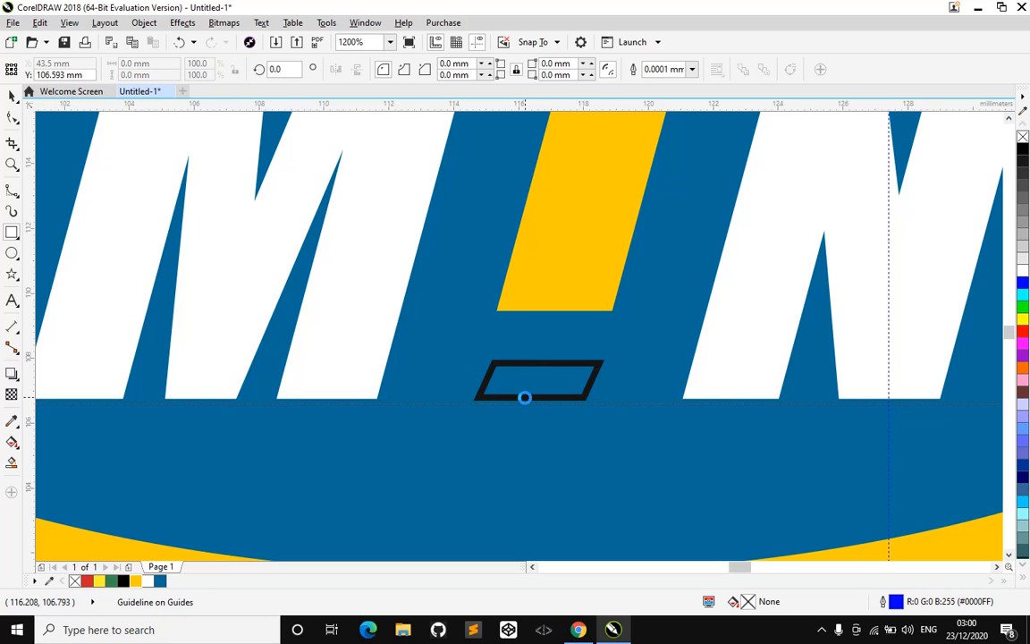
Stretch the slanted block upward to about 1.65 mm tall, keeping its base on the guideline.
key("space")
left_click(536, 361)
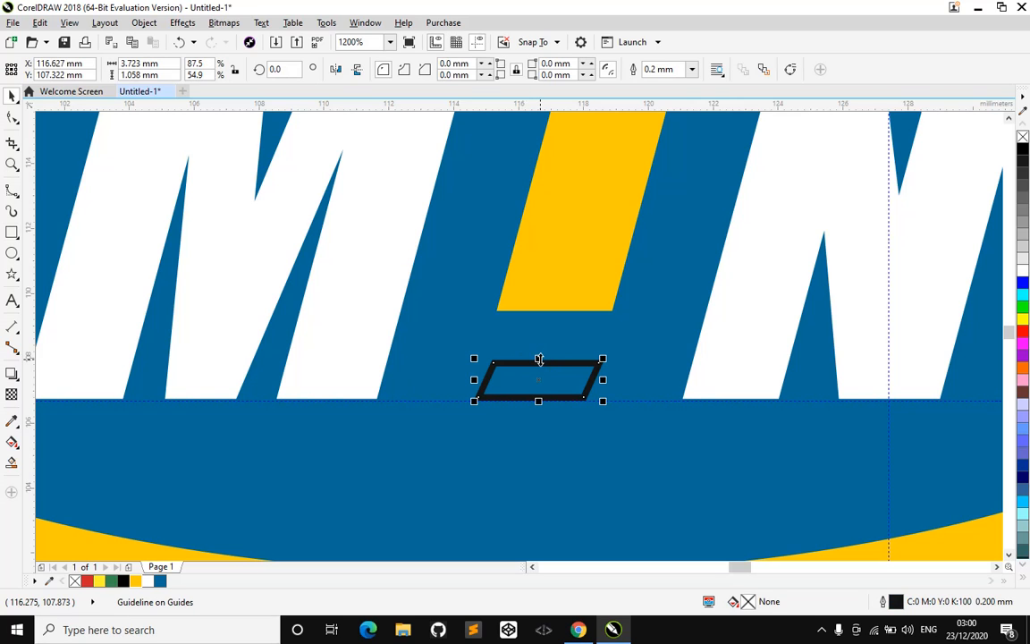
left_click_drag(539, 357, 545, 338)
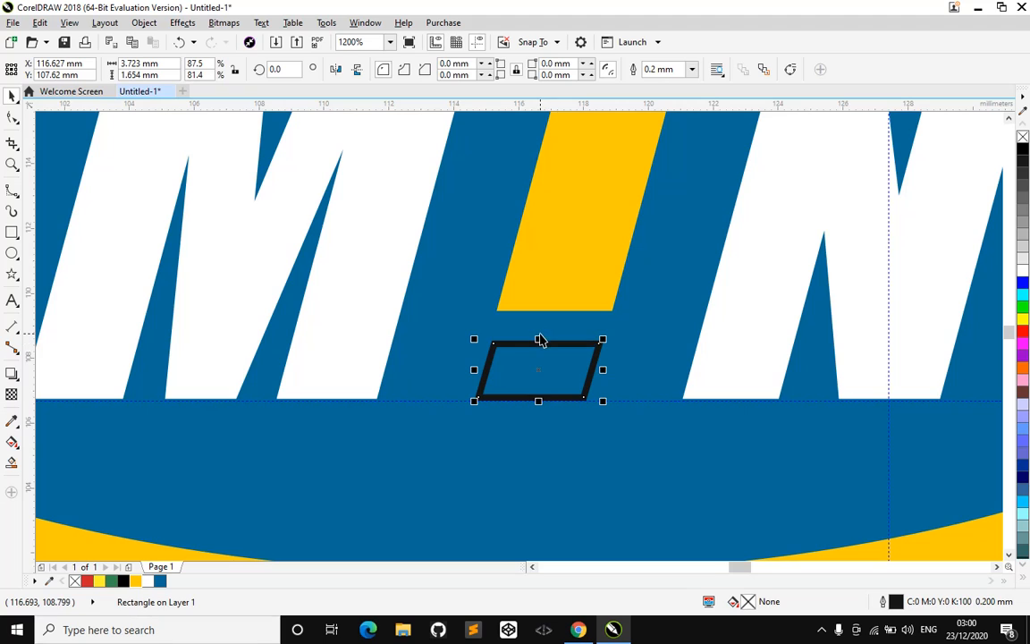
Fill the slanted block below the T with red (#FF0000), remove its outline, and select the T.
scroll(540, 340, "down", 2)
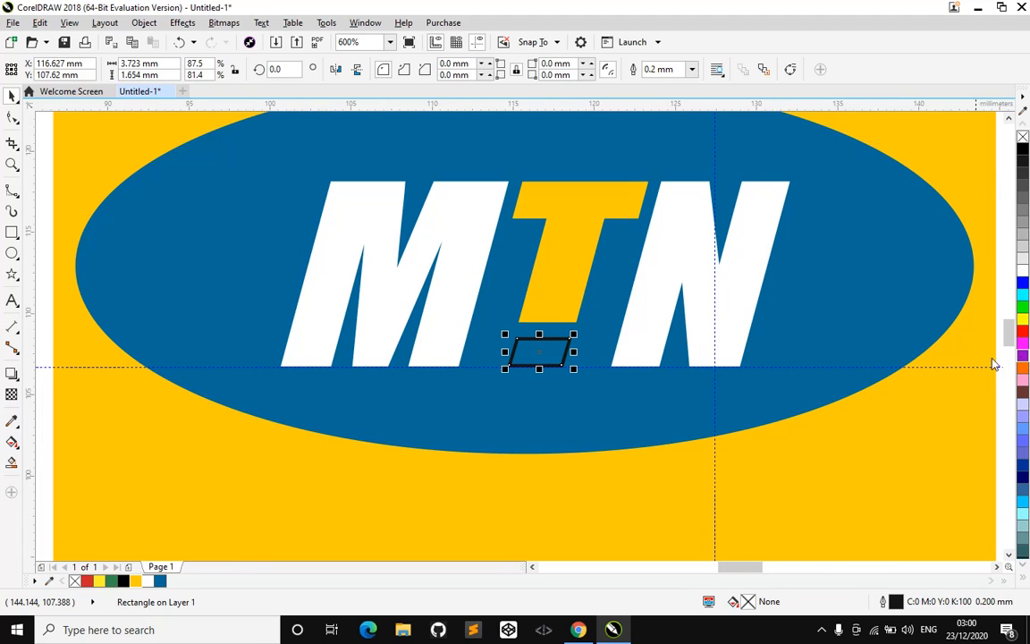
scroll(966, 362, "down", 2)
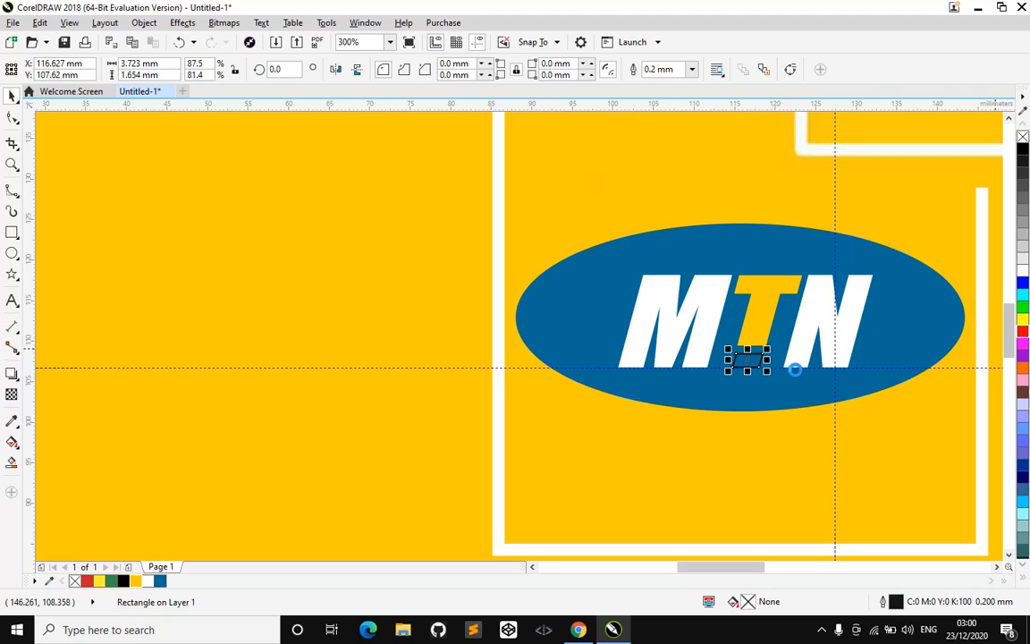
left_click_drag(795, 369, 793, 364)
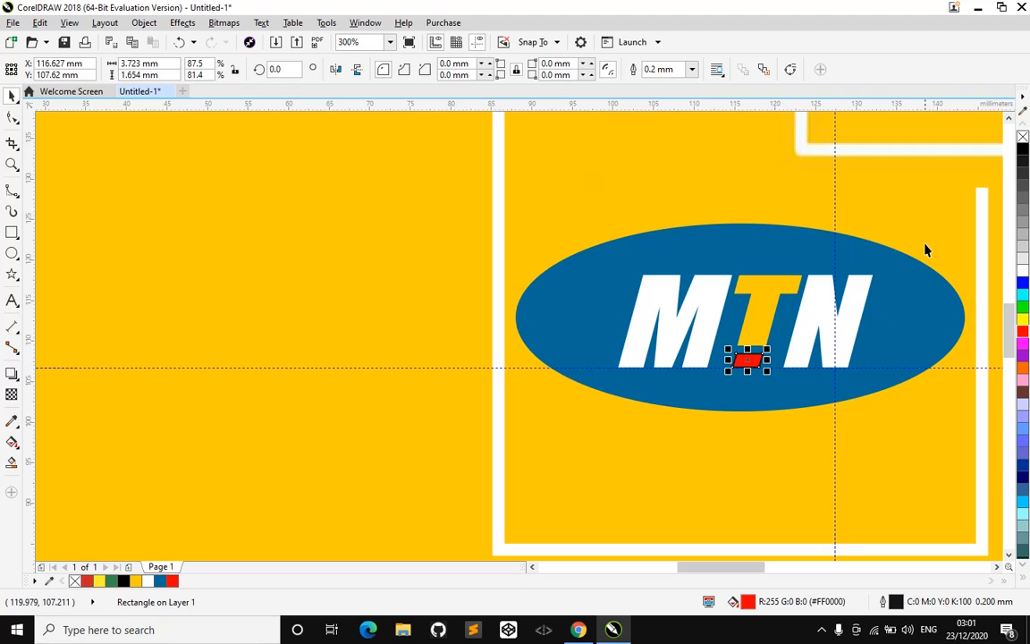
right_click(1023, 138)
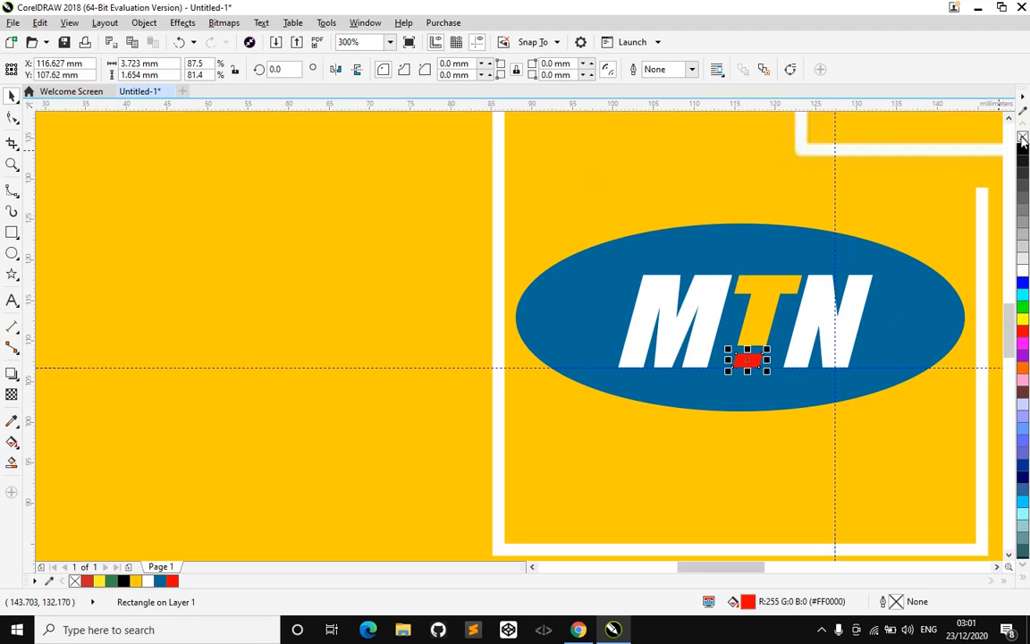
left_click(755, 329)
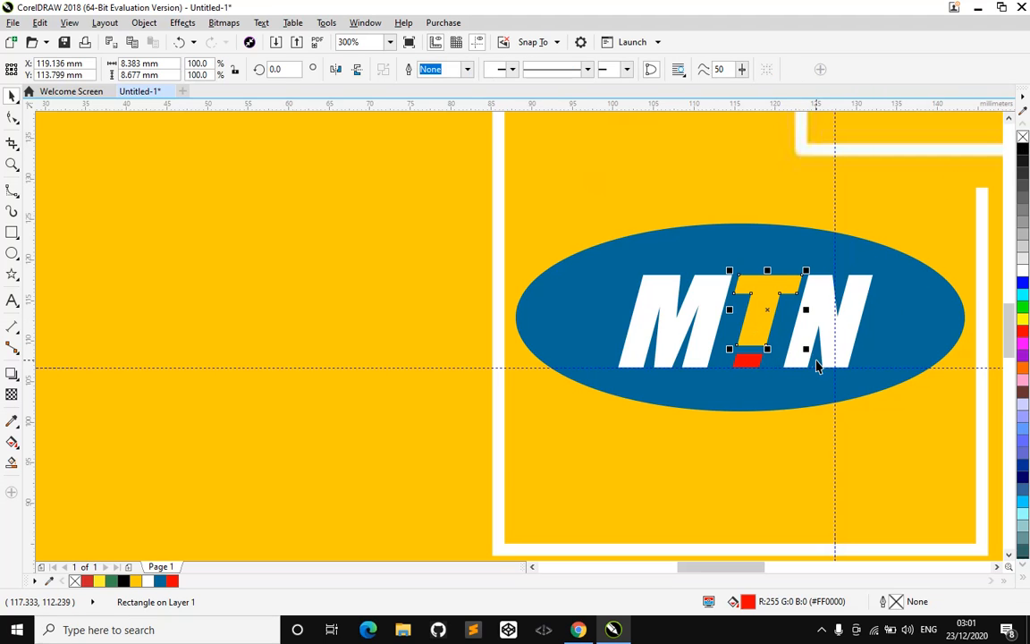
Move the reference MTN picture off the page beside its right edge, to about X 344 mm, Y 162 mm.
scroll(805, 358, "down", 4)
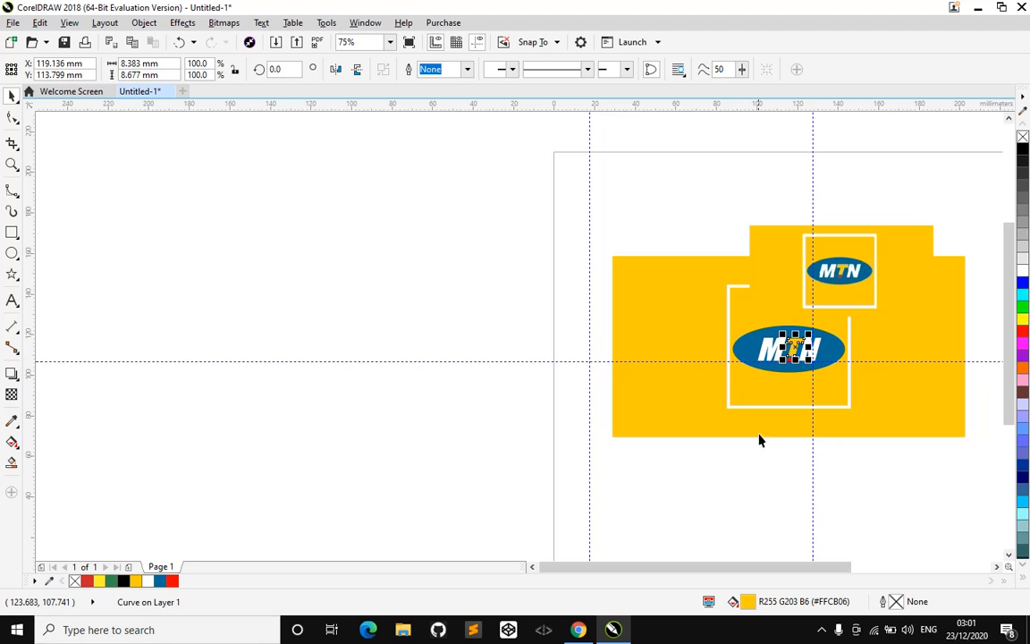
left_click_drag(701, 563, 789, 561)
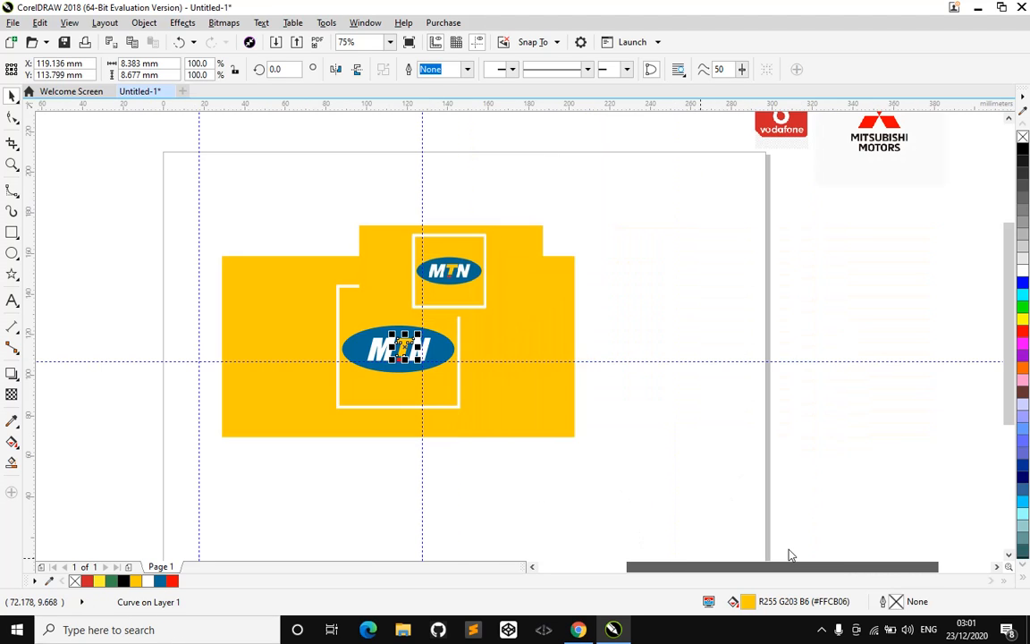
left_click(404, 242)
left_click_drag(404, 243, 863, 262)
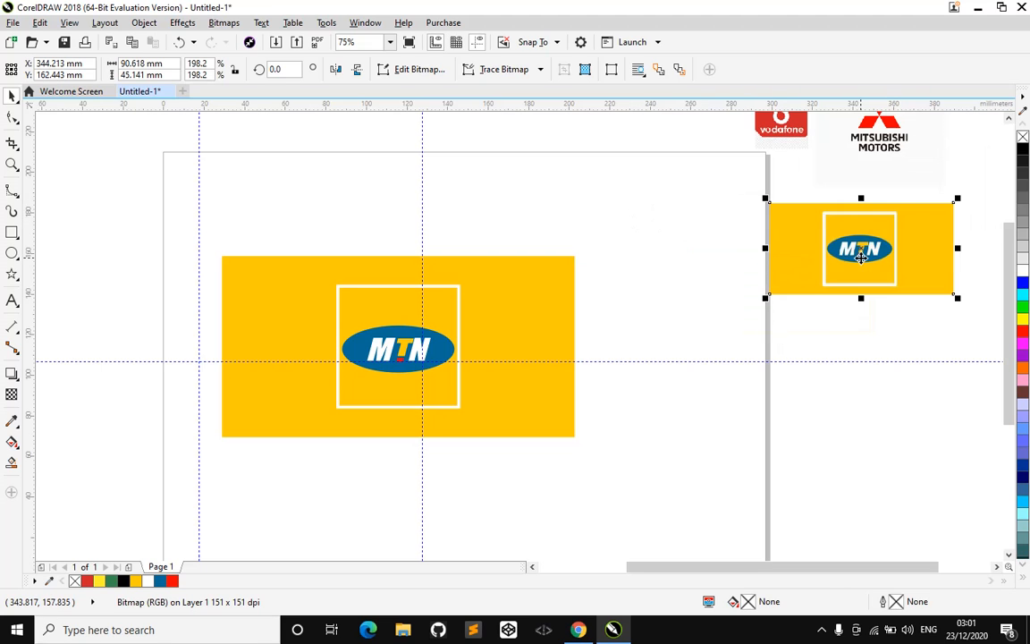
Examine the finished MTN logo up close and in the context of the whole page.
scroll(745, 267, "down", 2)
scroll(486, 340, "up", 2)
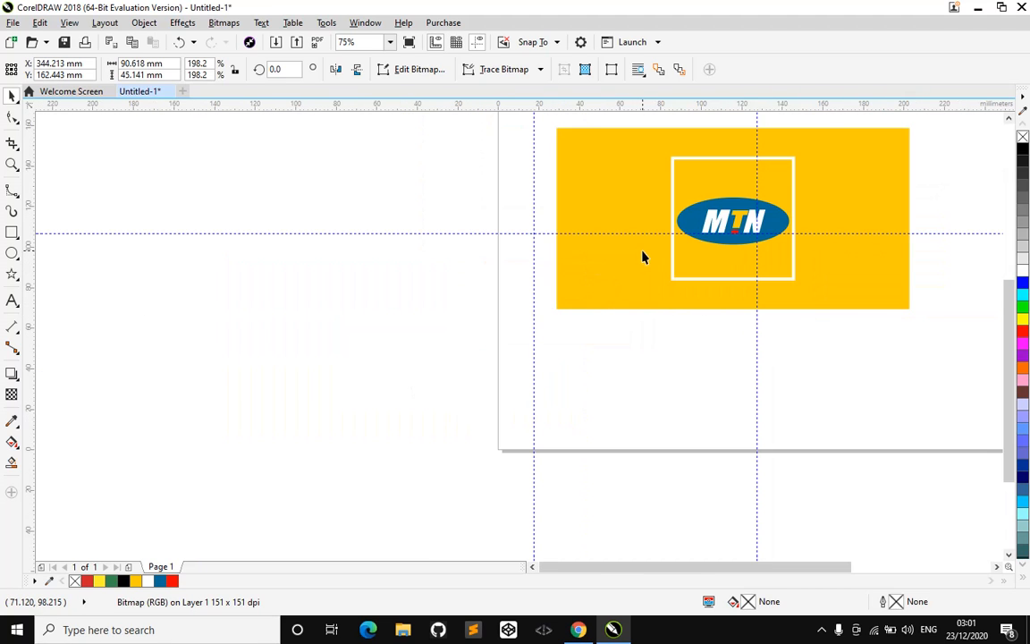
scroll(803, 174, "up", 2)
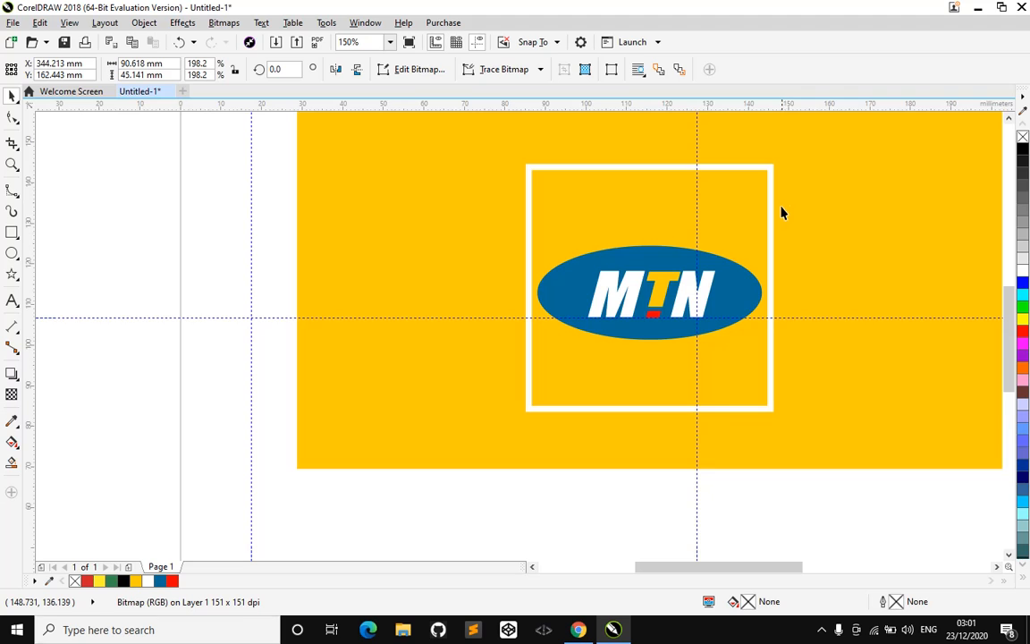
scroll(782, 212, "down", 2)
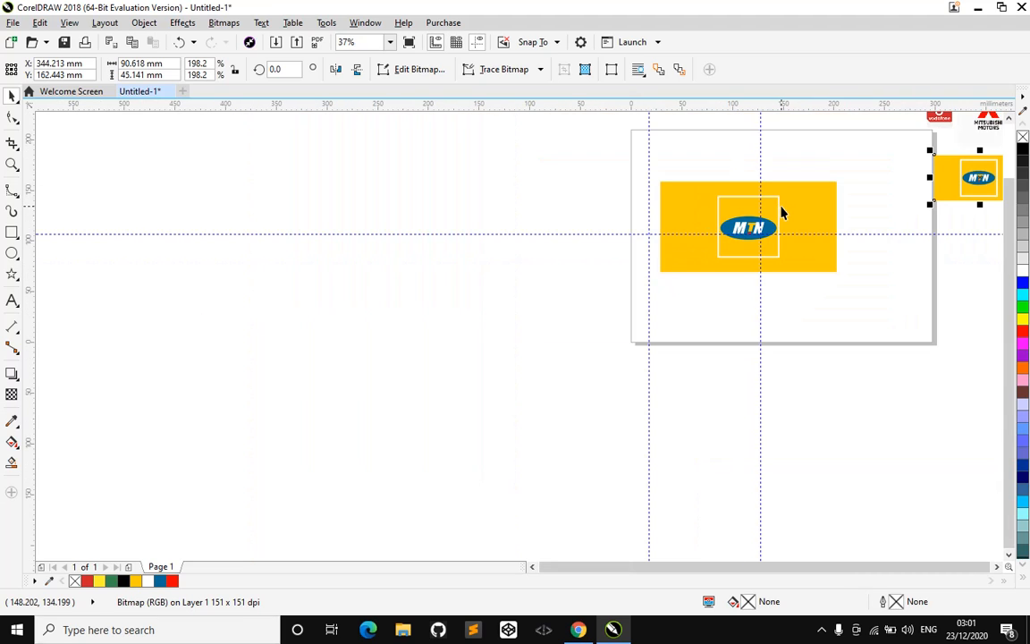
left_click(390, 42)
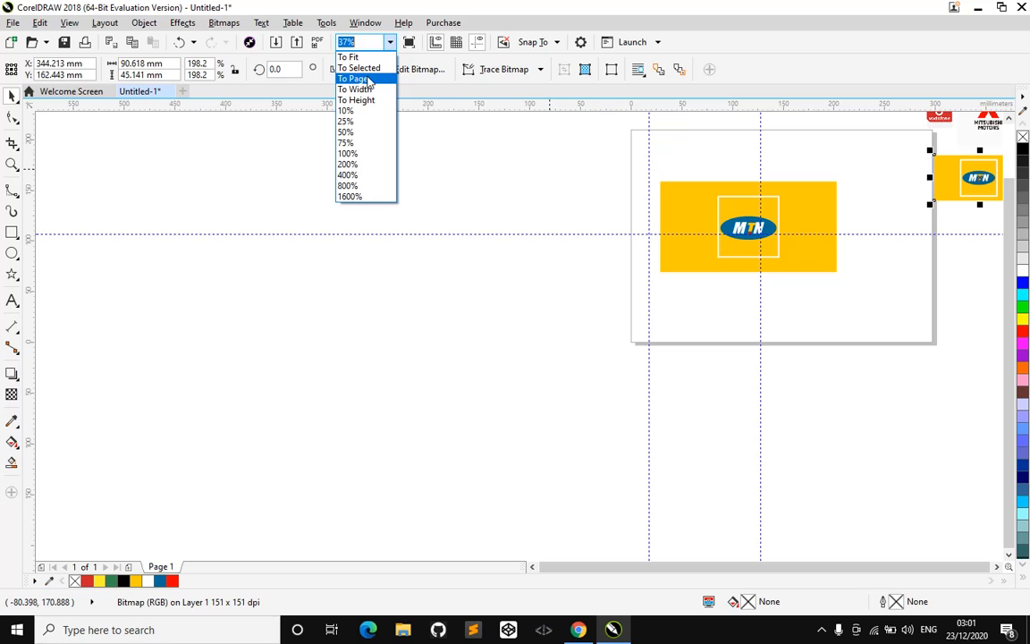
left_click(358, 79)
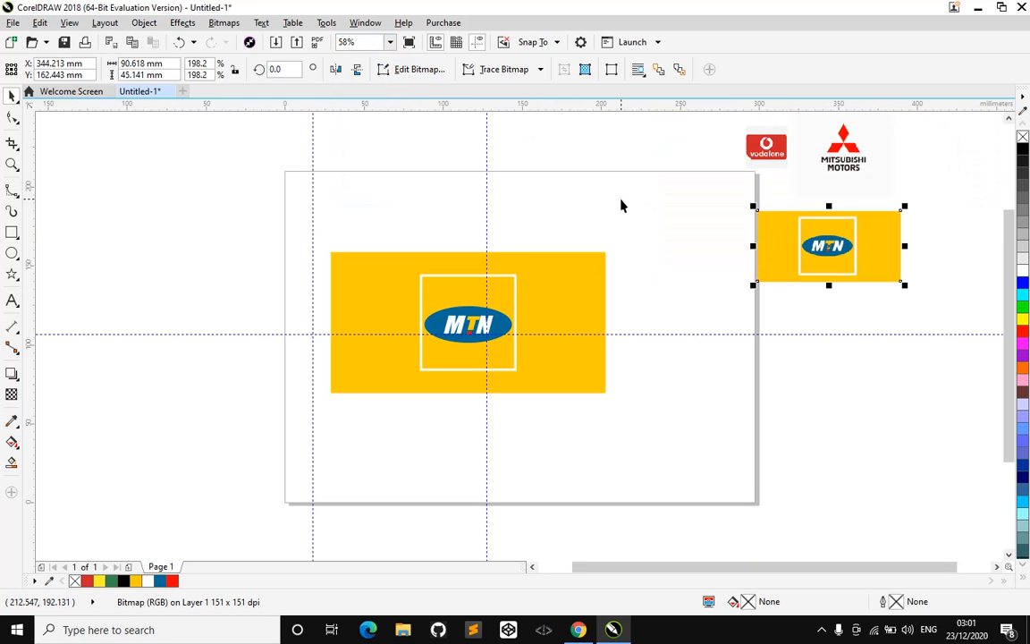
scroll(622, 205, "down", 2)
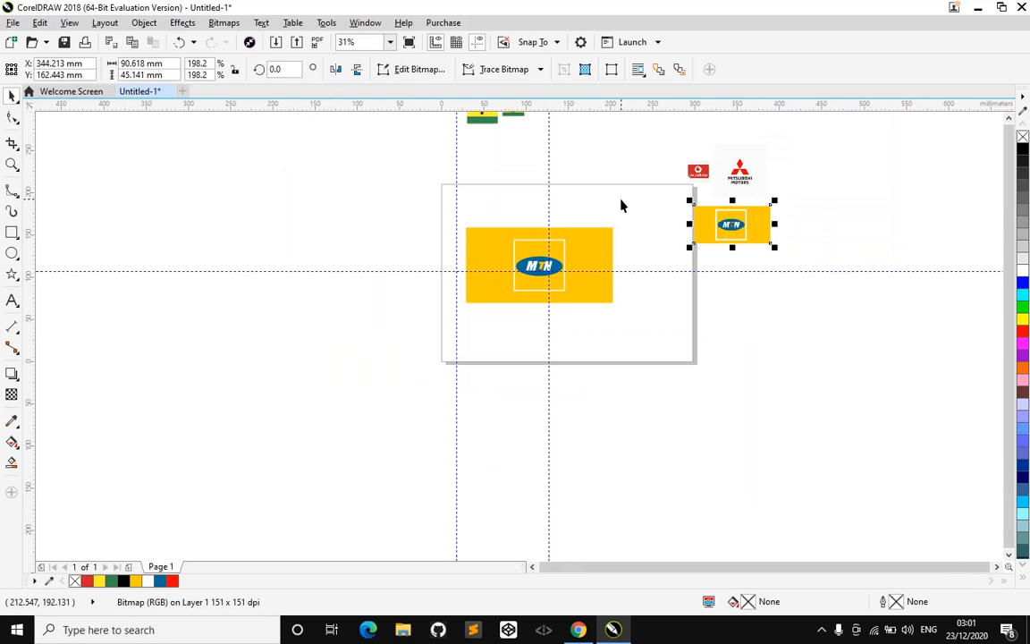
Place the MTN reference bitmap beside the redrawn MTN logo, and move both together off the page to the empty area above it.
left_click(1009, 118)
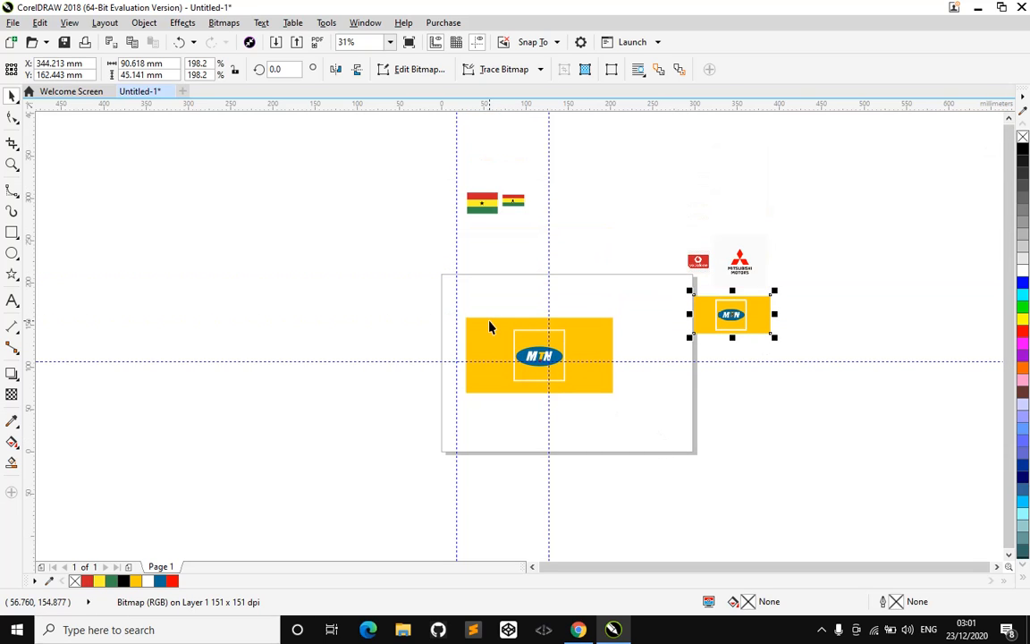
left_click_drag(722, 323, 655, 367)
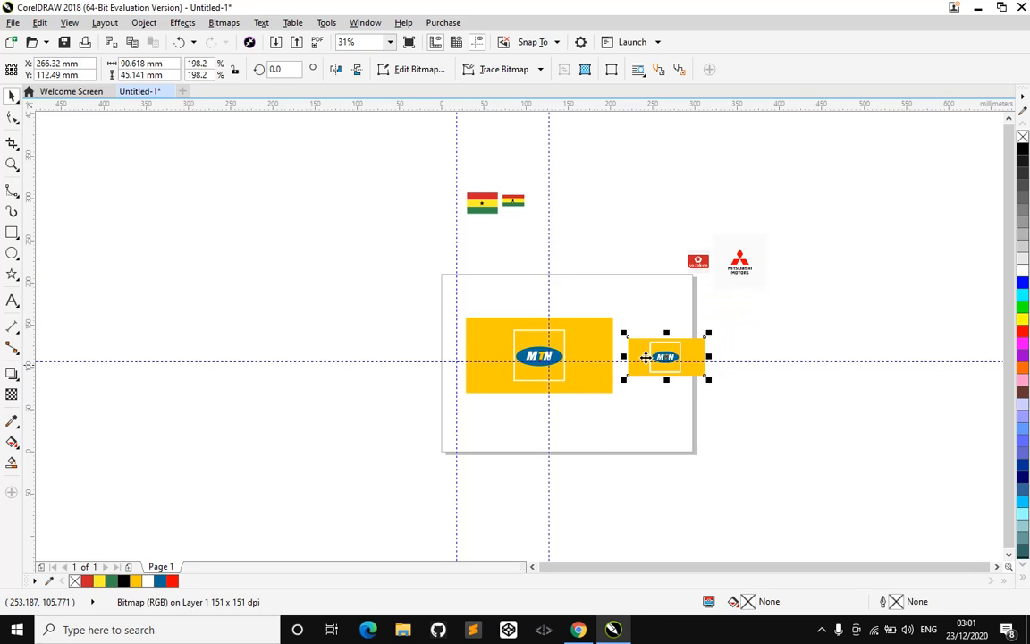
left_click_drag(361, 274, 774, 427)
left_click_drag(589, 354, 678, 194)
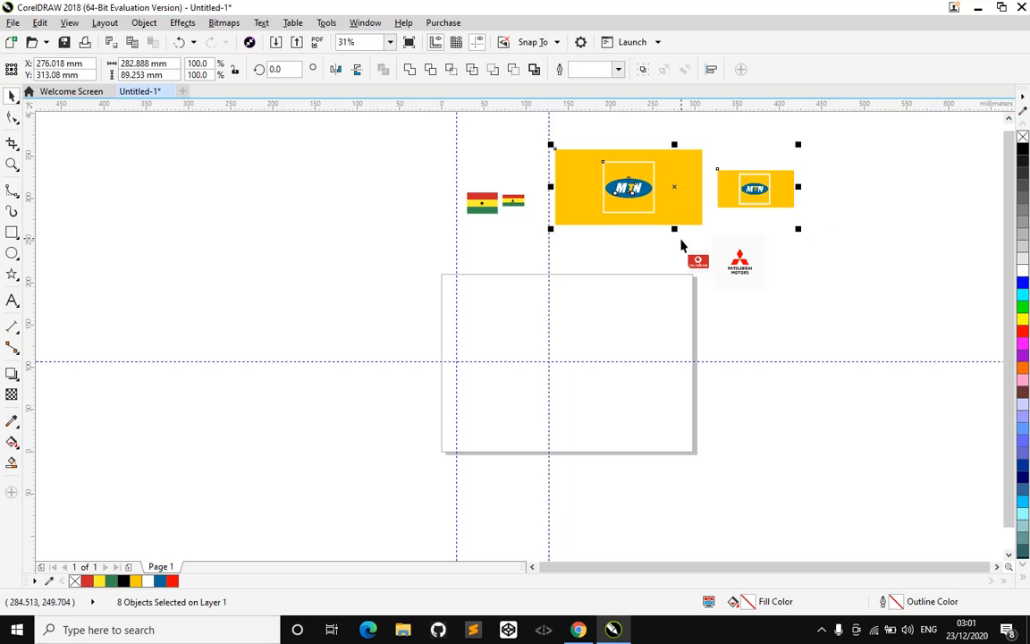
Move the Mitsubishi and Vodafone reference bitmaps farther right, away from the page and below the MTN reference.
left_click(687, 252)
left_click(698, 261)
left_click(748, 265)
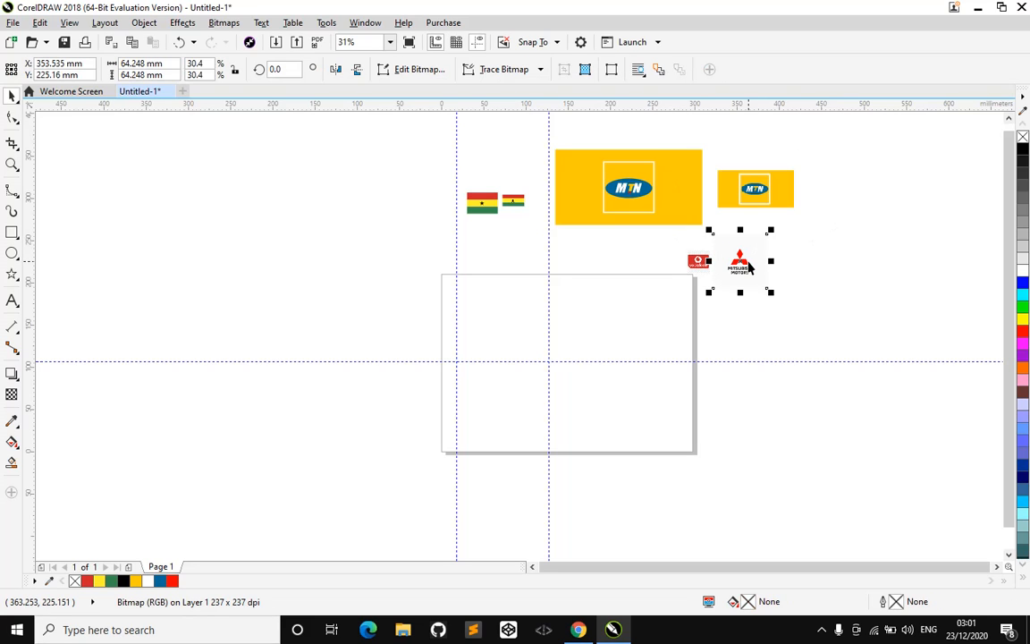
left_click_drag(748, 265, 796, 264)
left_click_drag(699, 264, 737, 265)
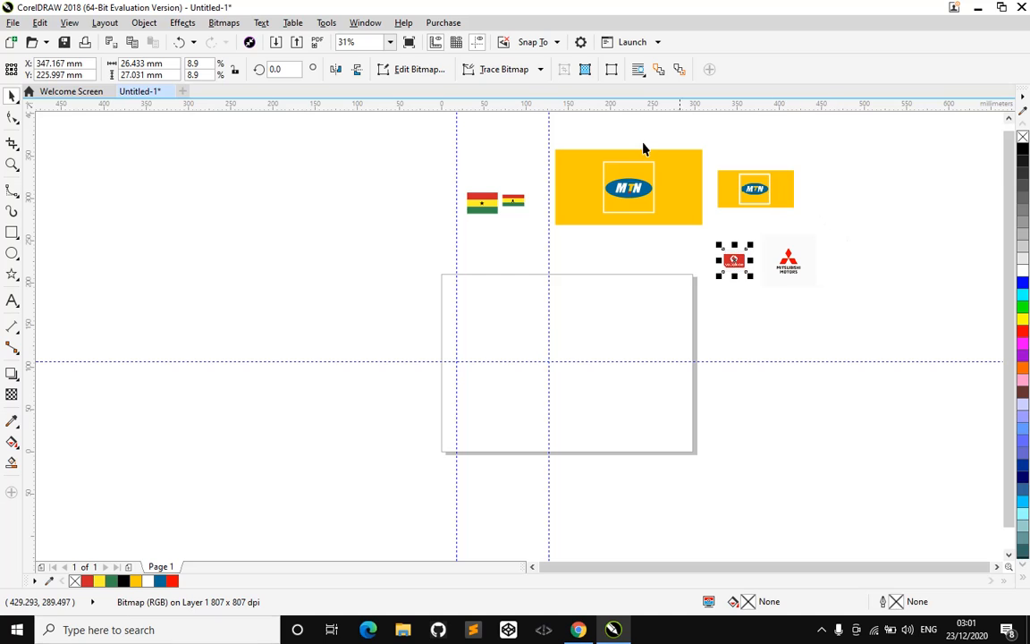
Scale both MTN logos together to about 77% and reposition them beside the small Ghana flags.
left_click_drag(528, 131, 756, 208)
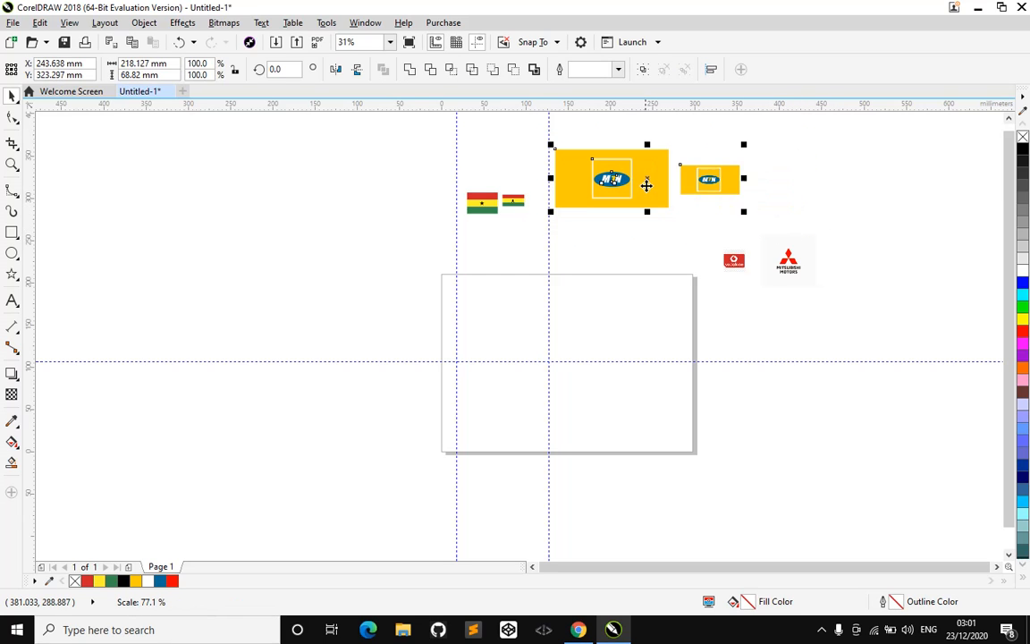
left_click_drag(645, 176, 644, 189)
left_click(771, 206)
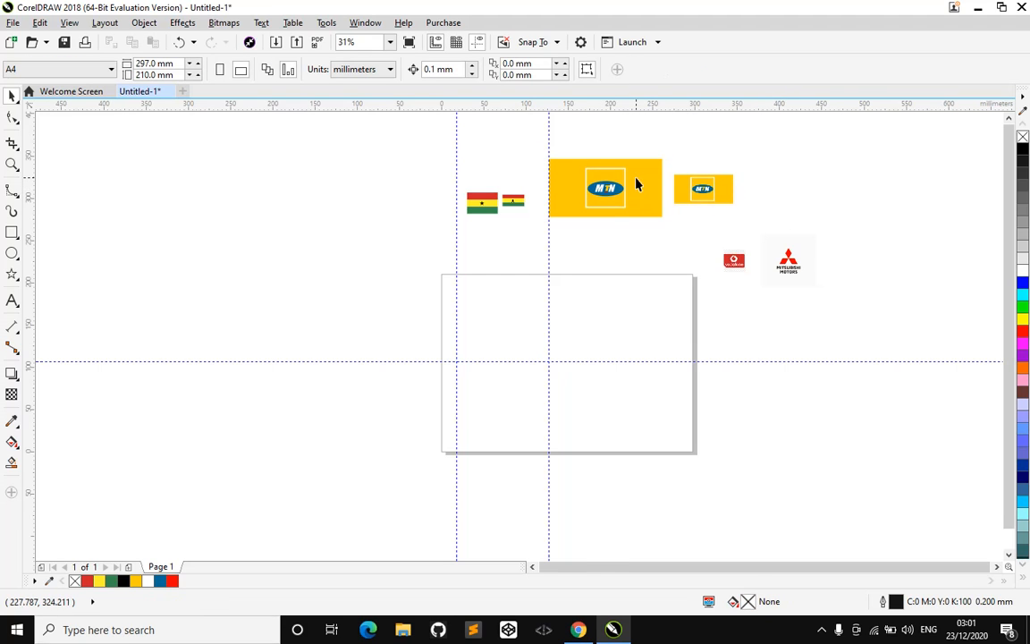
Examine the redrawn MTN logo up close, checking its oval, square frame and the letters N and M.
scroll(637, 190, "up", 2)
scroll(618, 198, "up", 2)
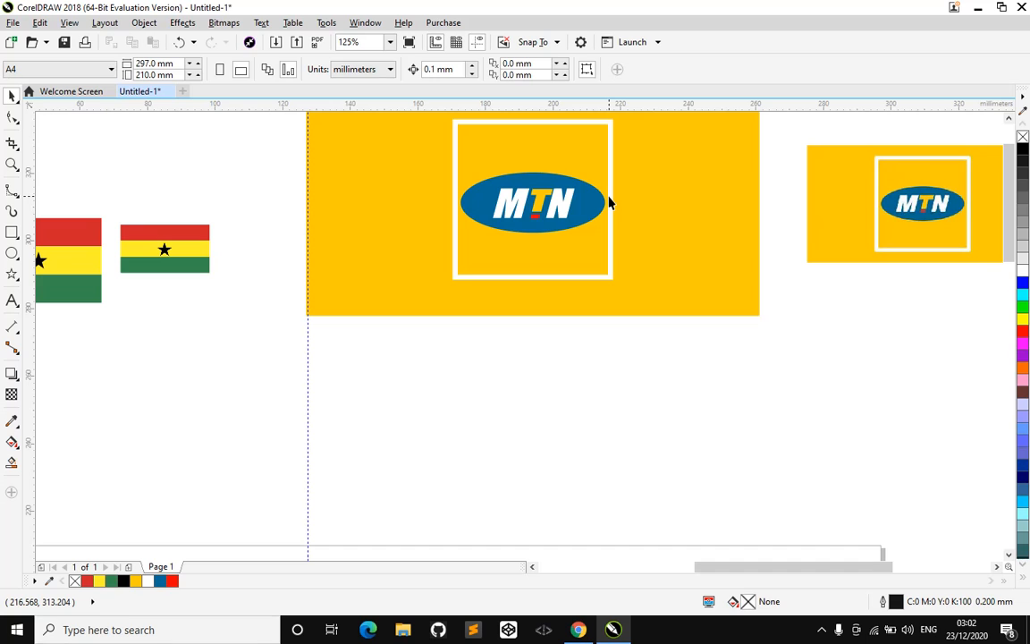
scroll(608, 202, "up", 1)
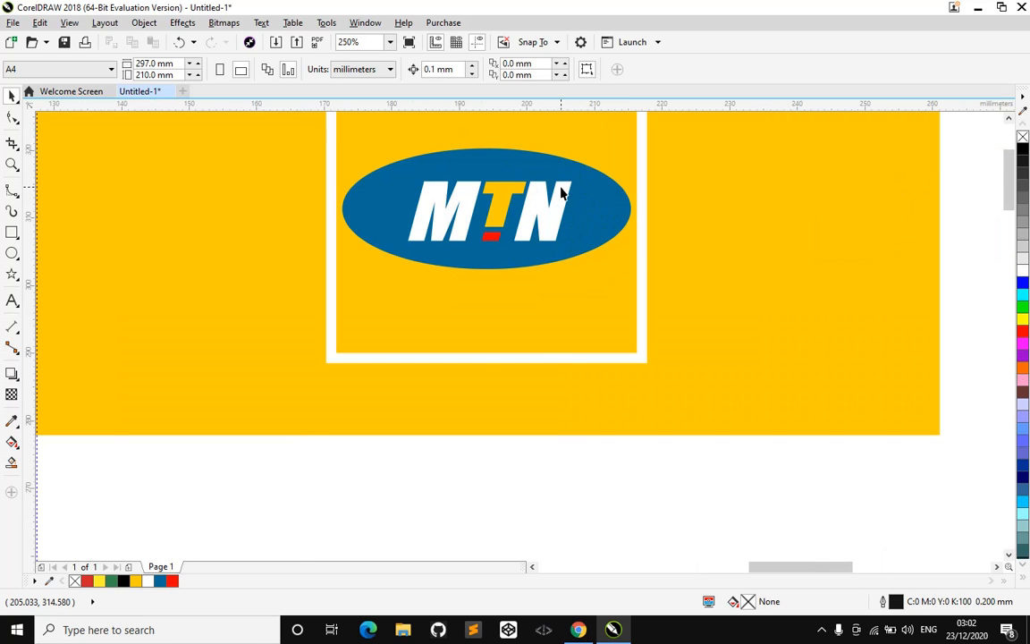
scroll(563, 195, "down", 2)
scroll(564, 195, "up", 1)
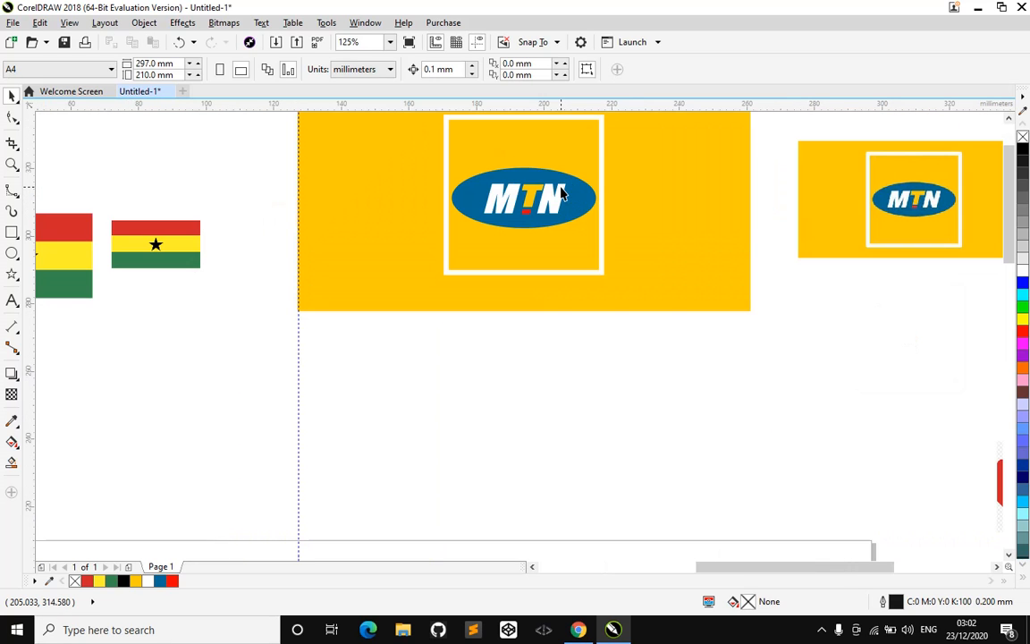
scroll(546, 195, "down", 2)
scroll(519, 191, "up", 3)
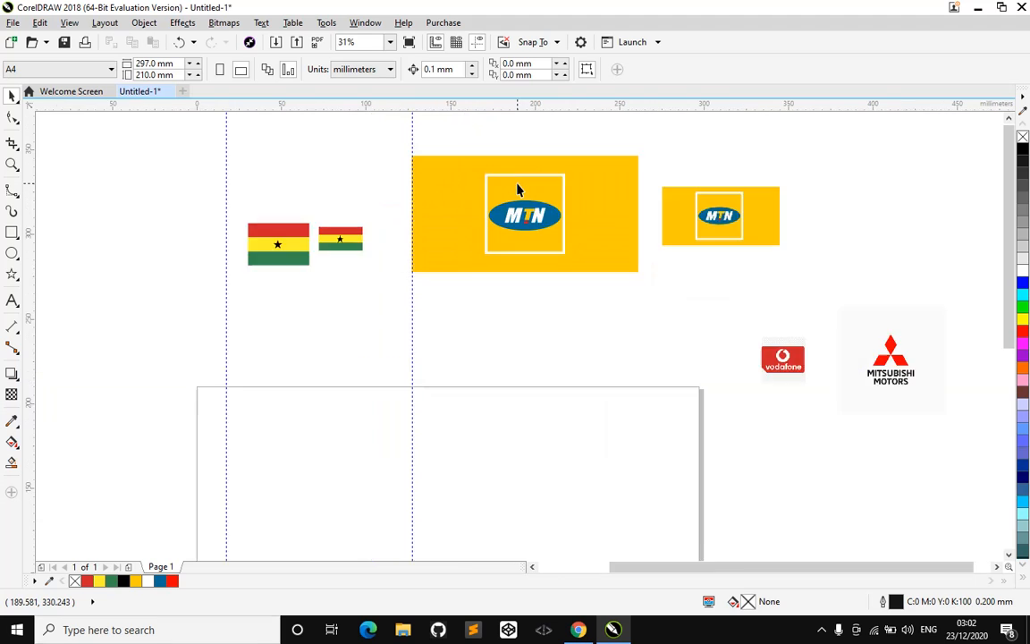
left_click(605, 309)
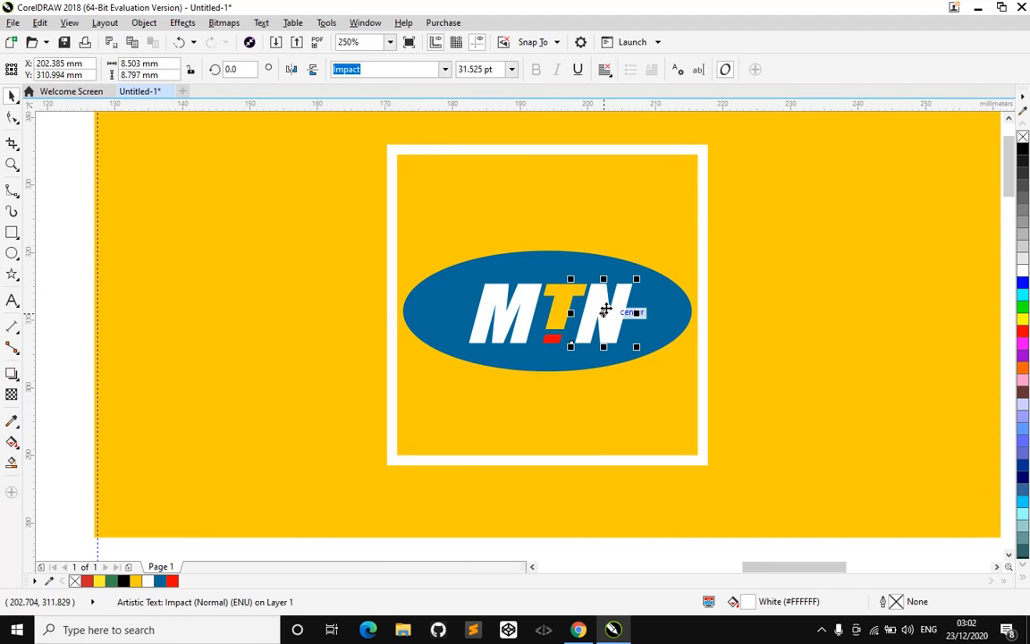
left_click(518, 312)
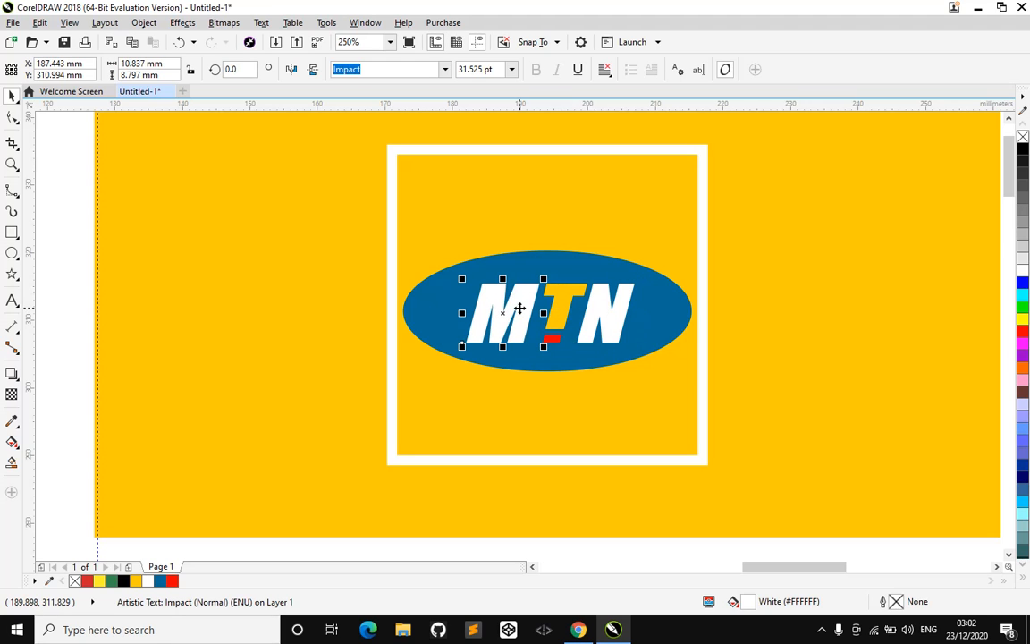
Group the redrawn MTN logo's white square frame, blue oval and lettering, leaving out the yellow background.
scroll(520, 312, "down", 2)
left_click_drag(399, 176, 727, 481)
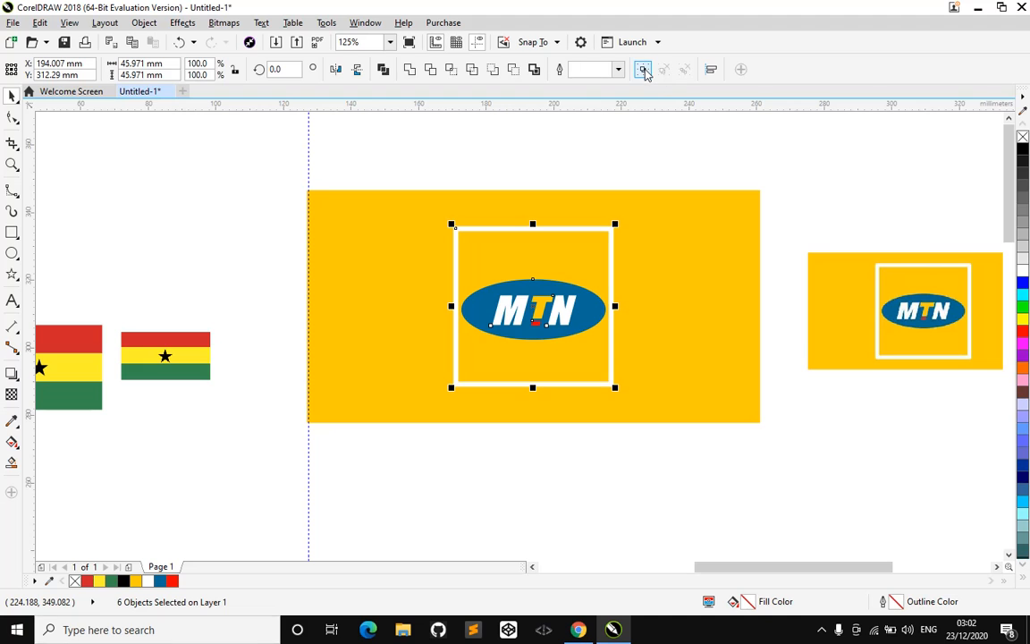
left_click(643, 69)
key("Escape")
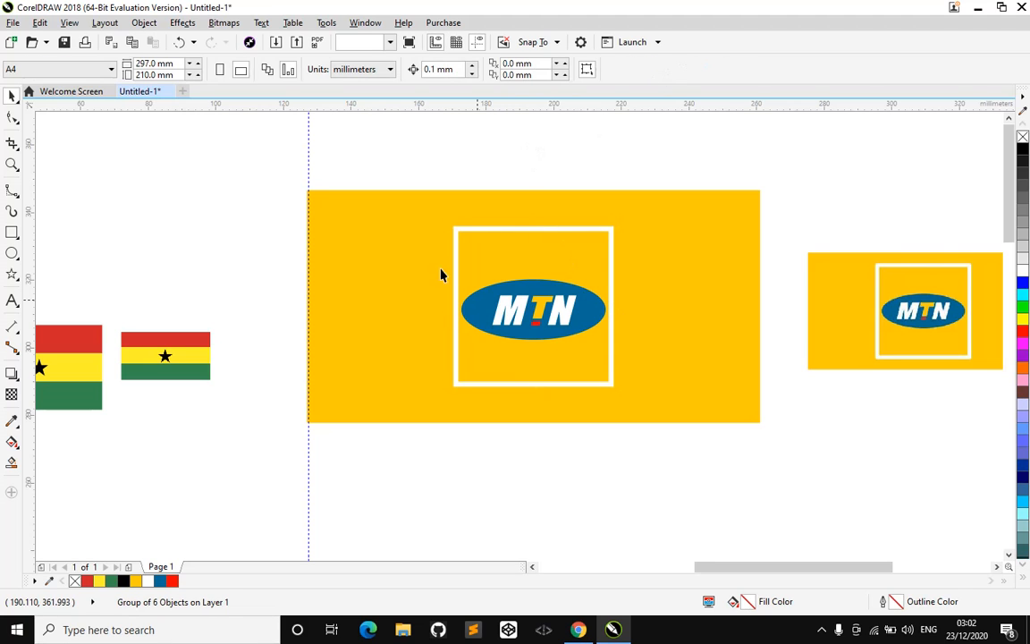
scroll(425, 240, "down", 2)
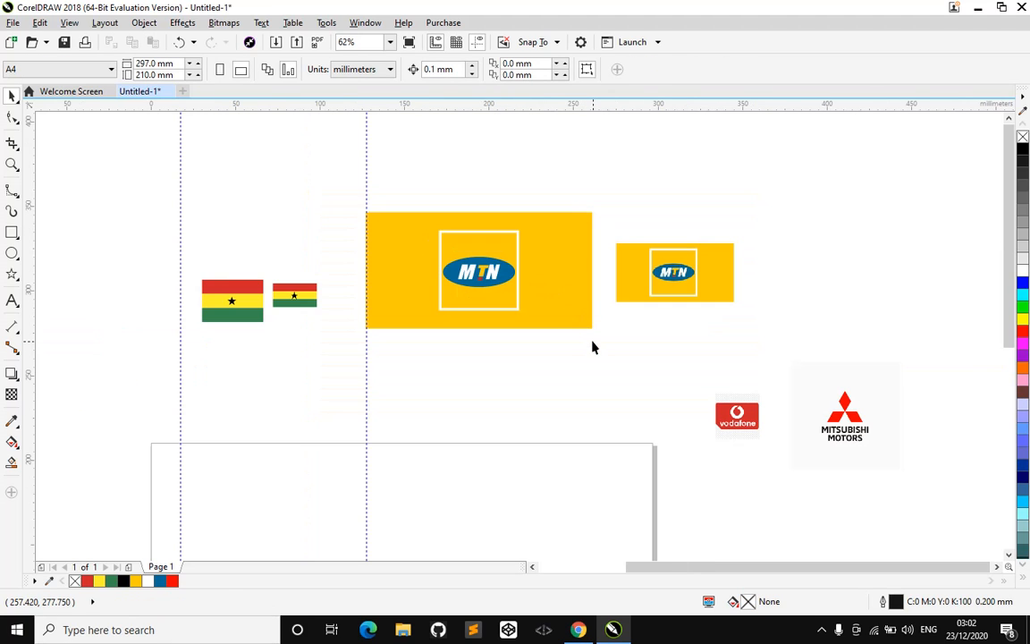
scroll(592, 347, "down", 2)
scroll(592, 349, "up", 1)
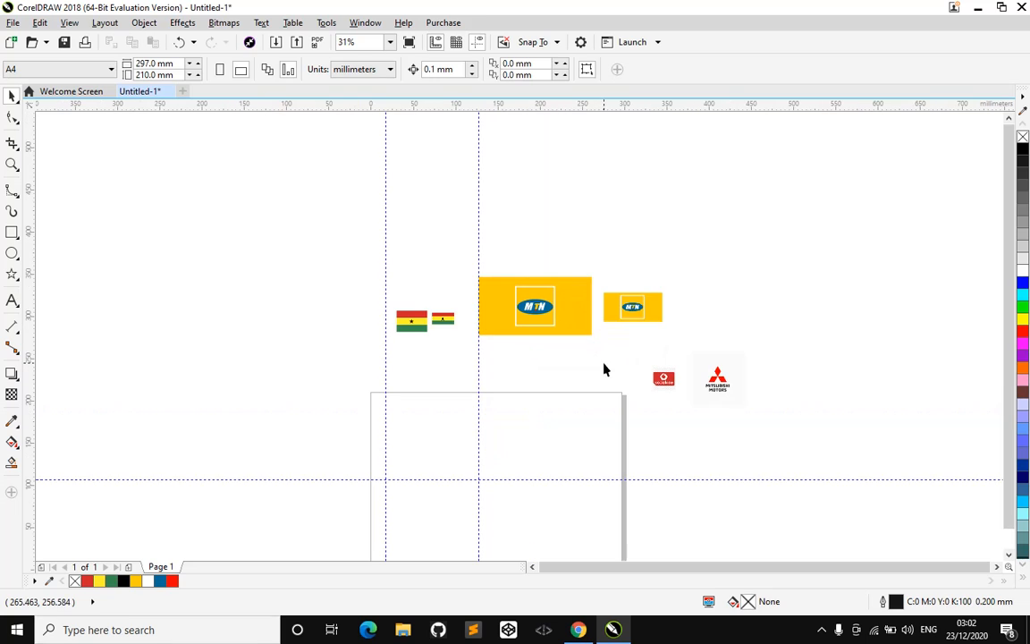
scroll(751, 257, "down", 2)
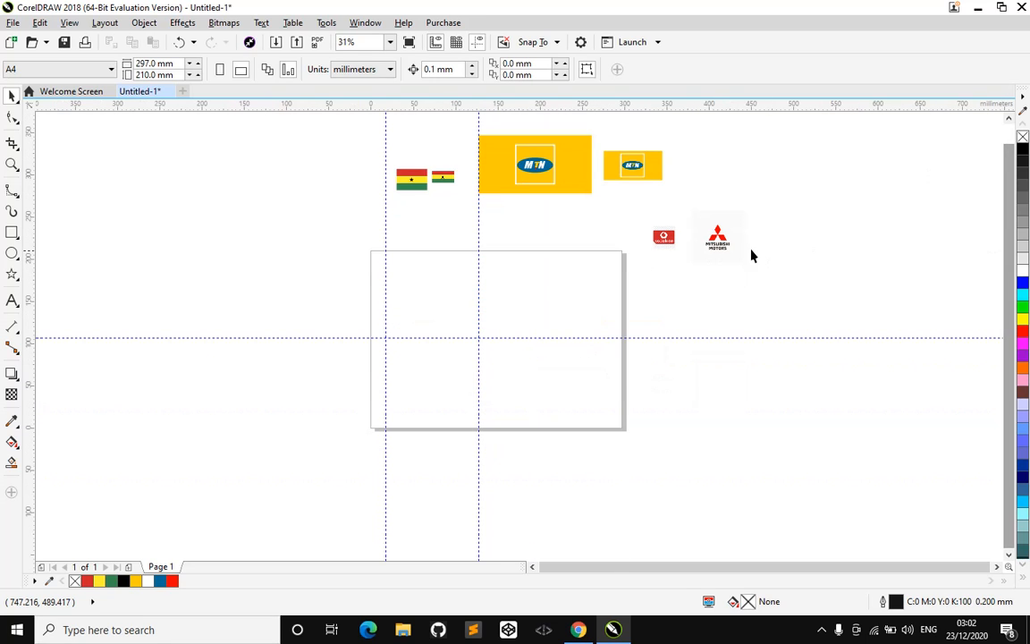
scroll(676, 255, "up", 2)
scroll(676, 255, "down", 1)
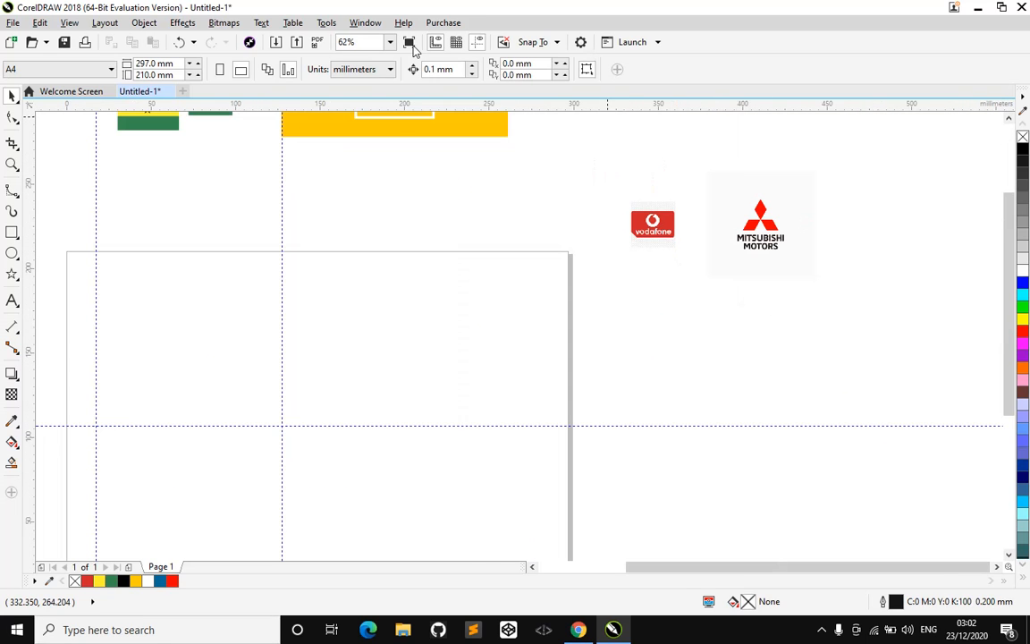
Enlarge the Vodafone reference bitmap to about 133 × 136 mm and place it over the page's right edge.
left_click(390, 43)
left_click(386, 67)
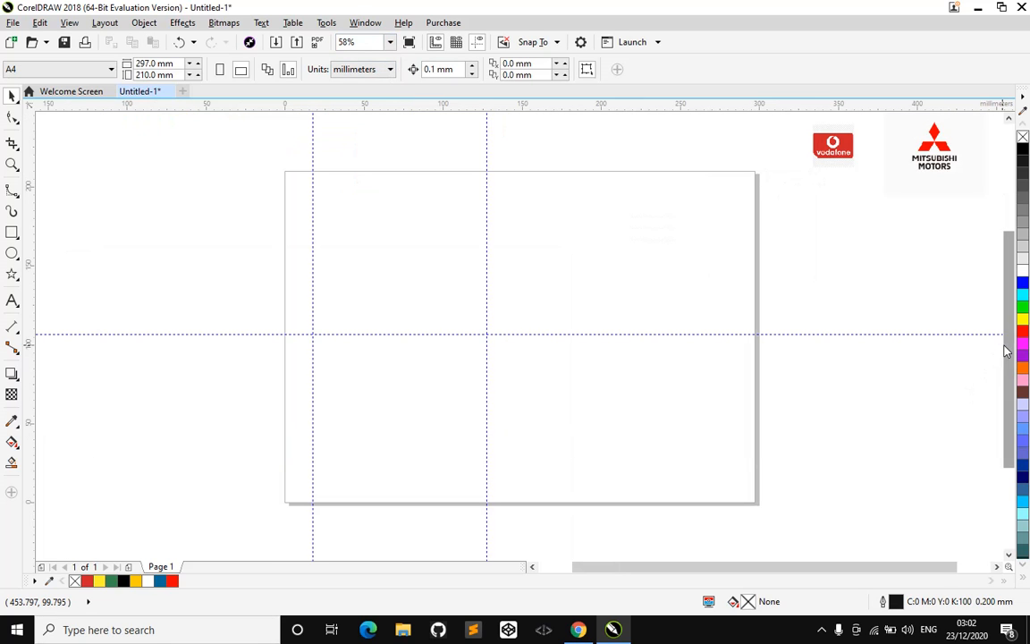
mouse_move(1007, 352)
left_mouse_down()
mouse_move(1008, 240)
mouse_move(1009, 360)
left_mouse_up()
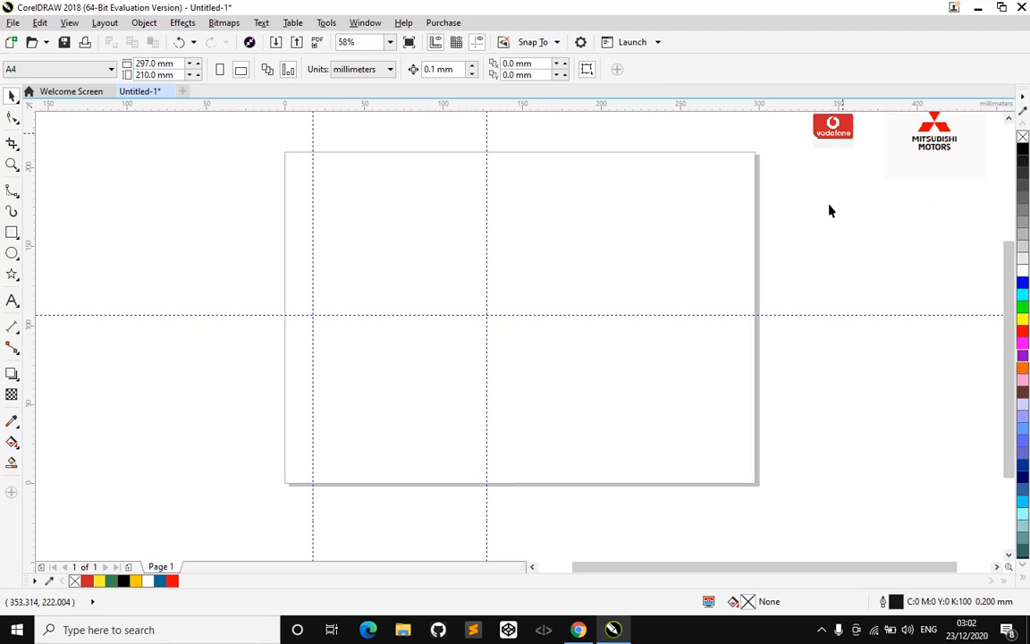
left_click_drag(836, 132, 929, 442)
left_click_drag(890, 396, 905, 369)
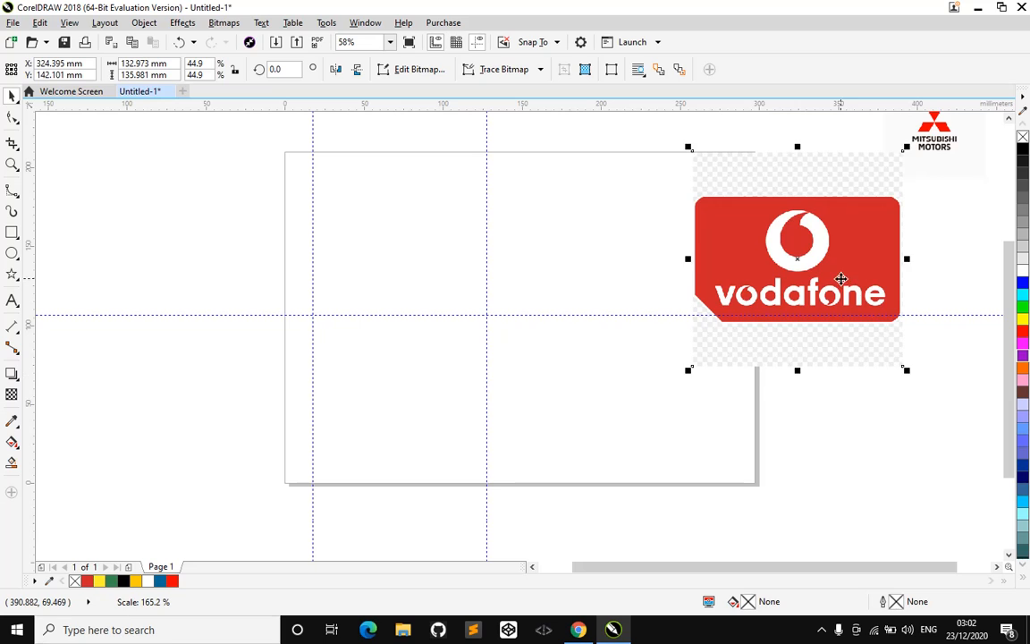
left_click_drag(840, 279, 869, 302)
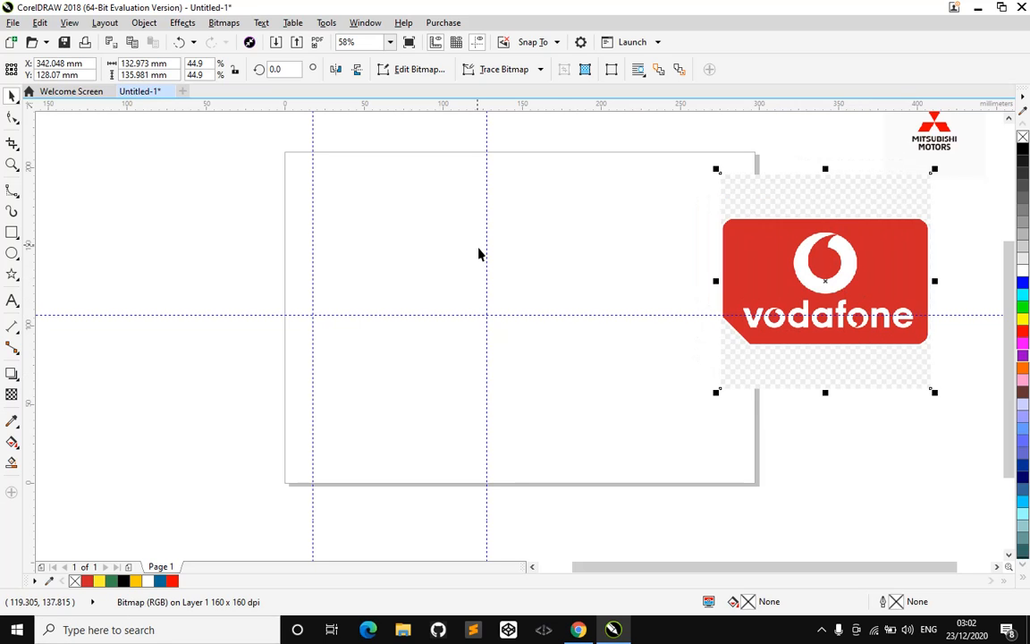
left_click(557, 239)
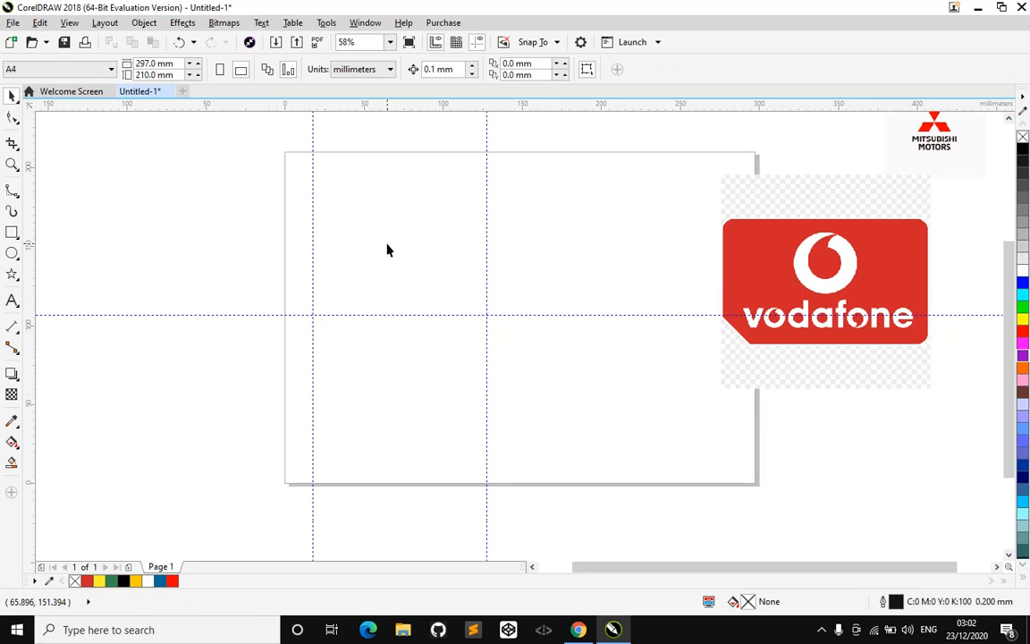
Draw a rectangle about 206 × 104 mm with the Rectangle tool and position it near the middle of the page.
left_click(12, 233)
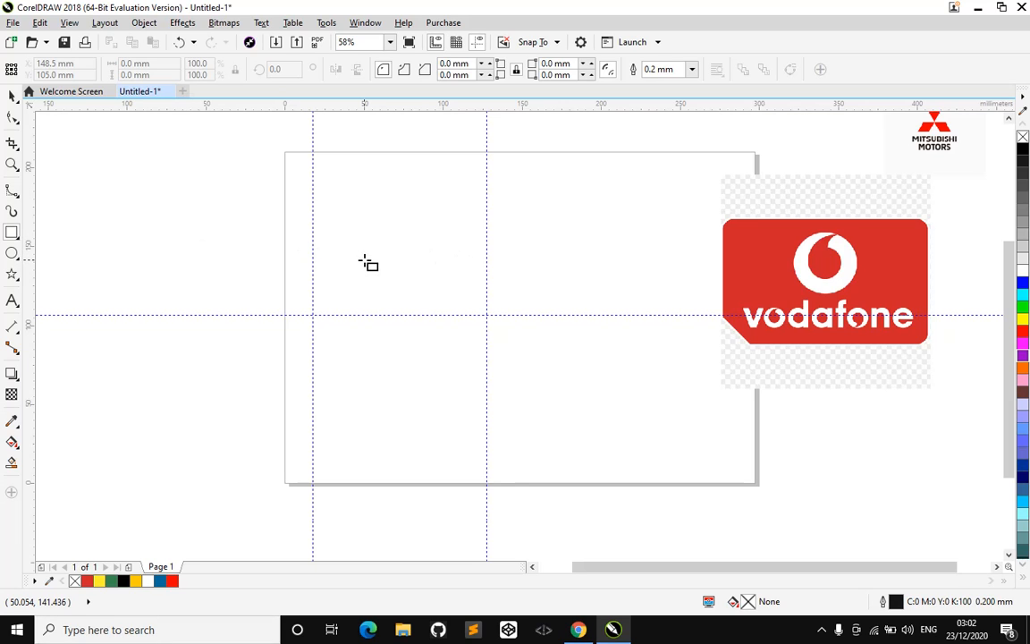
left_click_drag(324, 244, 649, 409)
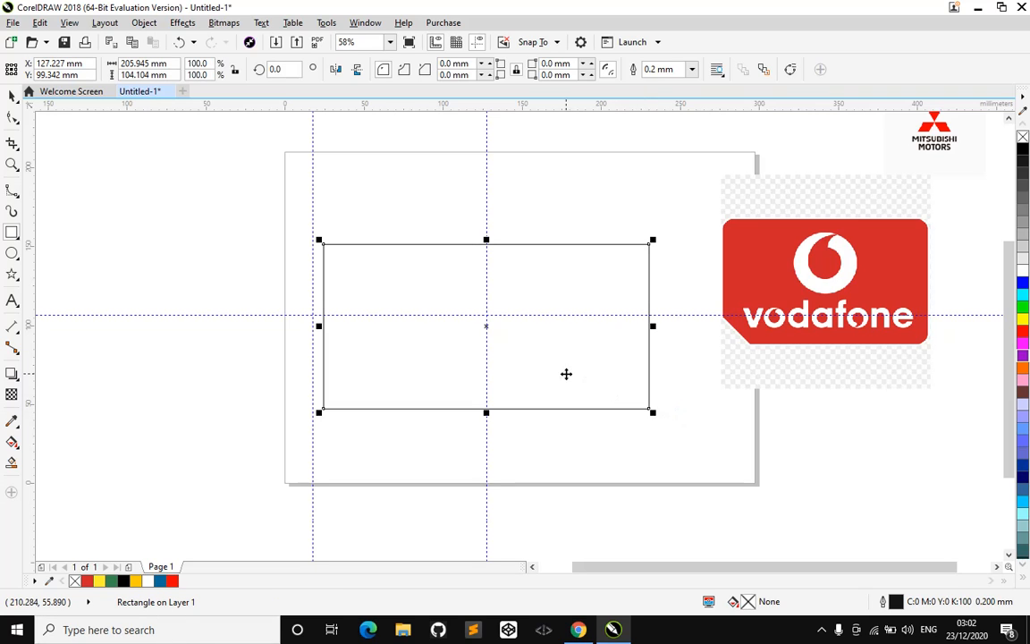
key("space")
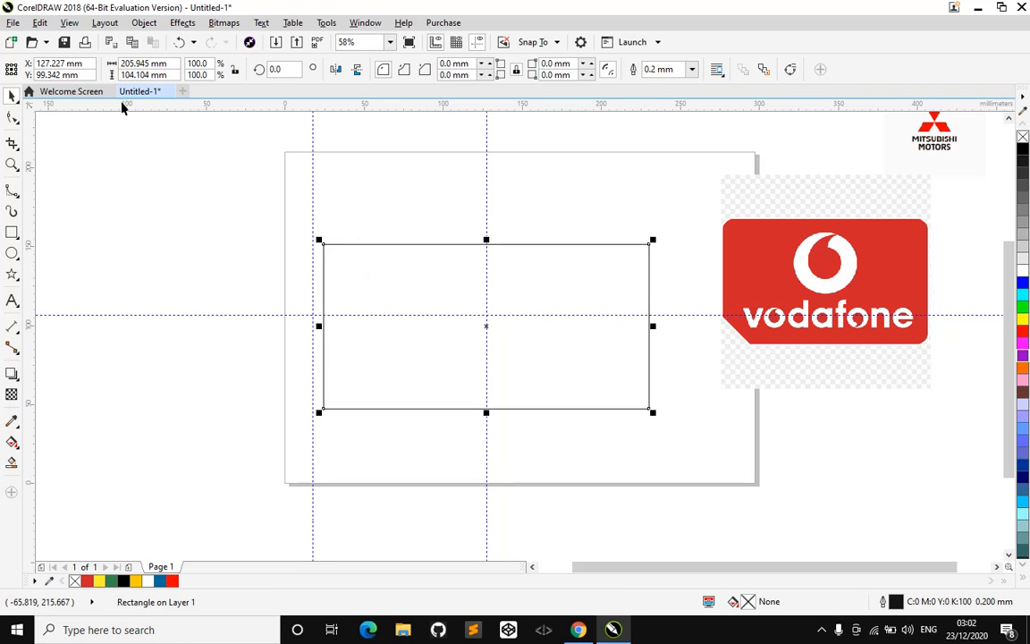
mouse_move(394, 258)
left_mouse_down()
mouse_move(404, 253)
mouse_move(395, 245)
left_mouse_up()
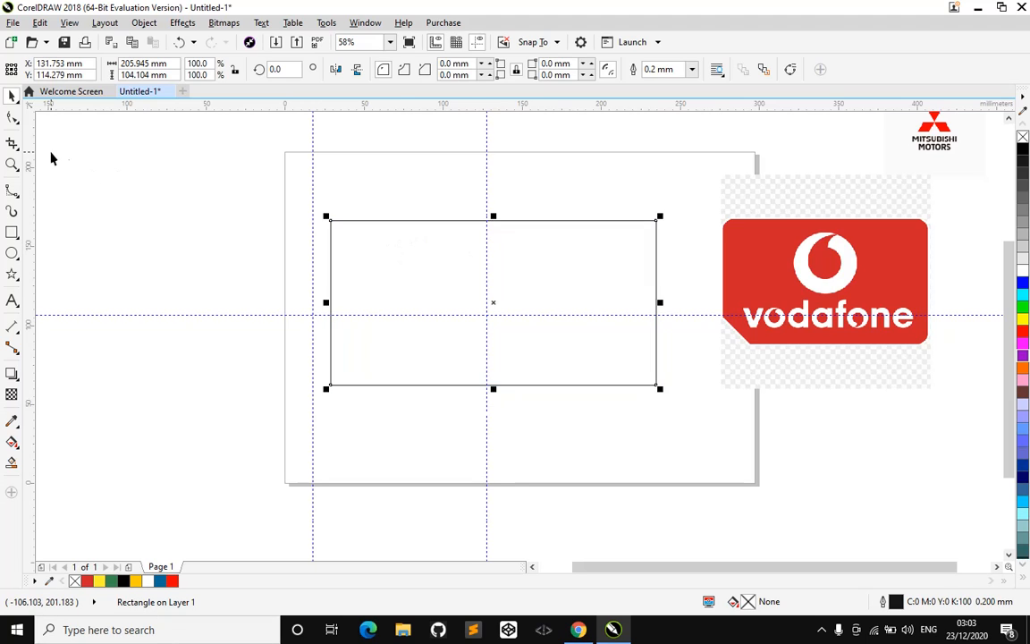
Round all four corners of the rectangle to a radius of about 12.7 mm with the Shape tool.
left_click(13, 117)
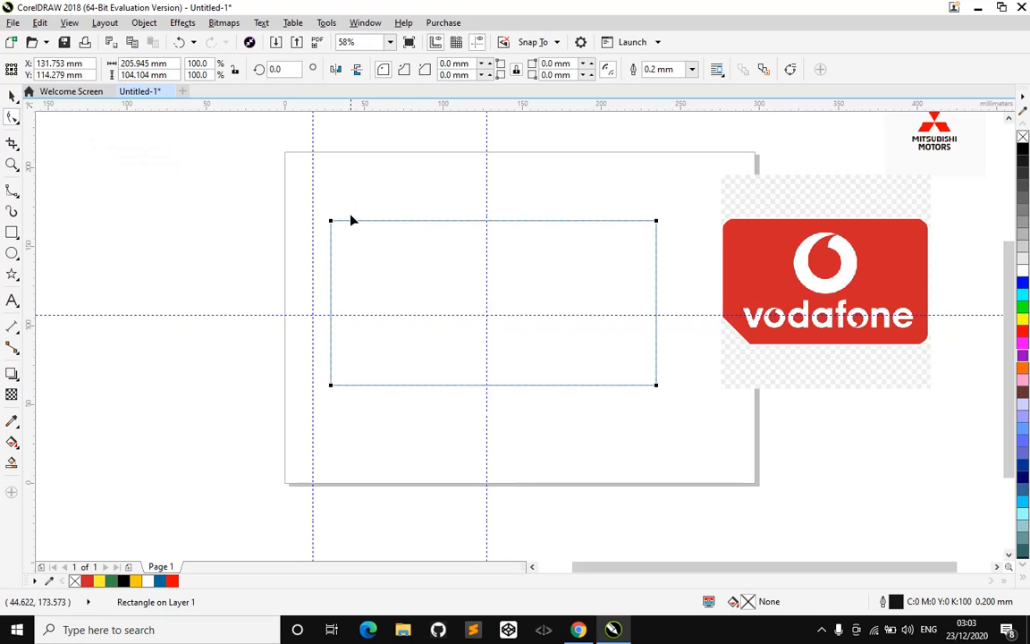
mouse_move(332, 225)
left_mouse_down()
mouse_move(373, 250)
mouse_move(350, 233)
left_mouse_up()
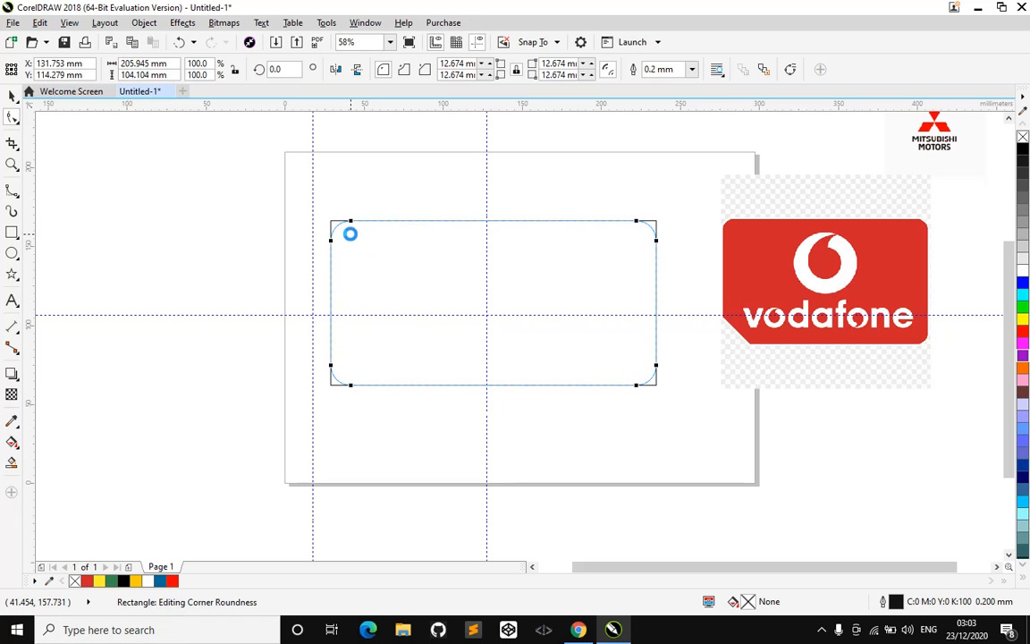
key("space")
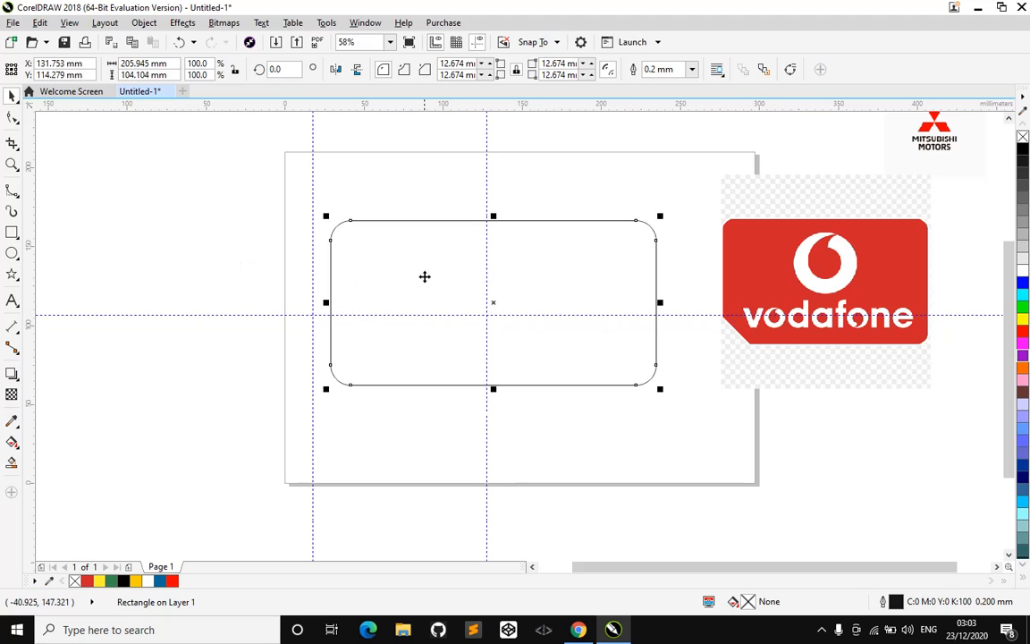
Convert the rounded rectangle to curves and activate the Shape tool for editing its nodes.
left_click(423, 278)
left_click(419, 270)
left_click(143, 22)
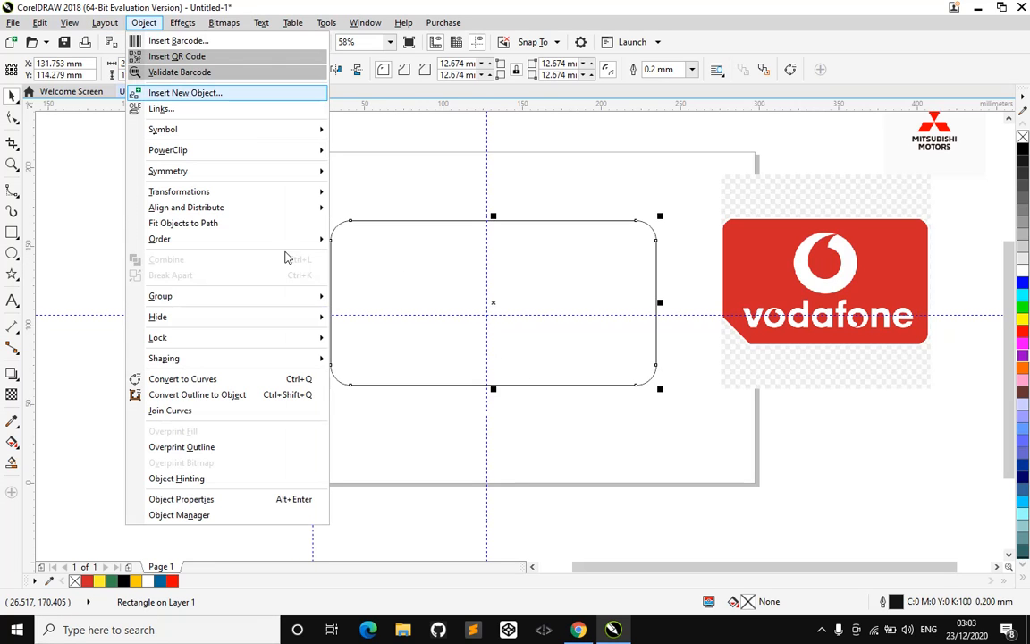
mouse_move(318, 296)
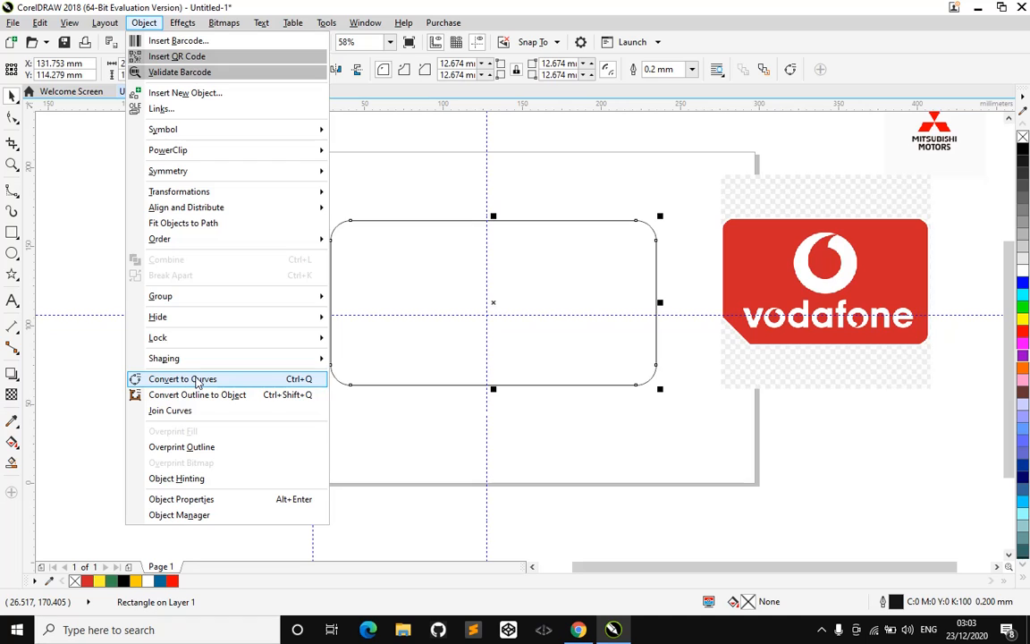
left_click(199, 382)
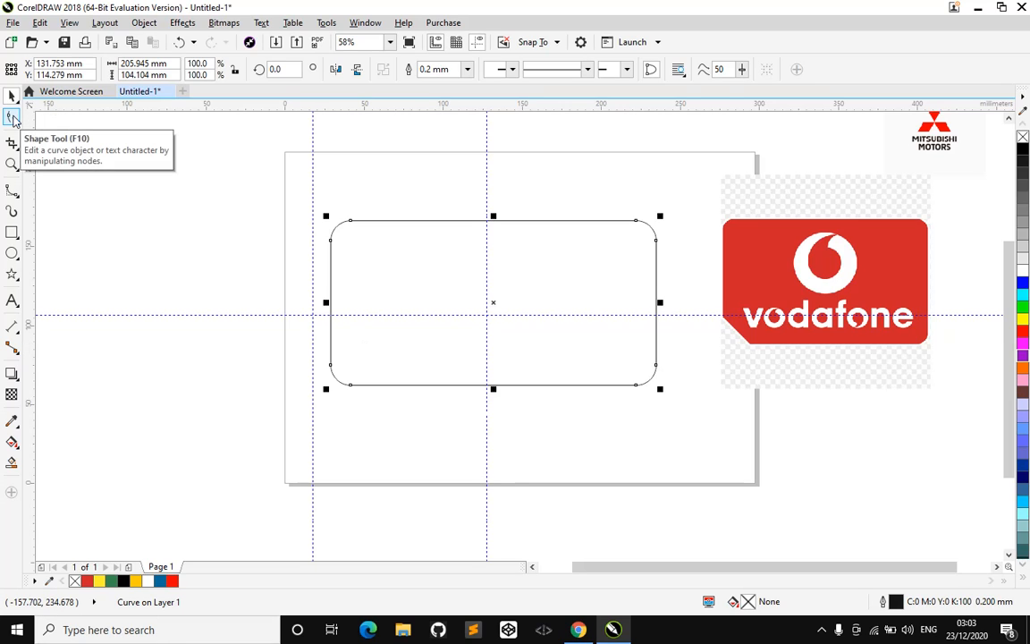
left_click(13, 120)
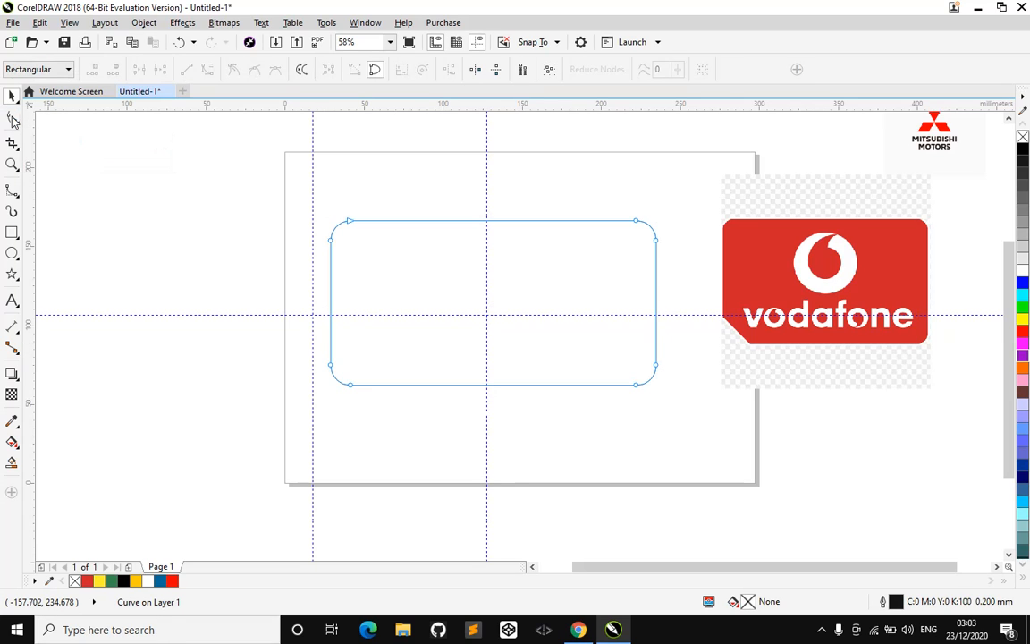
Add nodes on the bottom and left edges near the rounded rectangle's lower-left corner and delete the upper node of that corner's arc.
double_click(388, 385)
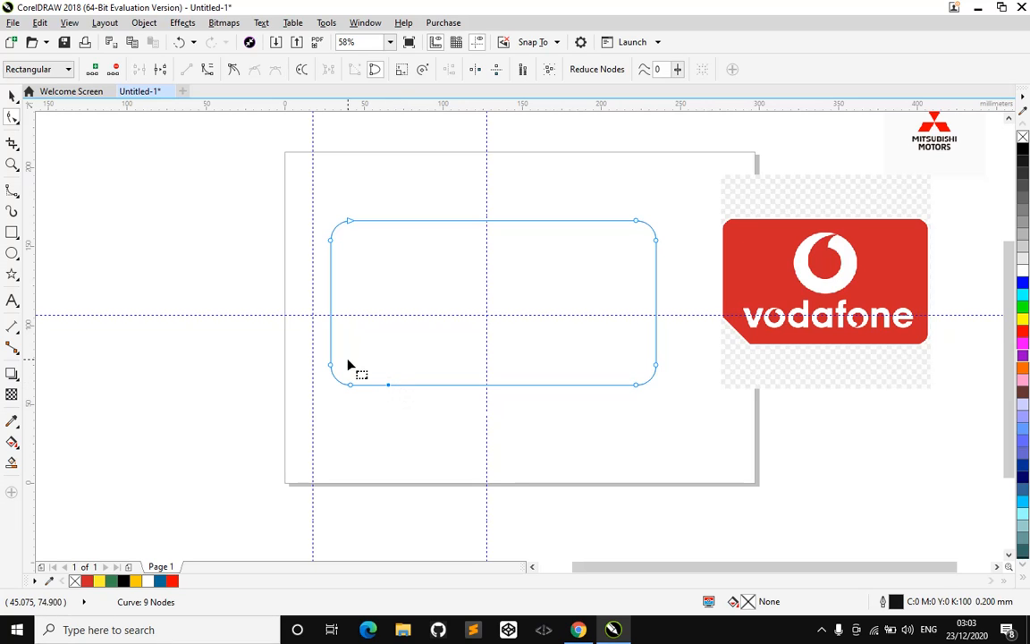
double_click(331, 338)
double_click(331, 366)
double_click(349, 385)
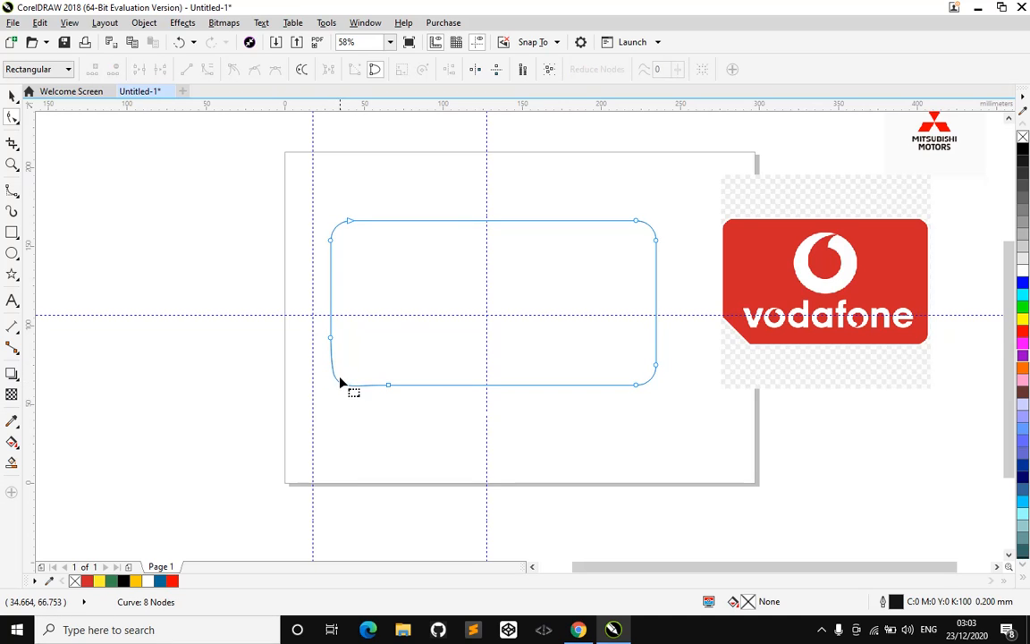
right_click(334, 381)
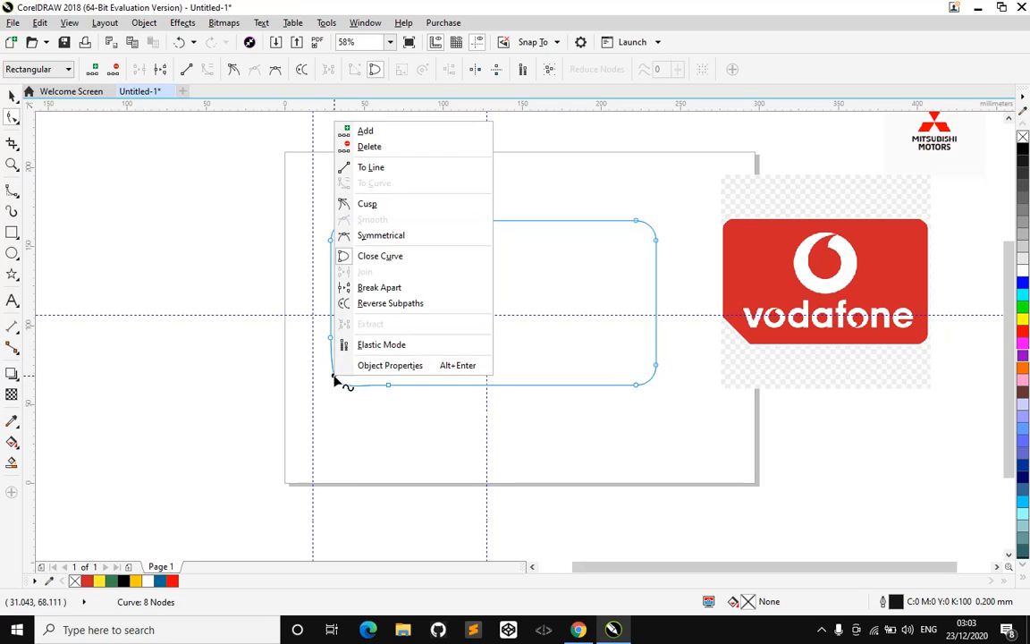
left_click(375, 171)
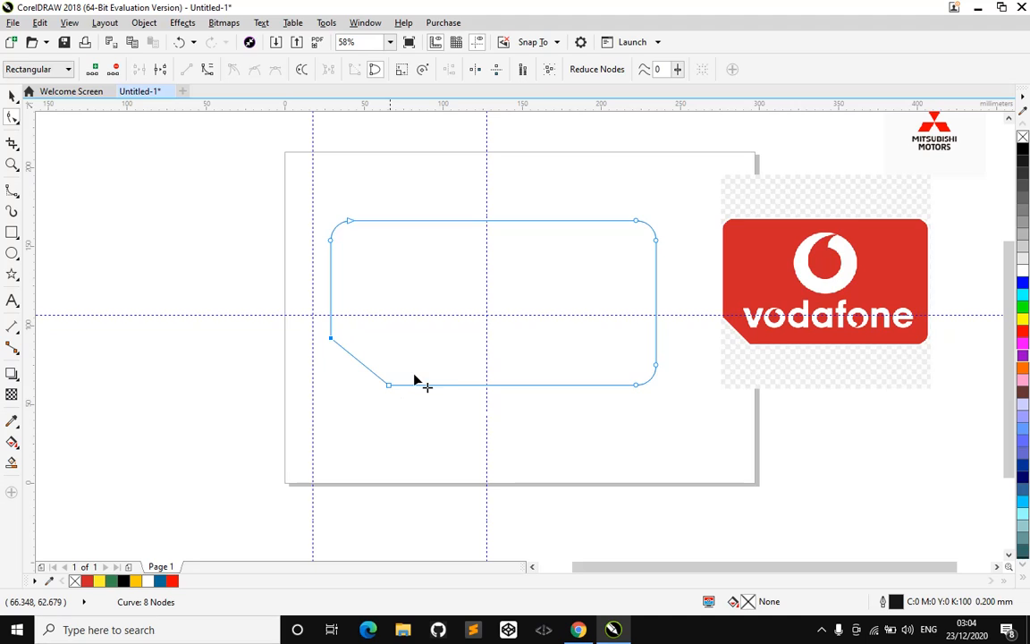
key("ctrl+z")
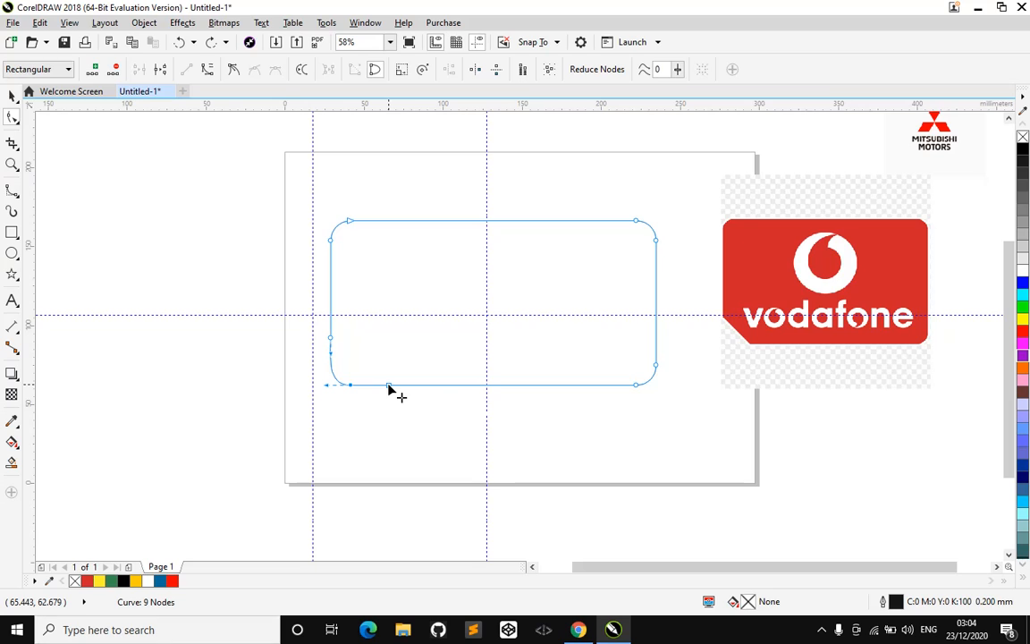
Move both added nodes closer to the lower-left corner, delete the remaining arc node and convert the segment between them to a straight line.
left_click_drag(388, 387, 373, 388)
left_click_drag(331, 338, 331, 350)
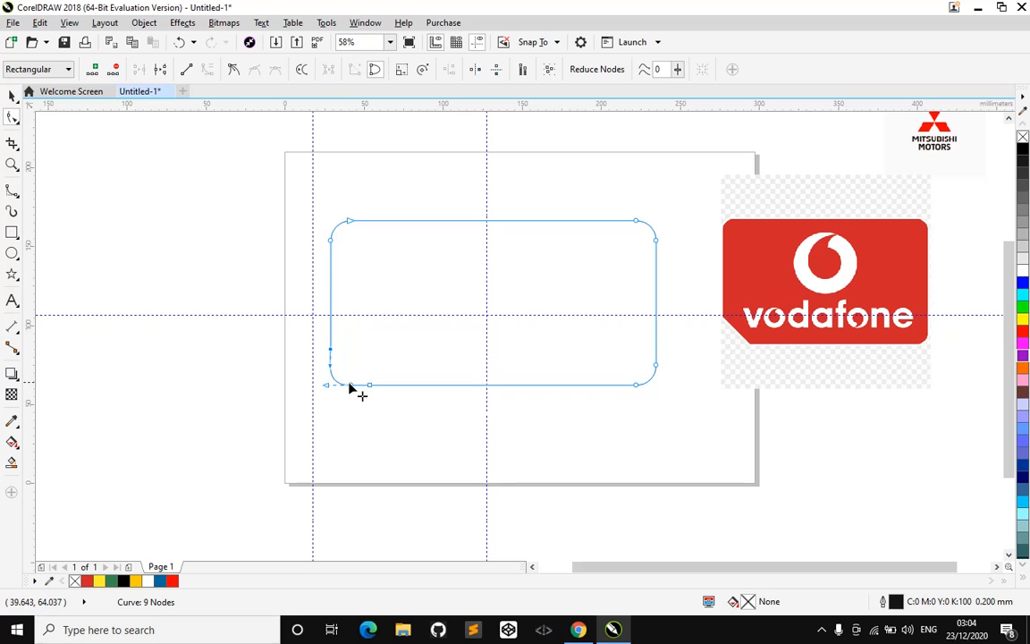
double_click(350, 386)
right_click(336, 382)
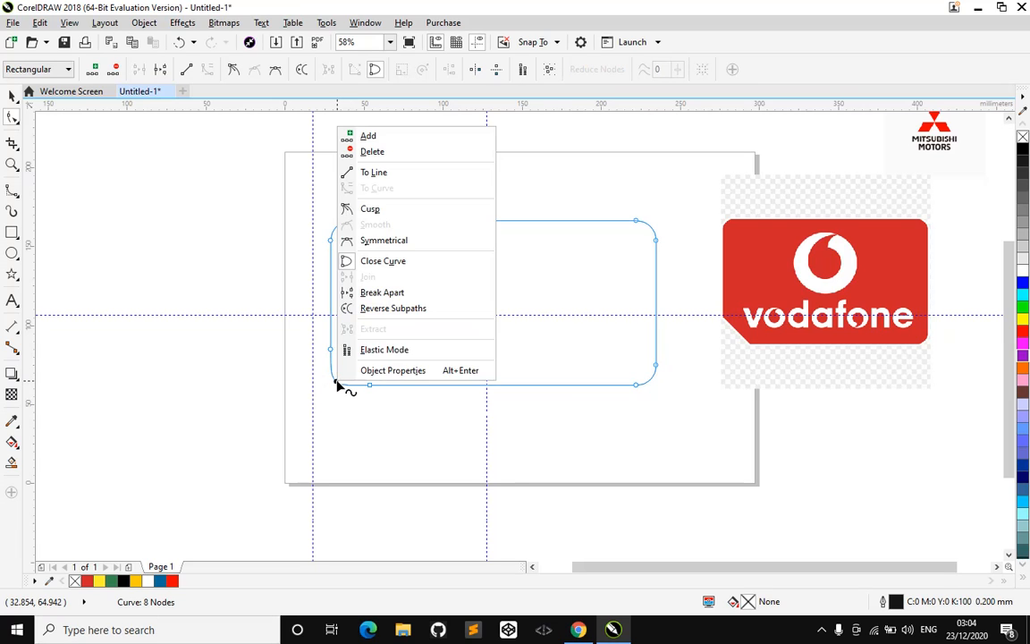
left_click(384, 173)
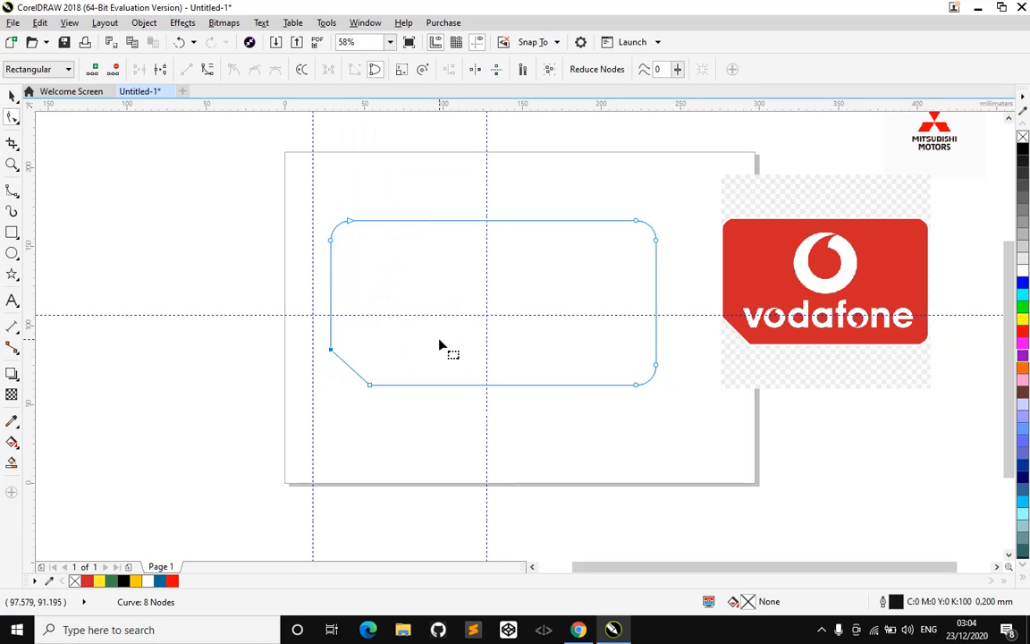
left_click(12, 96)
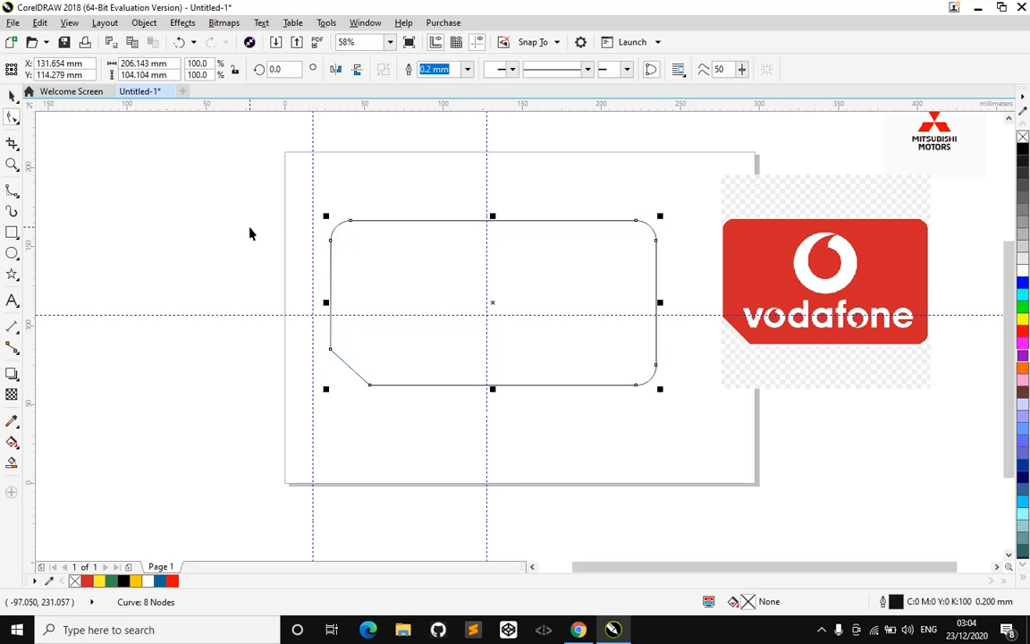
Fill the cut-corner rectangle with the red sampled from the Vodafone reference bitmap (#CC2128) and remove its outline.
left_click(442, 257)
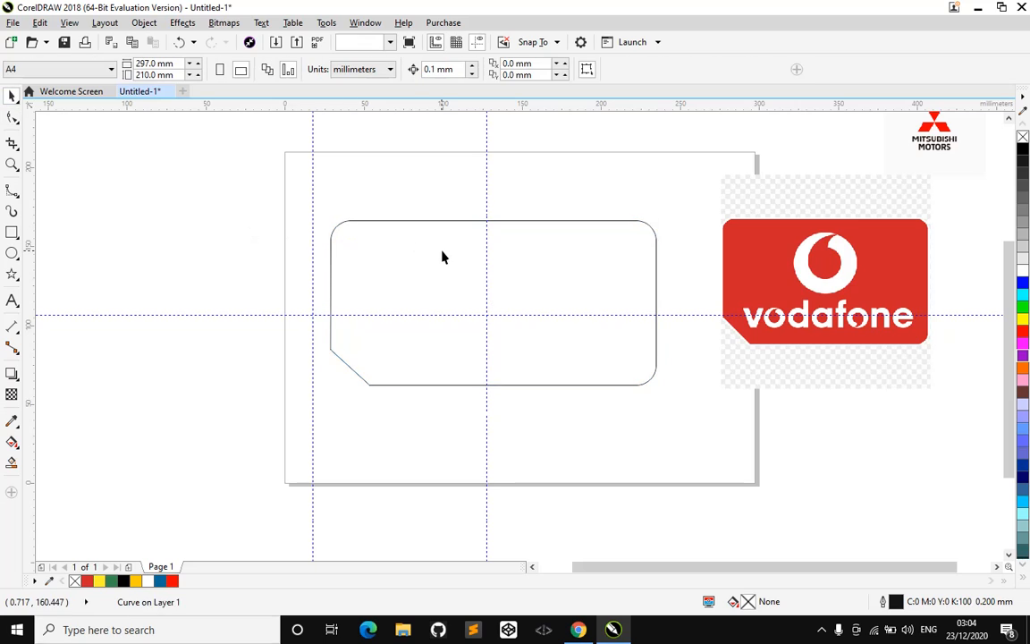
left_click(13, 420)
left_click(756, 260)
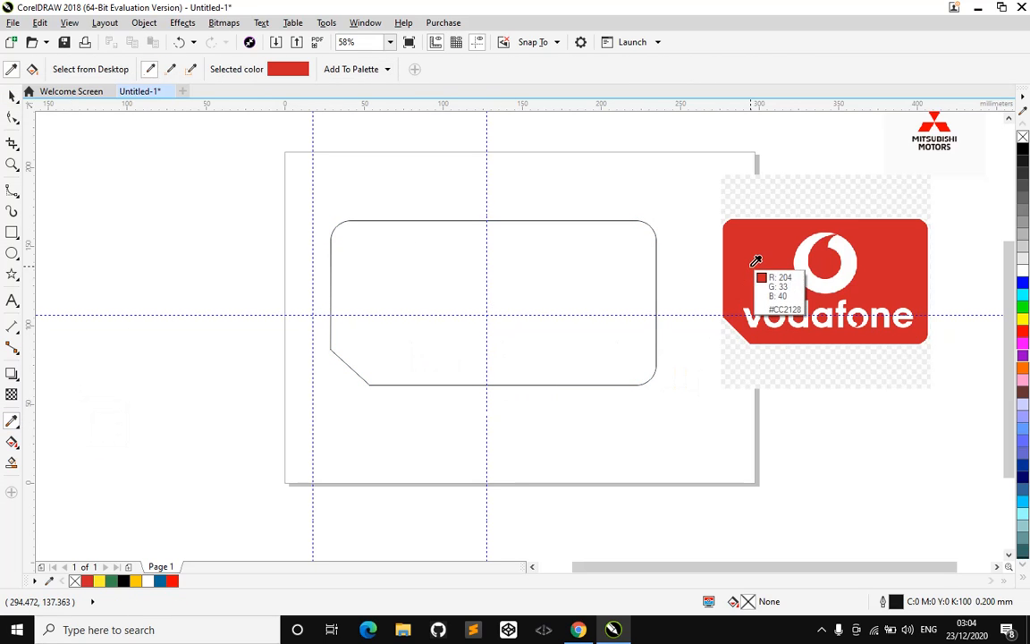
left_click(520, 267)
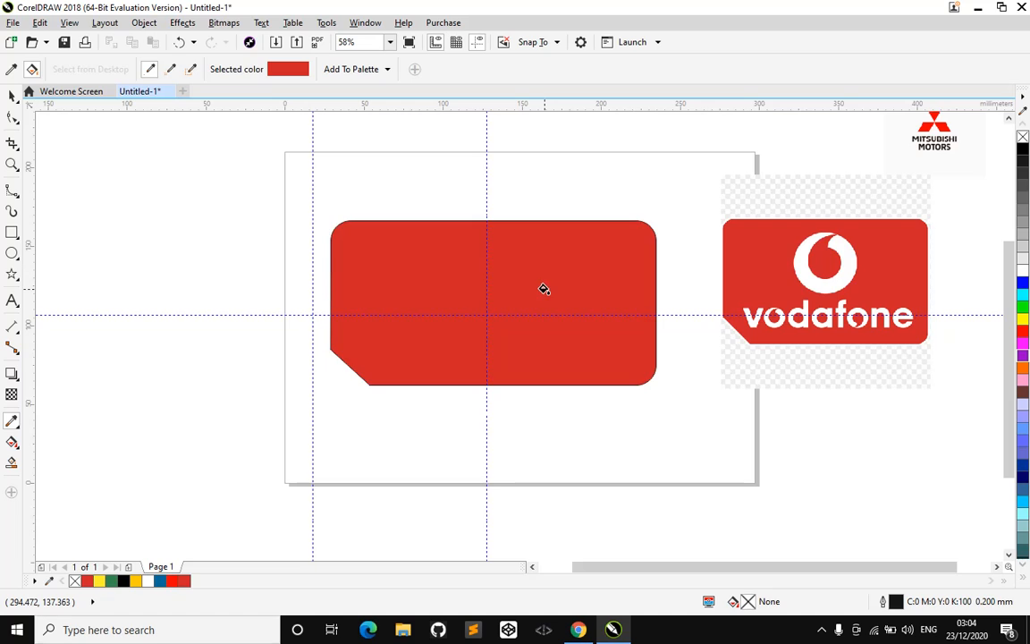
key("space")
left_click(560, 297)
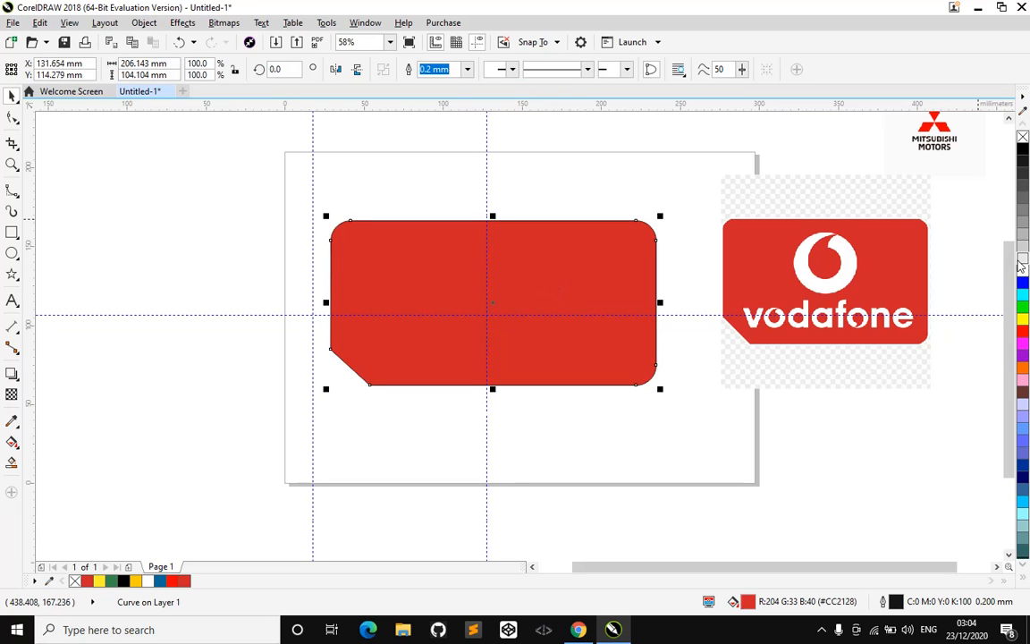
right_click(1023, 138)
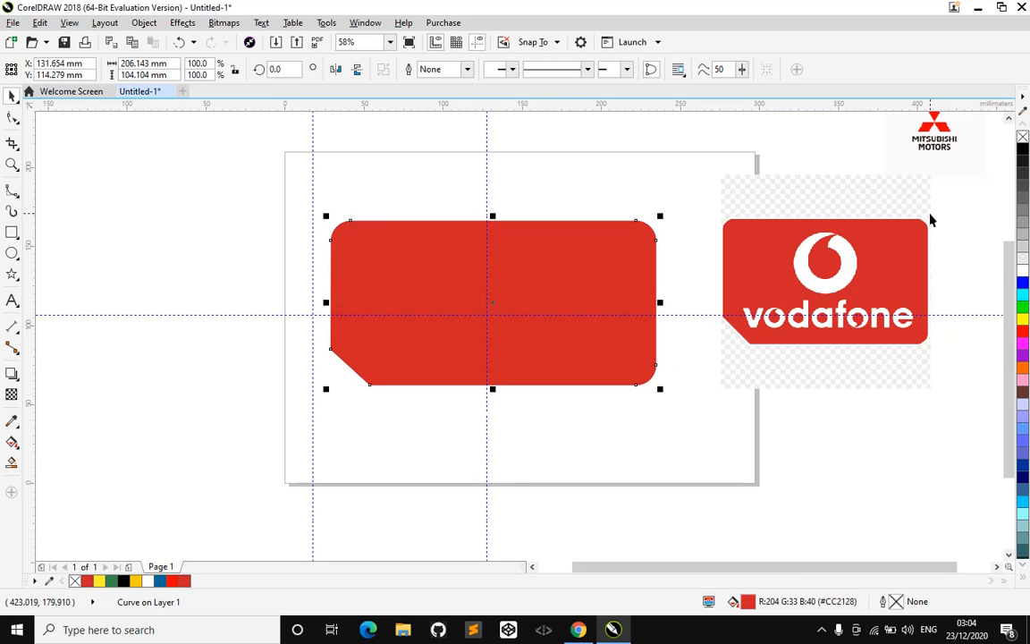
left_click(575, 181)
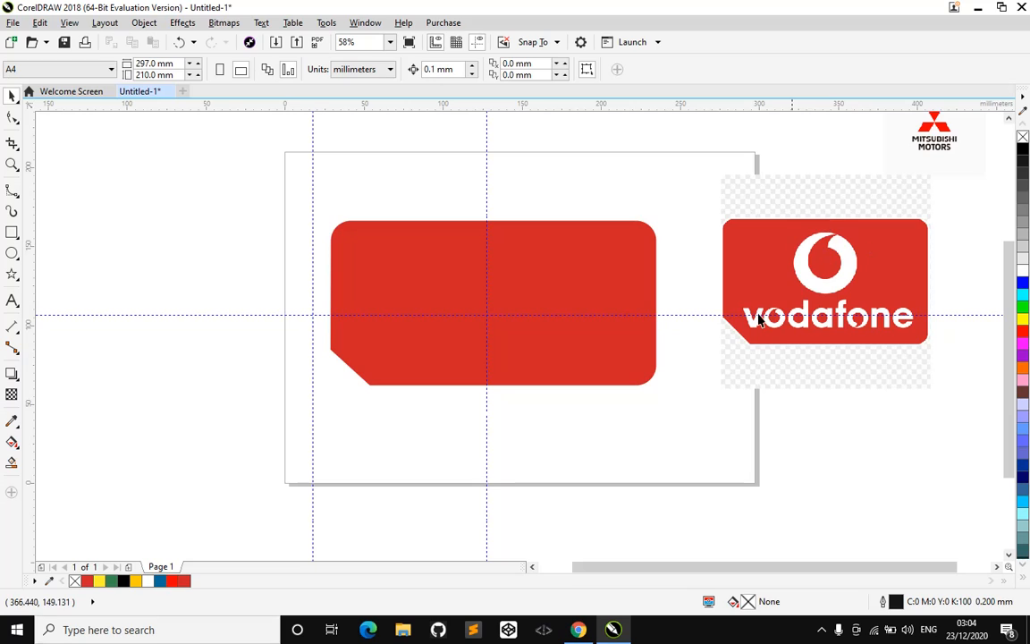
Draw a 65 mm circle inside the red shape and create a concentric copy scaled down to 35 mm.
left_click(12, 254)
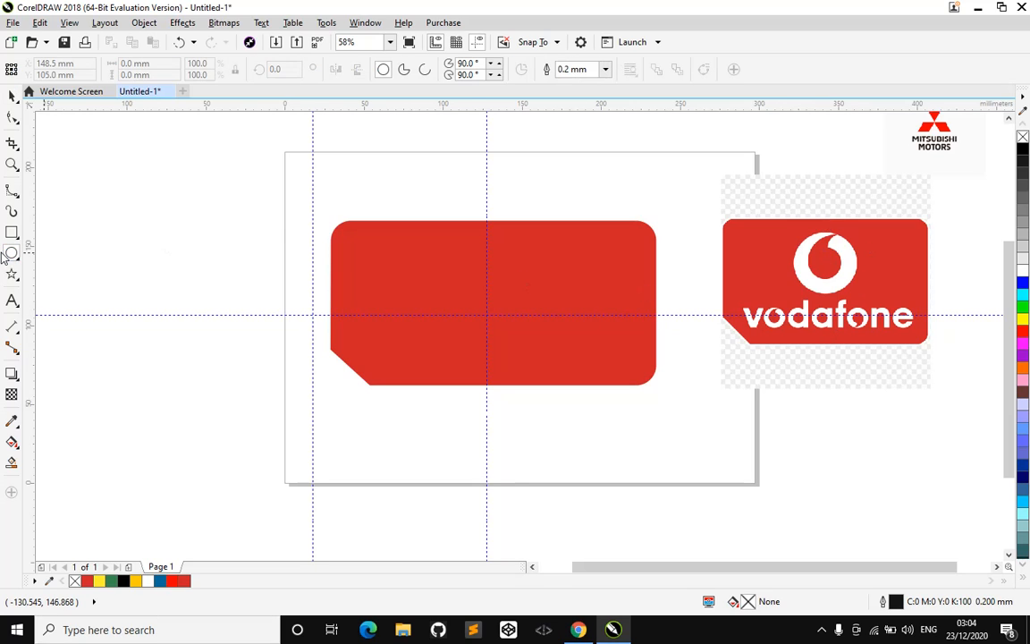
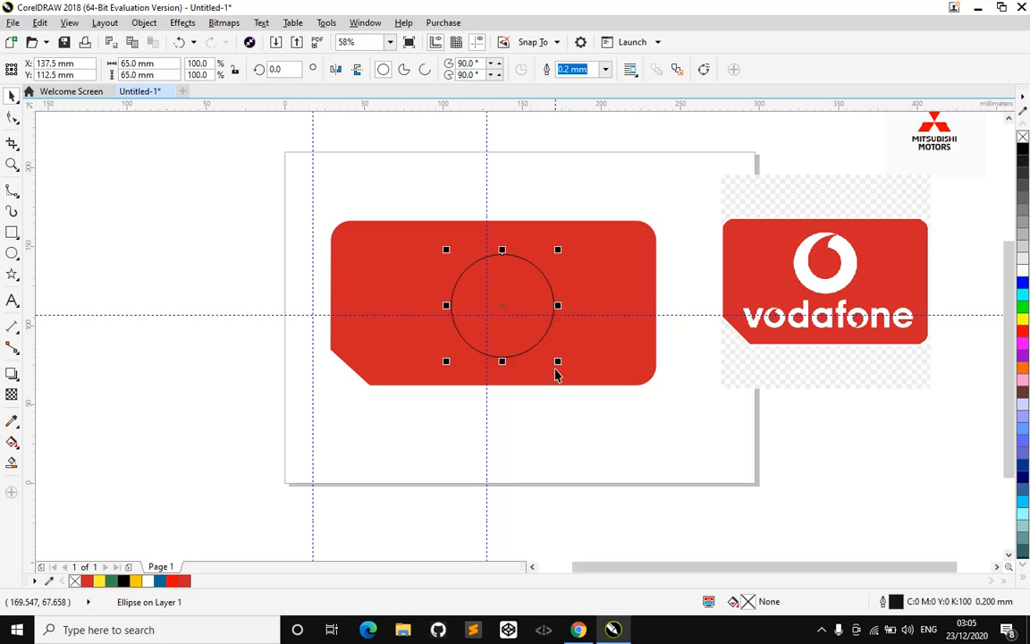
left_click_drag(558, 363, 536, 337)
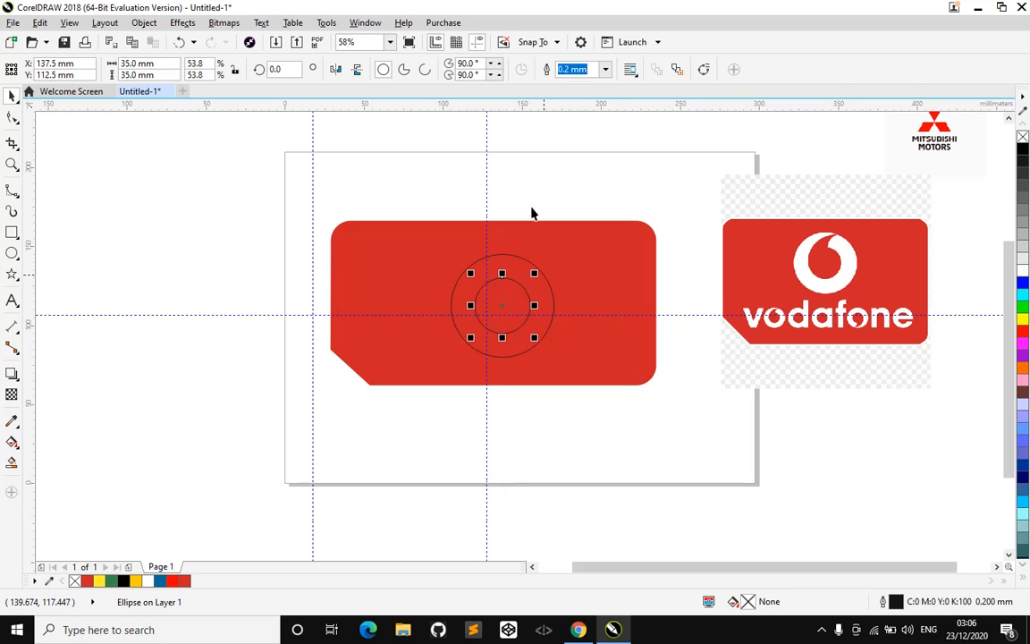
left_click(519, 170)
Fill the outer 65 mm circle with white and remove its outline.
left_click(528, 266)
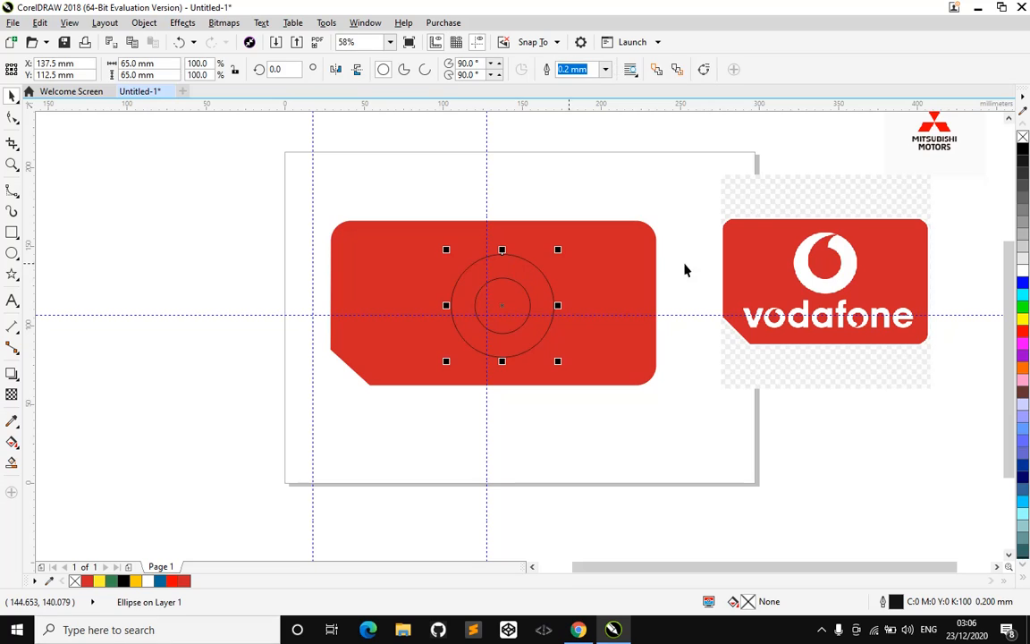
left_click(1021, 271)
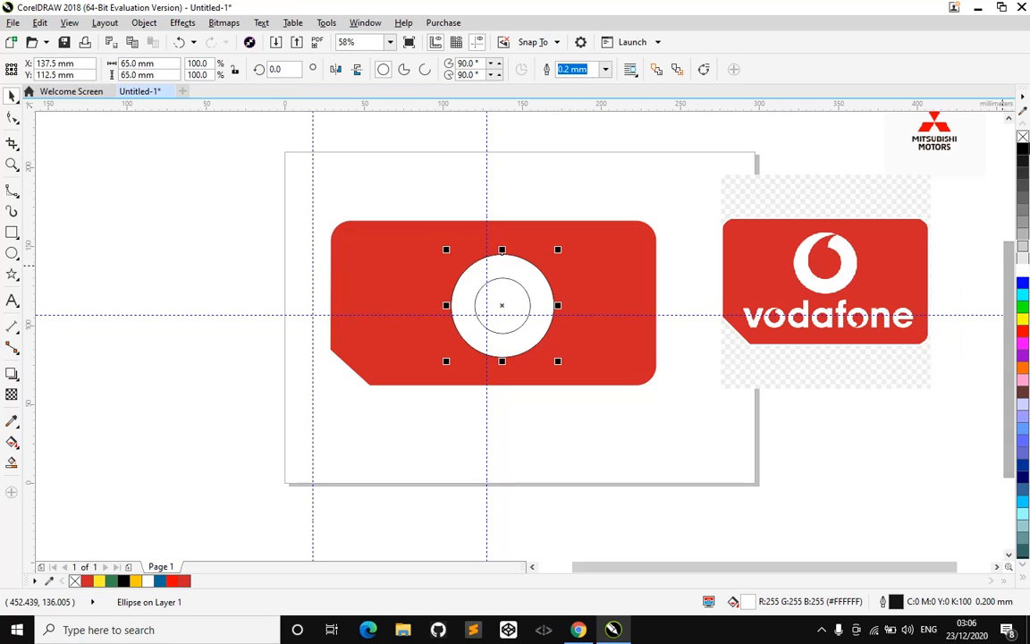
right_click(1022, 138)
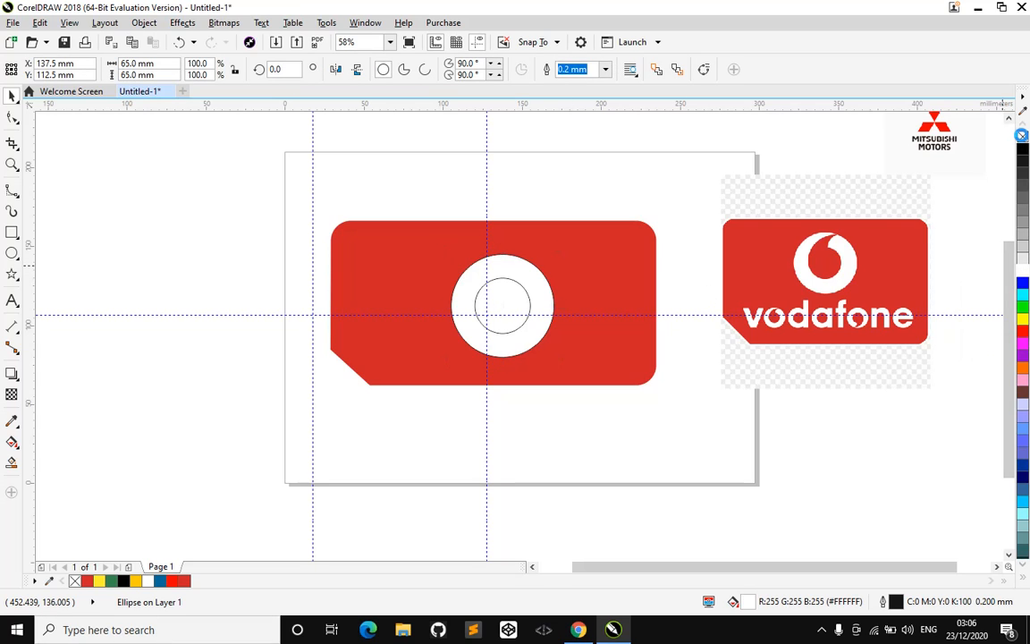
Fill the inner 35 mm circle with the sampled red #CC2128 and remove its outline.
left_click(502, 302)
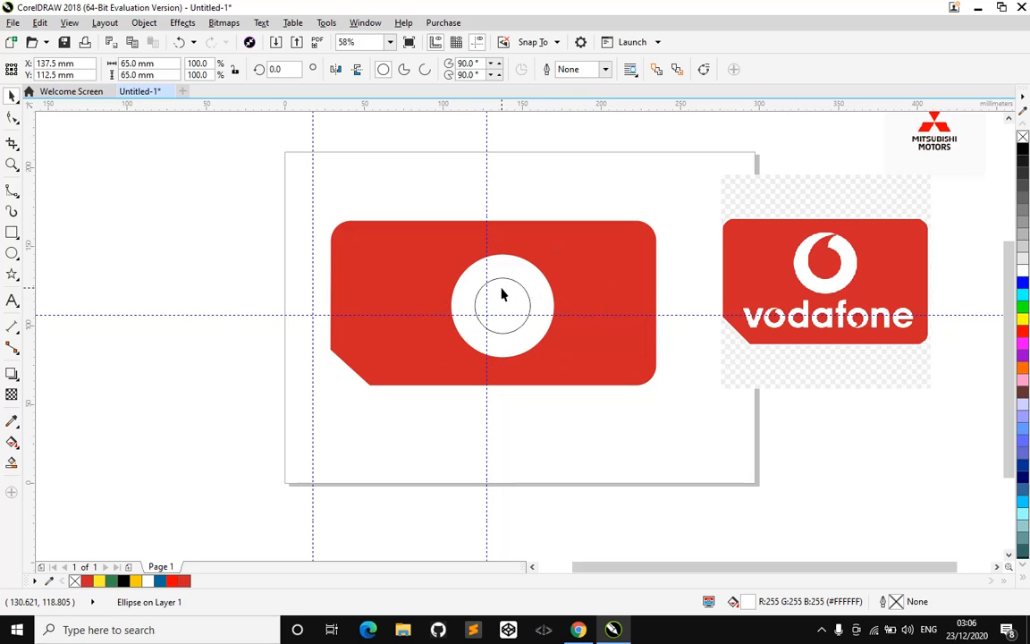
left_click(186, 582)
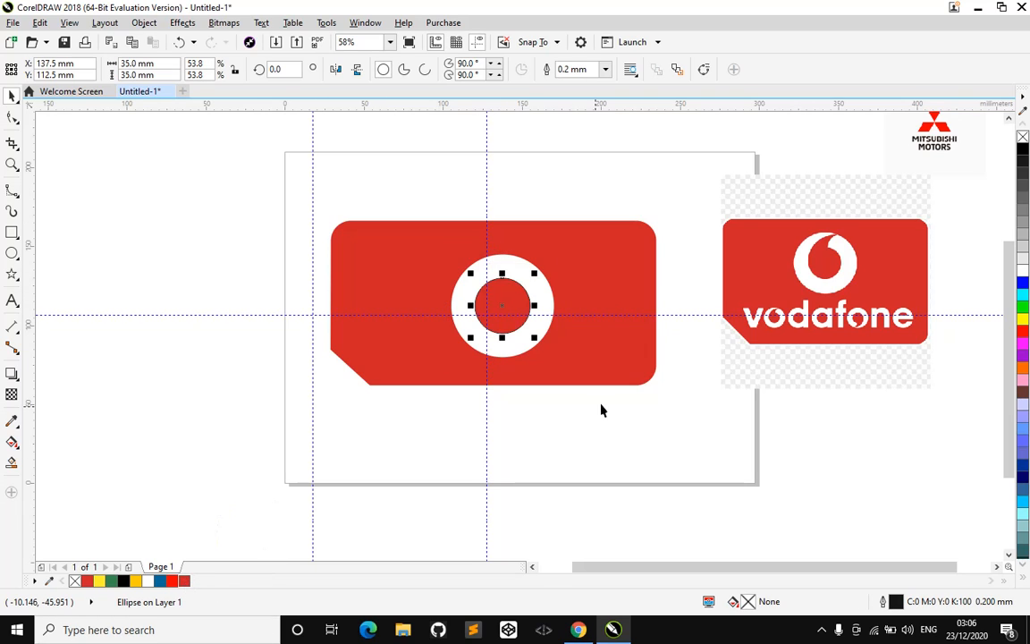
right_click(1024, 139)
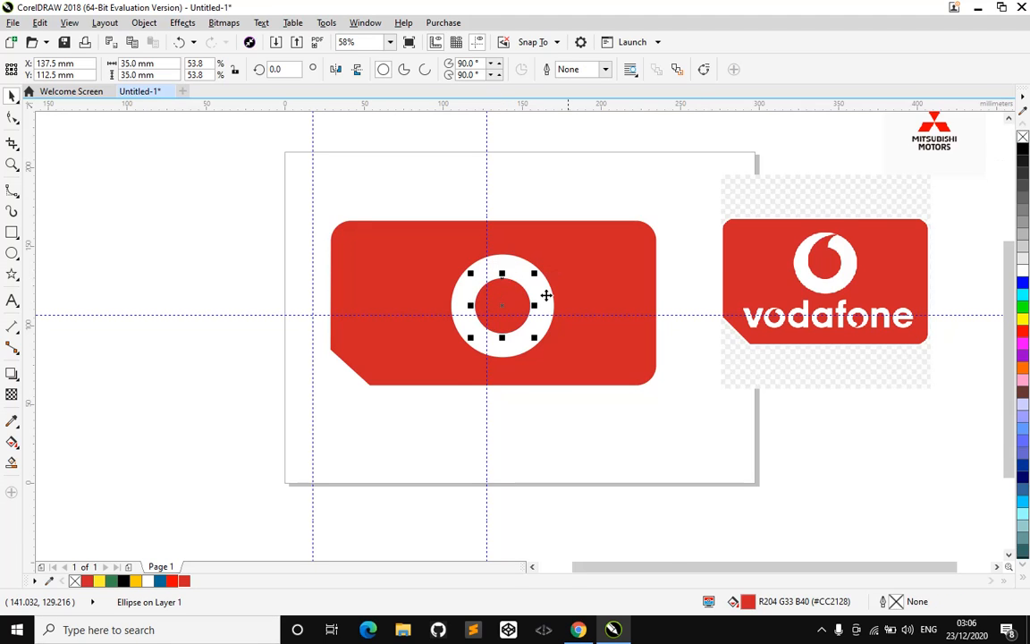
scroll(546, 295, "up", 3)
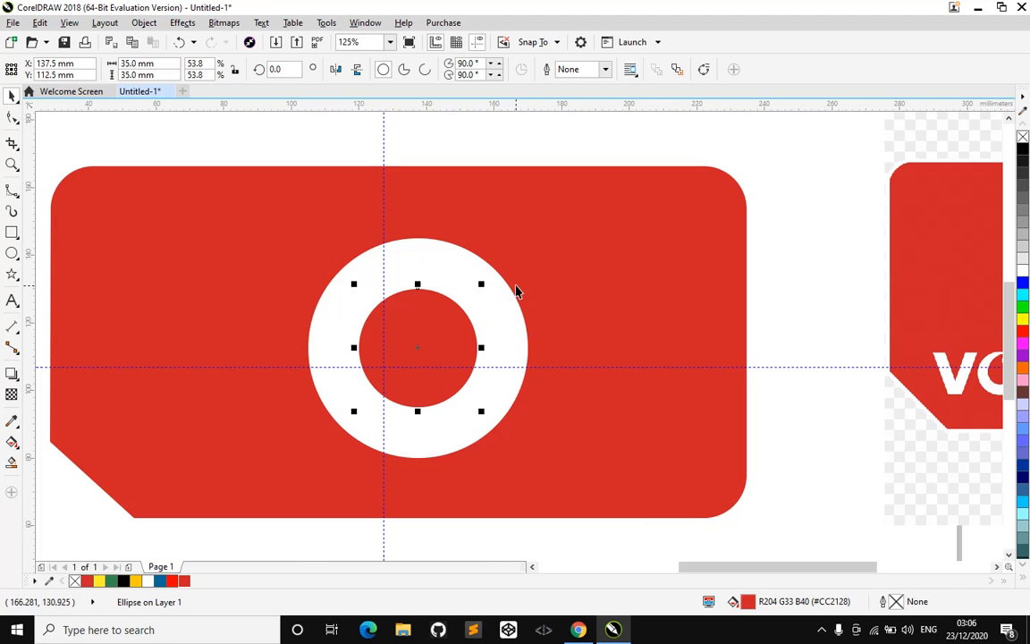
scroll(516, 290, "down", 3)
left_click(549, 165)
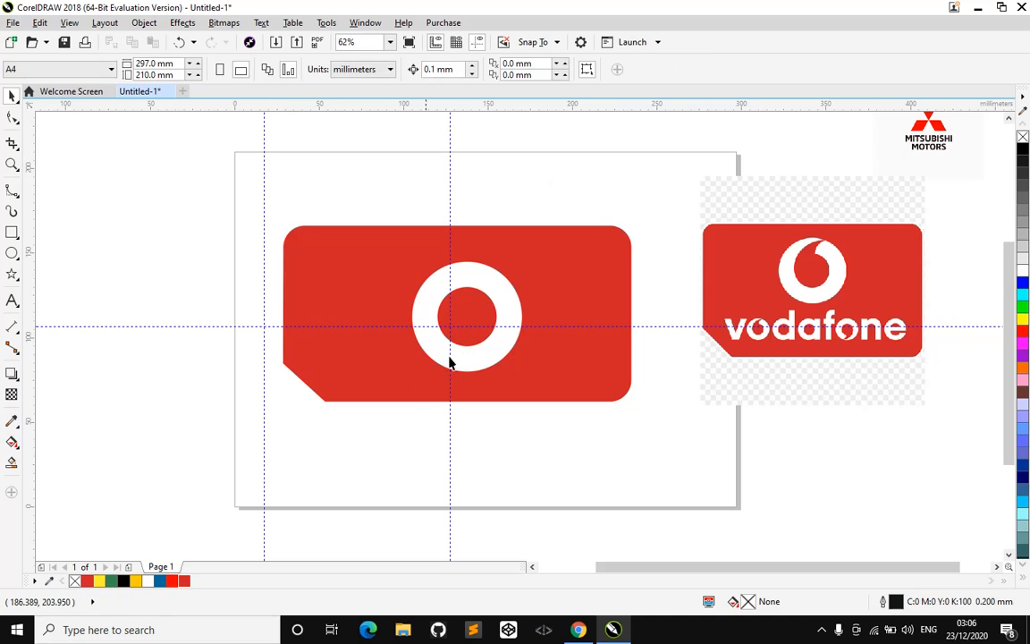
Convert the inner red circle to curves and activate the Shape tool on it.
left_click(474, 315)
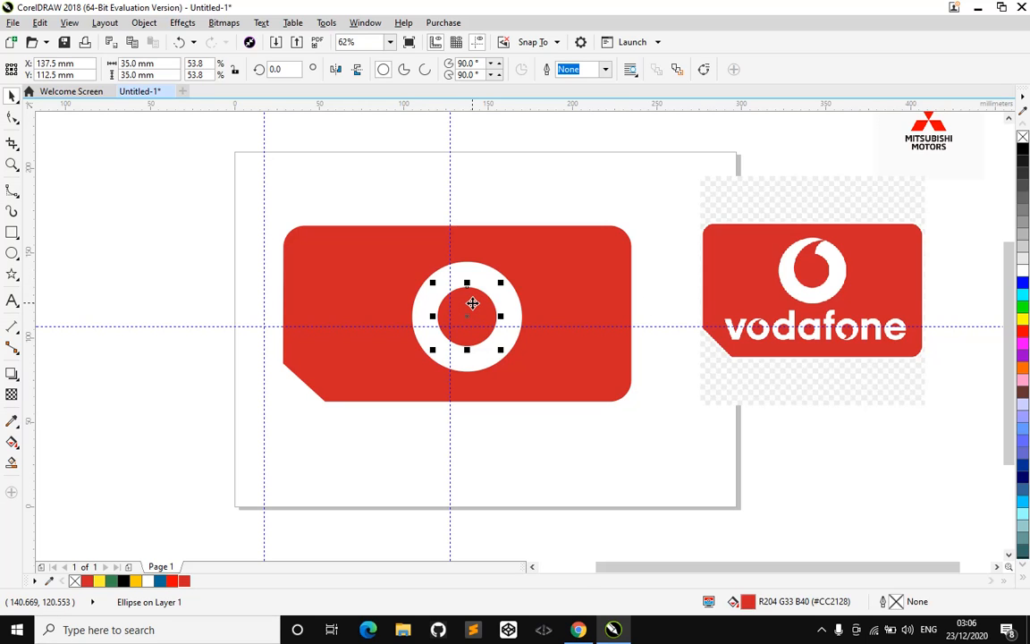
key("ctrl+q")
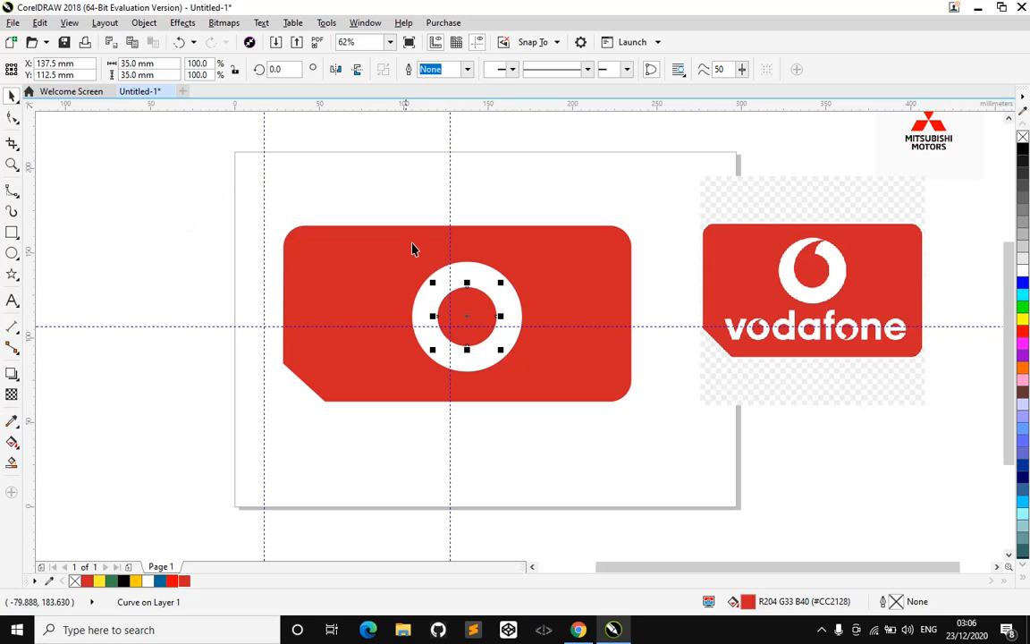
left_click(12, 117)
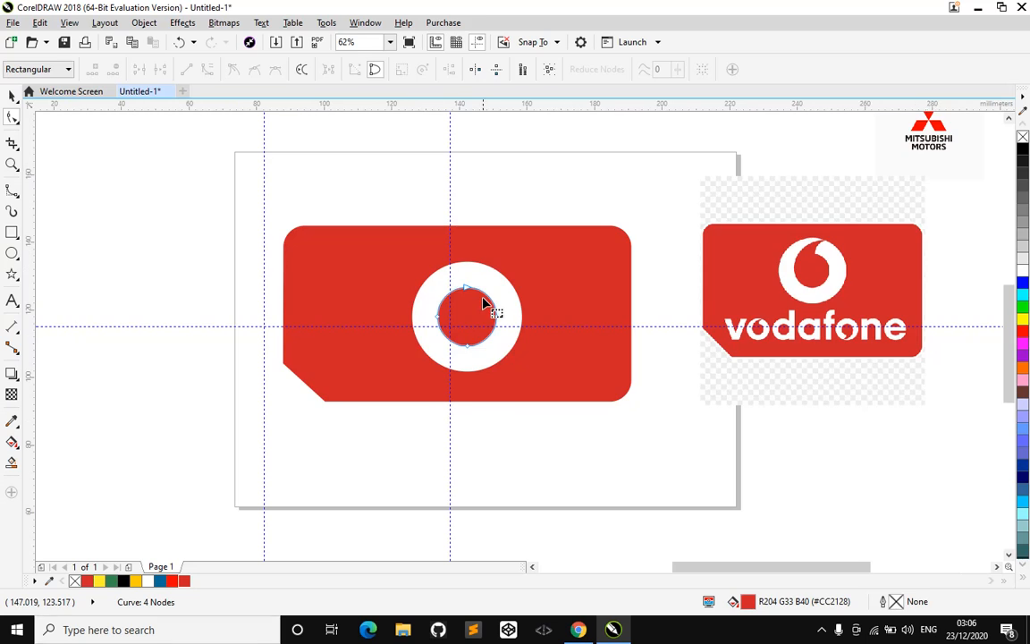
scroll(486, 301, "up", 2)
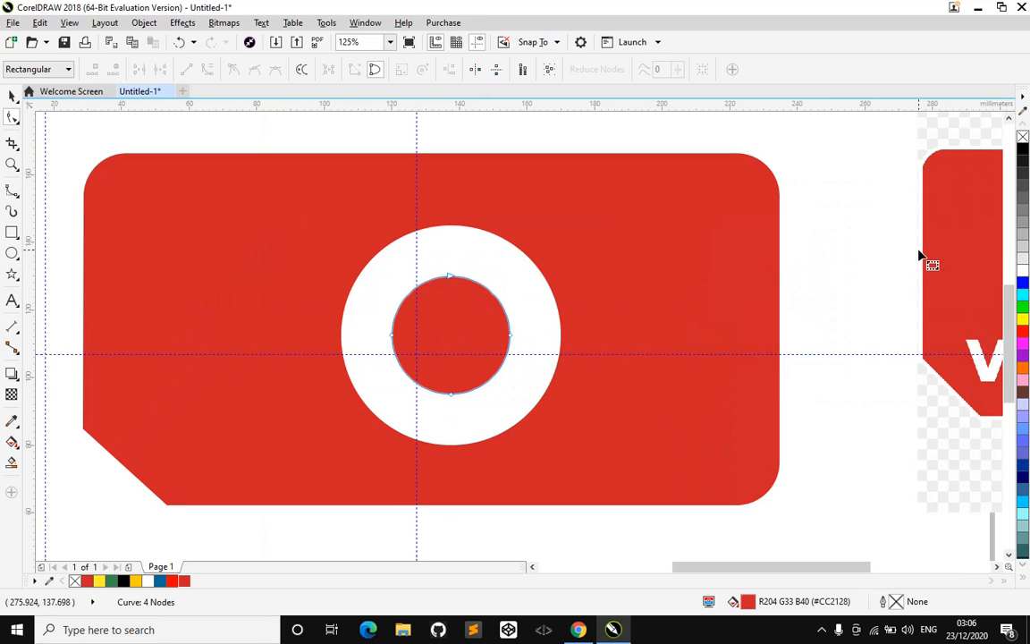
Move the Vodafone reference bitmap right beside the white ring, with its centre at about X 238.5 mm, Y 112 mm.
key("space")
left_click_drag(964, 263, 672, 357)
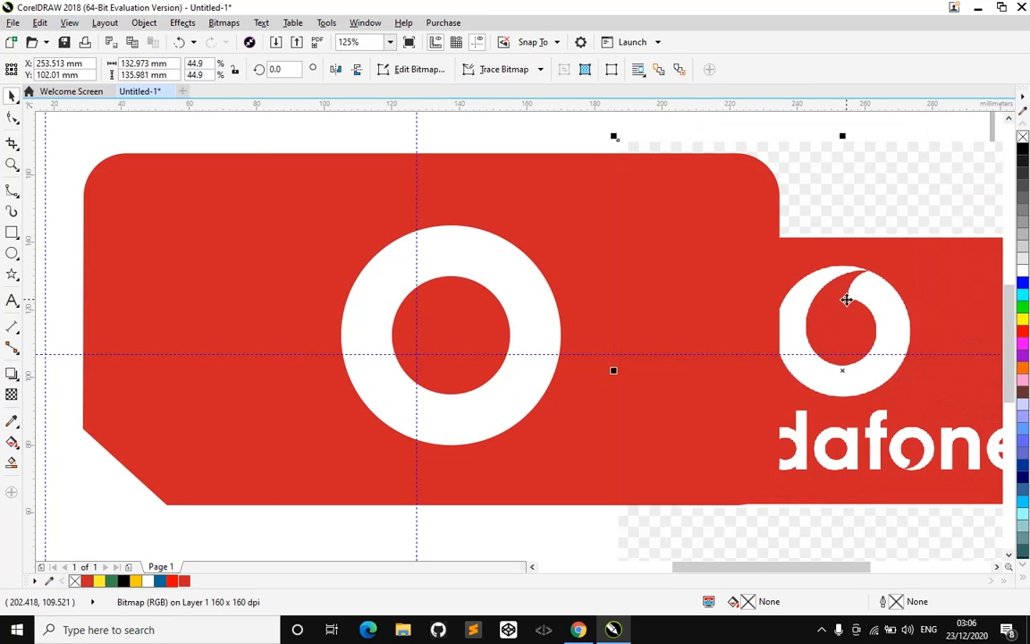
left_click_drag(837, 272, 823, 257)
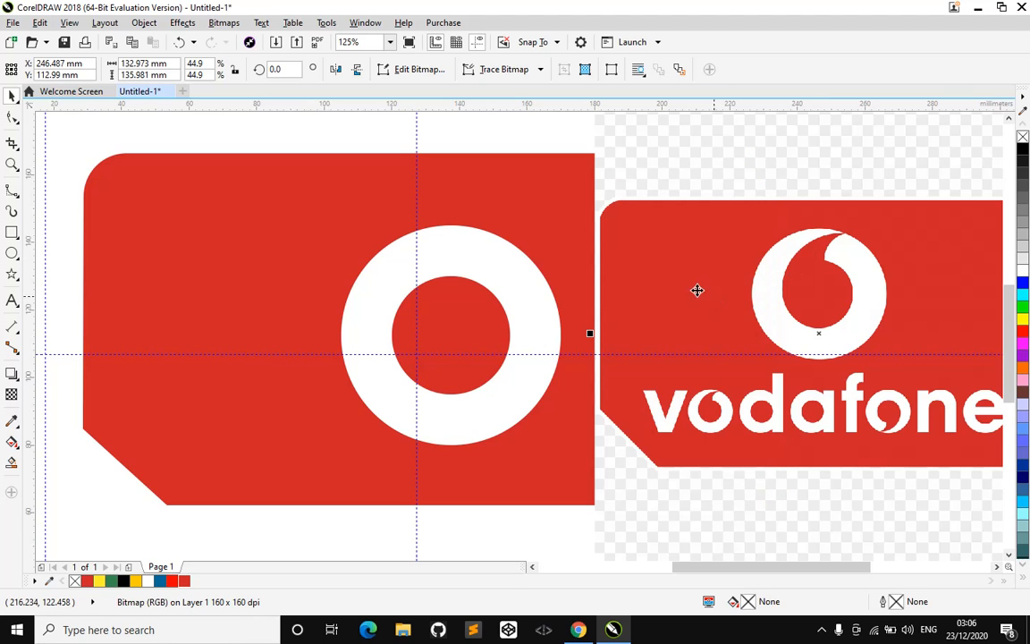
left_click_drag(717, 296, 632, 294)
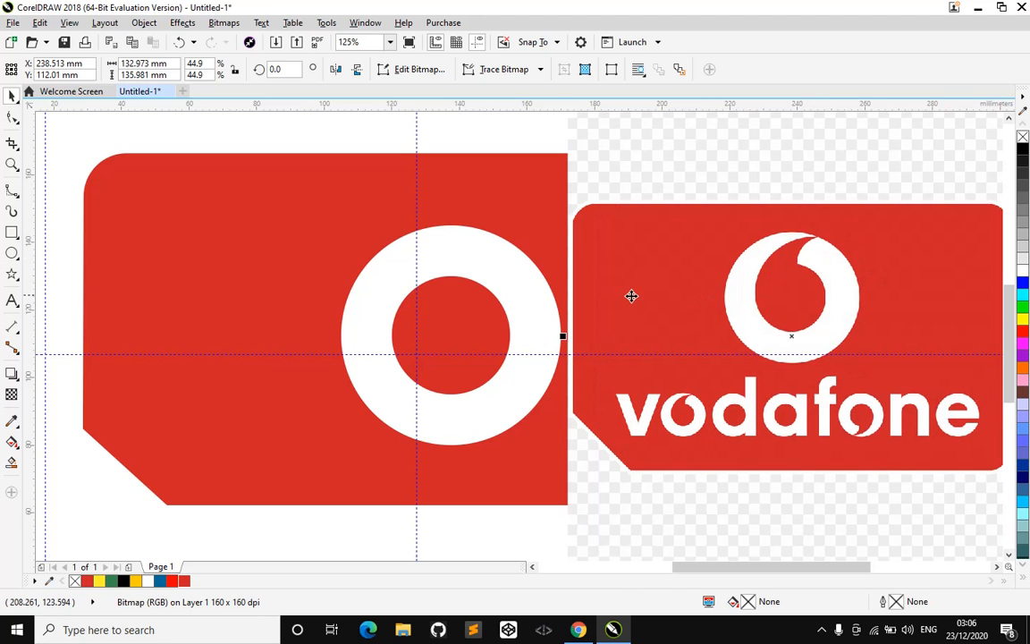
Add a node just right of the inner red circle's top, pull the top node up to the ring's upper edge and curve the tail's inner side.
left_click(454, 309)
key("F10")
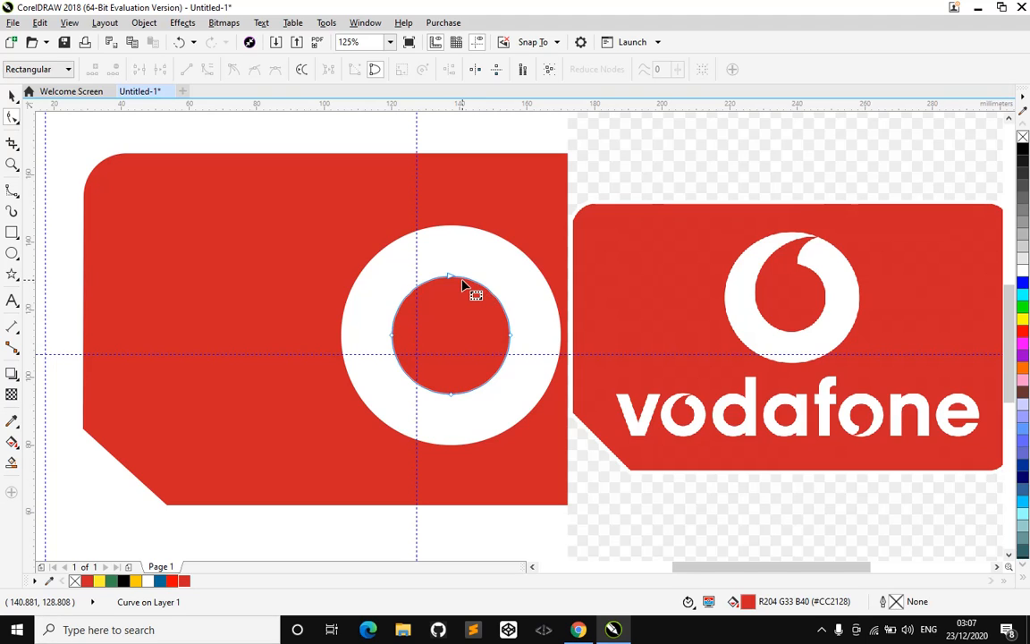
left_click(466, 280)
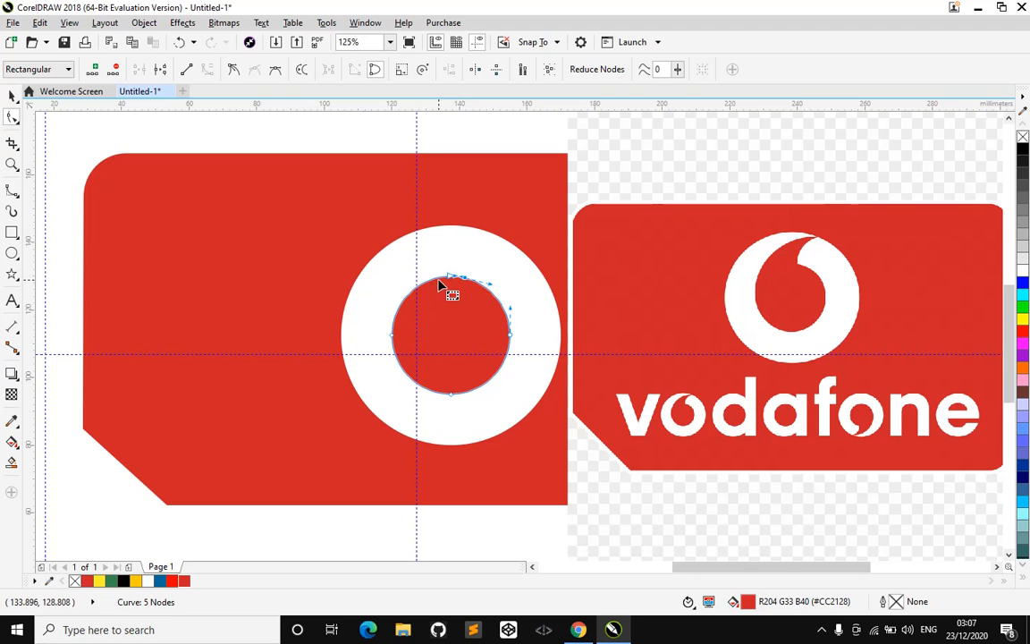
left_click_drag(452, 279, 474, 230)
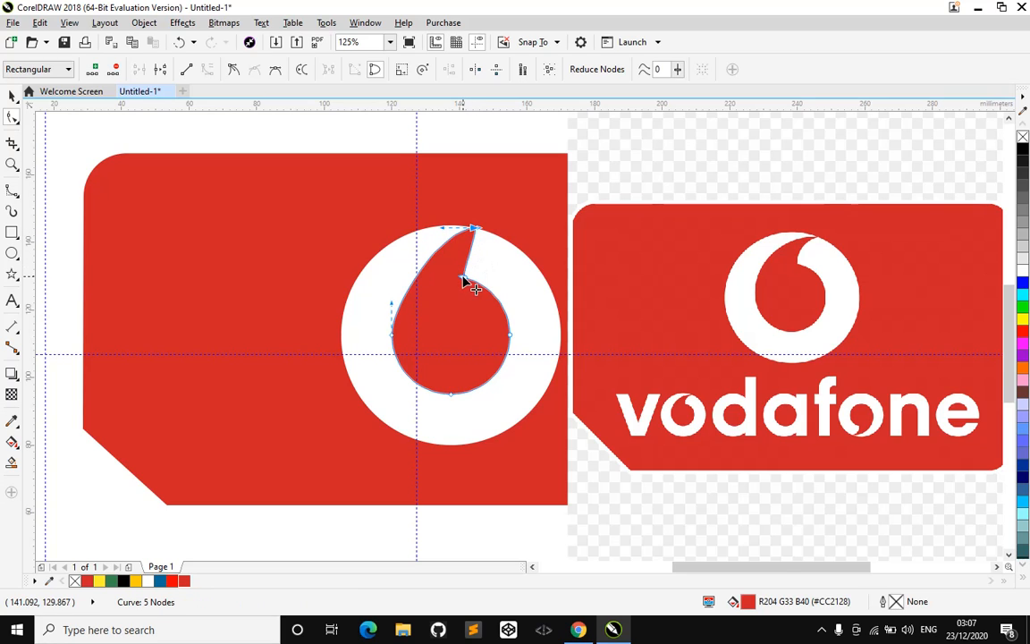
left_click_drag(465, 279, 443, 278)
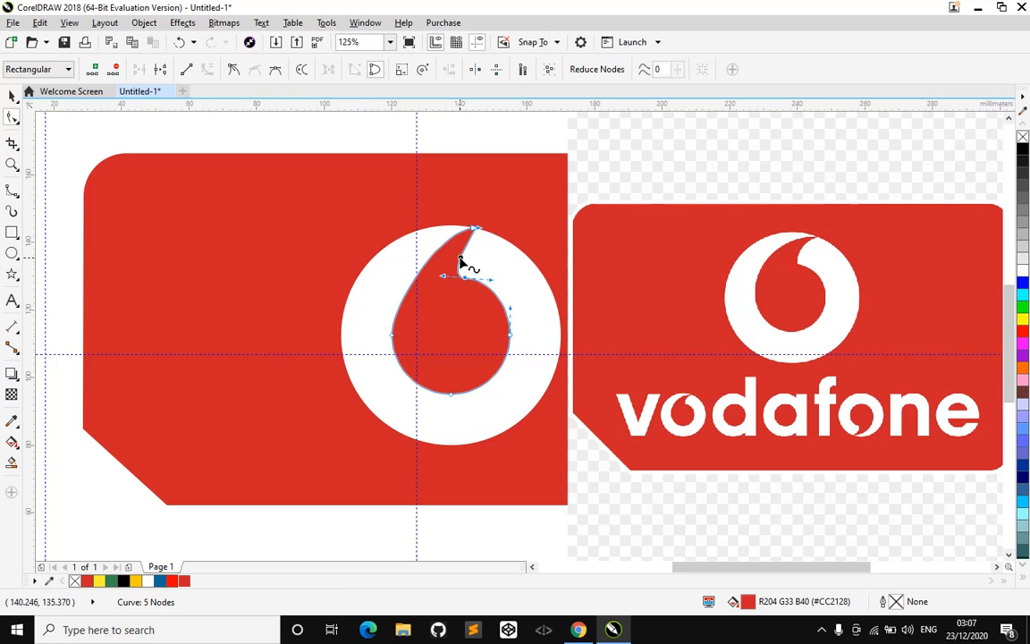
Try to convert the inner side of the speech-mark's tail to a straight line.
right_click(461, 260)
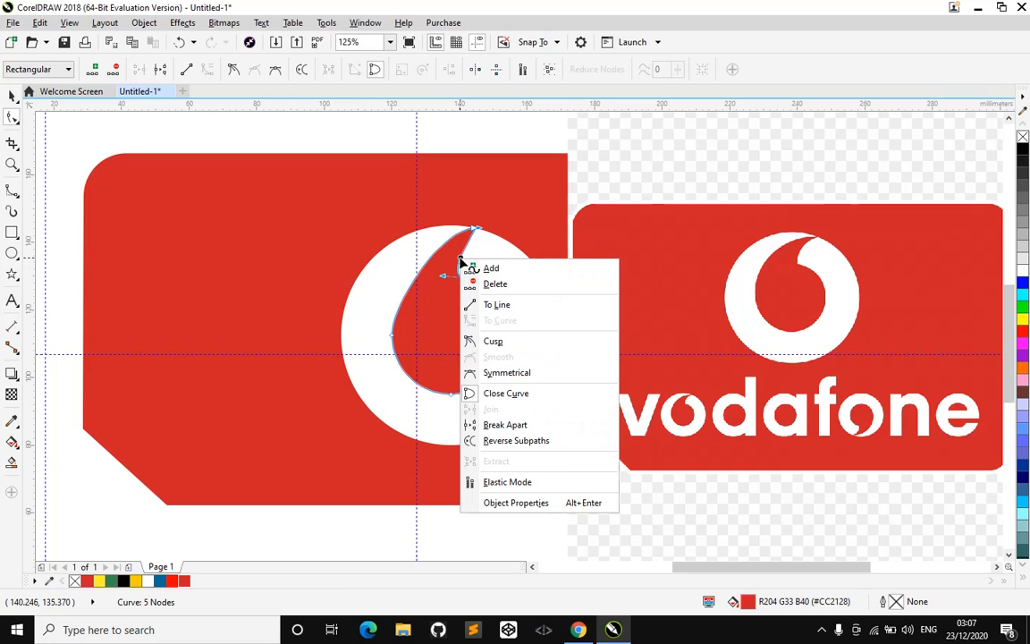
left_click(493, 305)
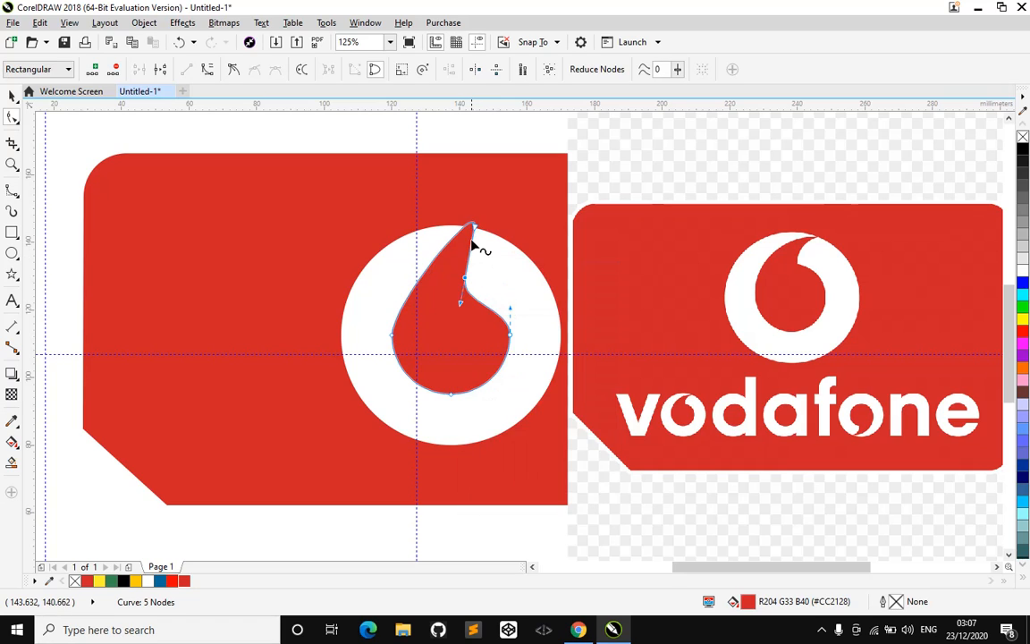
key("ctrl+z")
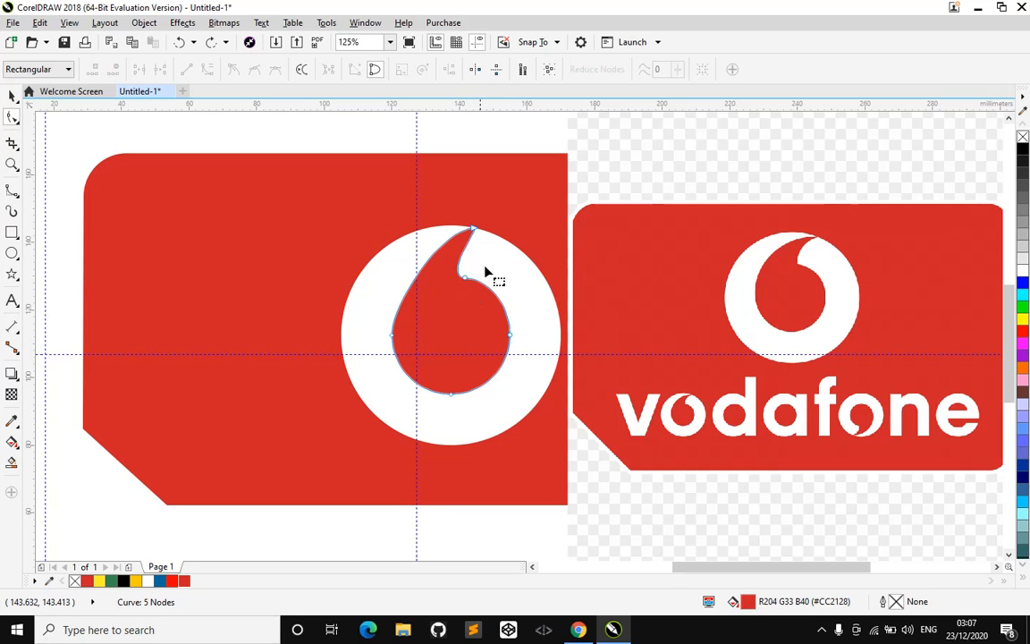
Add two nodes along the upper-right arc of the red speech-mark, just past the notch below its tail.
double_click(484, 288)
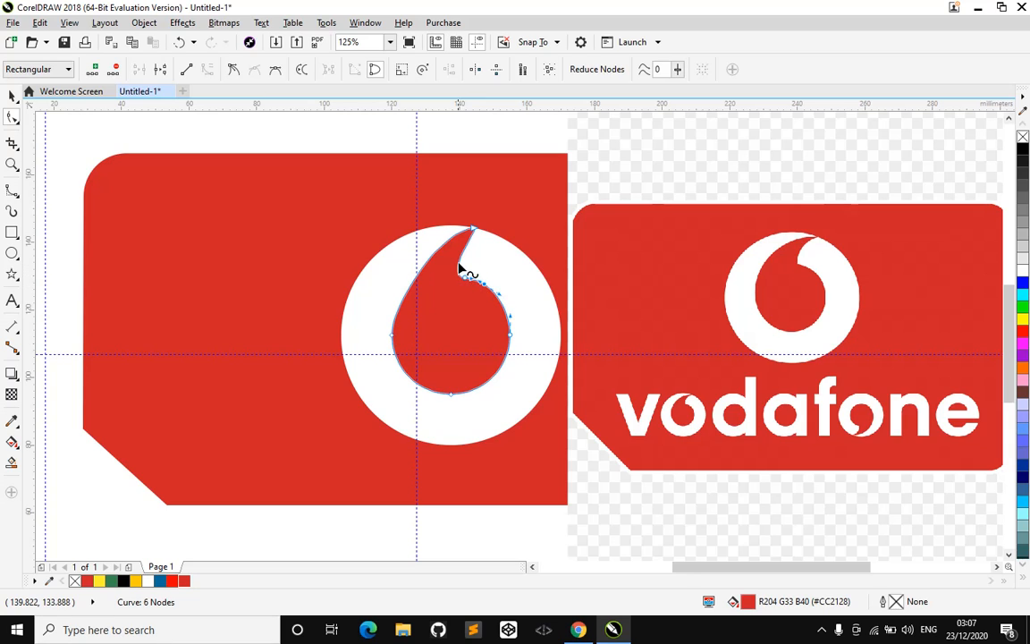
double_click(496, 298)
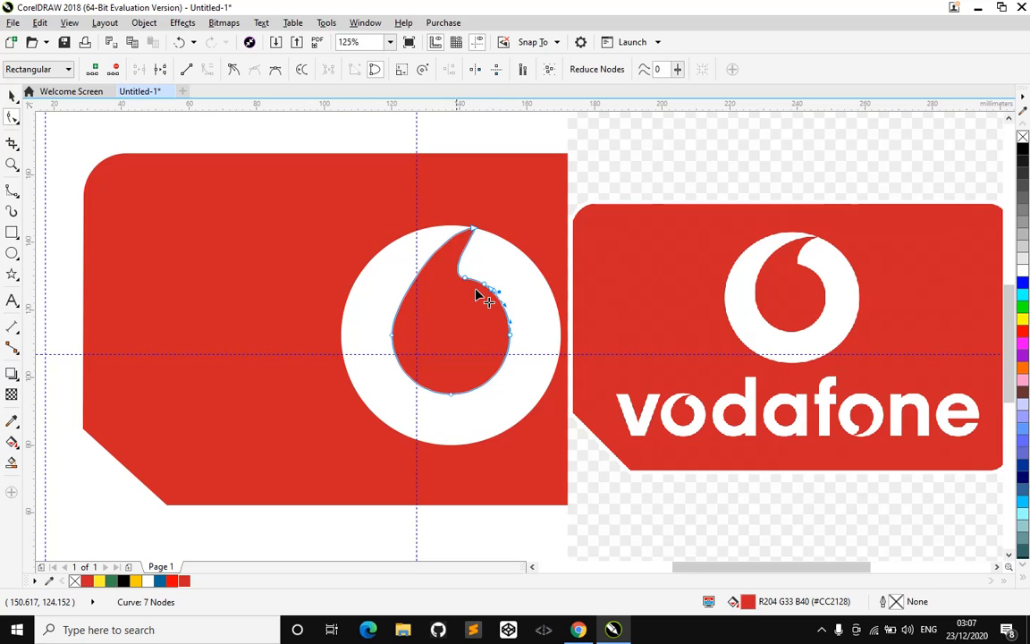
Try again to straighten the tail's inner segment with the extra arc nodes in place.
right_click(464, 255)
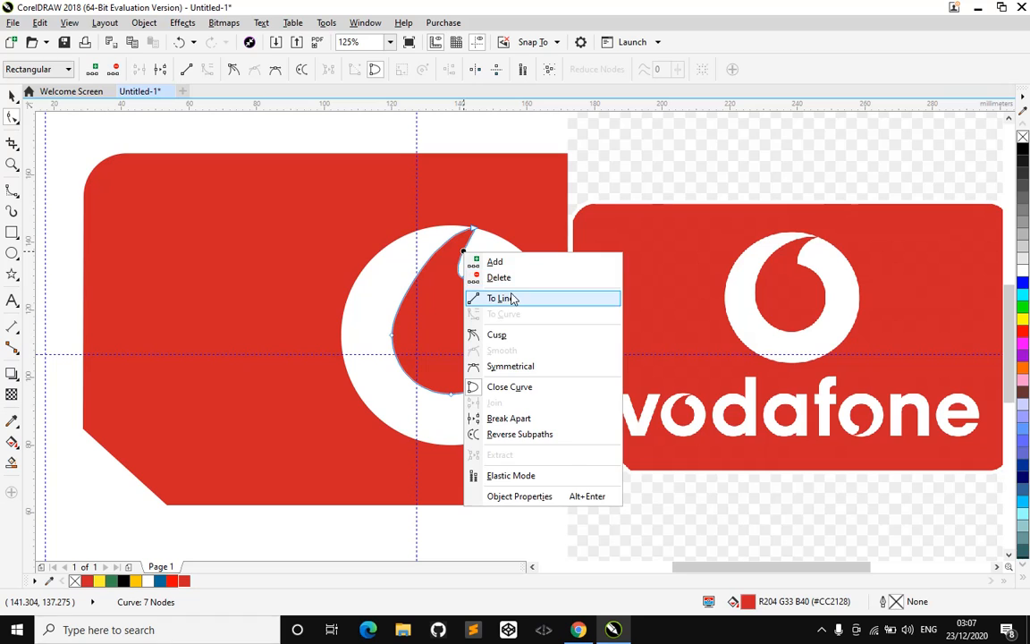
left_click(510, 297)
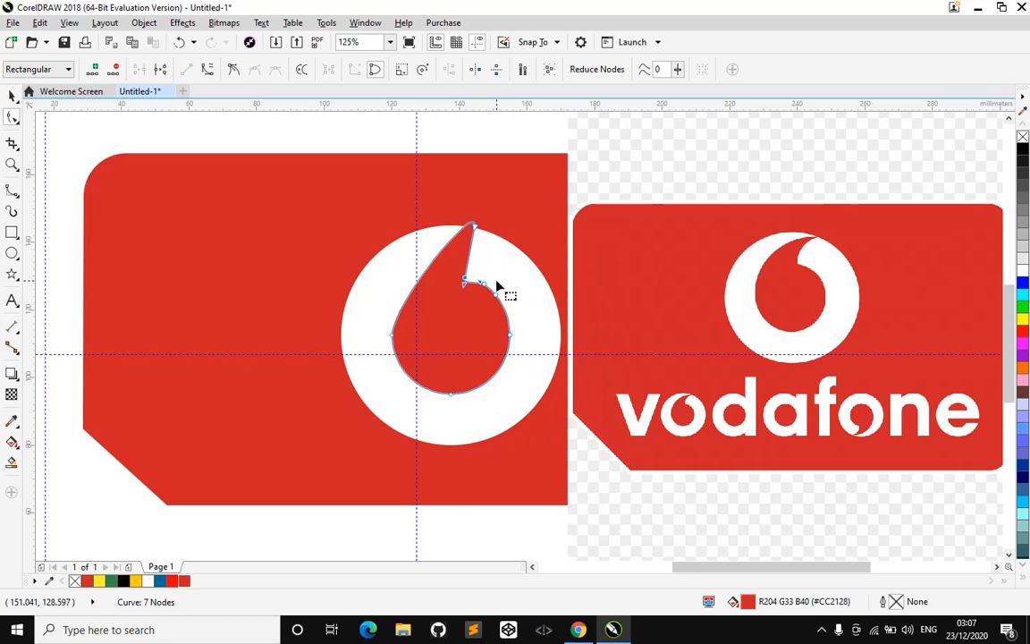
key("ctrl+z")
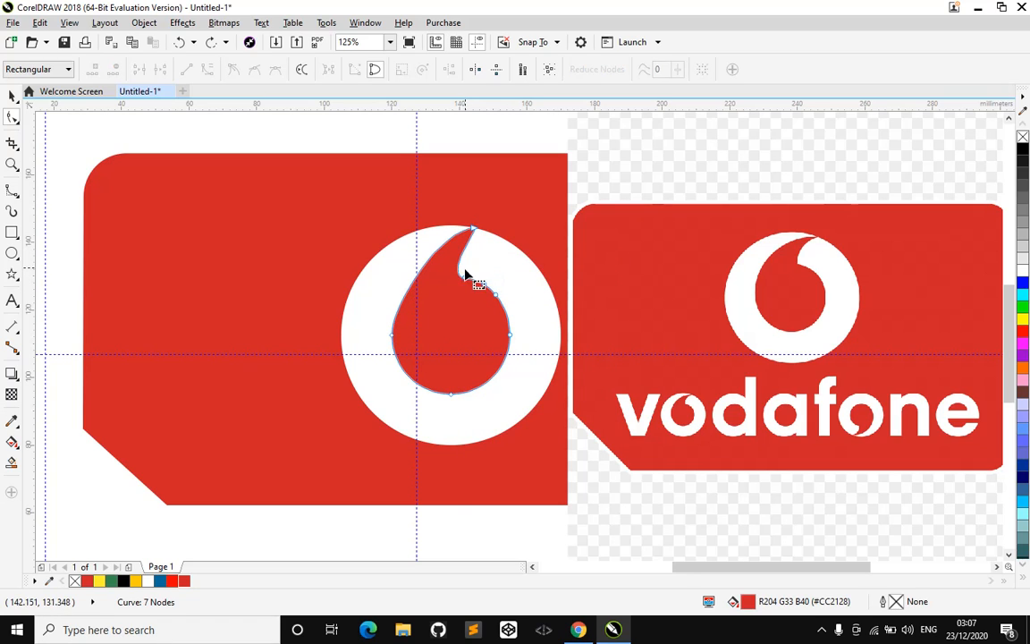
Shift the speech-mark's tip slightly right along the ring's edge and lengthen its left handle to round the tail's outer side.
left_click_drag(476, 233, 482, 232)
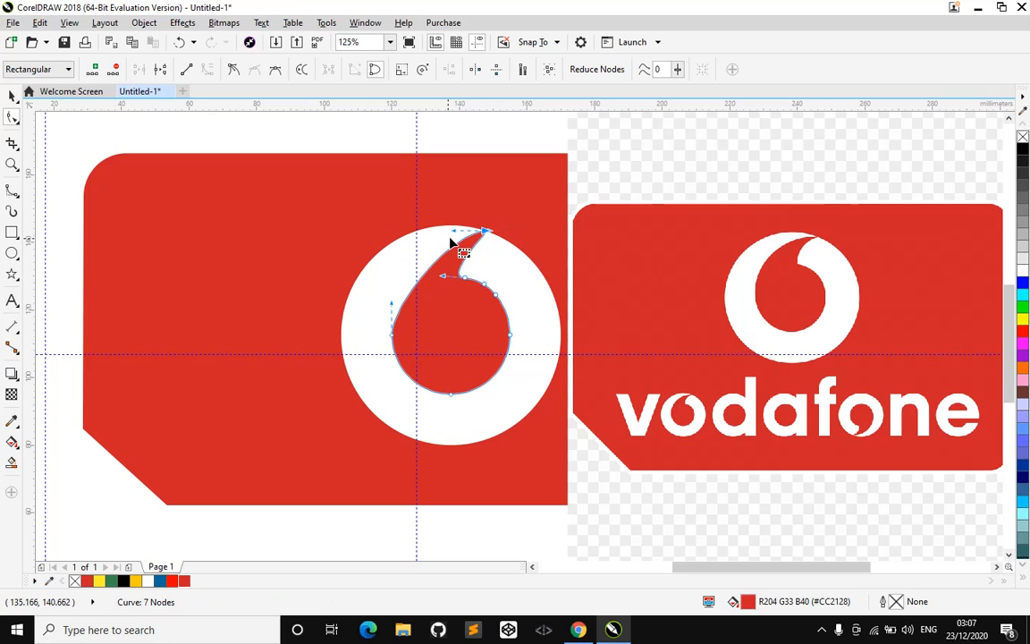
left_click_drag(456, 234, 428, 234)
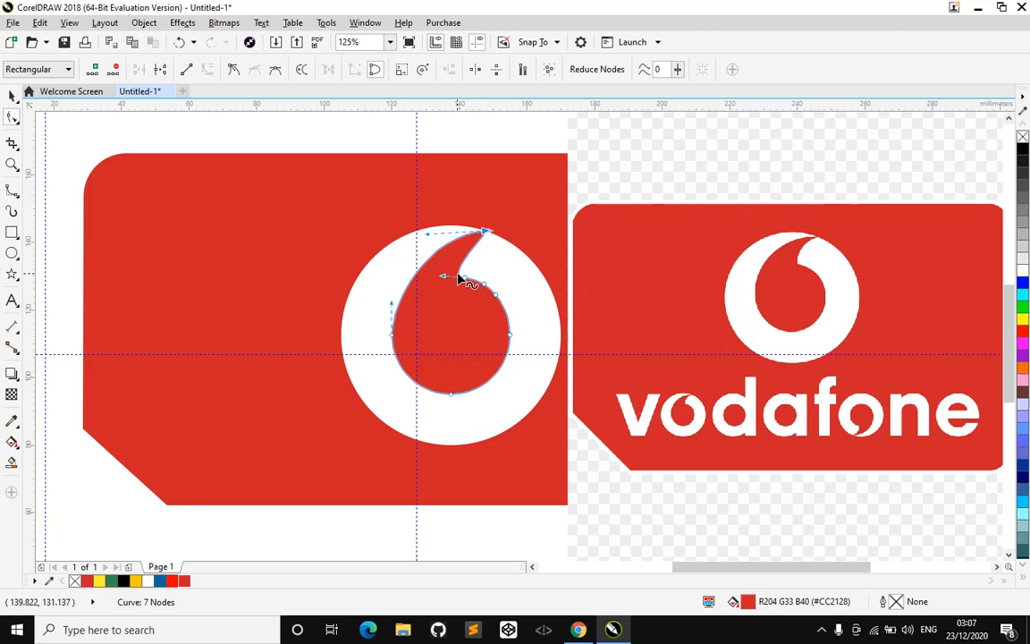
Add two nodes around the rounded notch under the tail and convert the segments on both sides of it to lines for a sharp corner.
double_click(460, 267)
left_click_drag(458, 276, 513, 320)
scroll(457, 279, "up", 6)
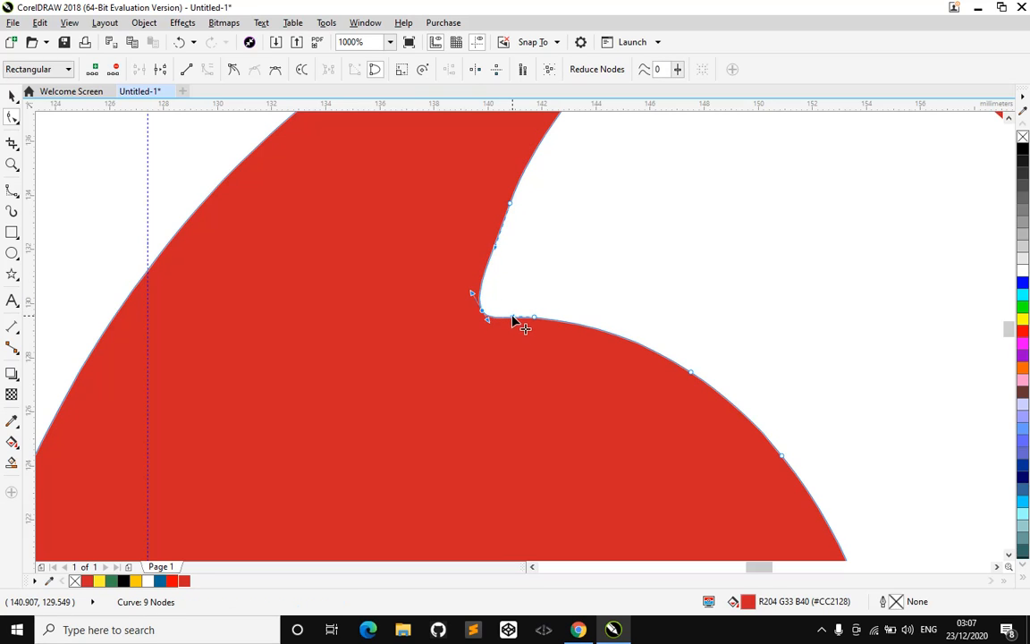
right_click(496, 319)
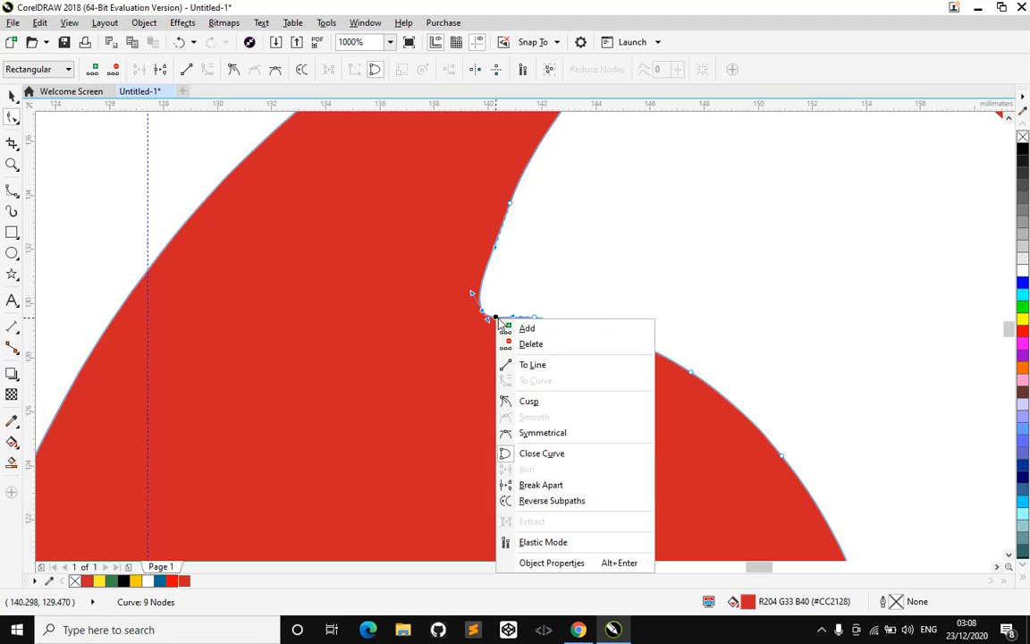
left_click(532, 365)
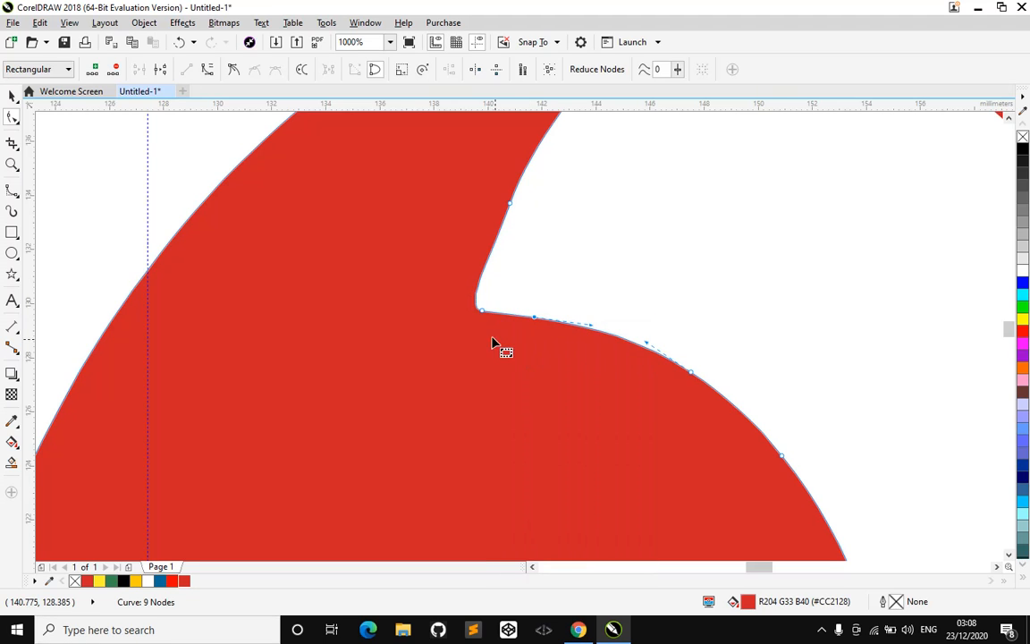
right_click(479, 296)
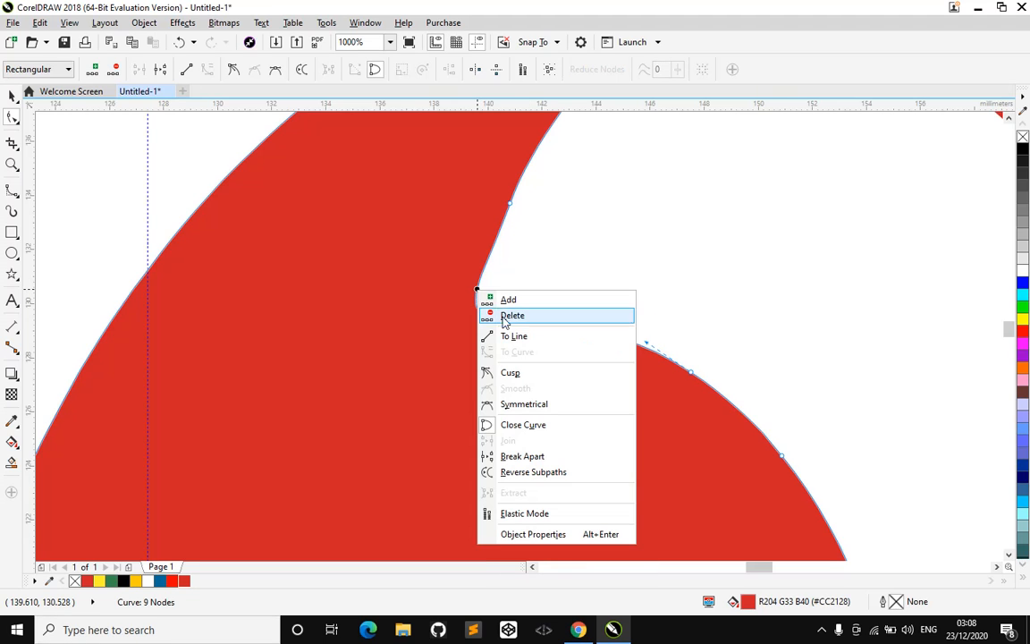
left_click(524, 337)
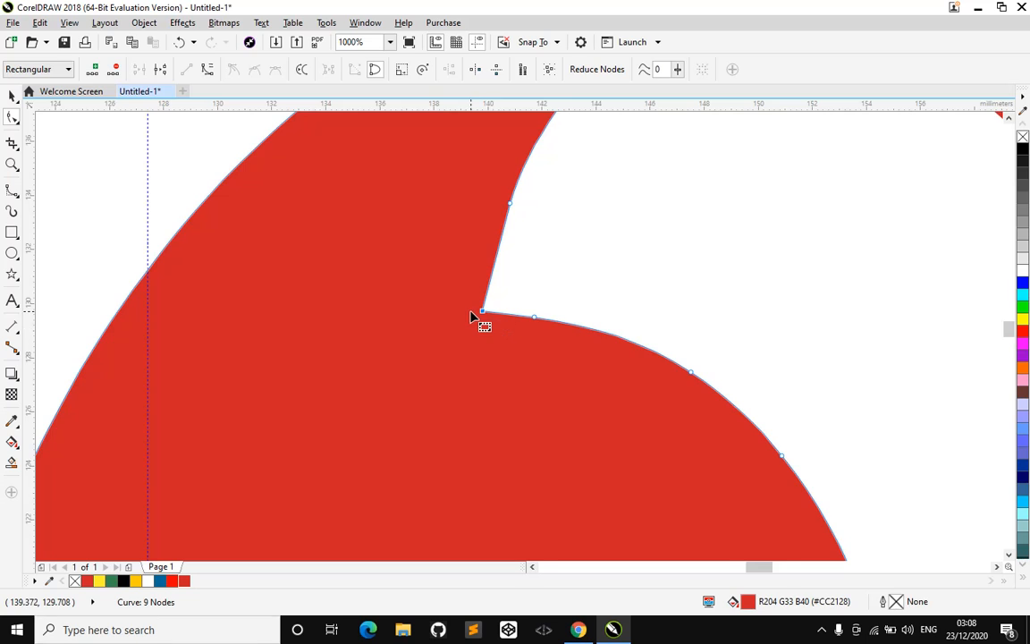
Delete the extra node above the notch and bend the tail's inner side from the corner node into a smooth concave curve.
scroll(472, 313, "down", 2)
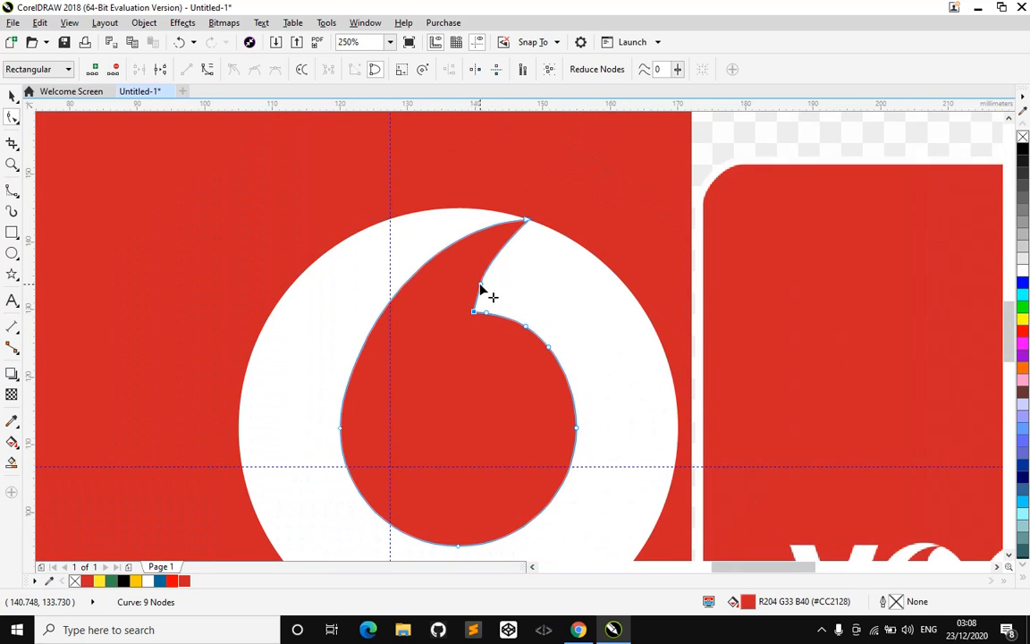
left_click_drag(480, 284, 473, 279)
double_click(473, 279)
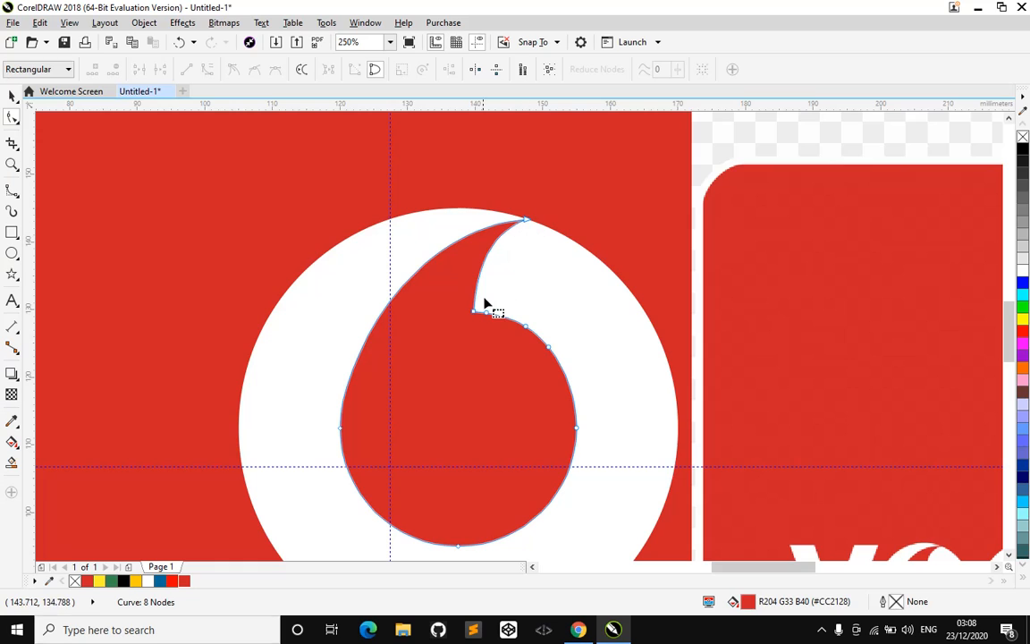
left_click(474, 314)
left_click_drag(479, 303, 435, 262)
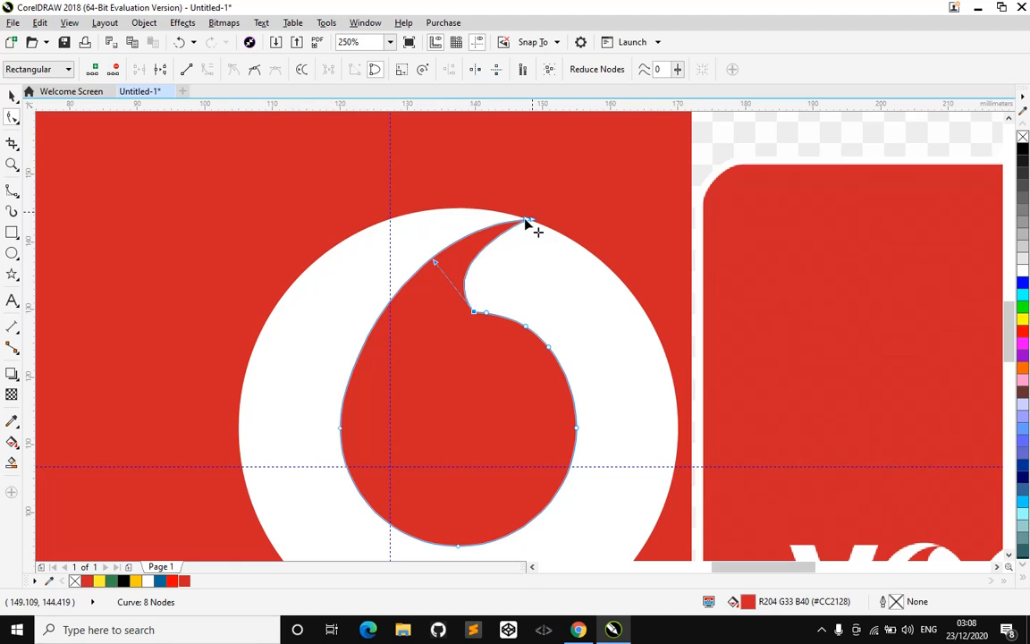
Adjust the handles of the tip and notch nodes to widen the tail's outer bulge and refine its inner curve like the reference.
left_click_drag(528, 224, 467, 237)
scroll(564, 253, "down", 2)
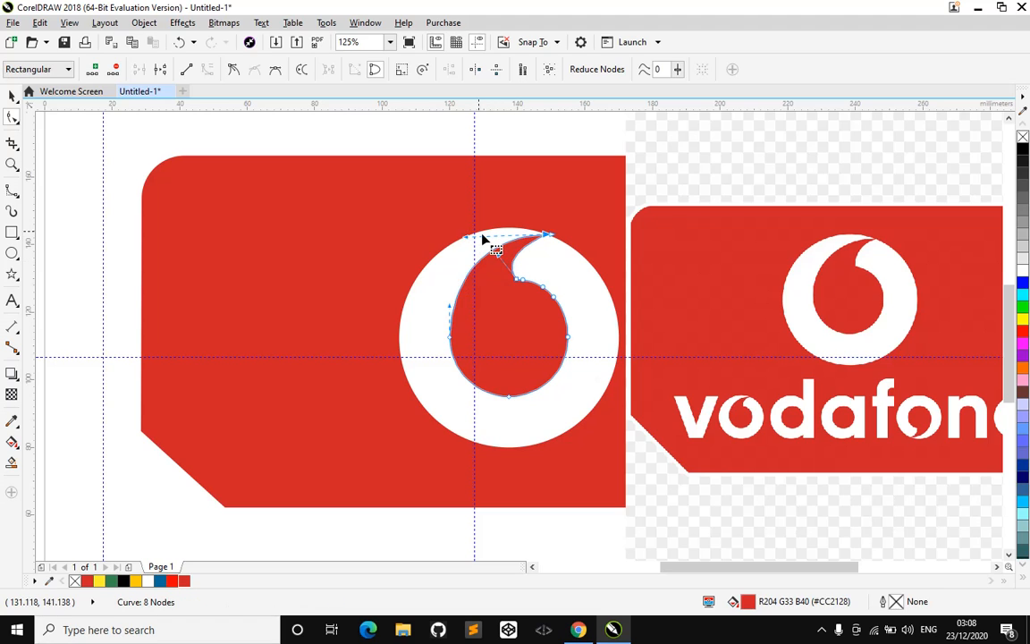
left_click_drag(466, 237, 471, 235)
mouse_move(498, 255)
left_mouse_down()
mouse_move(488, 240)
mouse_move(494, 250)
left_mouse_up()
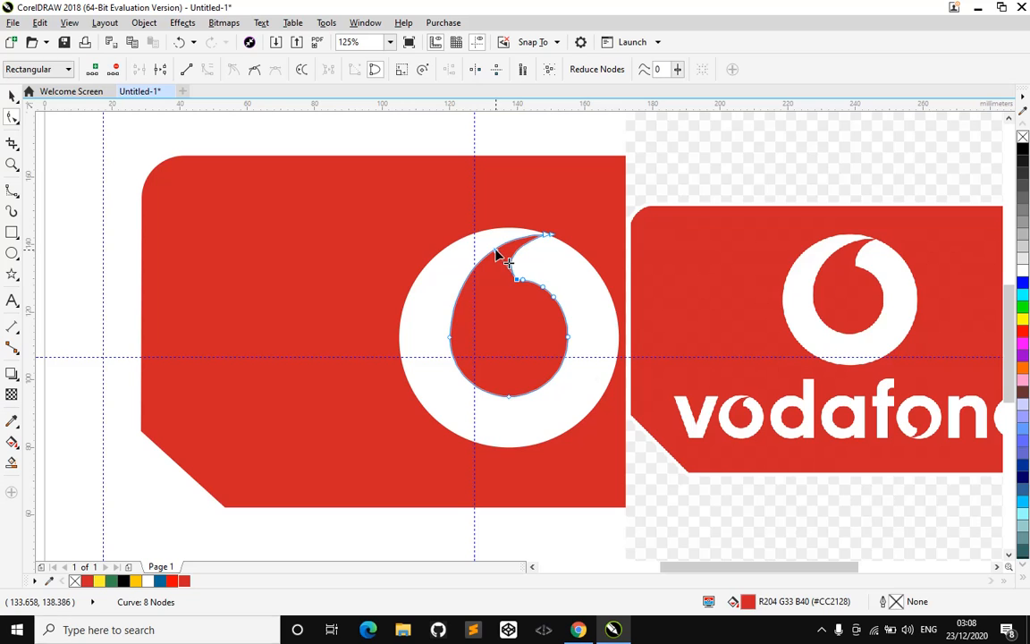
left_click_drag(499, 255, 513, 258)
scroll(536, 288, "up", 2)
key("space")
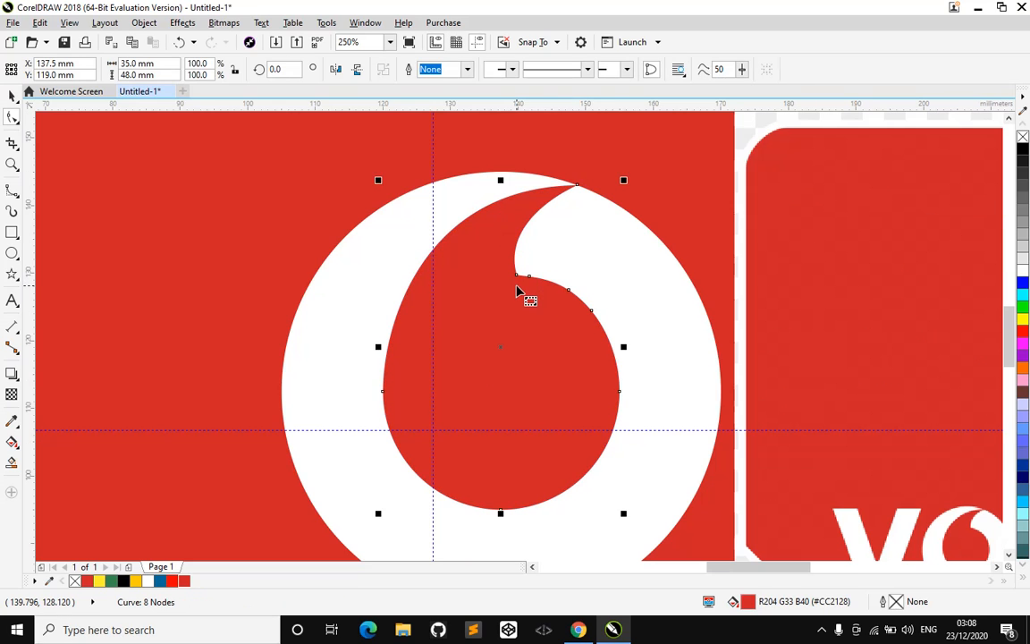
Compare the whole logo with the reference bitmap and reopen the red speech-mark for node editing.
left_click(603, 294)
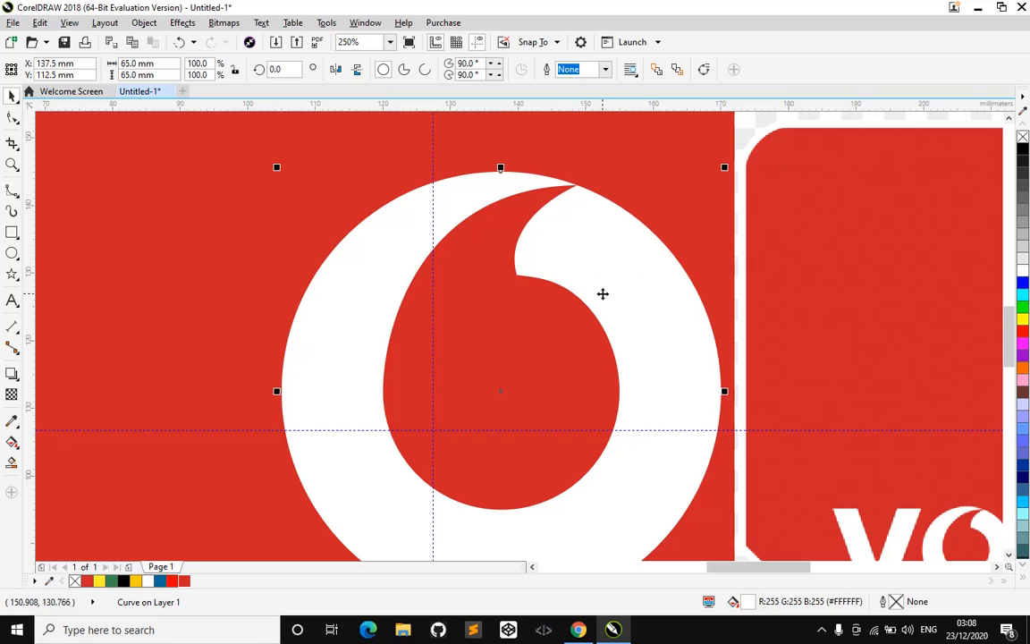
scroll(603, 294, "down", 2)
scroll(603, 294, "down", 2)
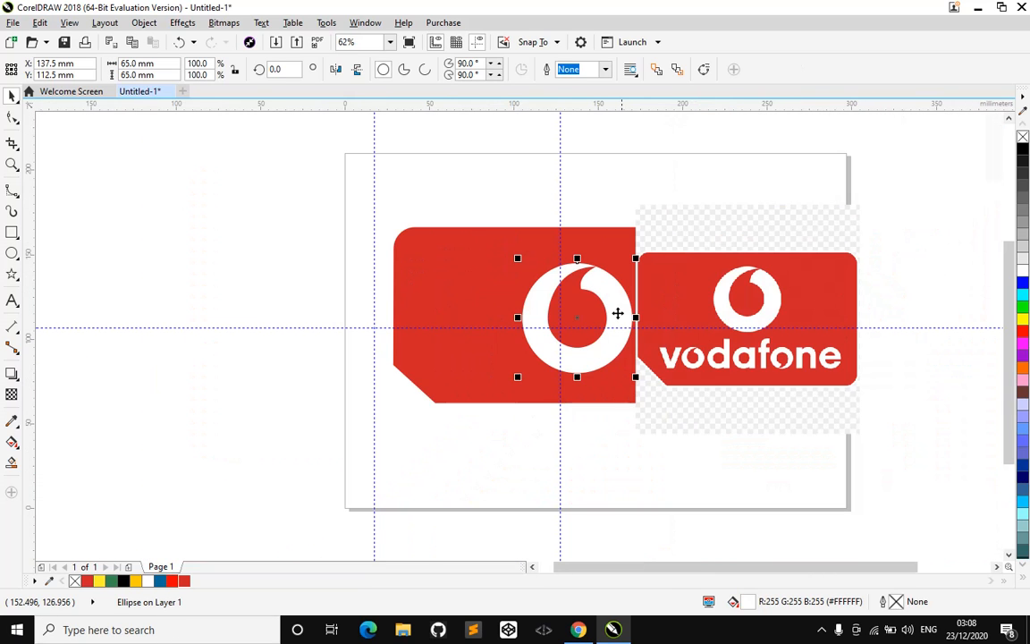
scroll(614, 324, "up", 4)
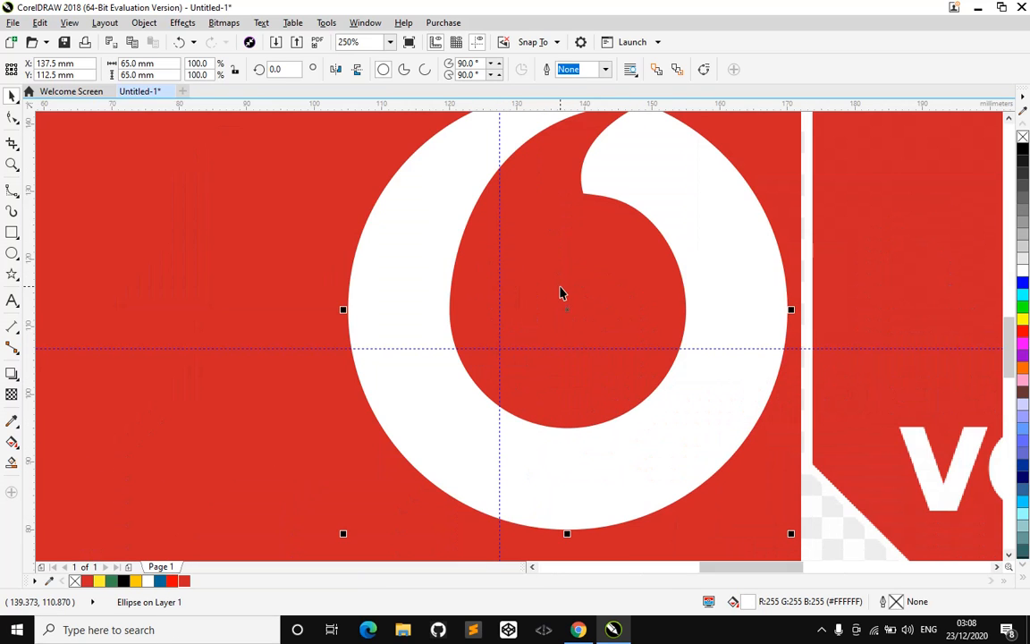
left_click(563, 292)
key("space")
scroll(564, 292, "down", 2)
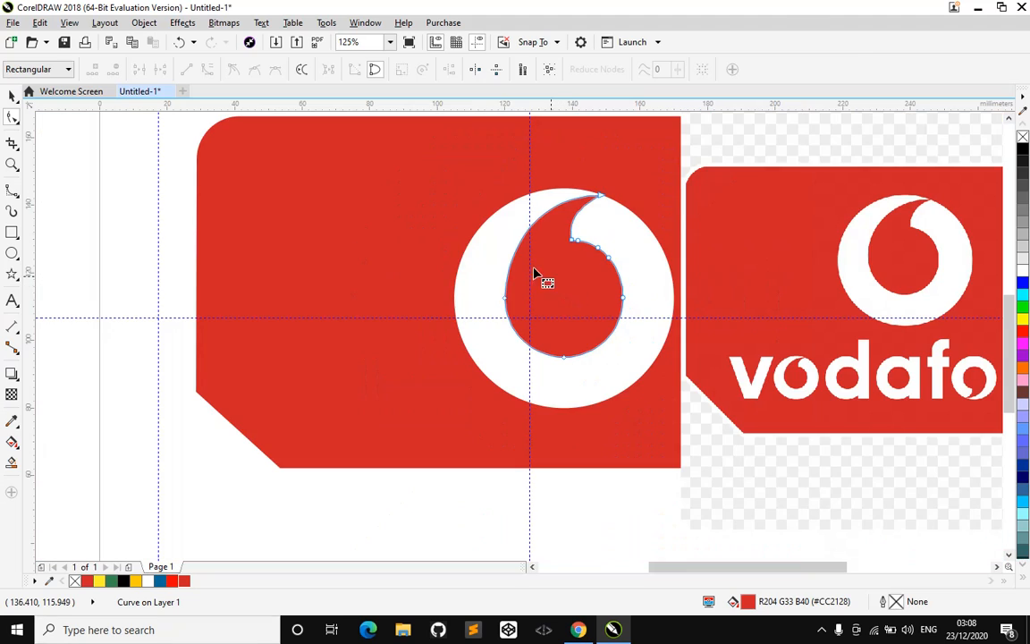
Try to bulge the speech-mark's left side by tilting the leftmost node's upper handle outward.
left_click(505, 300)
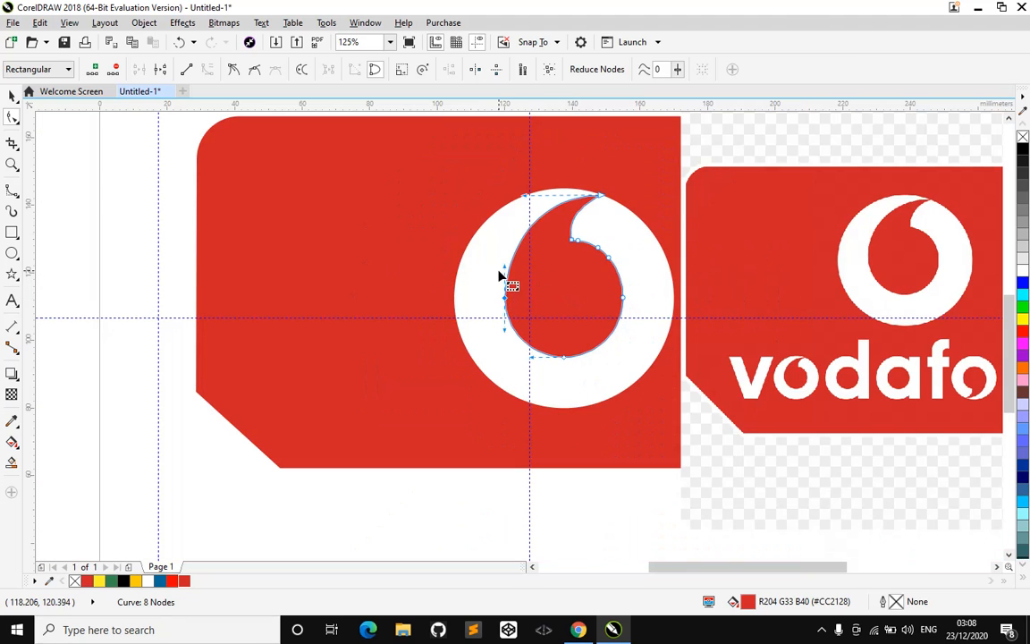
mouse_move(506, 271)
left_mouse_down()
mouse_move(503, 280)
mouse_move(496, 271)
left_mouse_up()
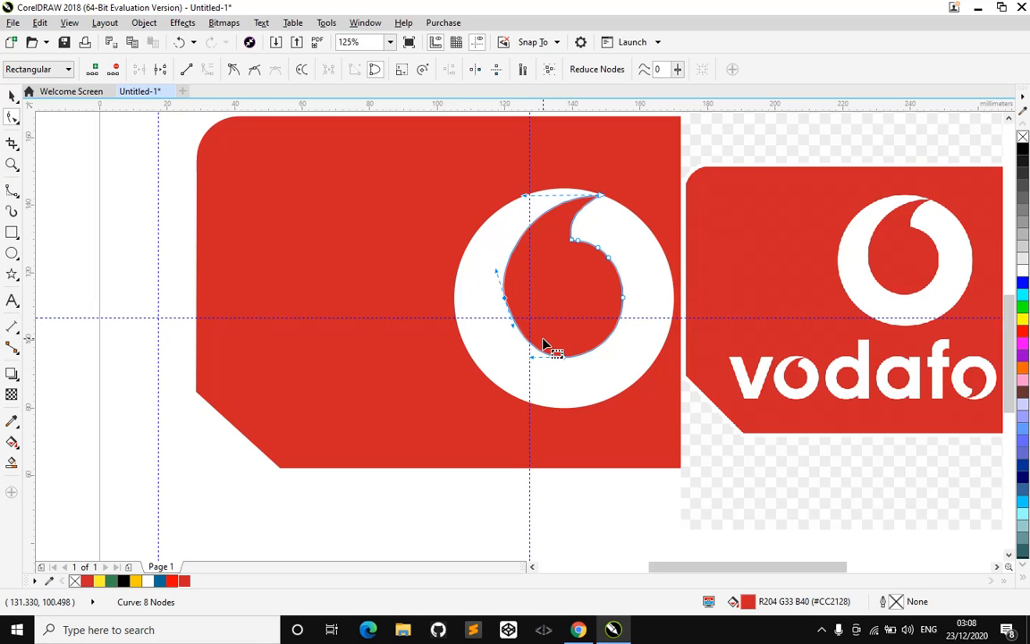
key("ctrl+z")
key("ctrl+z")
Add a node on the speech-mark's lower-left arc and pull the leftmost node's upper handle outward, making the shape about 35.5 mm wide.
left_click(521, 339)
key("plus")
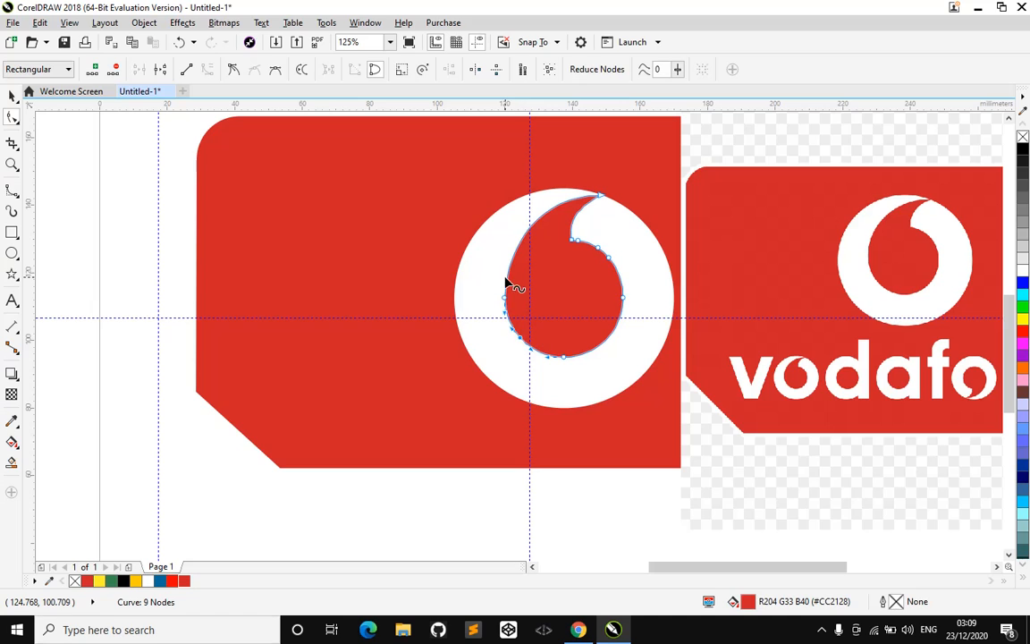
left_click_drag(503, 269, 499, 265)
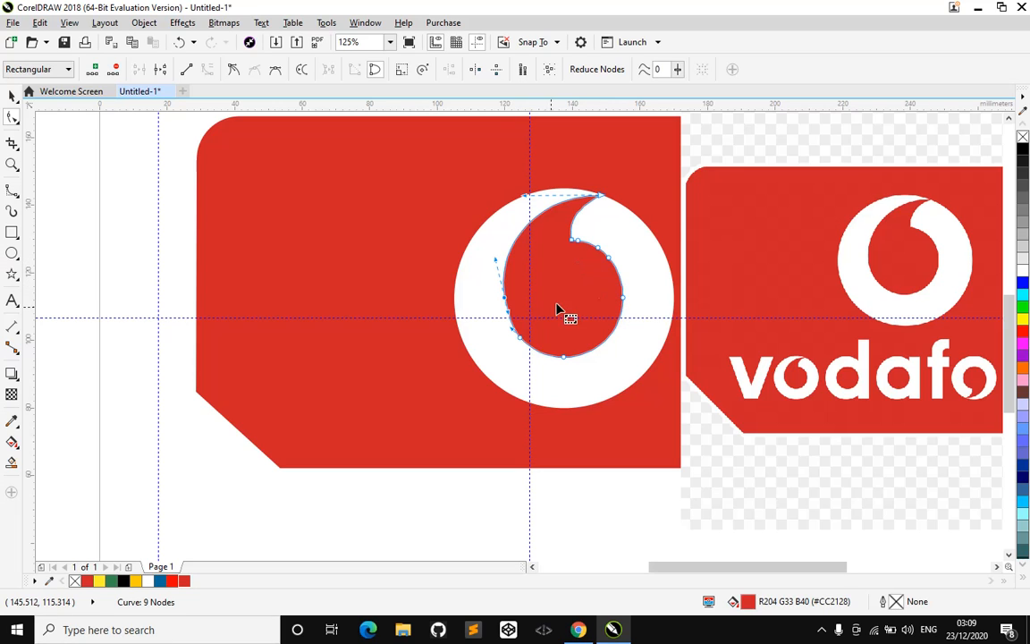
key("space")
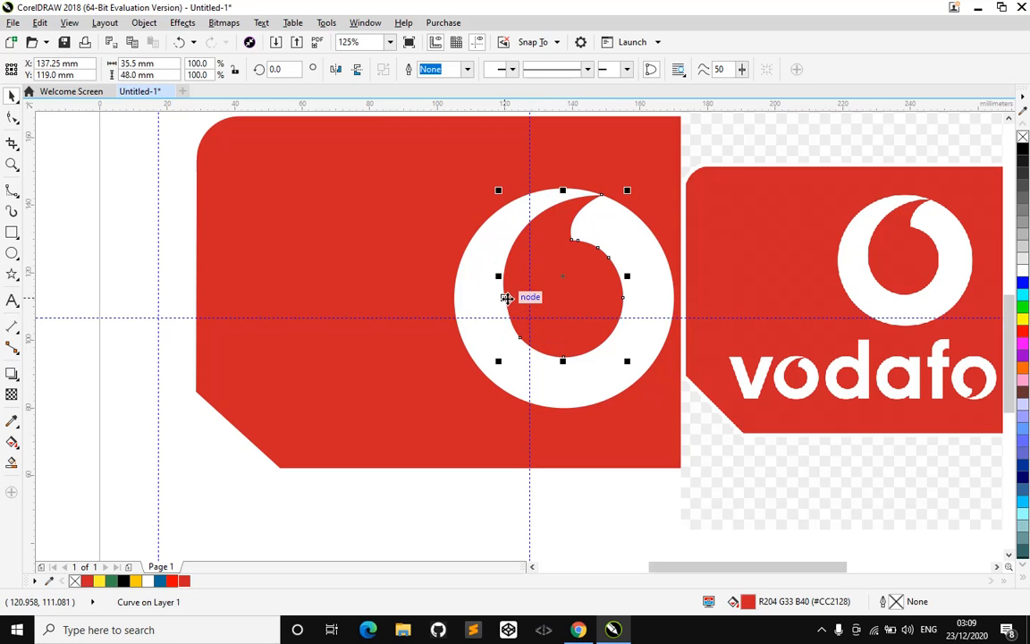
key("space")
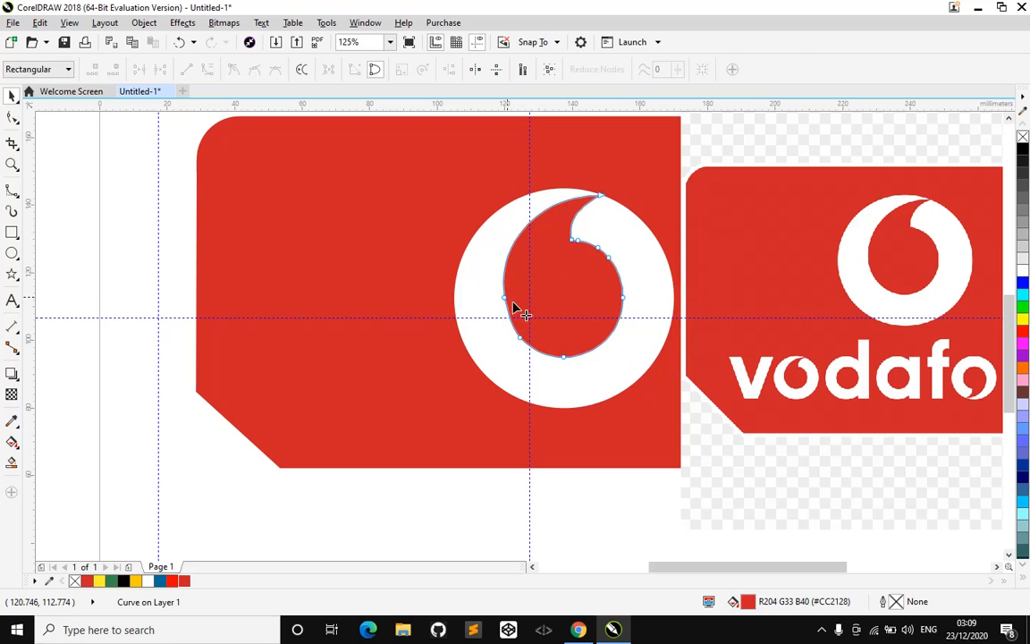
Try to widen the red speech-mark by nudging its leftmost node outward, and leave node editing.
key("Left")
key("Left")
key("Left")
key("Left")
key("Left")
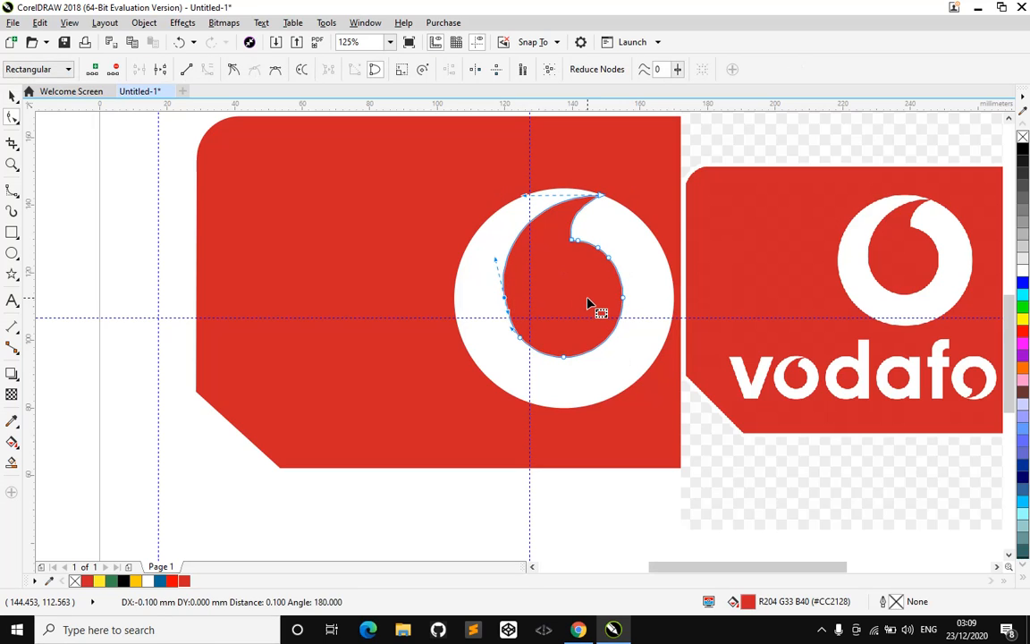
key("Left")
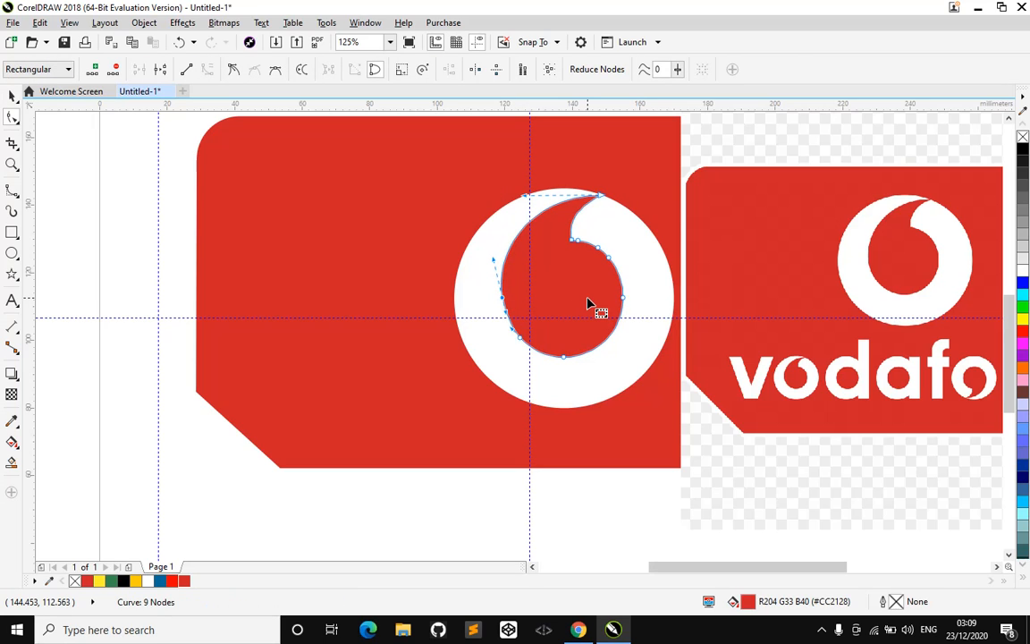
key("space")
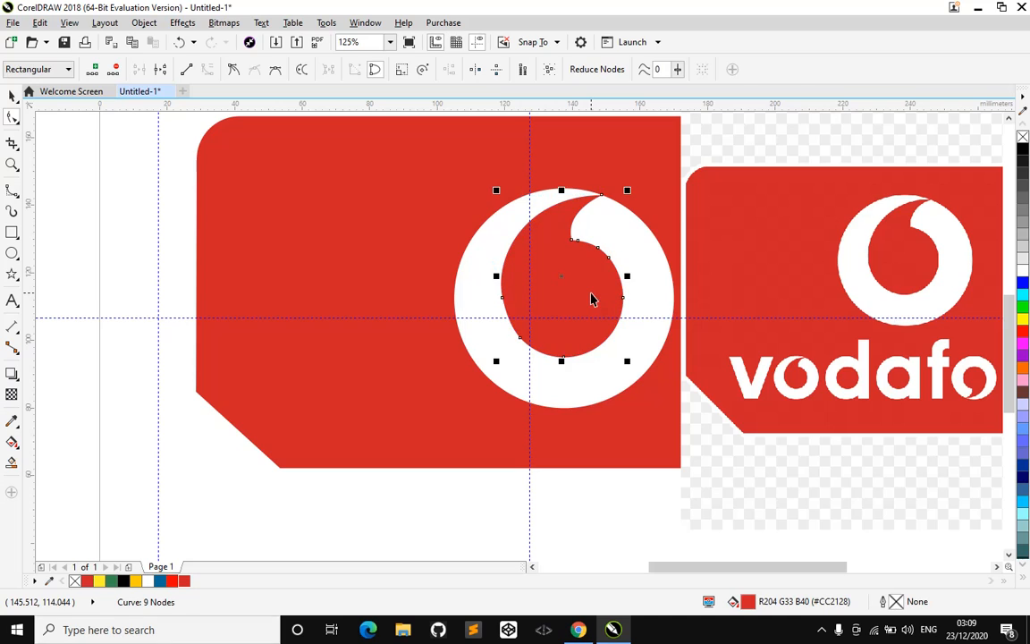
left_click(651, 290)
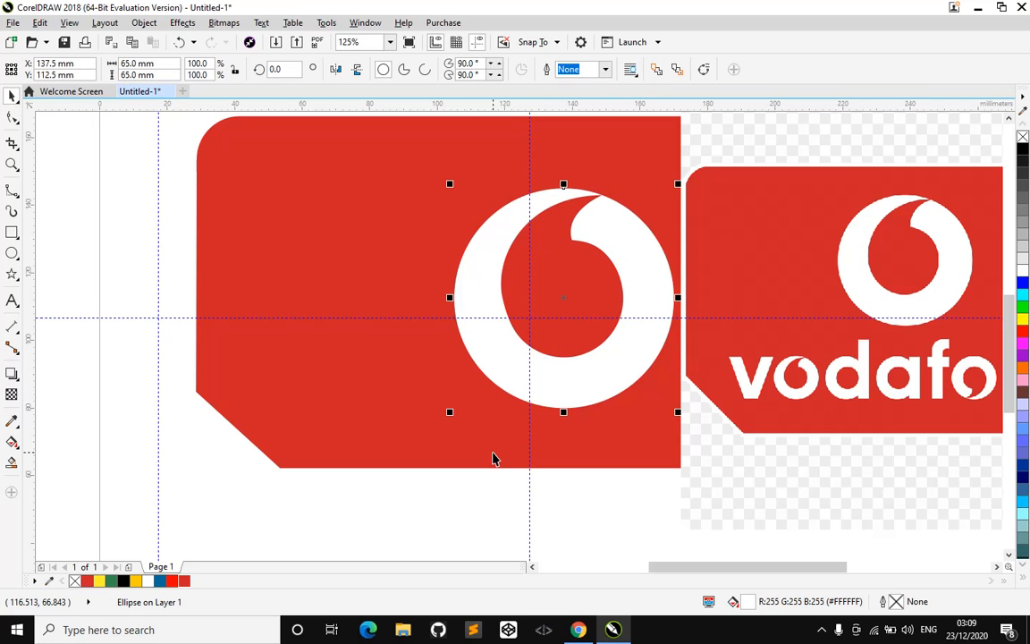
Undo the outward nudges of the speech-mark's leftmost node.
key("ctrl+z")
key("ctrl+z")
key("ctrl+z")
key("ctrl+z")
key("ctrl+z")
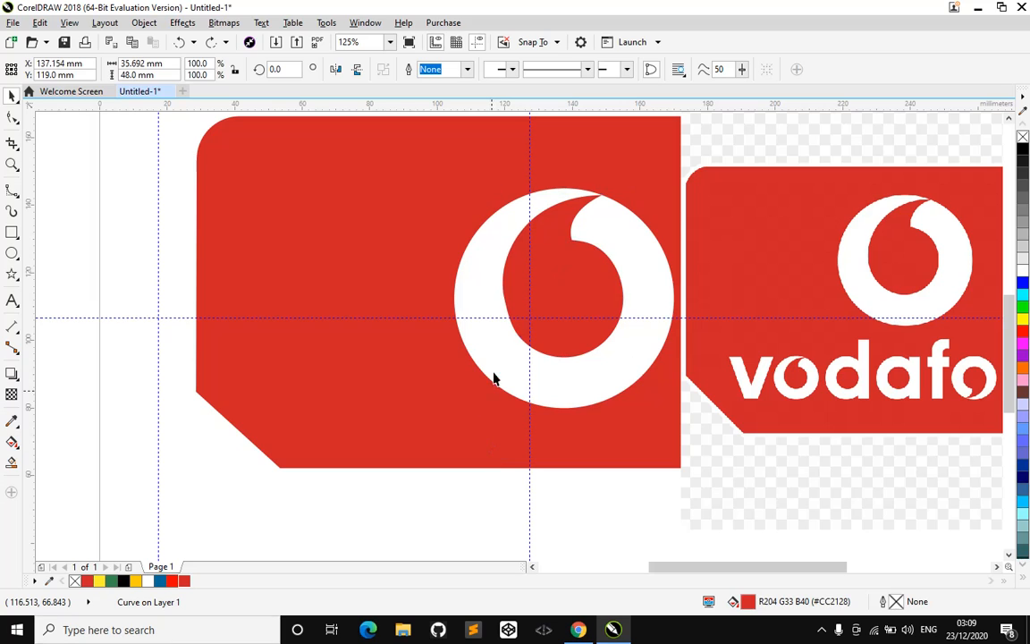
Straighten the leftmost node's upper handle to vertical, and shorten and slightly lower the tip node's outer handle to smooth the tail.
key("F10")
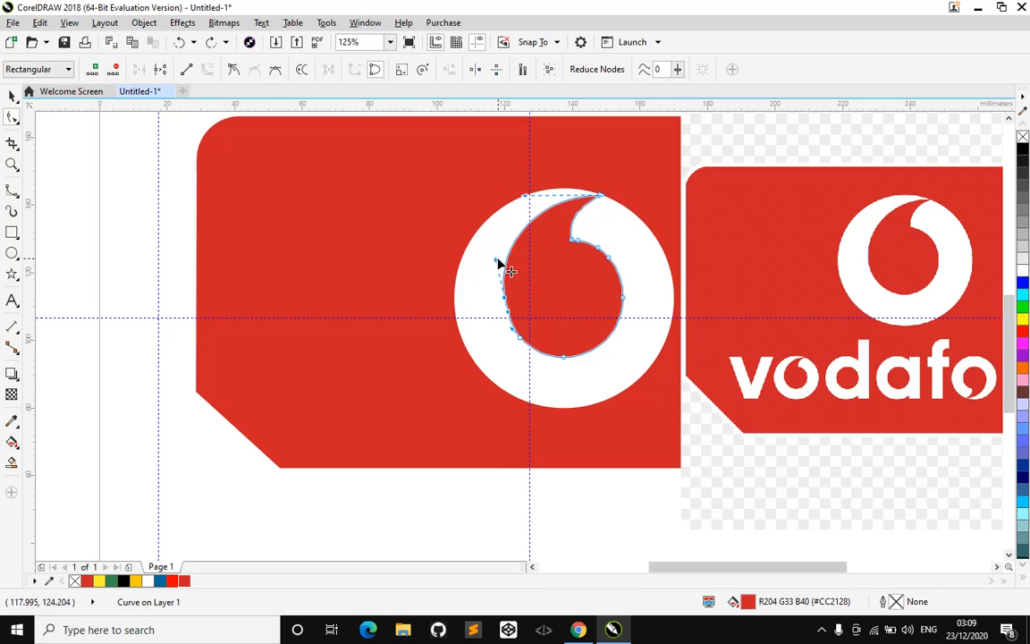
left_click_drag(499, 268, 507, 238)
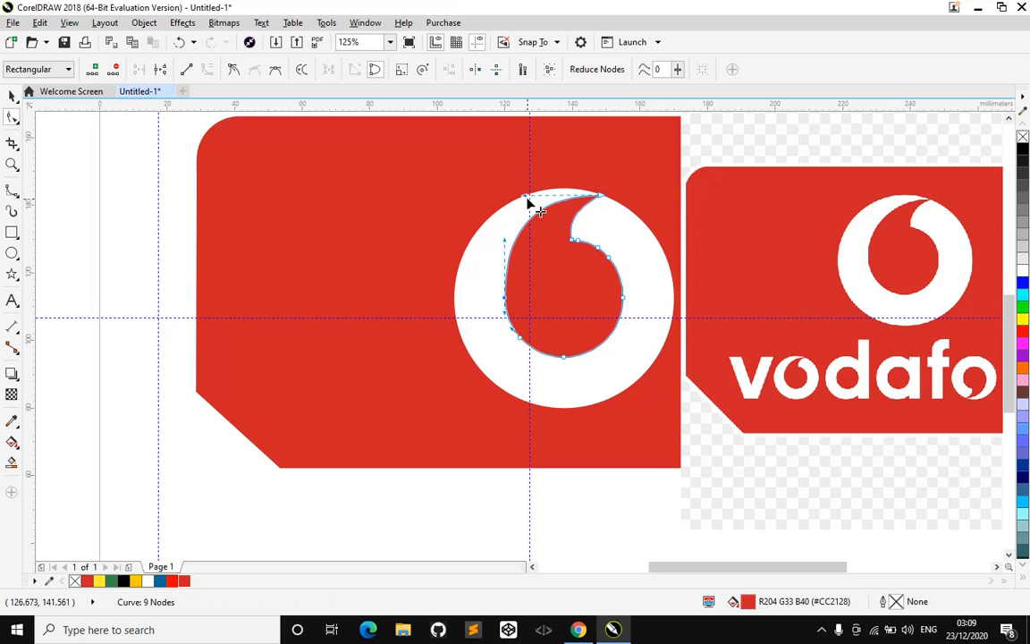
left_click_drag(527, 200, 540, 205)
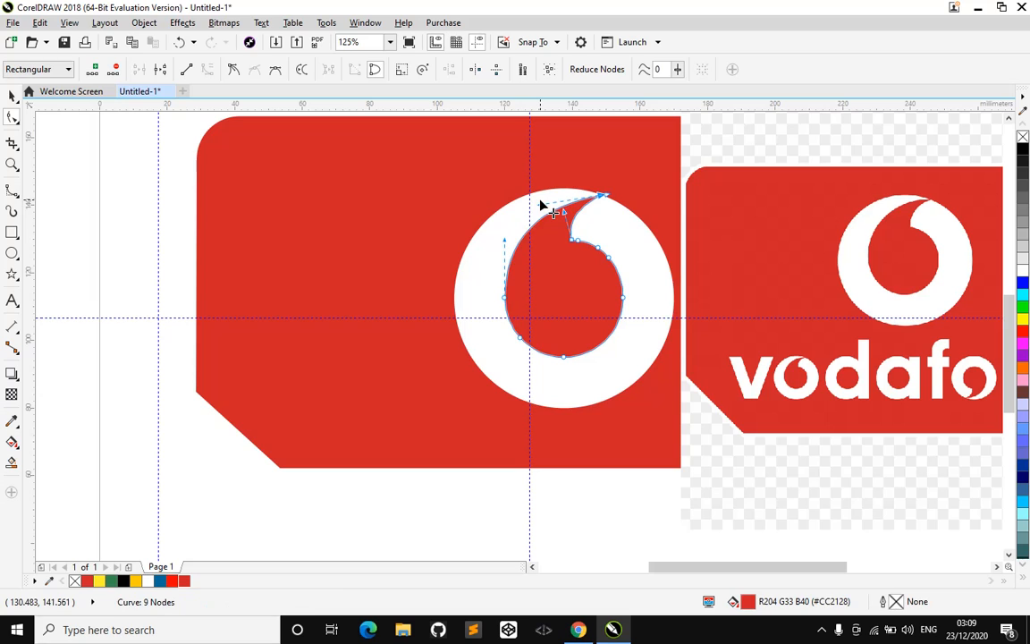
Delete the extra node on the speech-mark's lower-left arc and finish node editing, leaving the shape about 35.2 mm wide.
left_click(522, 347)
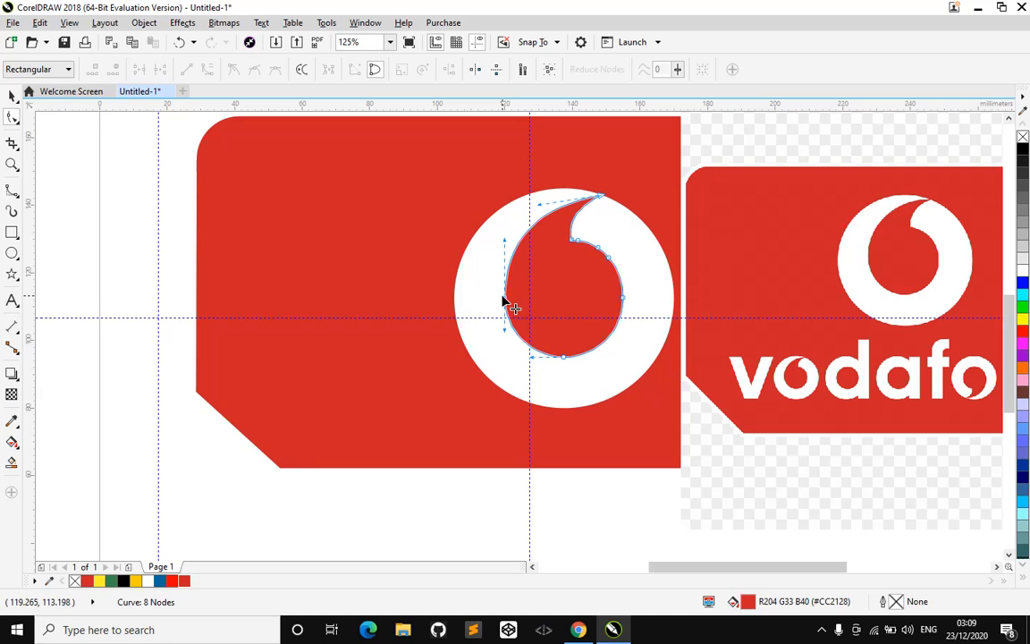
left_click(503, 302)
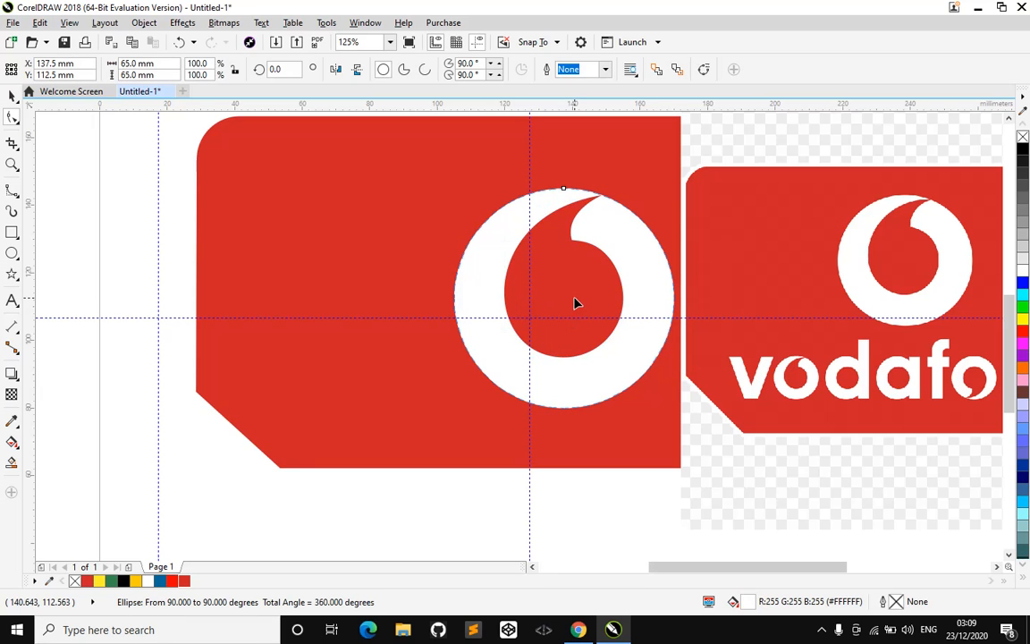
left_click(571, 303)
key("space")
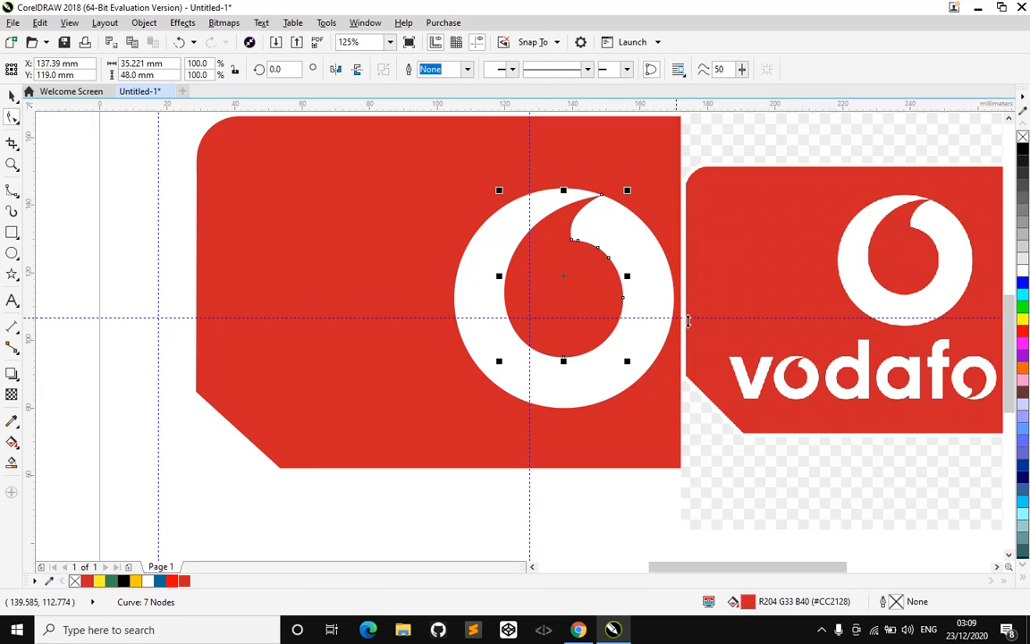
left_click(710, 447)
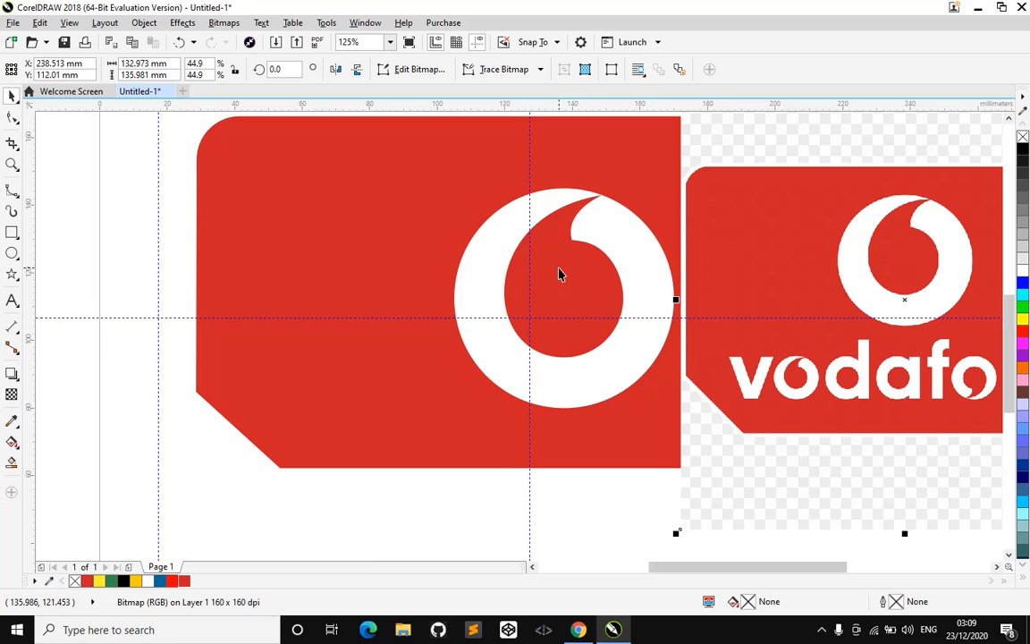
left_click(582, 267)
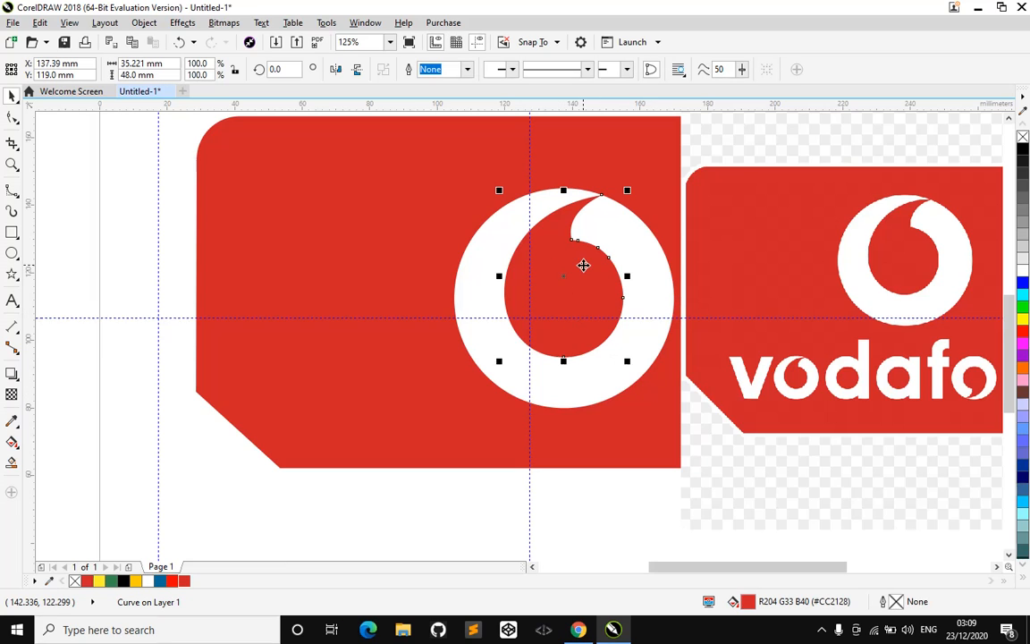
left_click(173, 261)
left_click(567, 280)
left_click(570, 230)
left_click(633, 154)
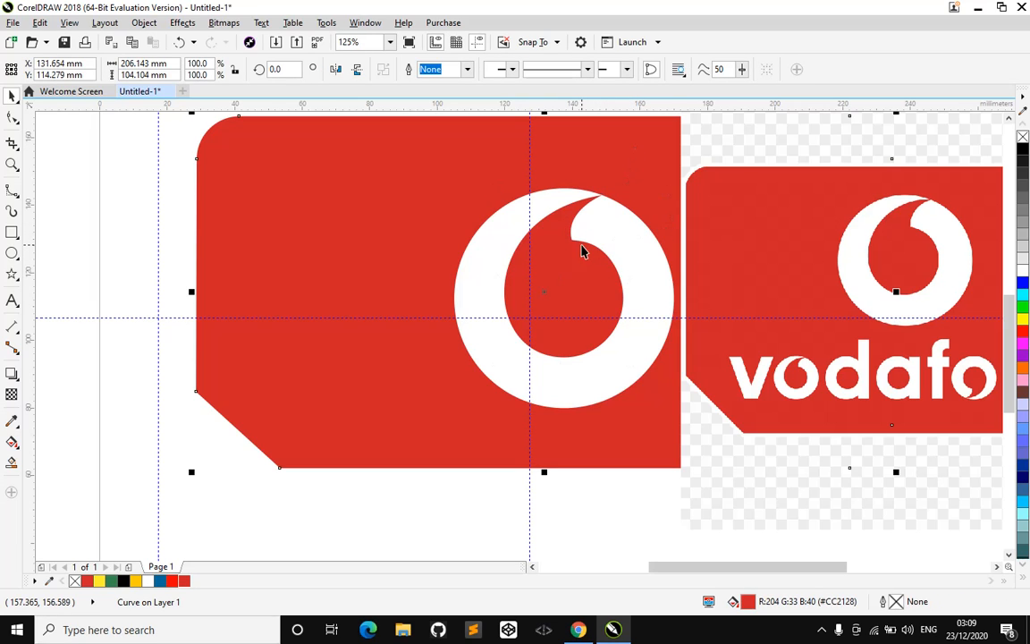
left_click(588, 270)
Move the reference bitmap to the right, clear of the redrawn red card.
scroll(587, 269, "down", 2)
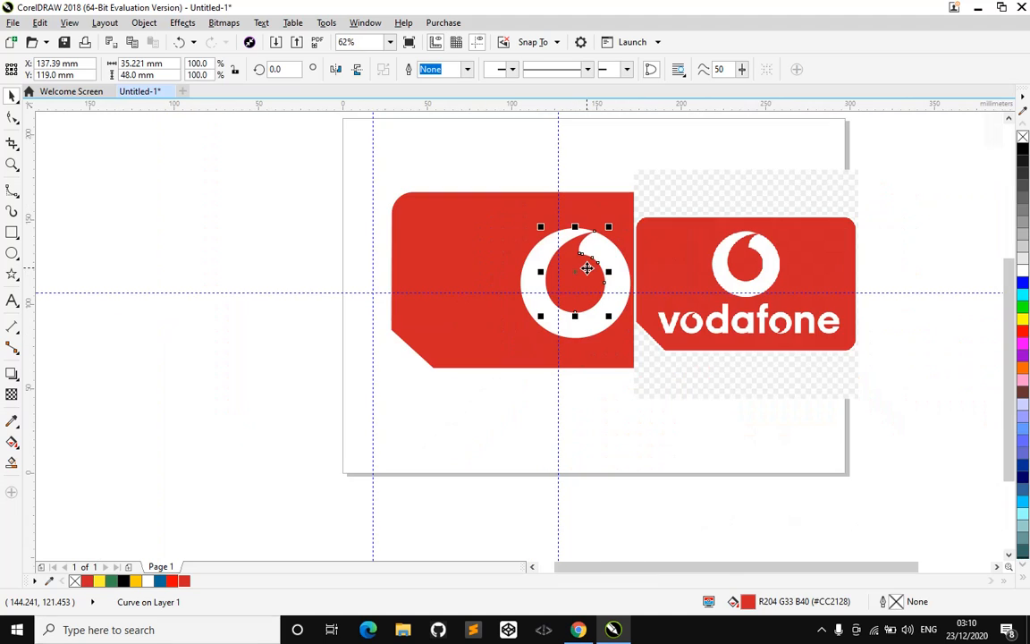
left_click(707, 246)
left_click_drag(707, 246, 822, 282)
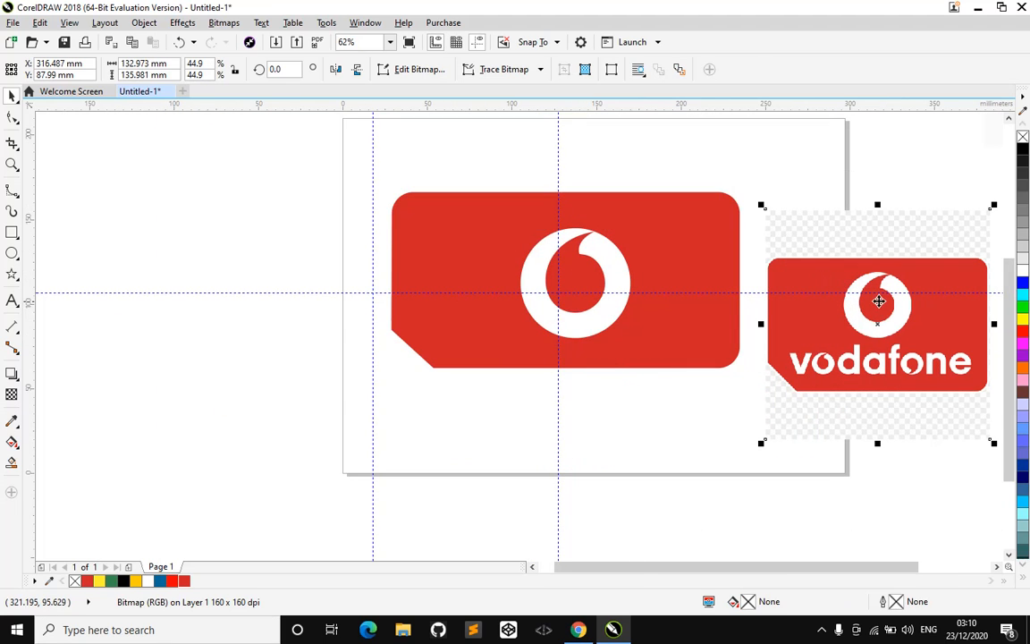
Group the white ring with the red speech-mark.
left_click_drag(288, 178, 651, 351)
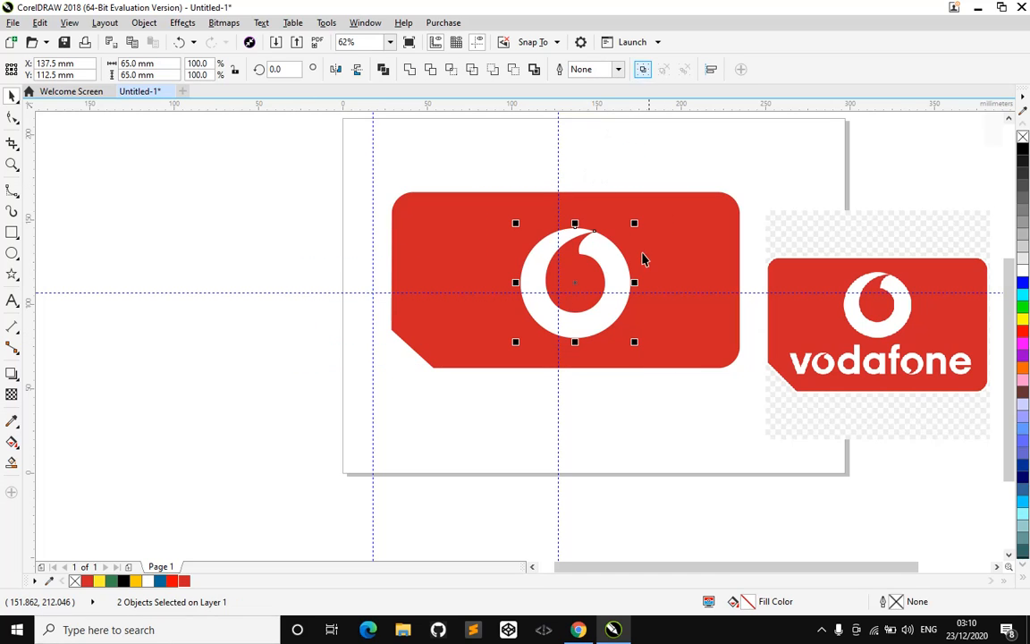
key("ctrl+g")
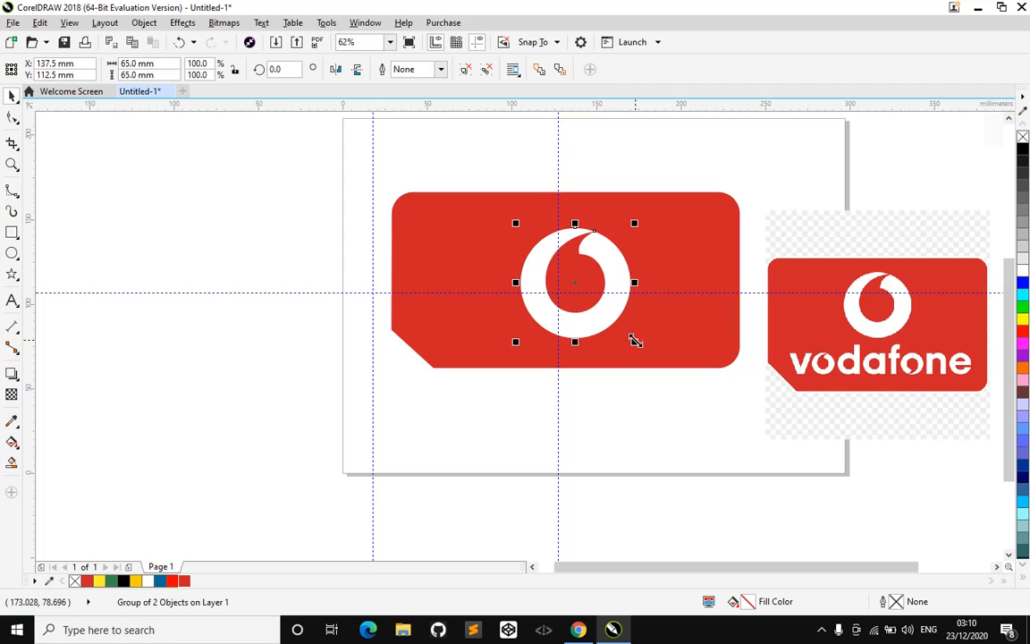
Try to scale the emblem group down to about 42 mm from its lower-right corner, and undo it.
left_click_drag(634, 342, 596, 304)
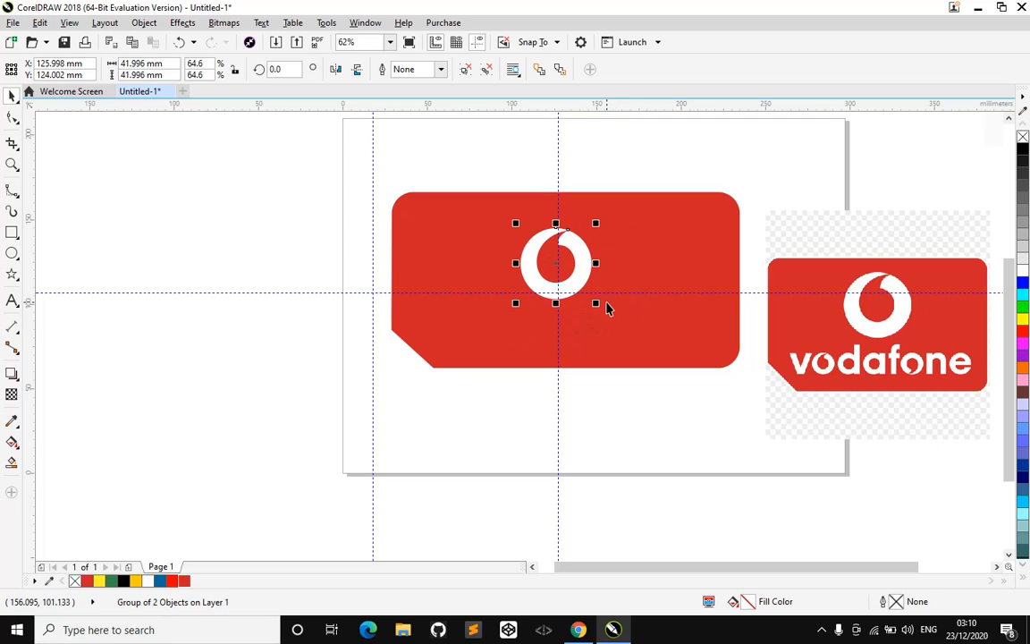
key("ctrl+z")
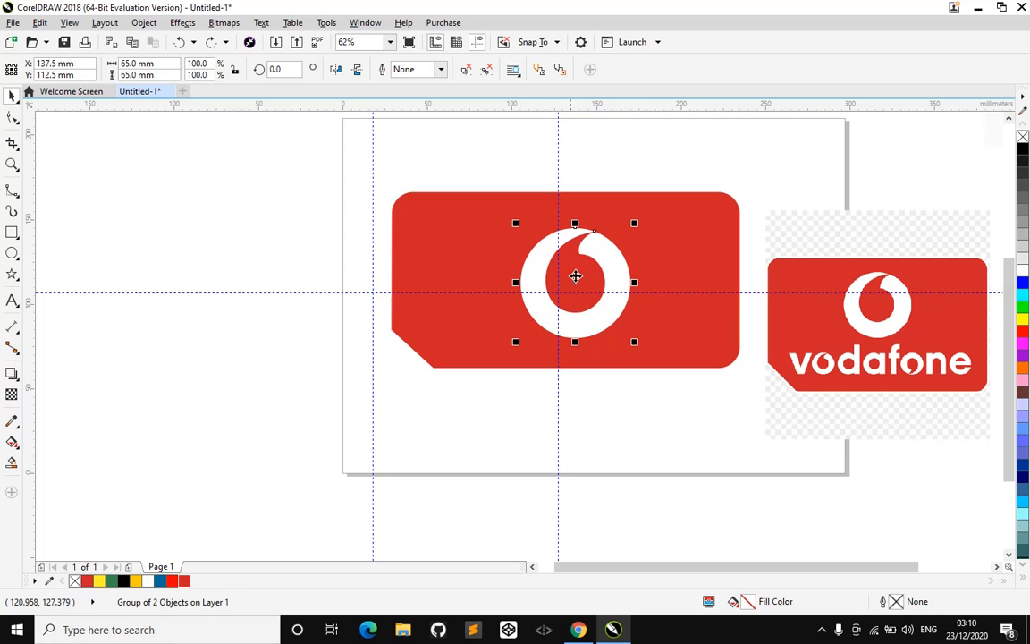
left_click_drag(634, 342, 634, 341)
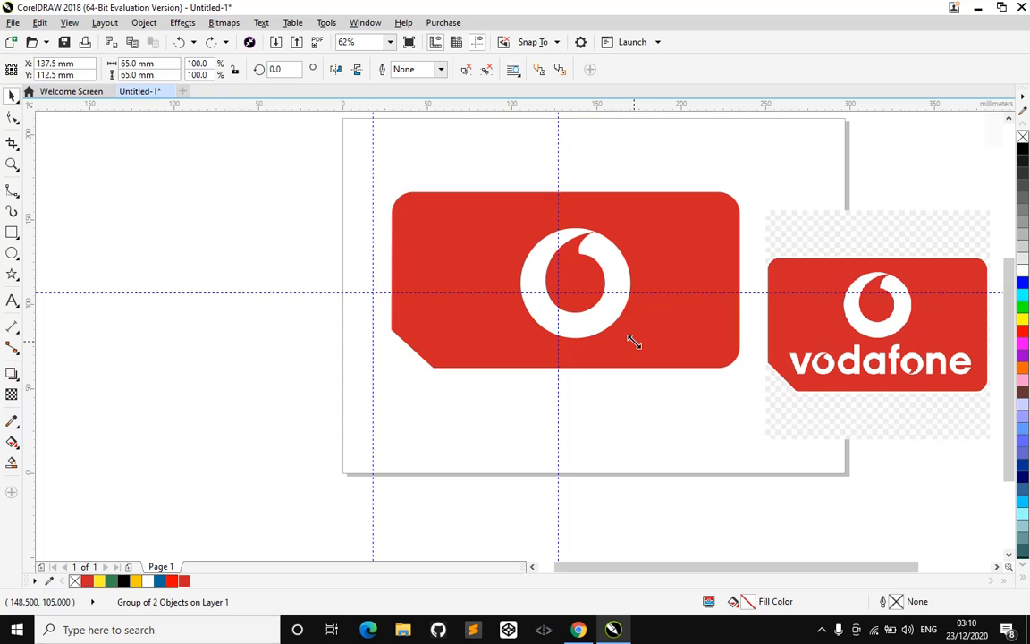
left_click(634, 341)
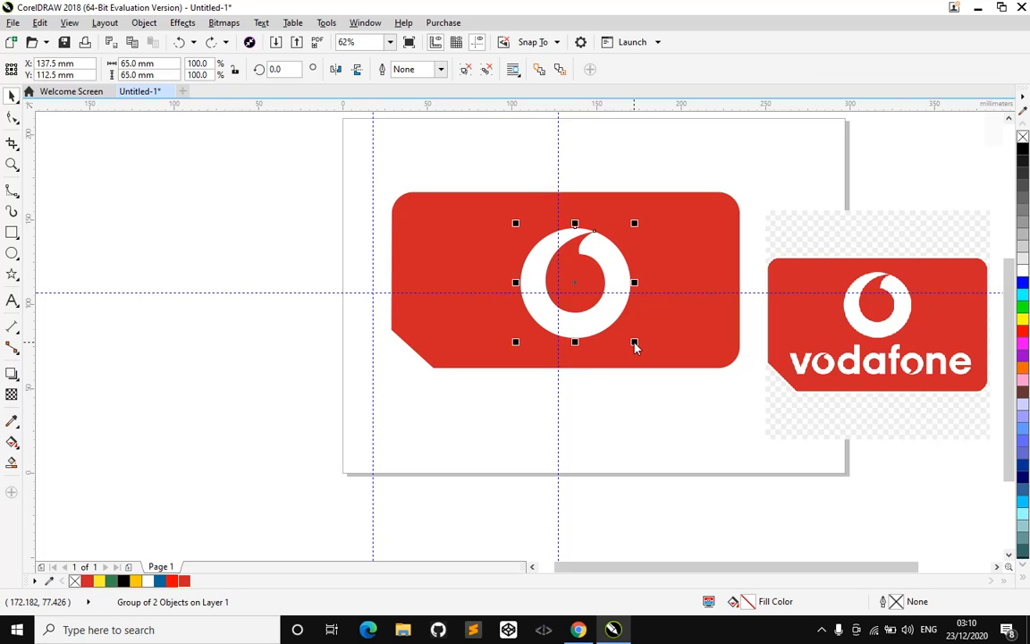
Scale the emblem group to about 48 mm and place it near the middle of the card's upper edge.
left_click_drag(634, 347, 625, 319)
left_click_drag(587, 285, 560, 252)
left_click_drag(594, 287, 565, 274)
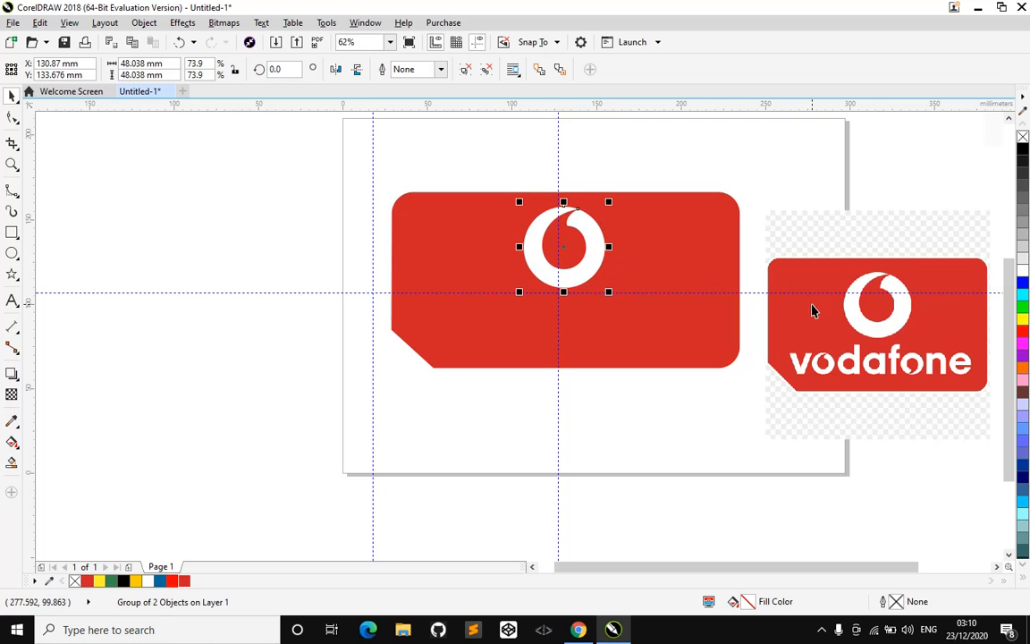
left_click(799, 328)
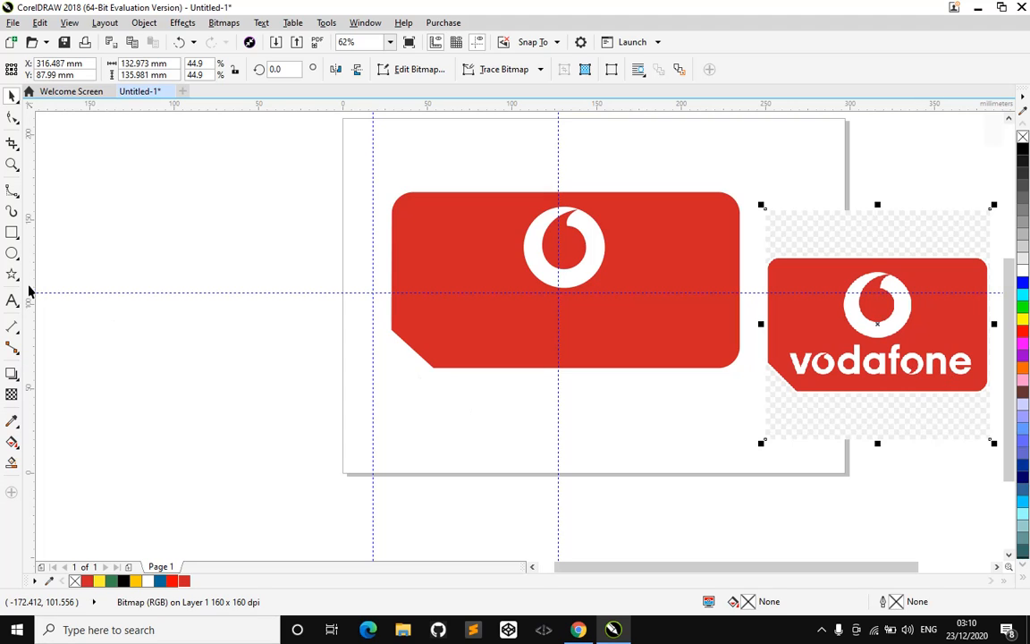
Add the artistic text "vodafone" on the empty area left of the page and select it.
left_click(12, 302)
left_click(156, 358)
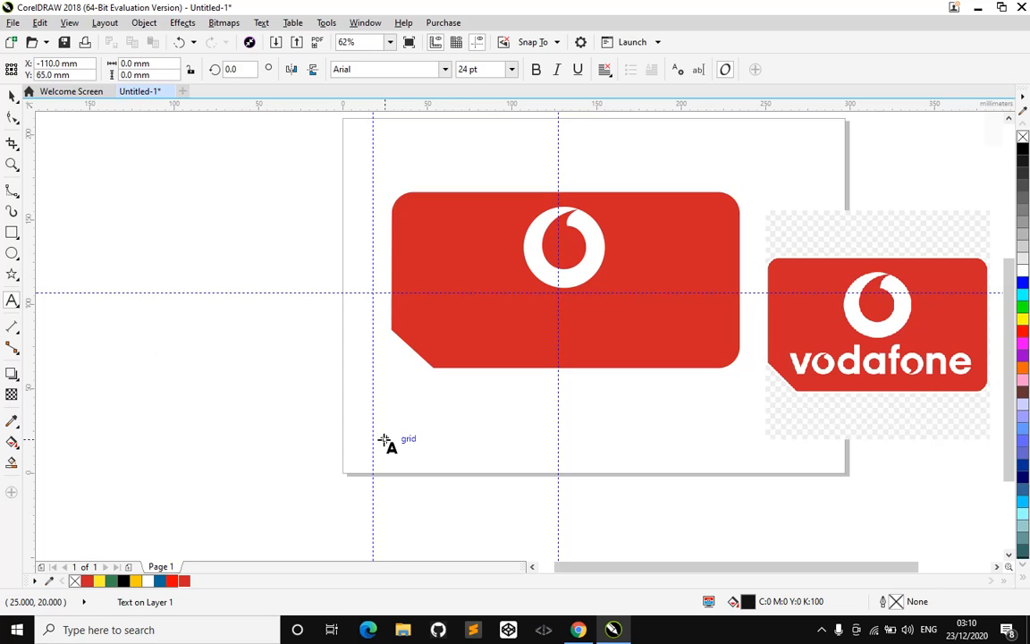
type("vodafone")
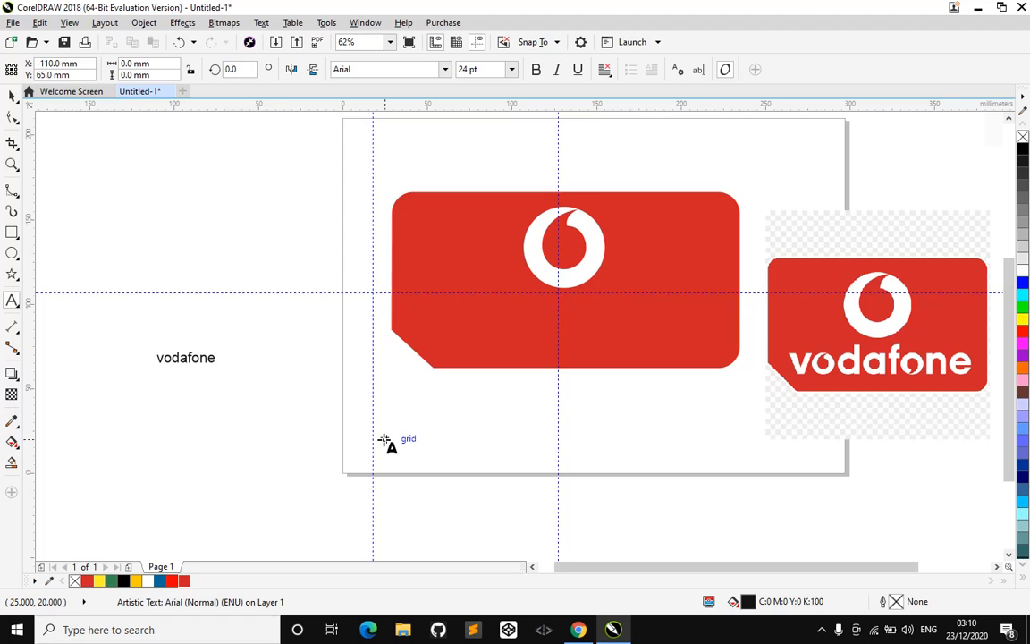
left_click(11, 95)
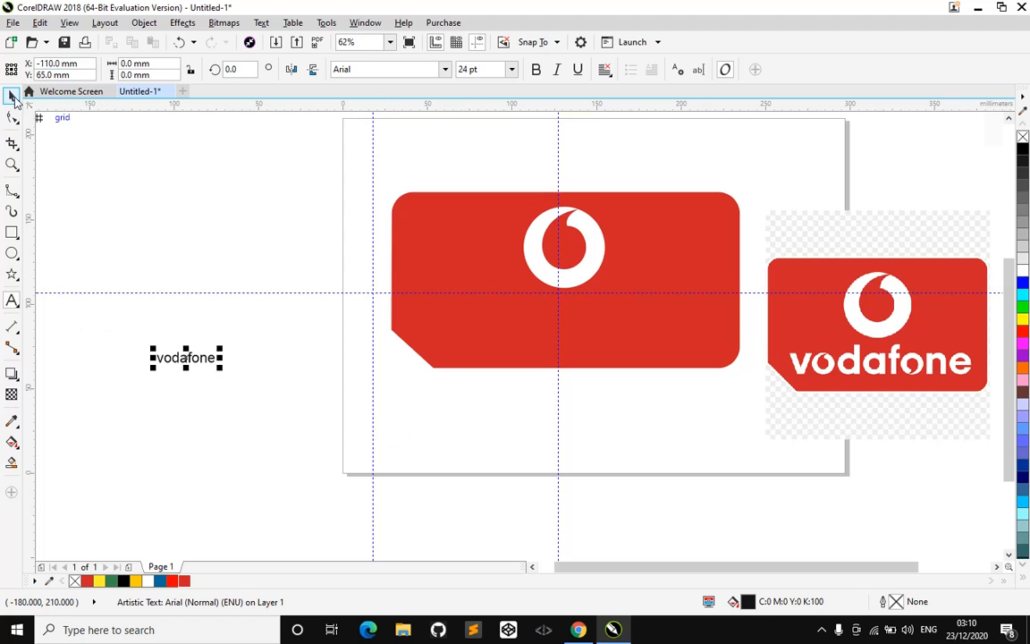
left_click(431, 75)
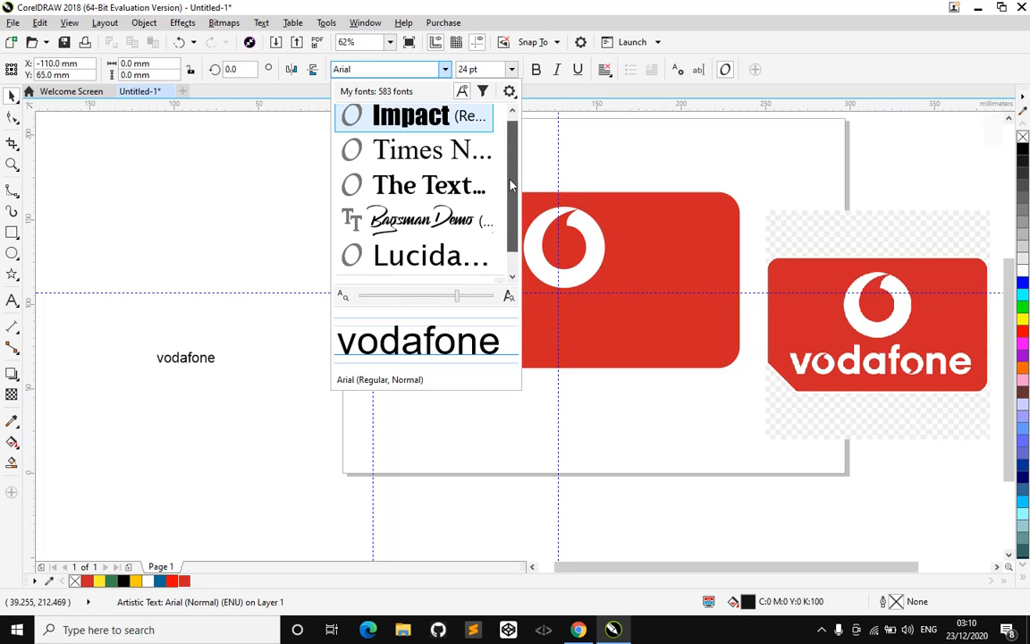
scroll(514, 156, "down", 1)
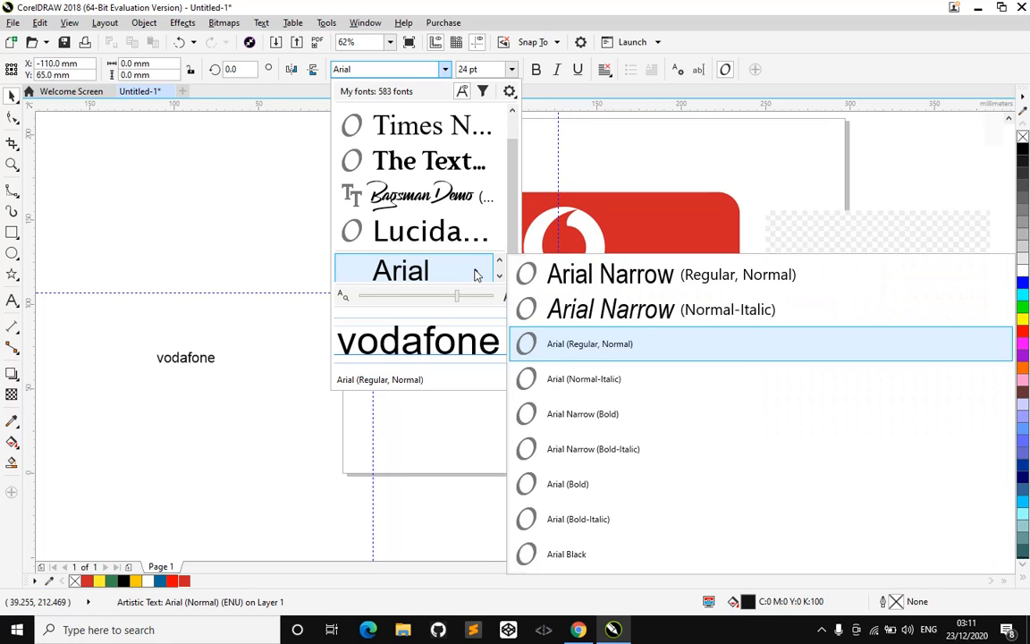
left_click(474, 275)
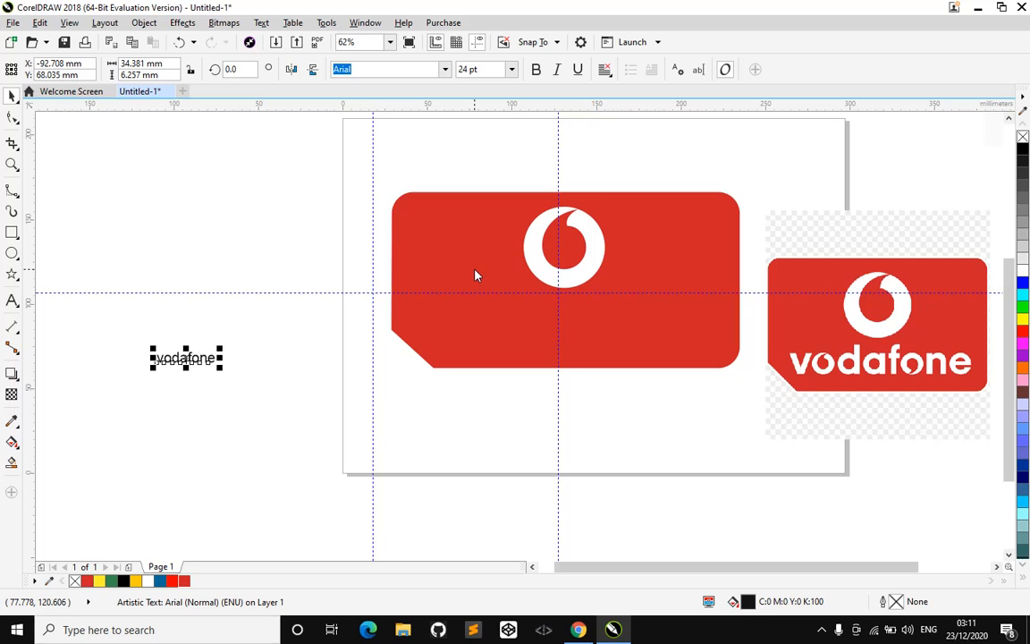
Set the font of the "vodafone" text to Arial Black.
left_click(444, 69)
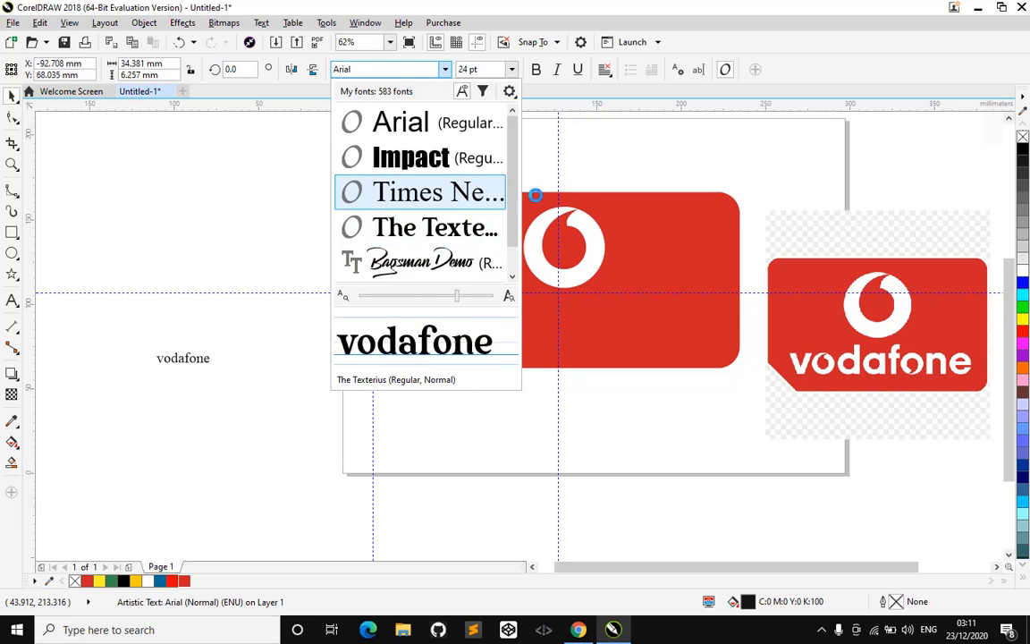
scroll(514, 249, "down", 1)
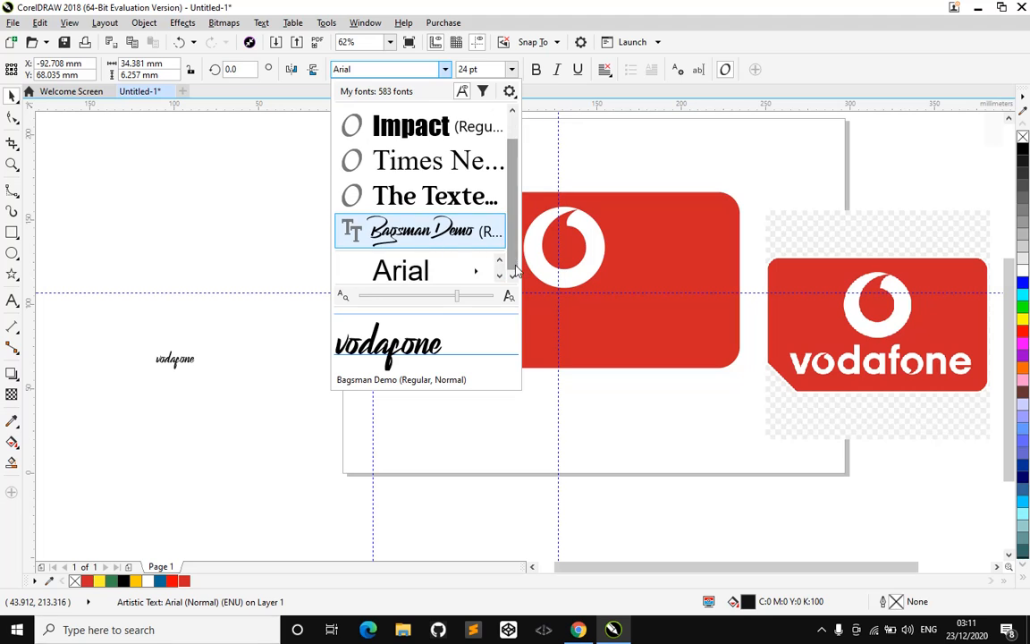
mouse_move(478, 275)
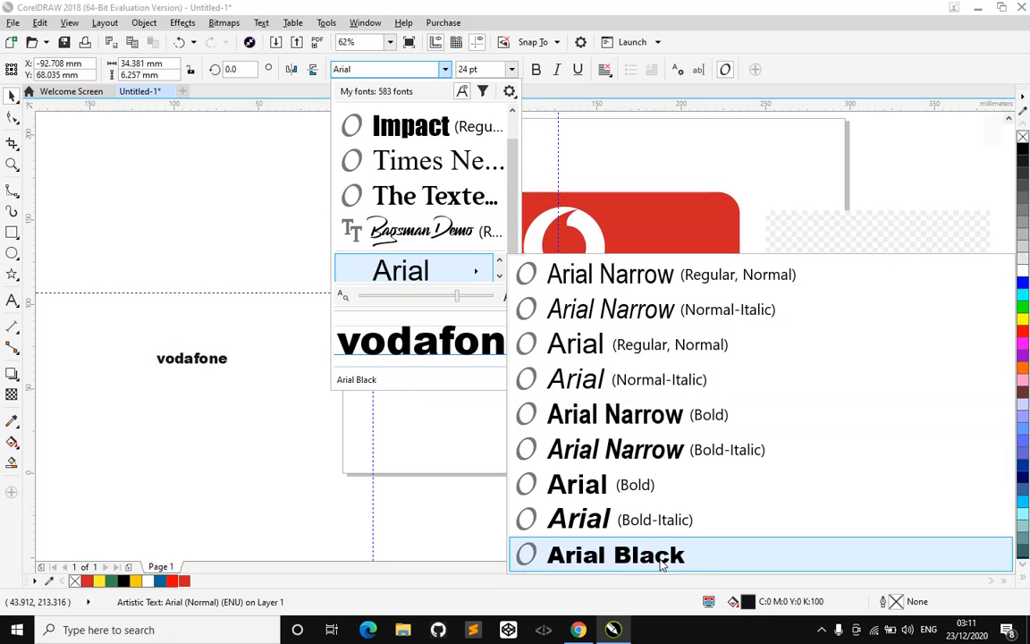
left_click(660, 556)
Enlarge the "vodafone" text to about 100 mm wide and place it on the card below the emblem.
left_click_drag(231, 373, 335, 439)
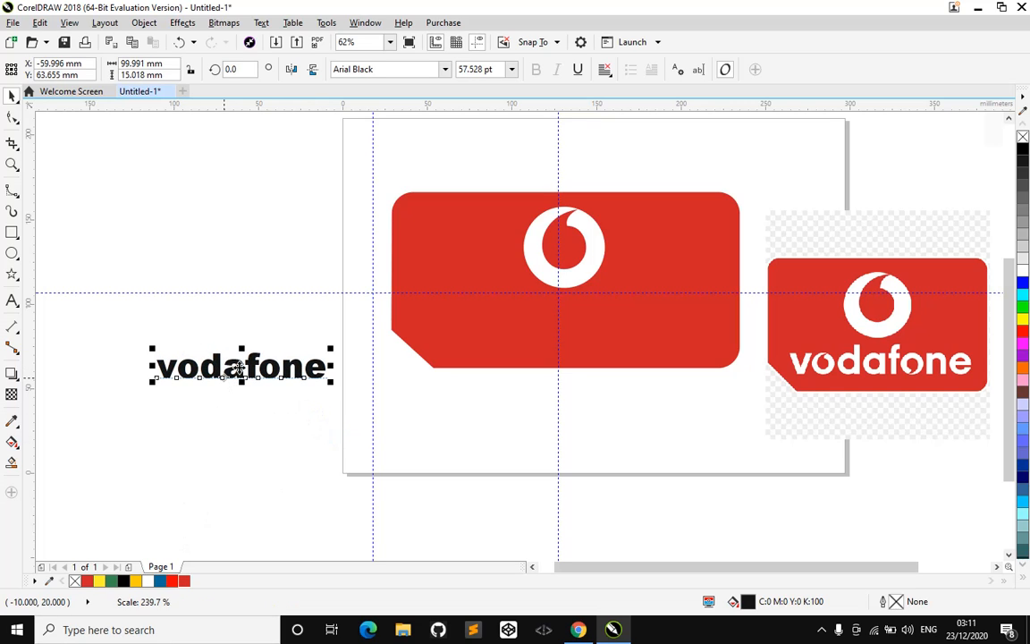
left_click_drag(239, 364, 564, 340)
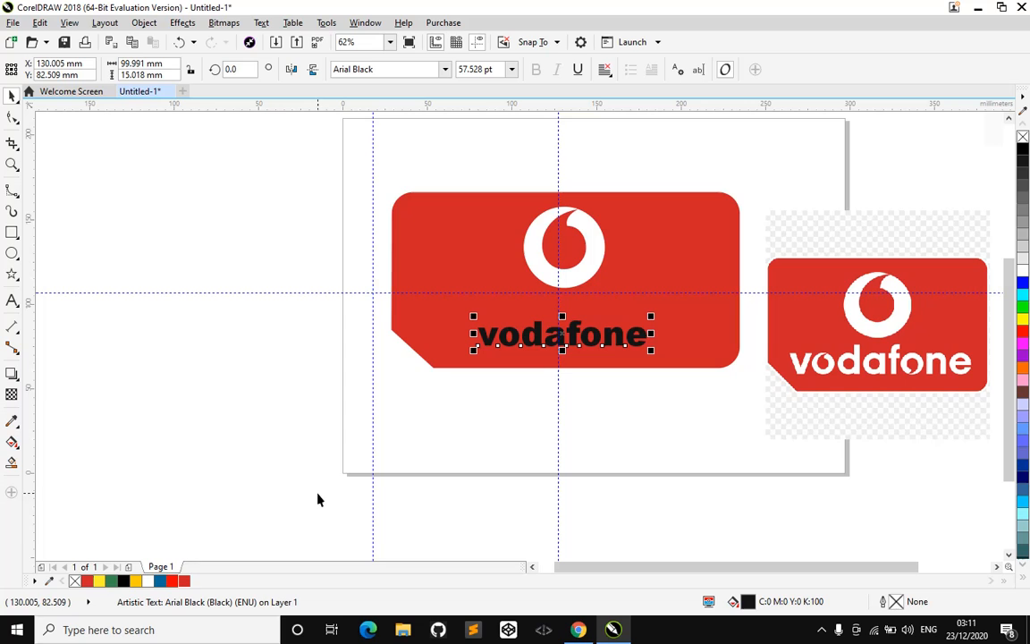
Fill the "vodafone" text with white and enlarge it to about 133 mm wide beneath the emblem.
left_click(148, 582)
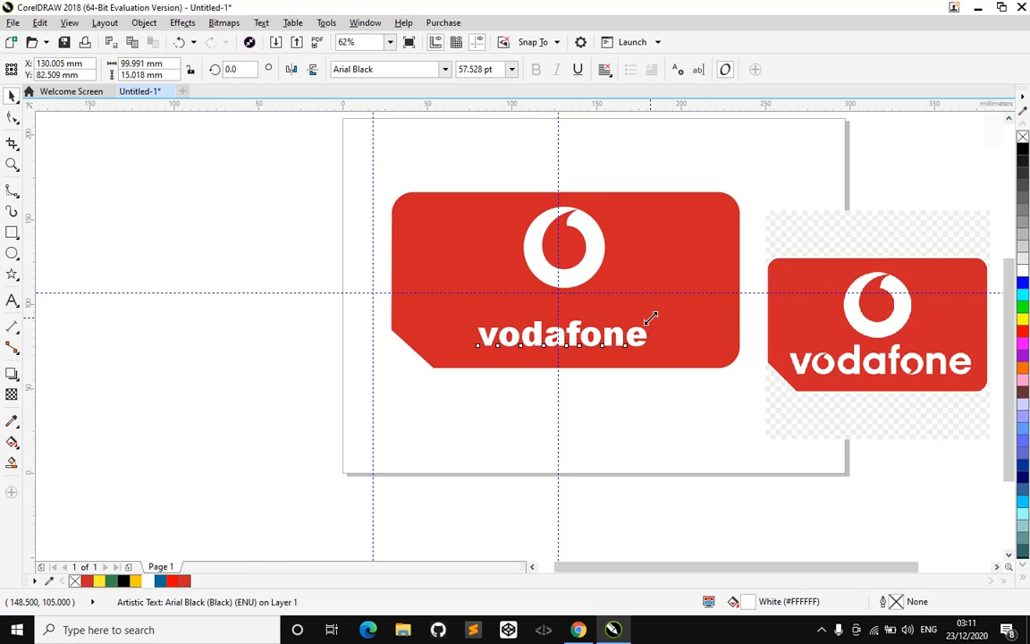
left_click_drag(655, 317, 689, 291)
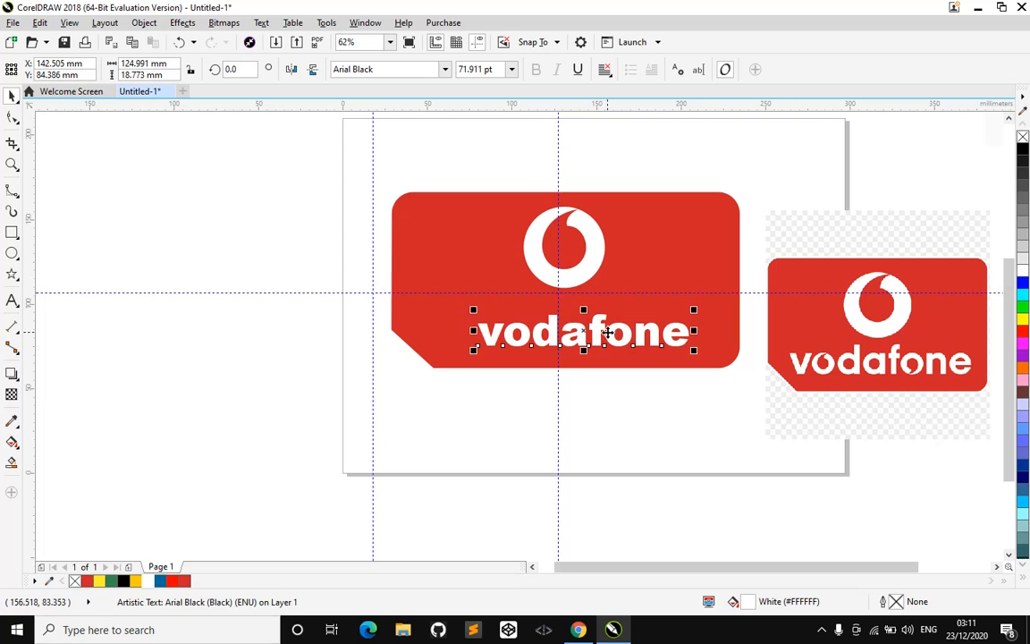
mouse_move(609, 331)
left_mouse_down()
mouse_move(490, 299)
mouse_move(594, 336)
left_mouse_up()
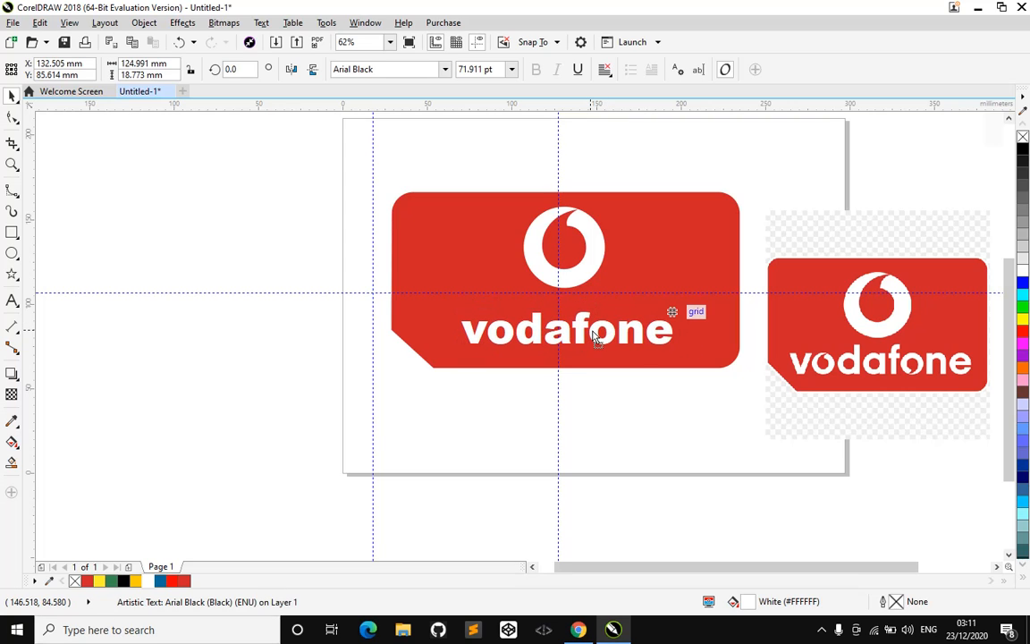
left_click_drag(688, 354, 690, 353)
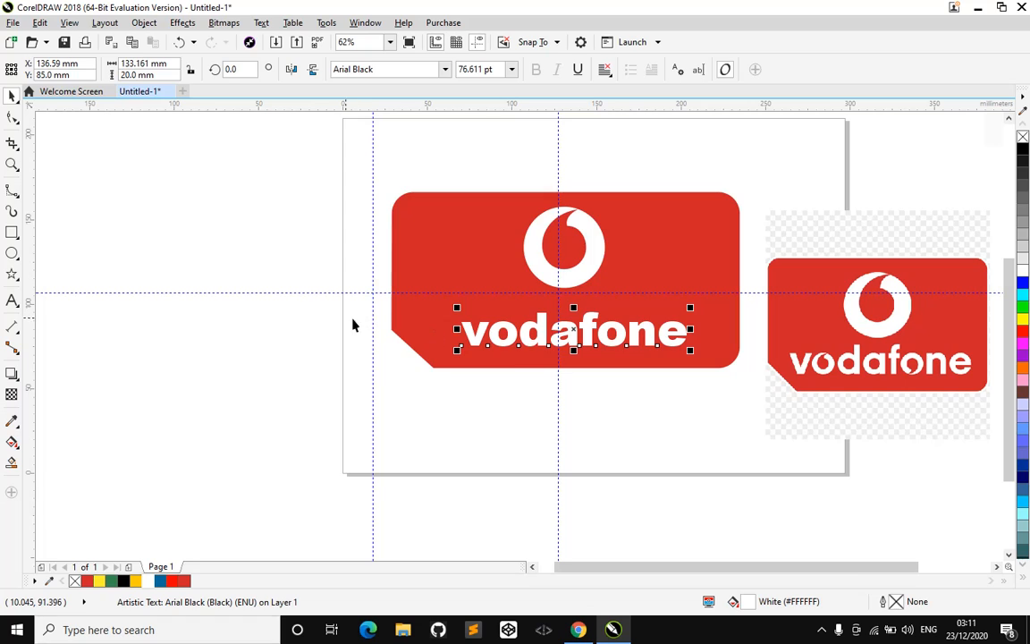
Break the "vodafone" artistic text apart into separate letters.
left_click(313, 317)
left_click(587, 329)
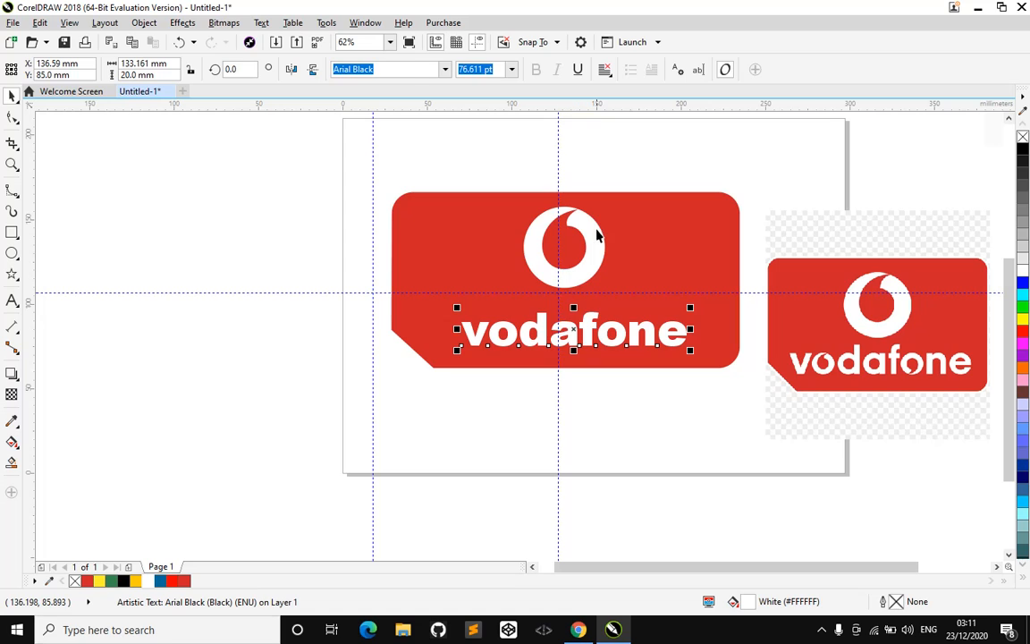
left_click(597, 231)
left_click(607, 324)
left_click(144, 22)
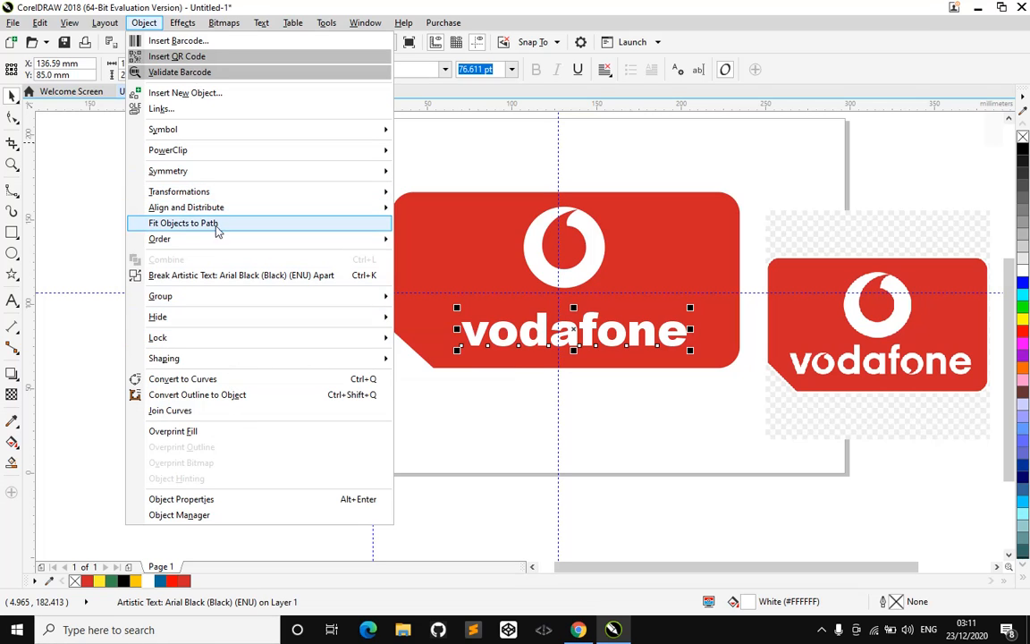
left_click(215, 275)
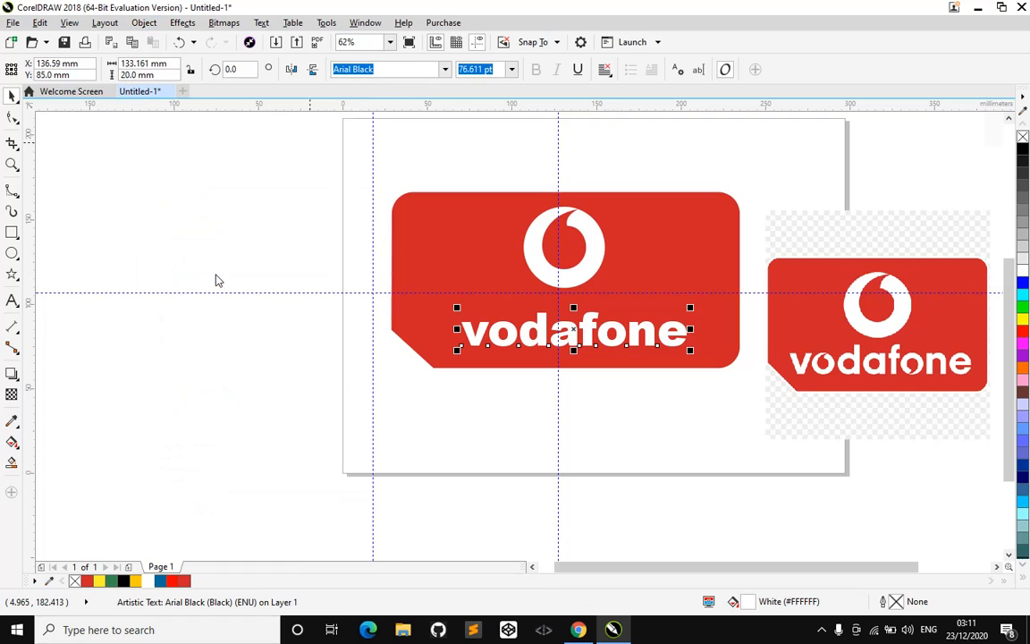
Try moving the separate letters "d" and "f" out of the wordmark, and undo both moves.
left_click(520, 332)
left_click_drag(530, 331, 441, 354)
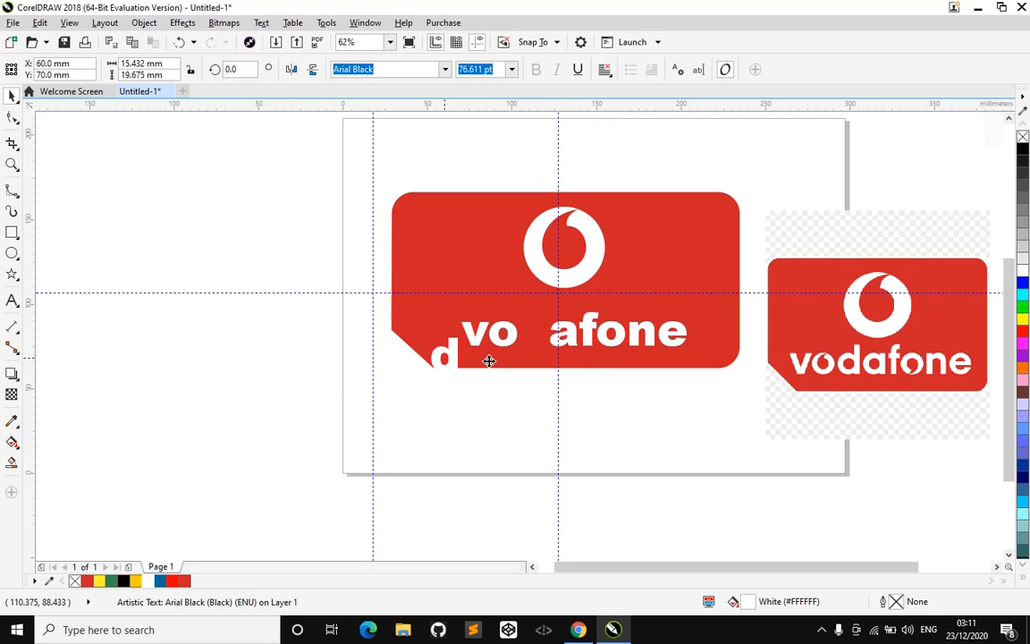
left_click_drag(588, 336, 587, 380)
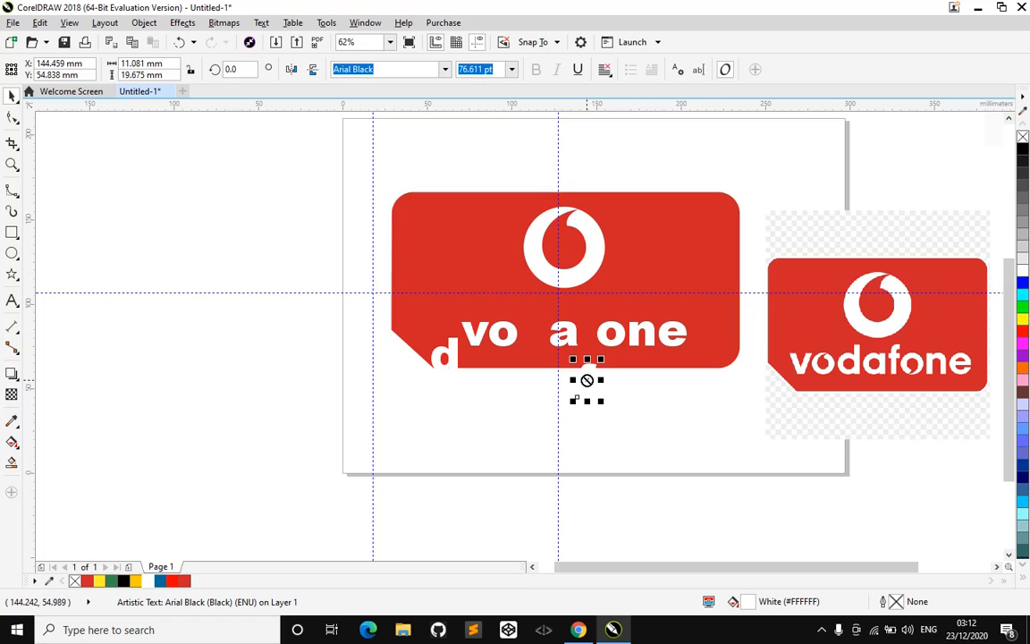
key("ctrl+z")
key("ctrl+z")
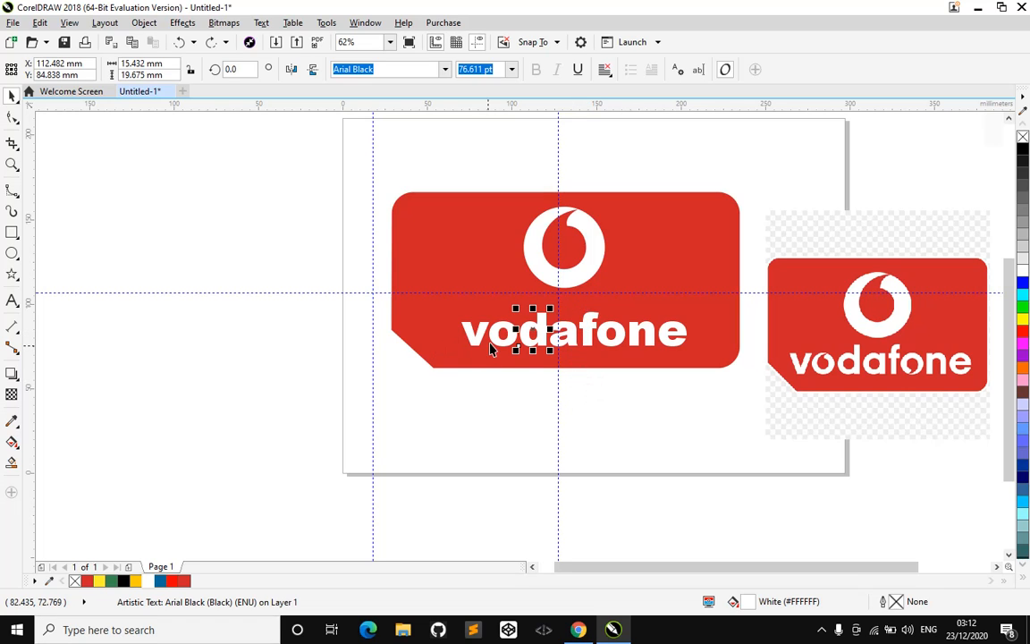
Delete both "o" letters from the "vodafone" wordmark.
left_click(494, 337)
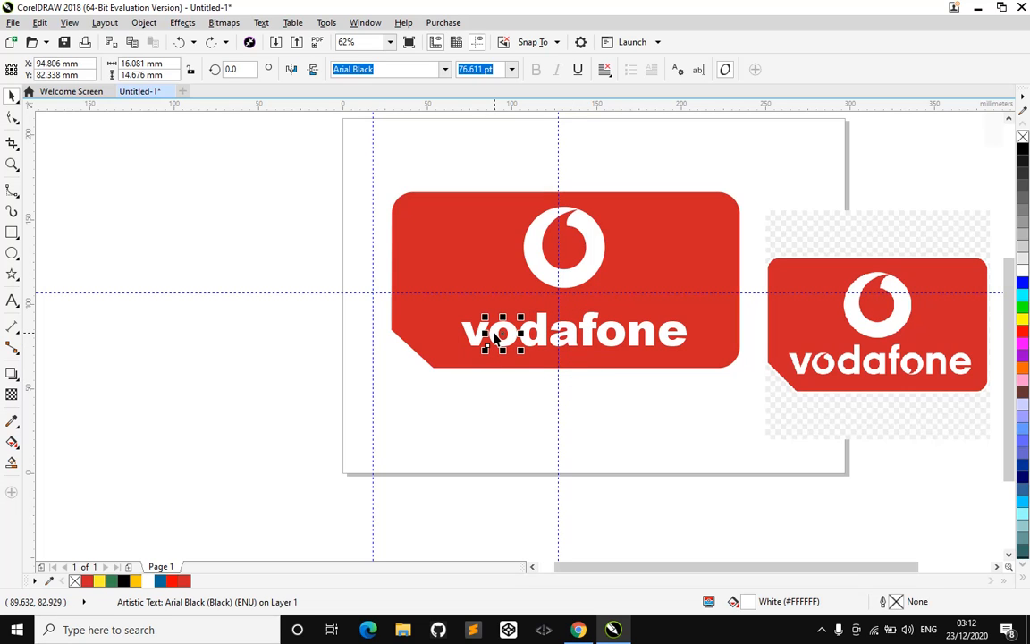
key("Delete")
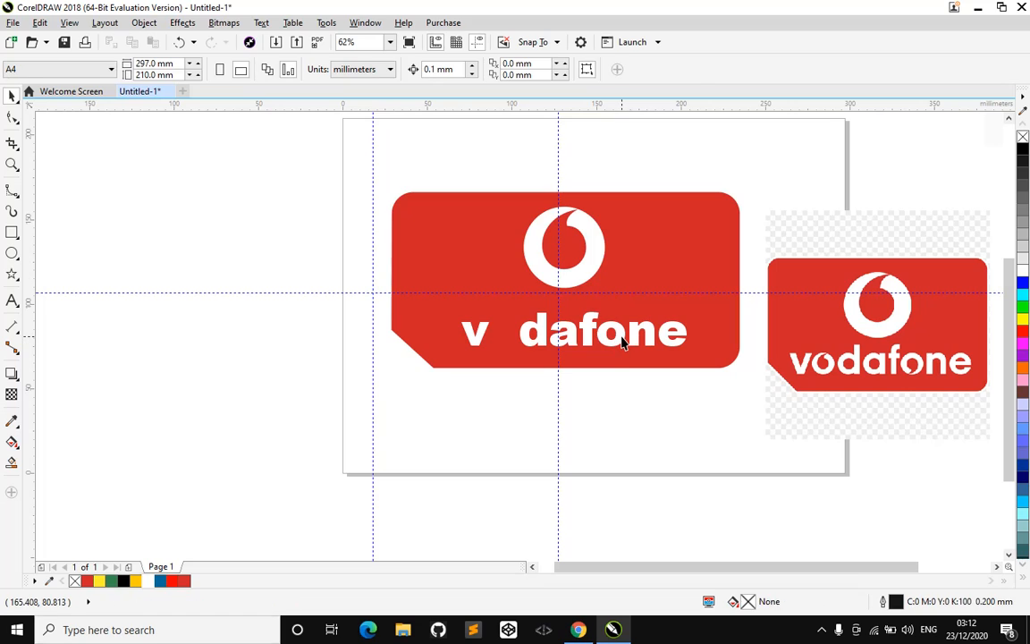
left_click(615, 339)
key("Delete")
Place a copy of the emblem, scaled to about 15 mm, in the gap between the "v" and the "d".
left_click(573, 231)
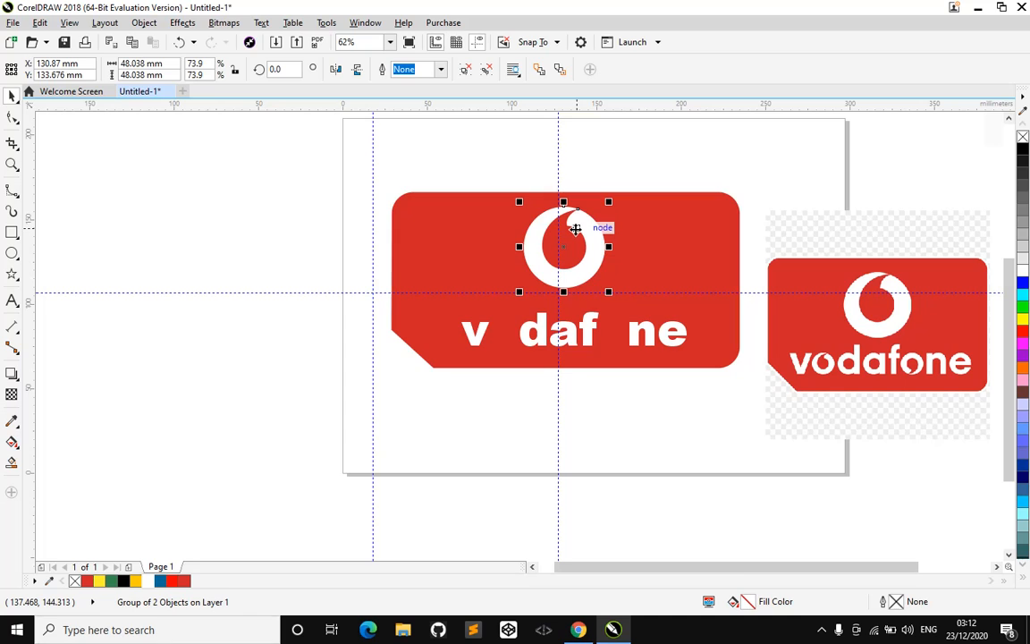
left_click_drag(593, 228, 478, 246)
left_click_drag(510, 309, 505, 337)
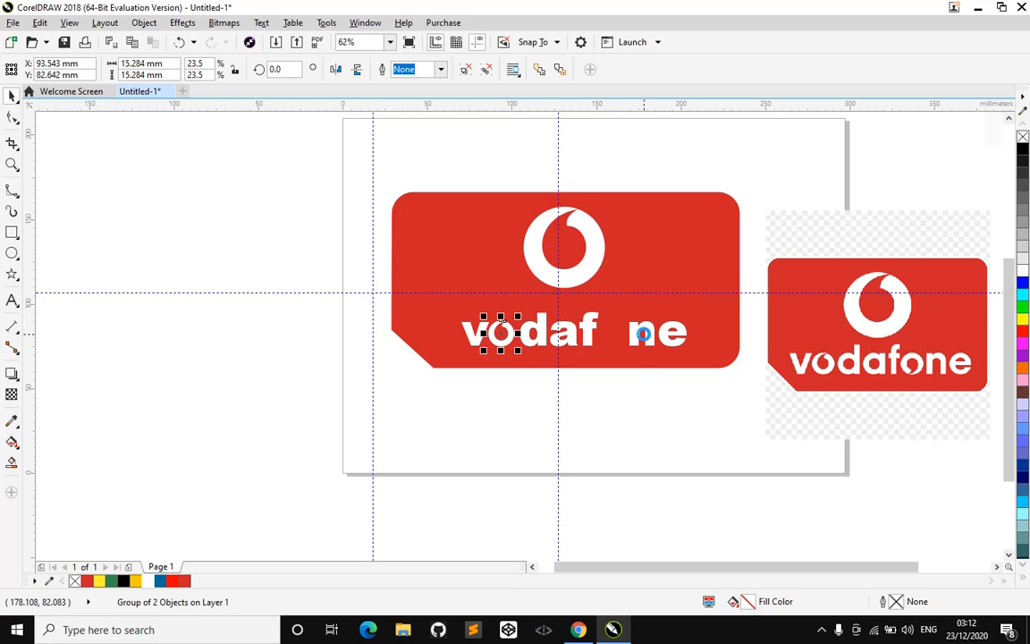
Nudge the small emblem copy slightly right and down to align it as the first "o" of the wordmark.
key("Right")
key("Right")
key("Right")
key("Right")
key("Right")
key("Down")
key("Down")
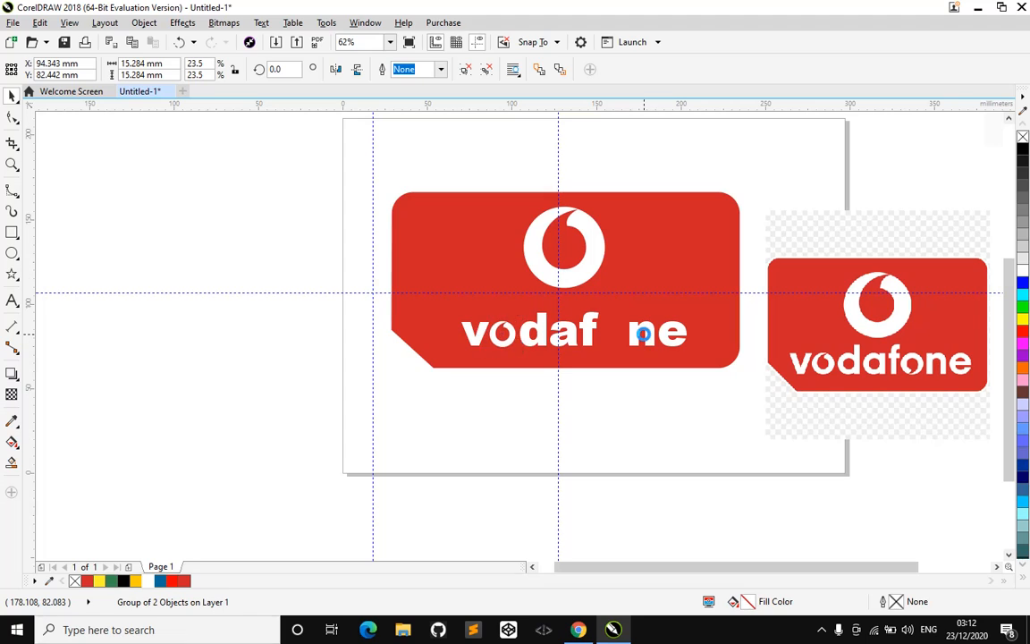
key("Down")
key("Down")
key("Down")
key("Down")
key("Down")
key("Down")
key("Right")
key("Right")
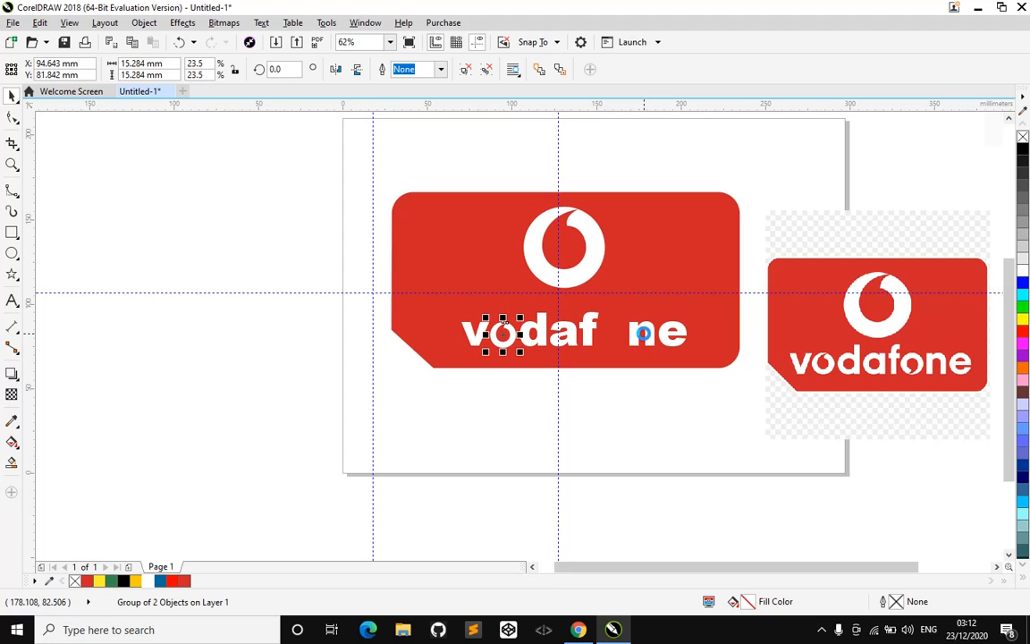
key("Down")
key("Down")
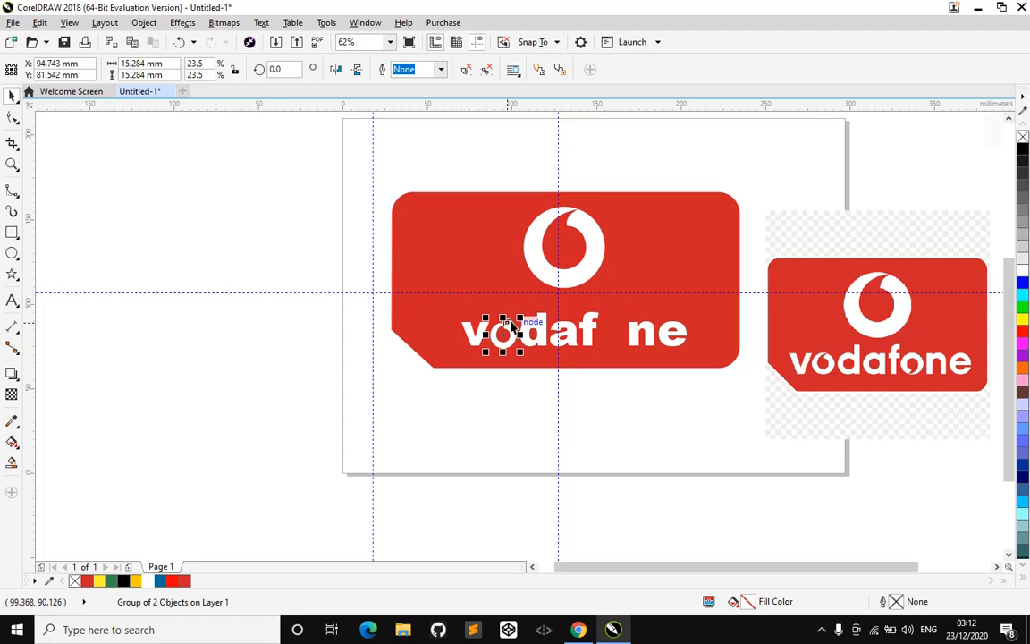
Undo the tiny rotated emblem copy below the card and reselect the emblem that serves as the first "o".
key("ctrl+z")
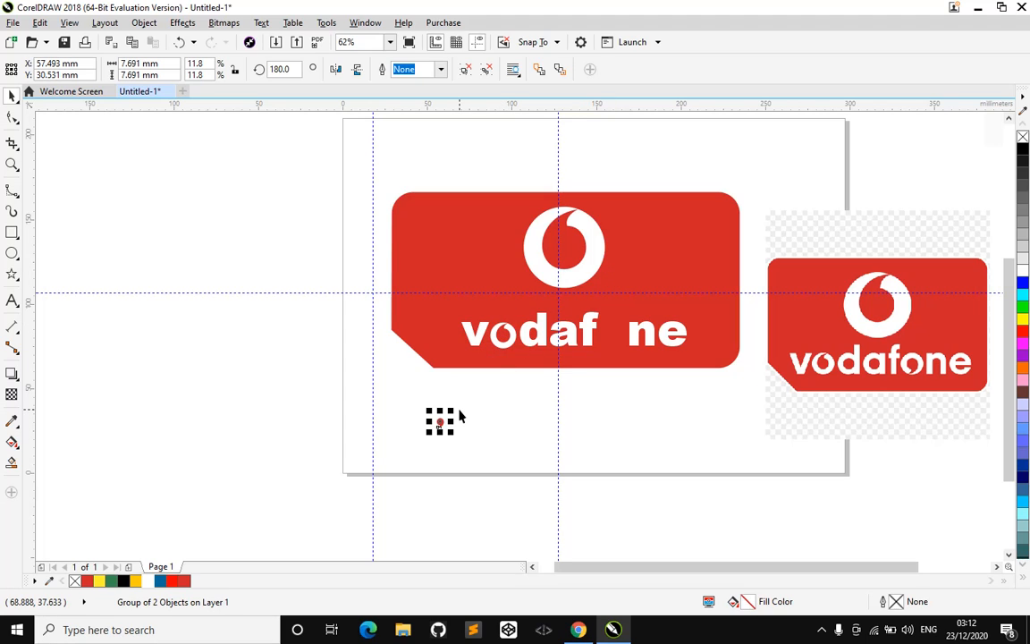
key("ctrl+z")
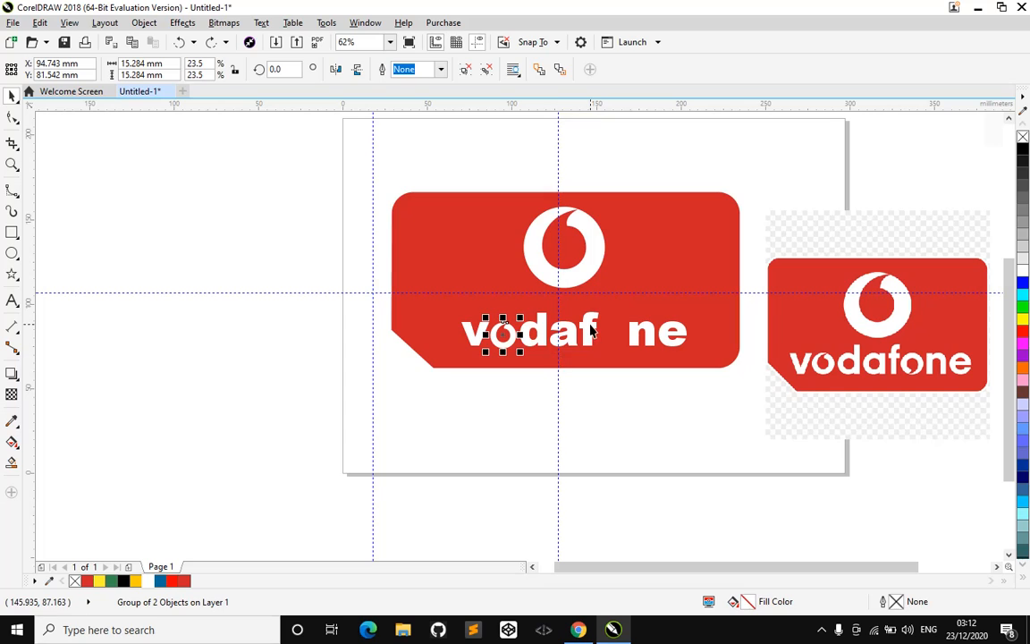
left_click(591, 329)
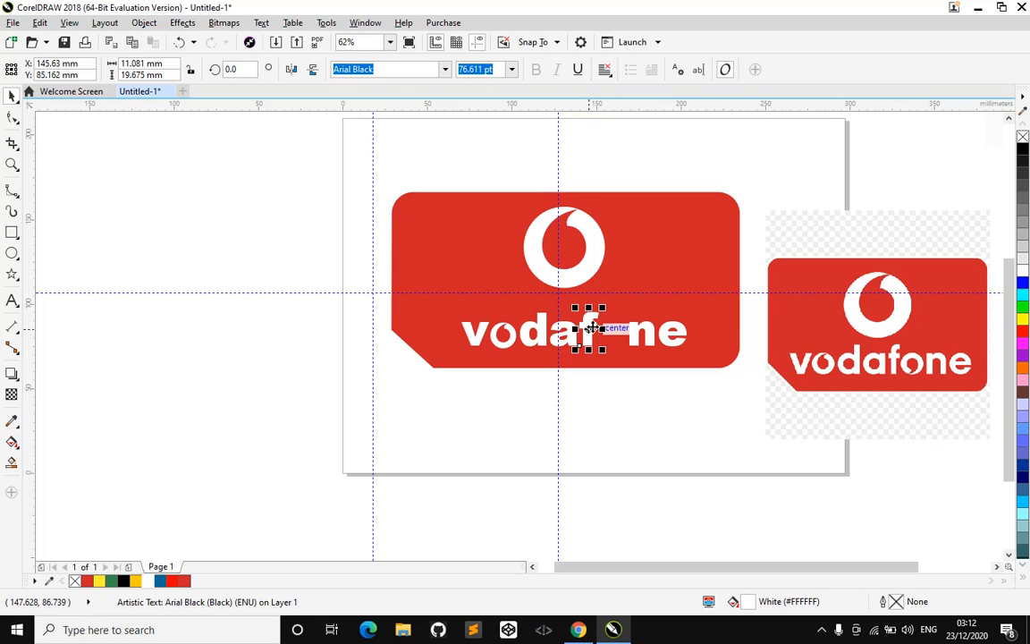
key("Delete")
left_click(511, 335)
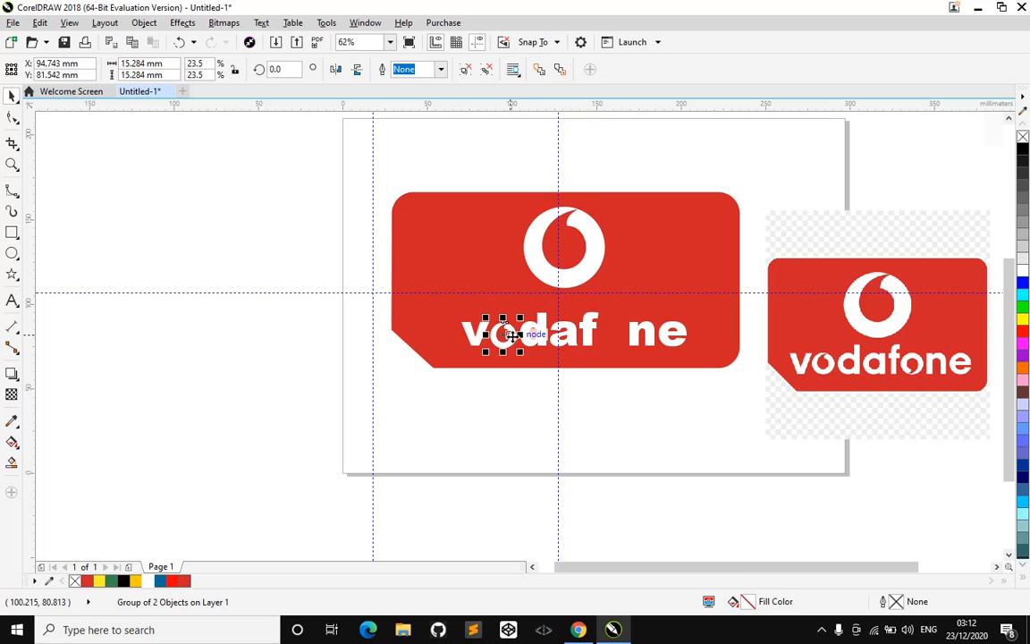
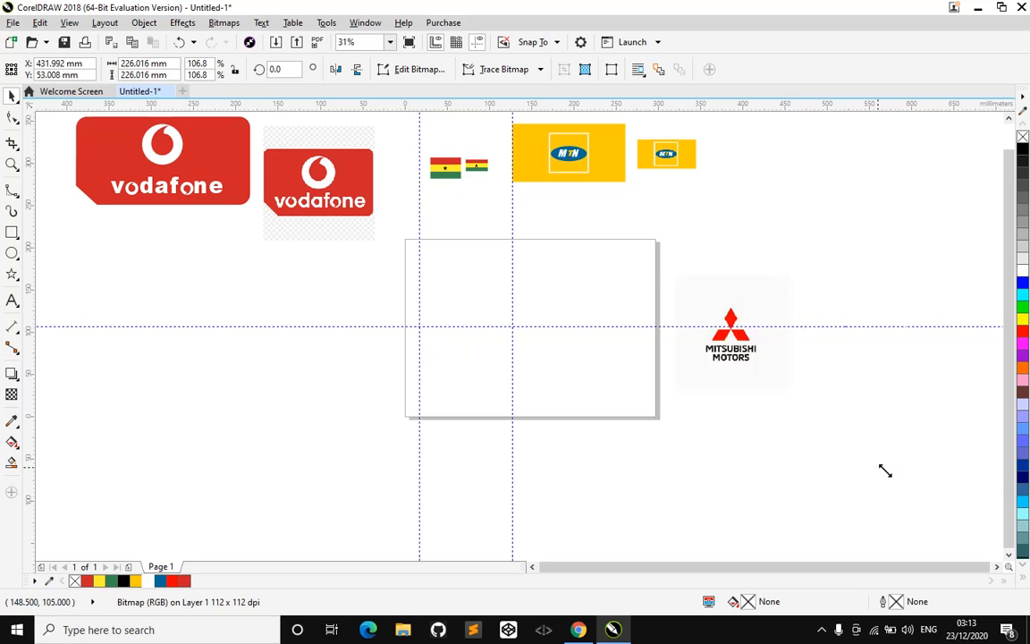
Move the Mitsubishi Motors reference bitmap up beside the blank page.
left_click_drag(777, 367, 784, 298)
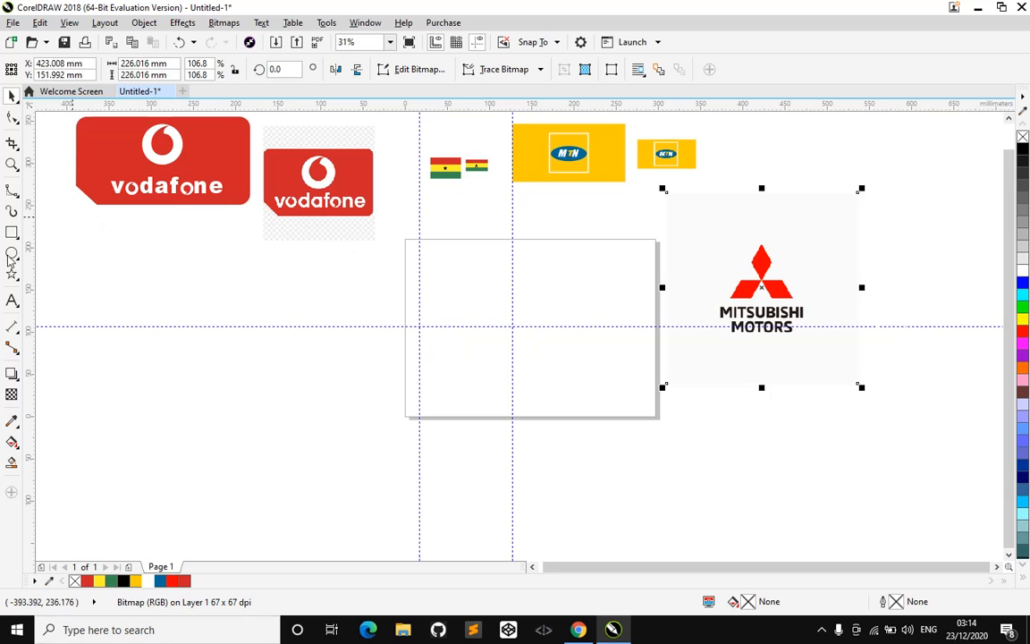
Add the artistic text heading "Assignment" in 72 pt Arial on the empty area beneath the vodafone logos.
left_click(12, 301)
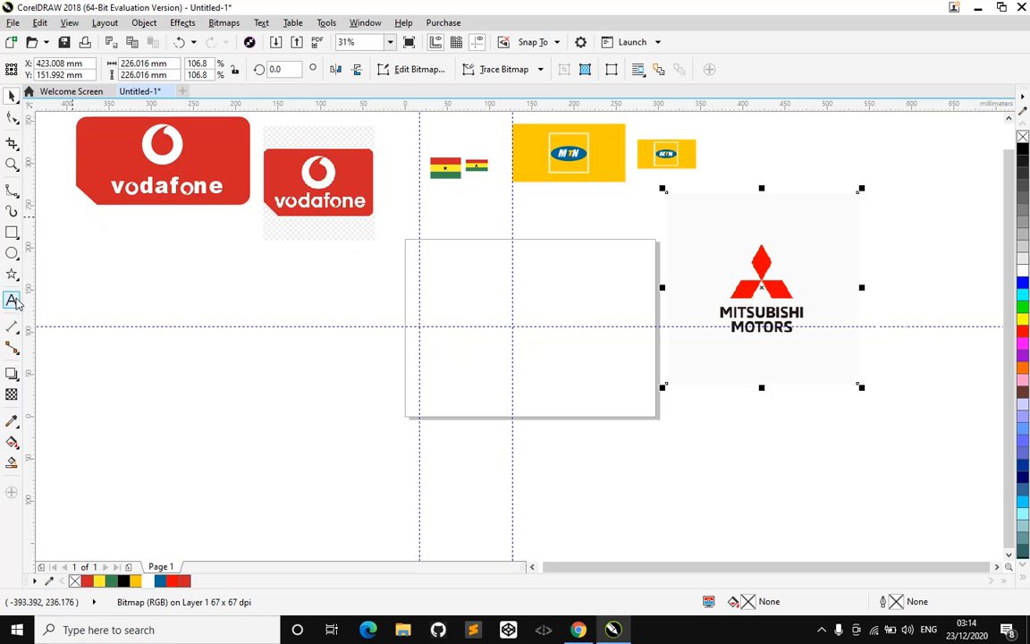
left_click(126, 299)
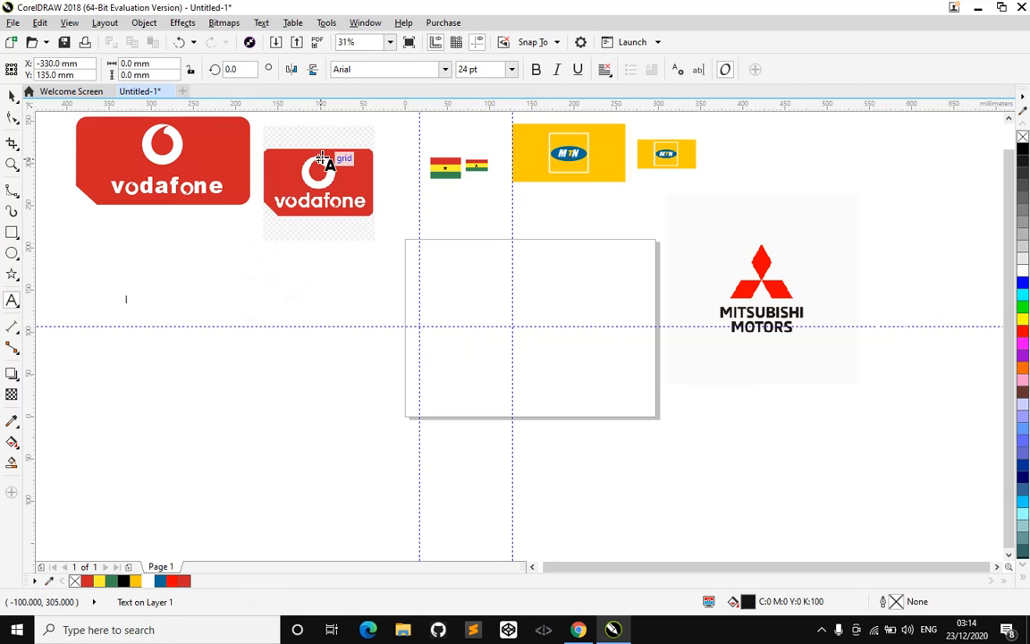
left_click(512, 70)
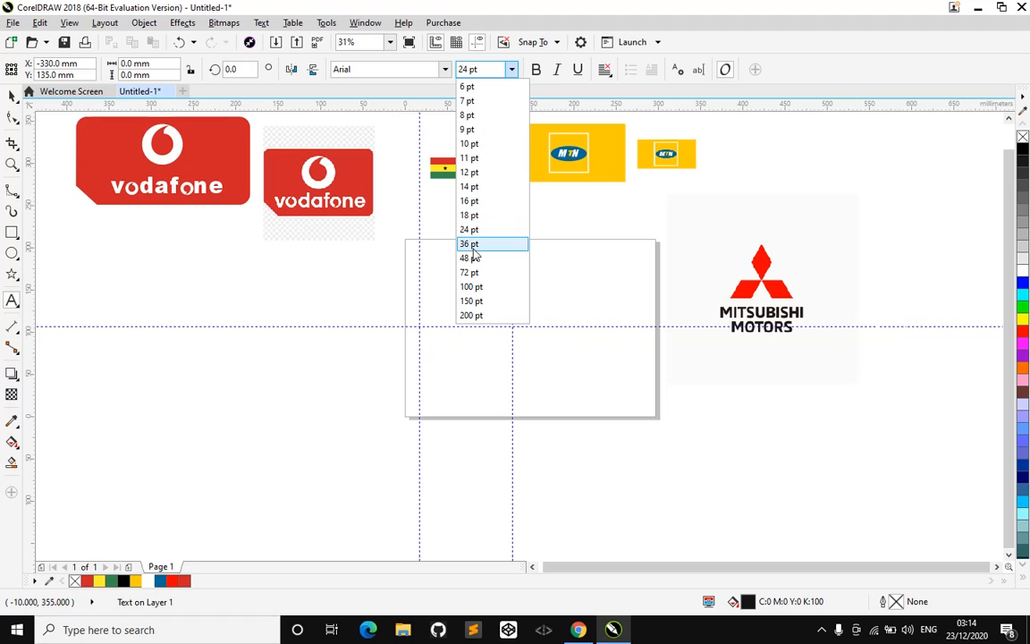
left_click(465, 274)
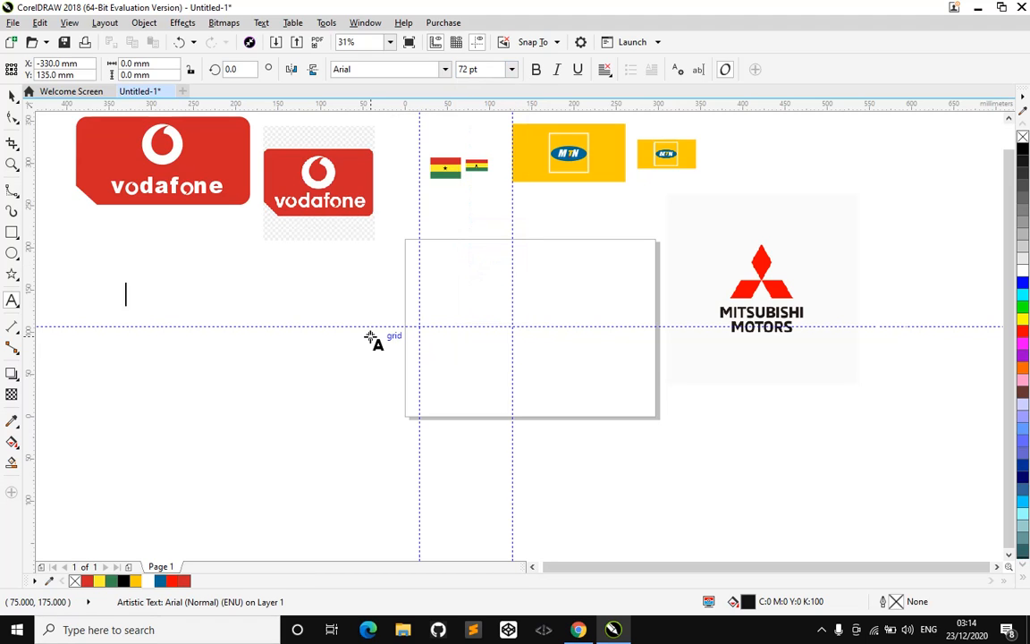
type("Asi")
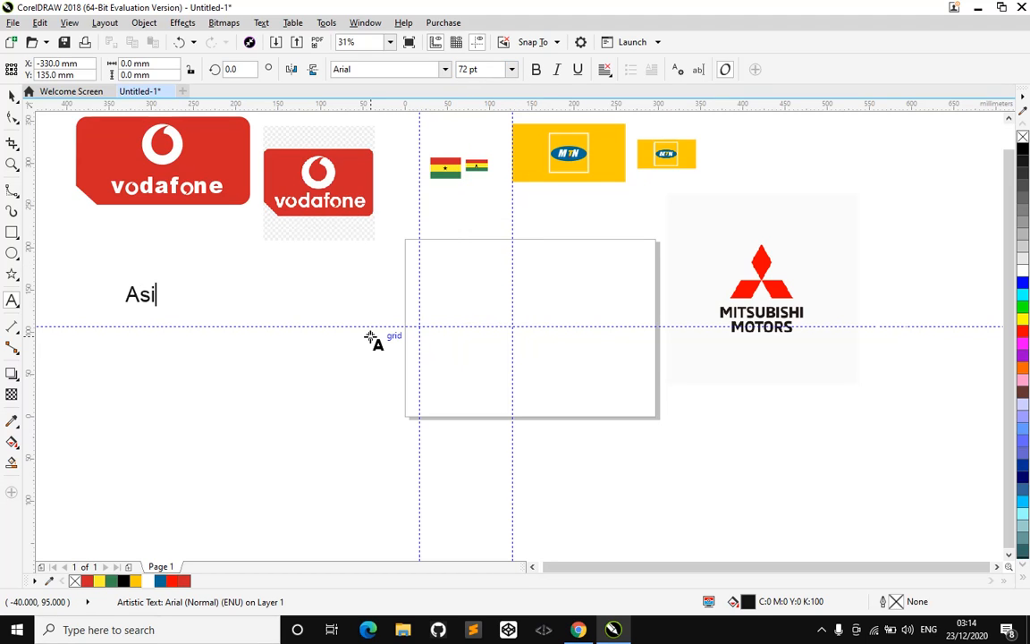
key("BackSpace")
type("signment ")
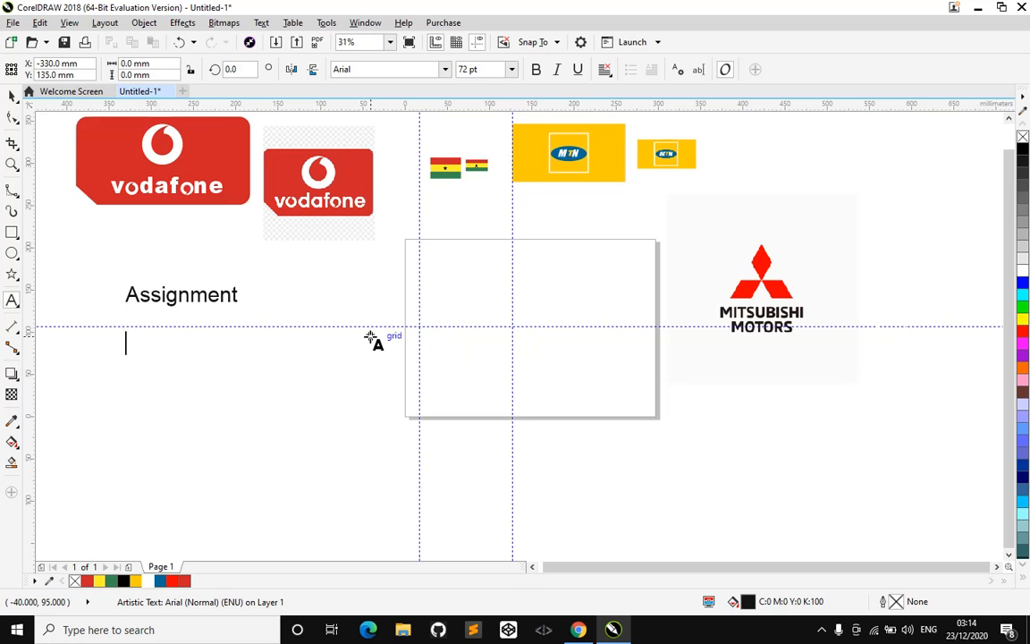
Add the line "Design the Mitsubishi logo and china logo" under the heading, and move the text block to the page's lower edge.
type("Desig")
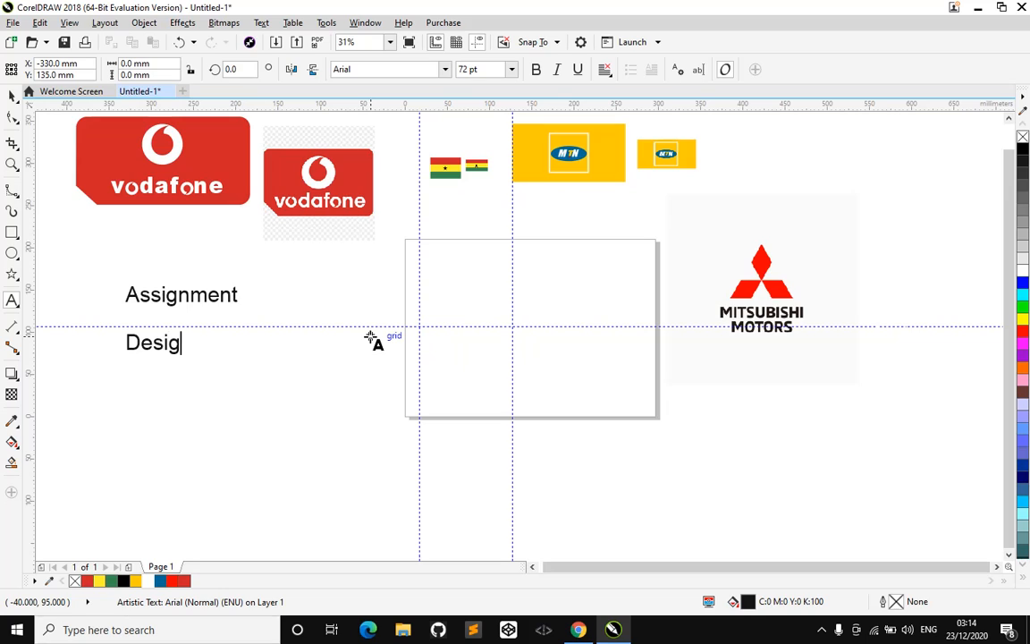
type("n the Mit")
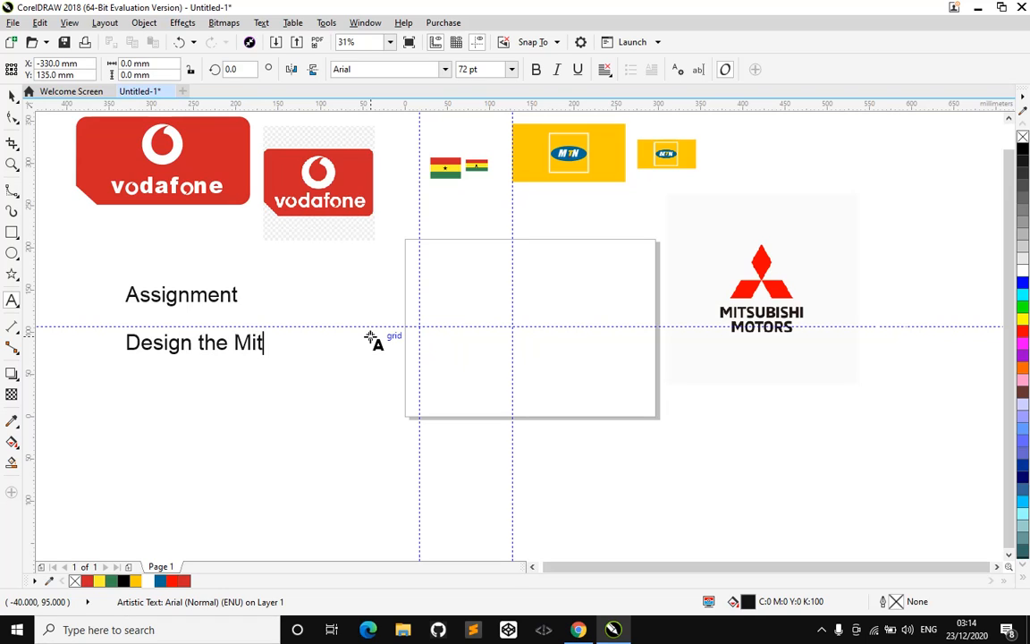
type("subishi")
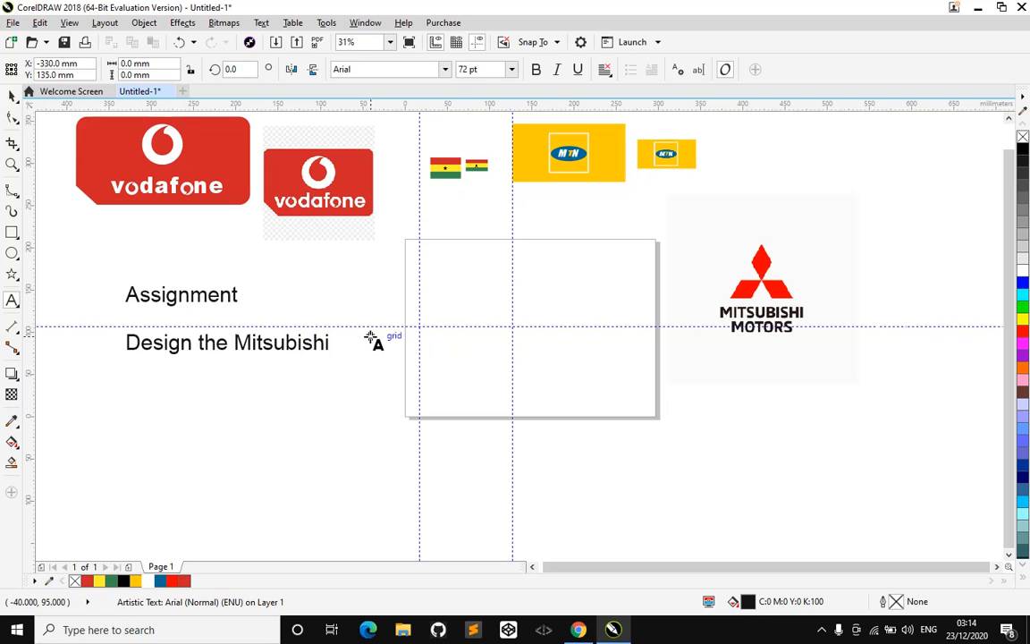
type(" logoa")
key("BackSpace")
type("and china")
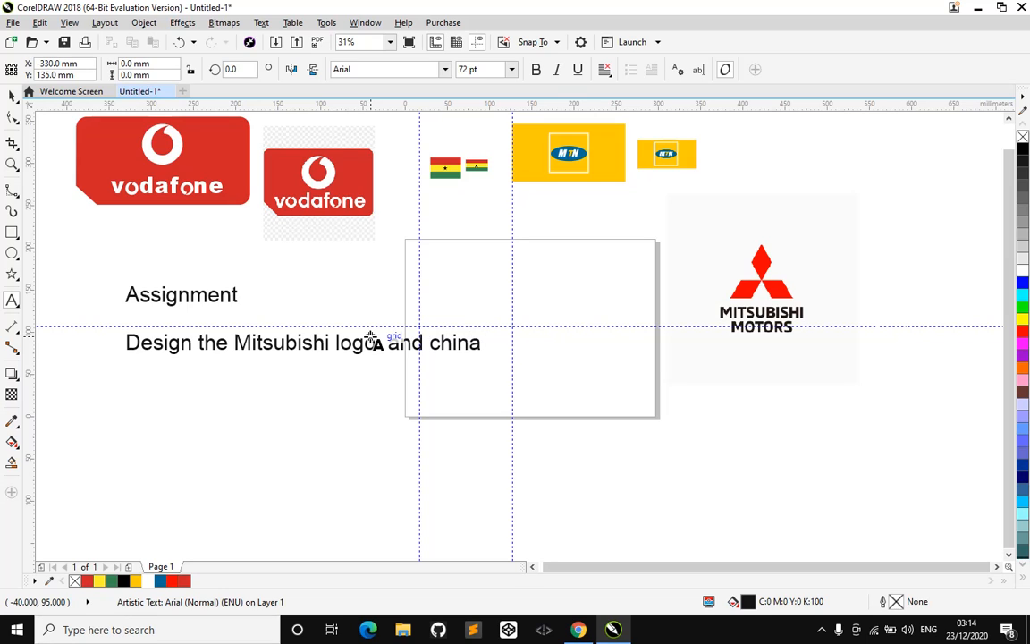
type(" logo")
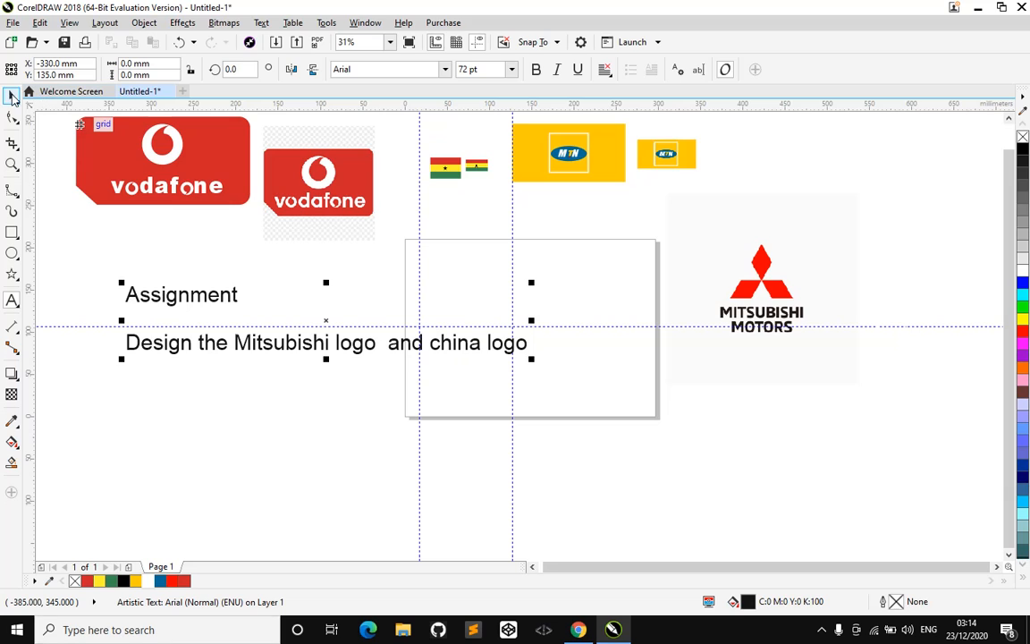
left_click(12, 96)
left_click_drag(322, 319, 446, 423)
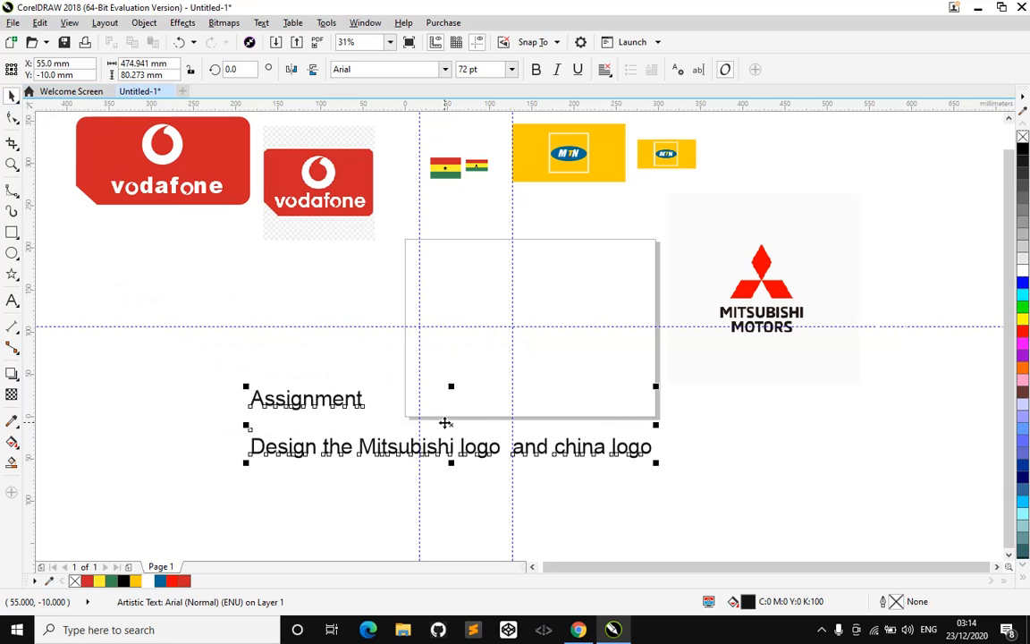
Scale the assignment text up to about 92 pt and add a period after "china logo".
left_click_drag(657, 463, 765, 503)
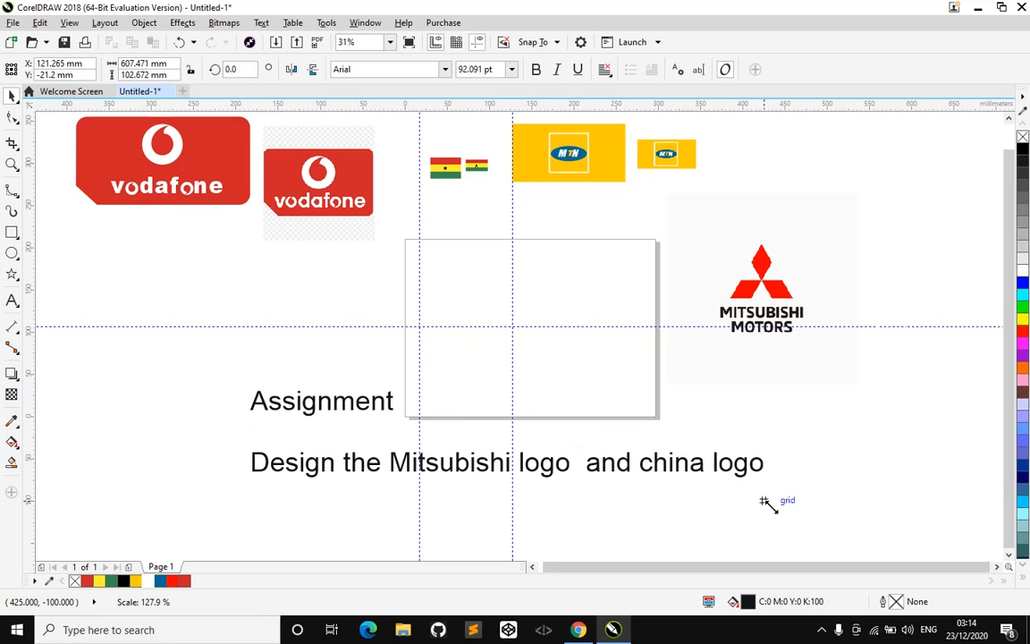
left_click(759, 467)
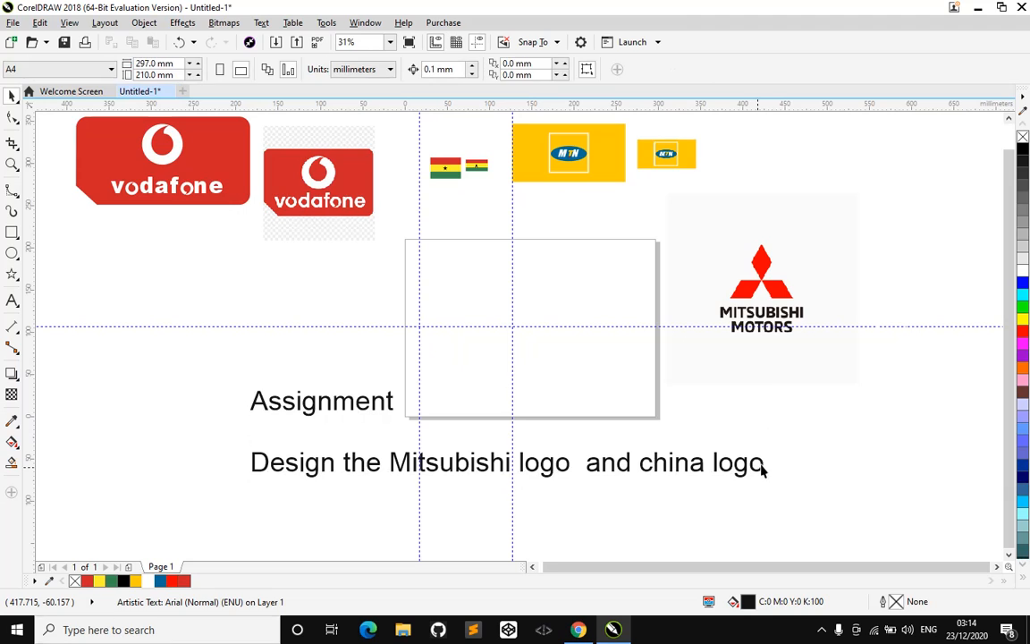
left_click(763, 463)
left_click(764, 464)
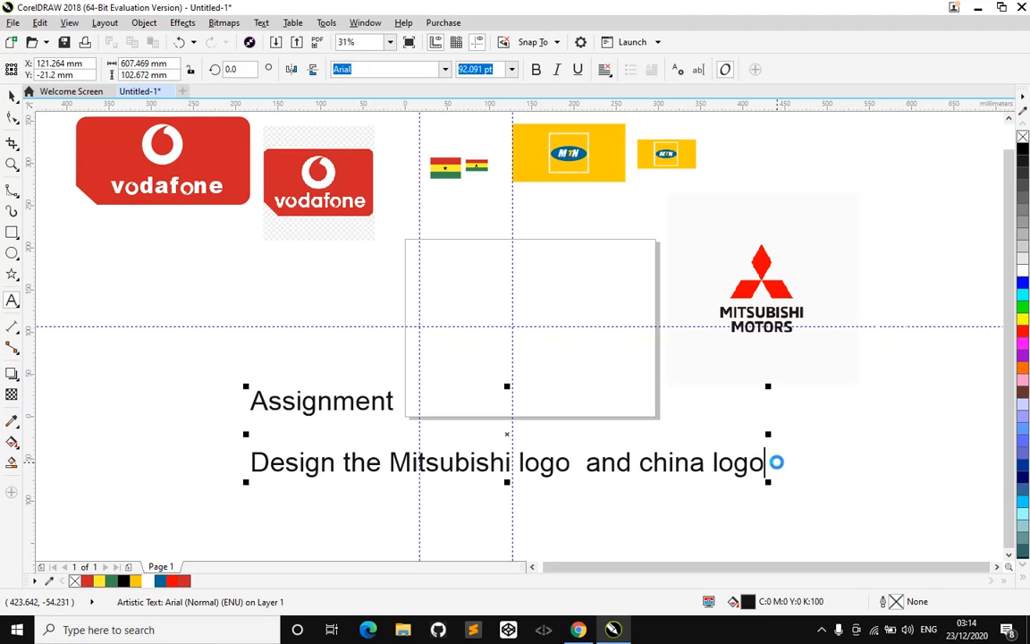
type(".")
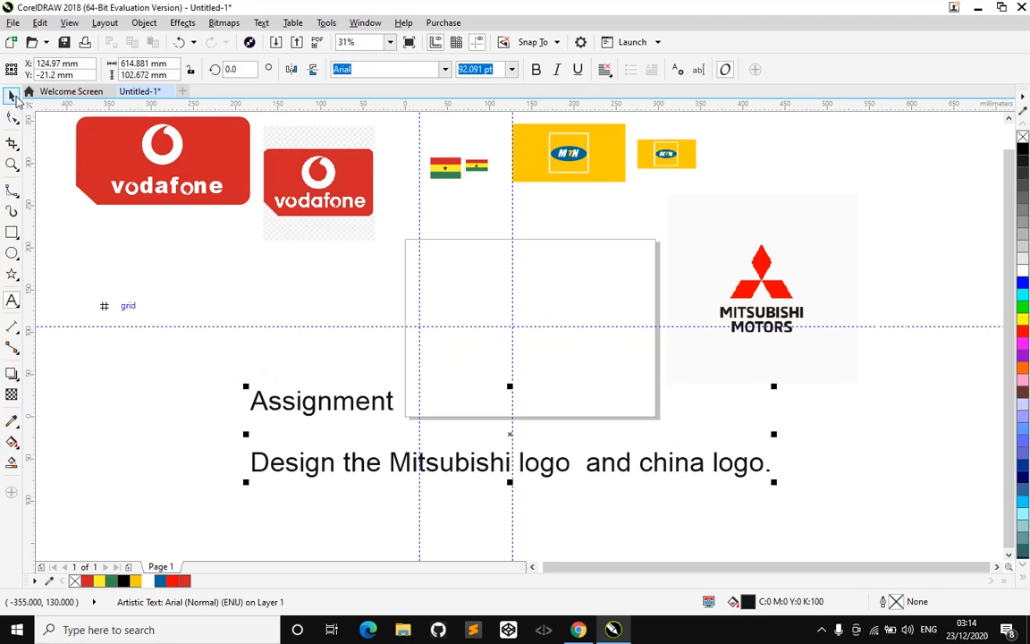
left_click(16, 98)
Undo the deletion of the assignment text block and shift it about 32 mm left and 15 mm up.
key("Delete")
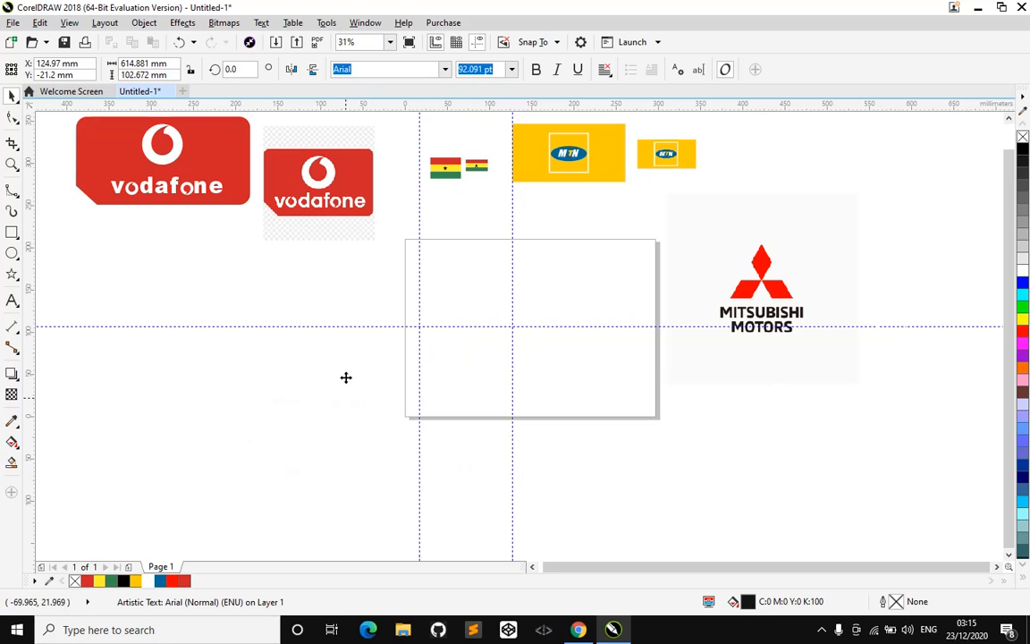
key("ctrl+z")
left_click_drag(299, 356, 322, 395)
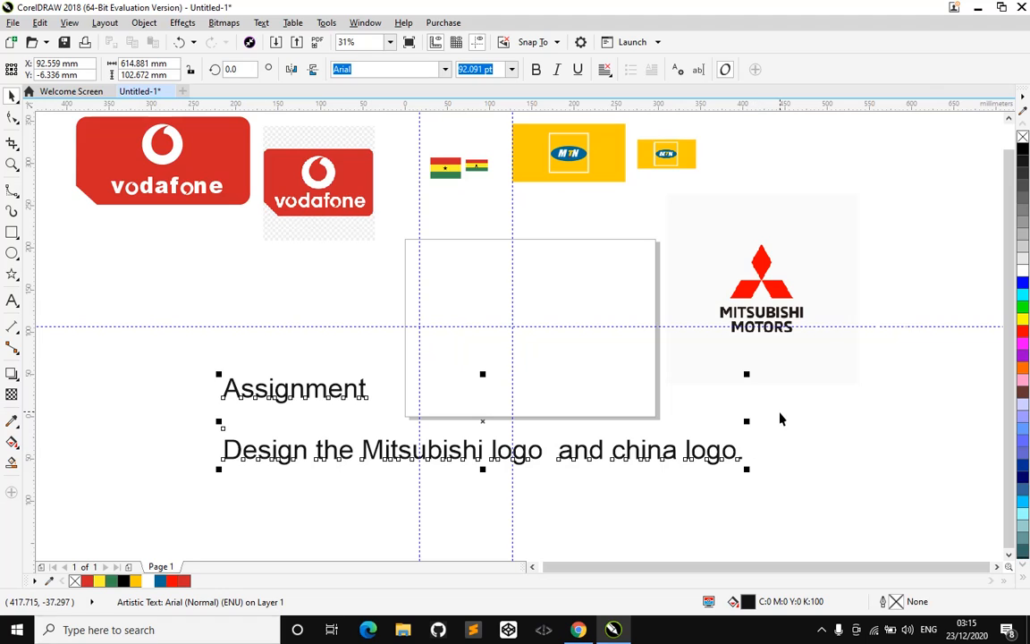
key("Escape")
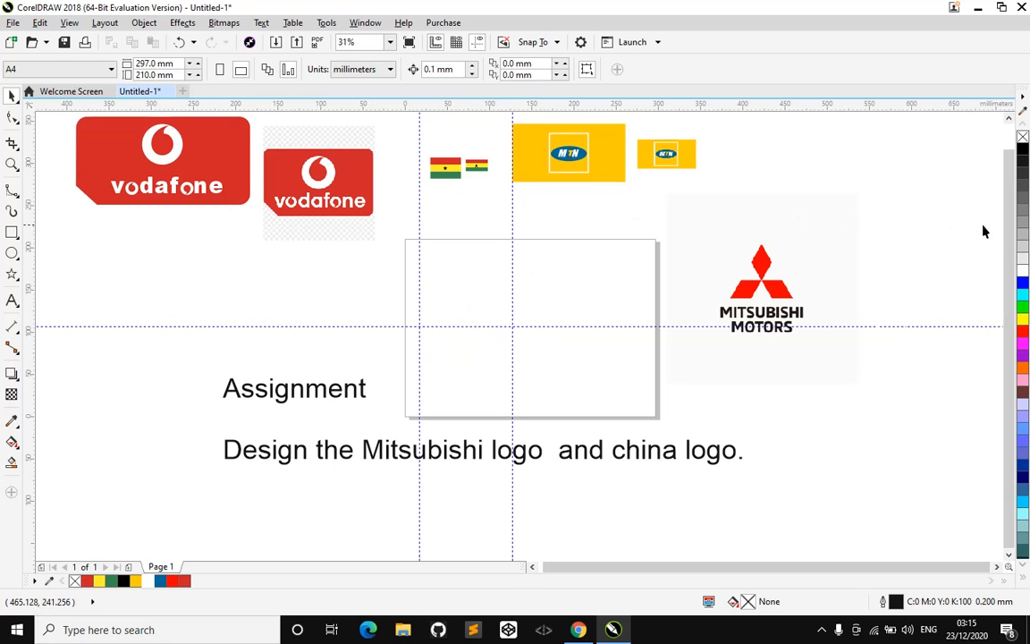
Enter "my logos" as the file name for saving the drawing to the Desktop, and cancel the save.
scroll(939, 235, "up", 1)
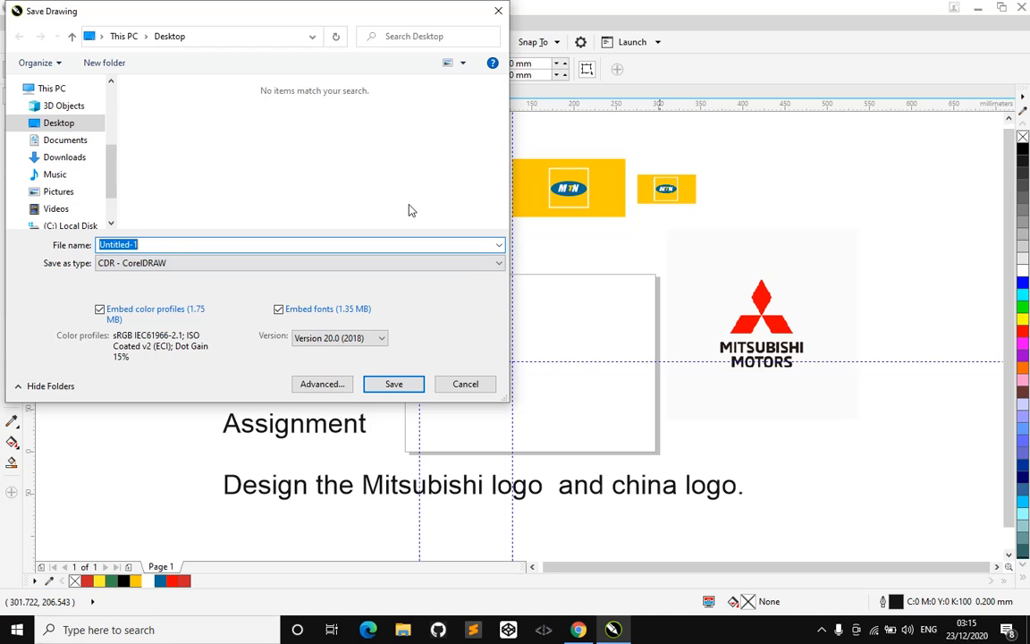
left_click_drag(298, 36, 303, 85)
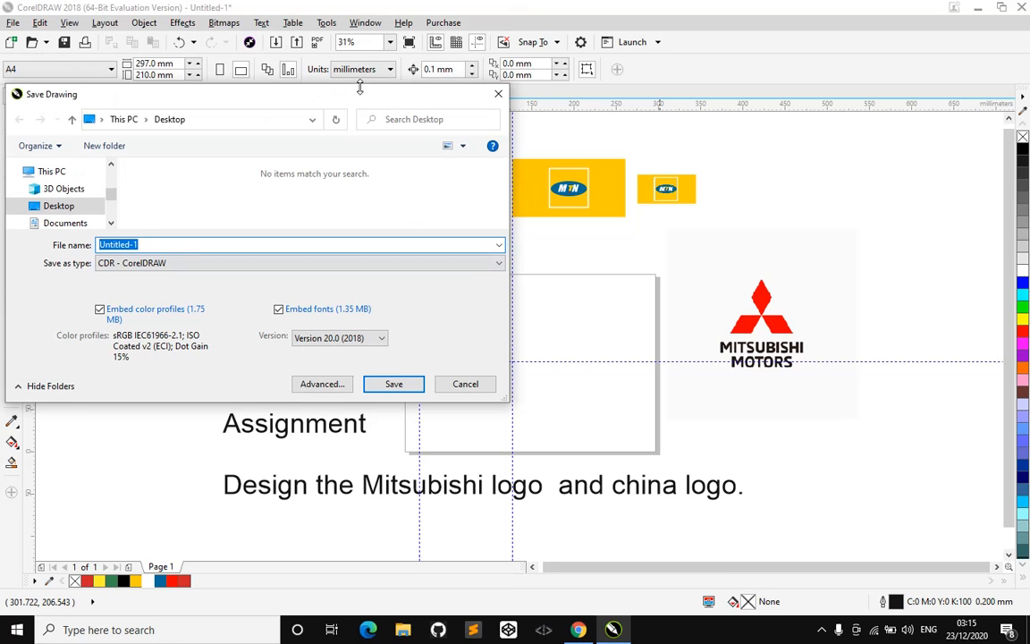
left_click(151, 246)
left_click_drag(151, 245, 108, 247)
type("my logos")
scroll(100, 183, "down", 3)
scroll(103, 184, "up", 8)
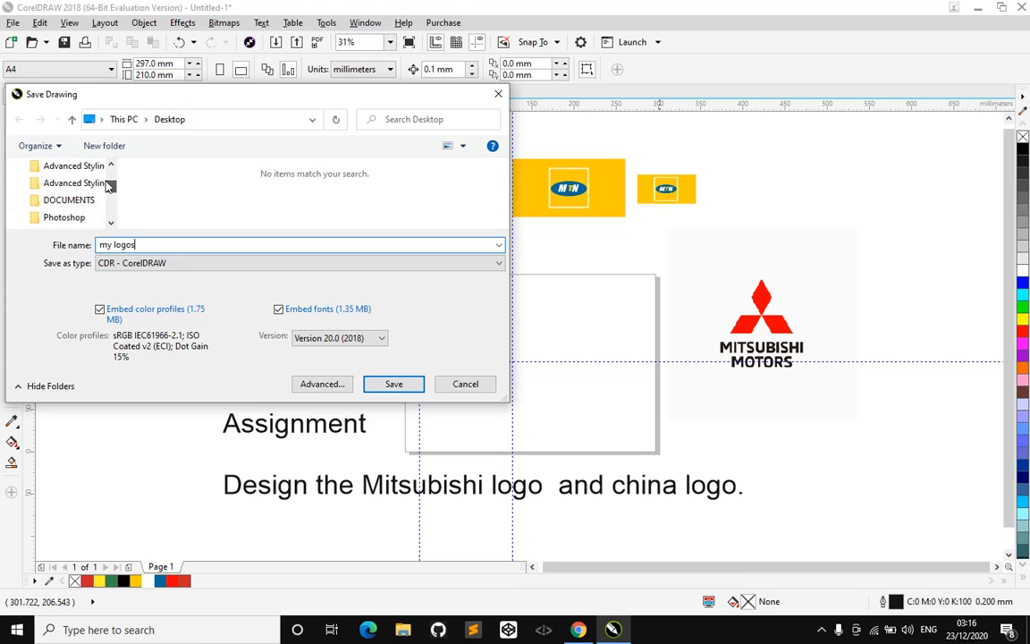
left_click_drag(111, 174, 109, 199)
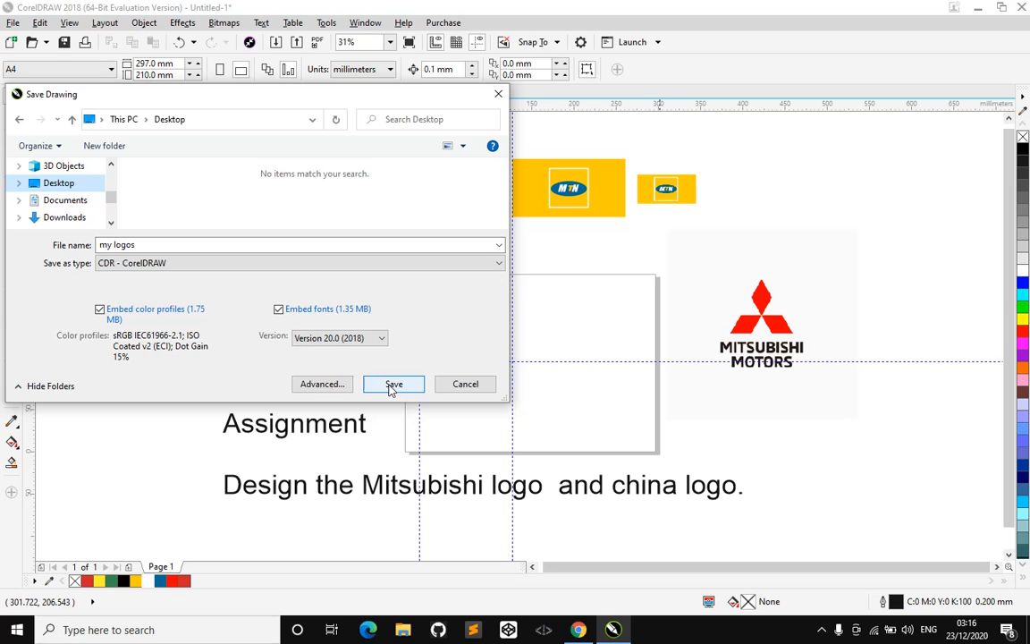
left_click(465, 385)
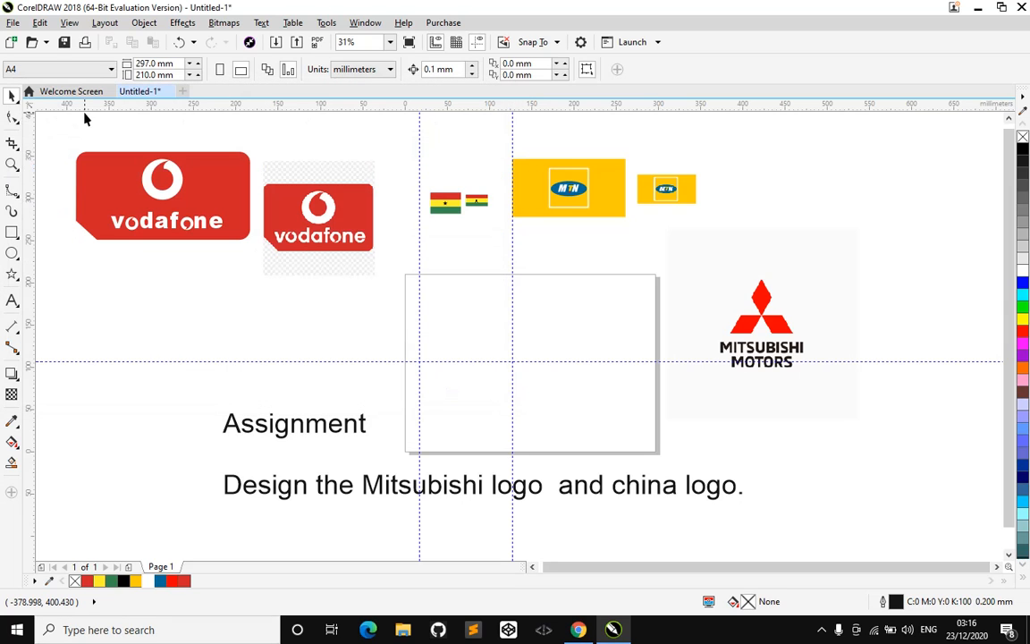
Bring up the Save Drawing dialog again and dismiss it without saving.
left_click(12, 23)
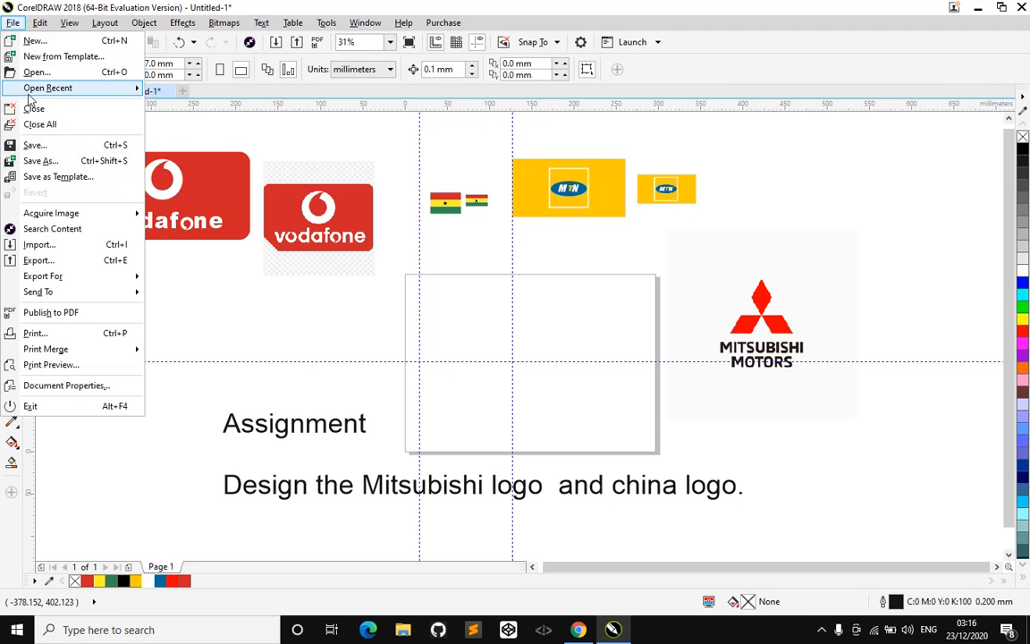
left_click(55, 147)
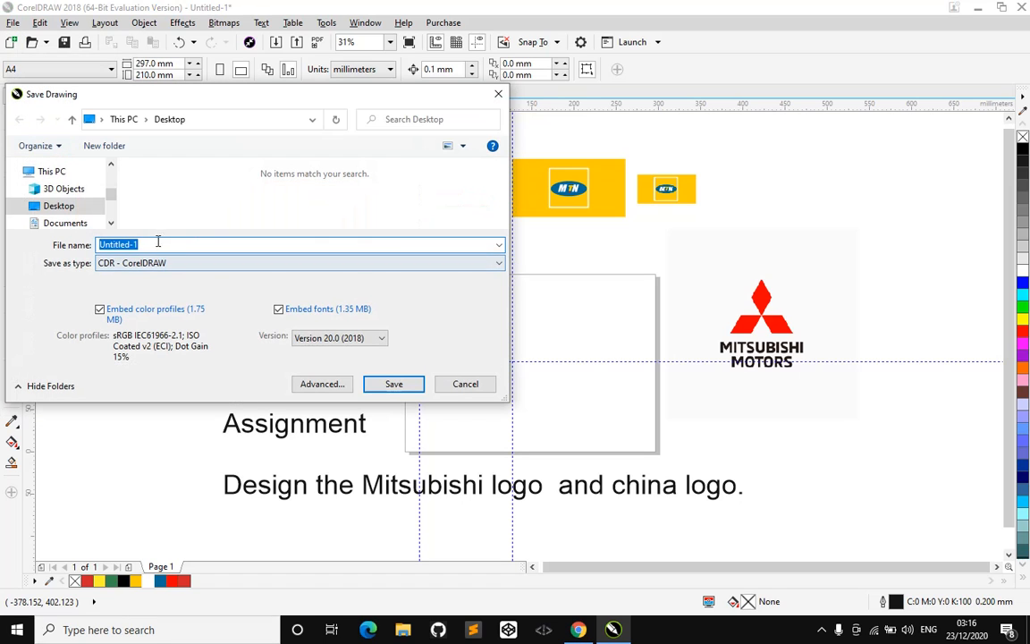
left_click(477, 390)
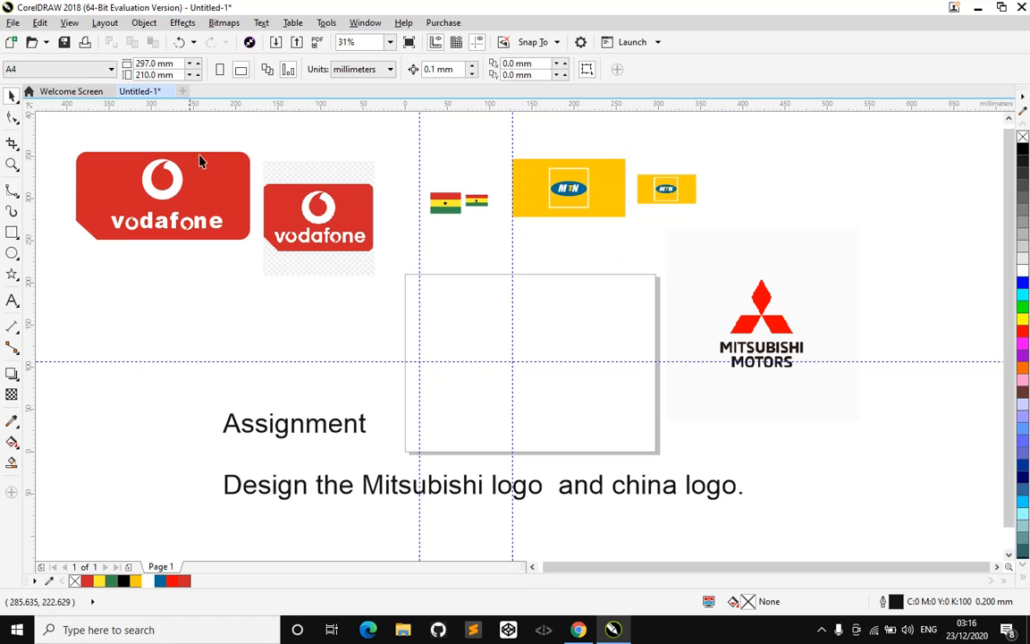
Select the large Vodafone logo group, review the file formats offered by Save As, and close the dialog without saving.
left_click(115, 176)
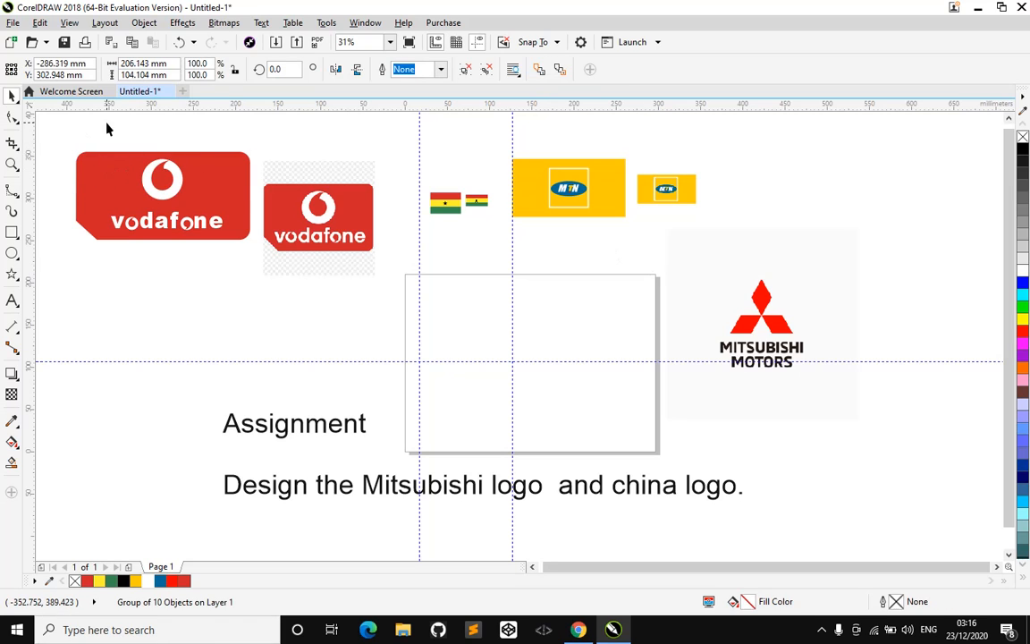
left_click(98, 121)
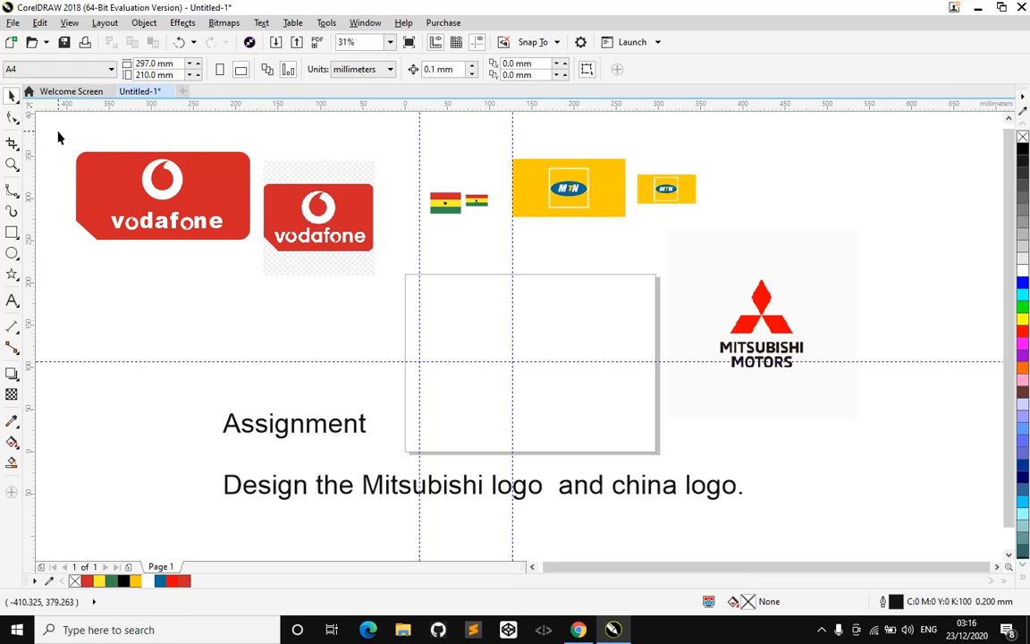
left_click(98, 184)
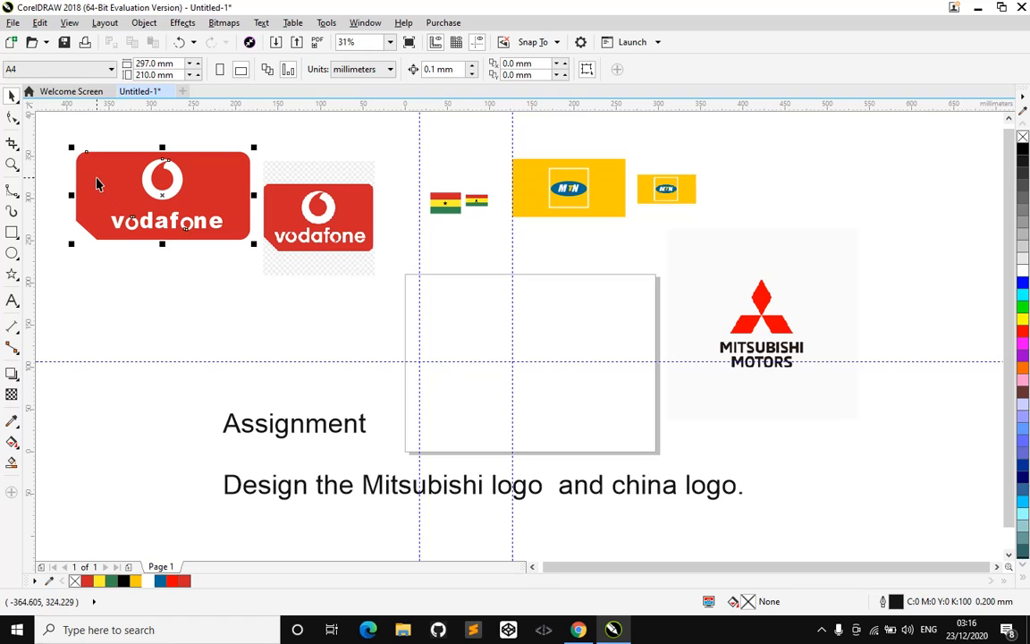
left_click(136, 174)
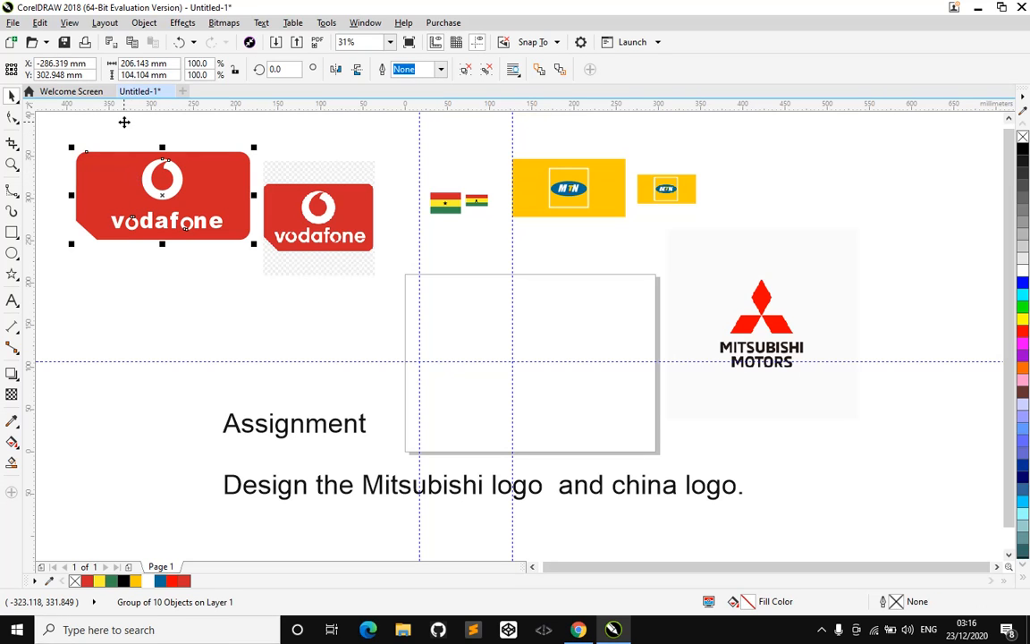
left_click(14, 22)
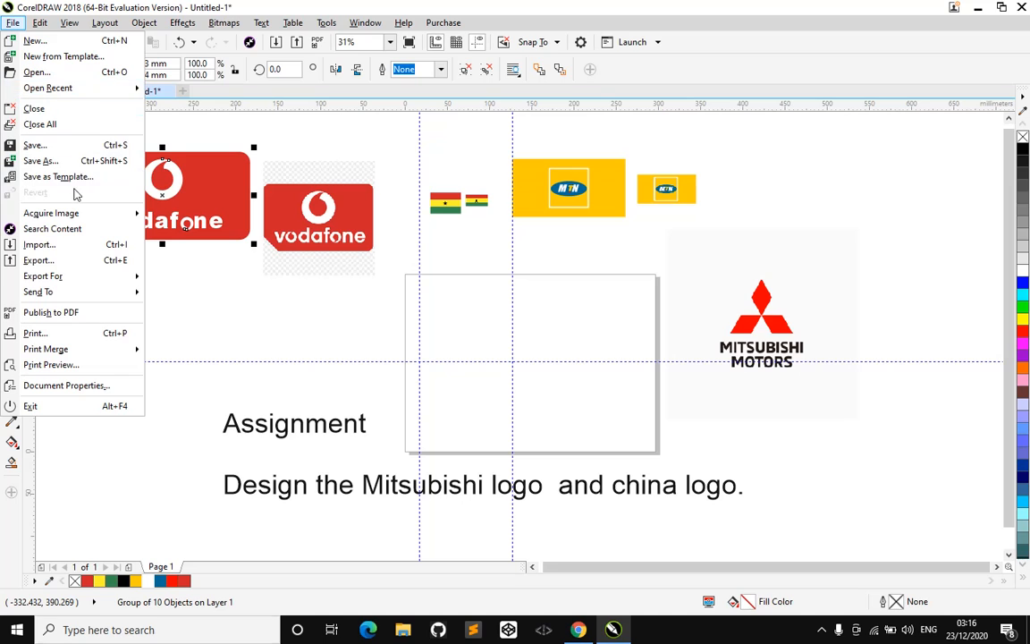
left_click(58, 161)
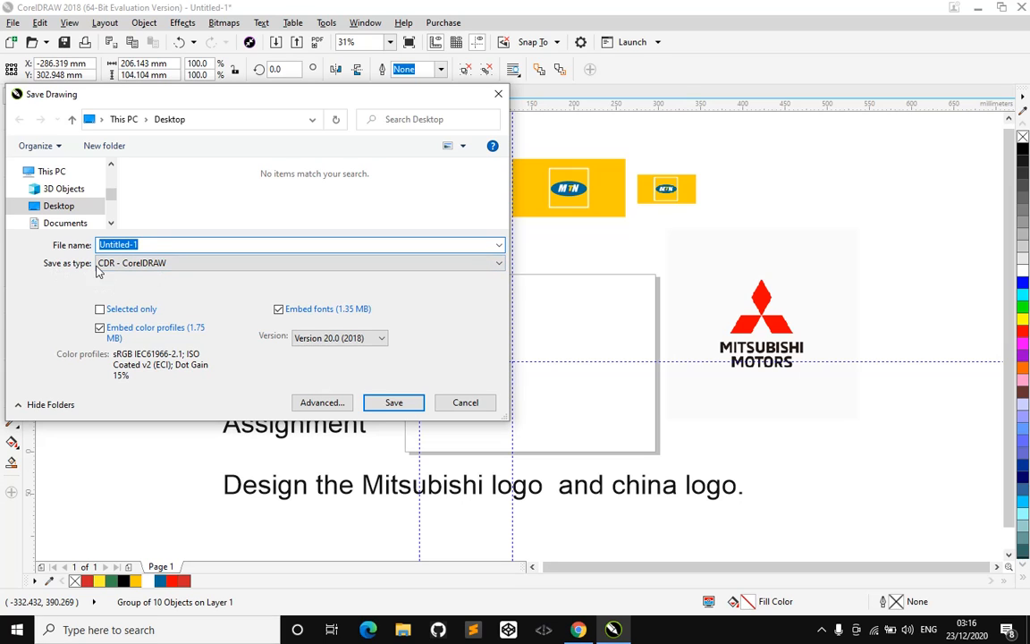
left_click(161, 263)
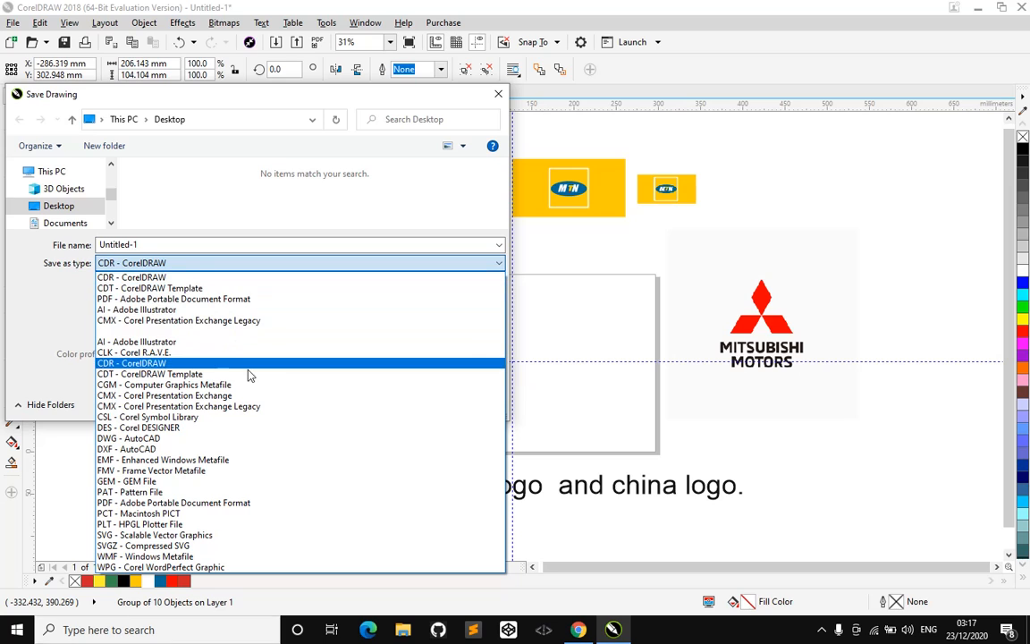
left_click(13, 284)
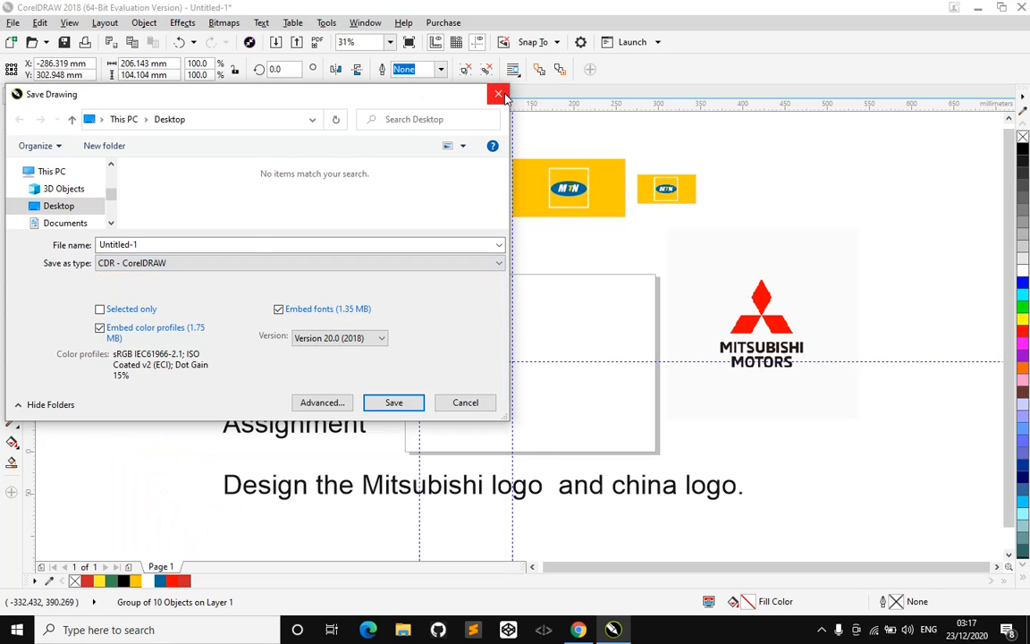
key("Escape")
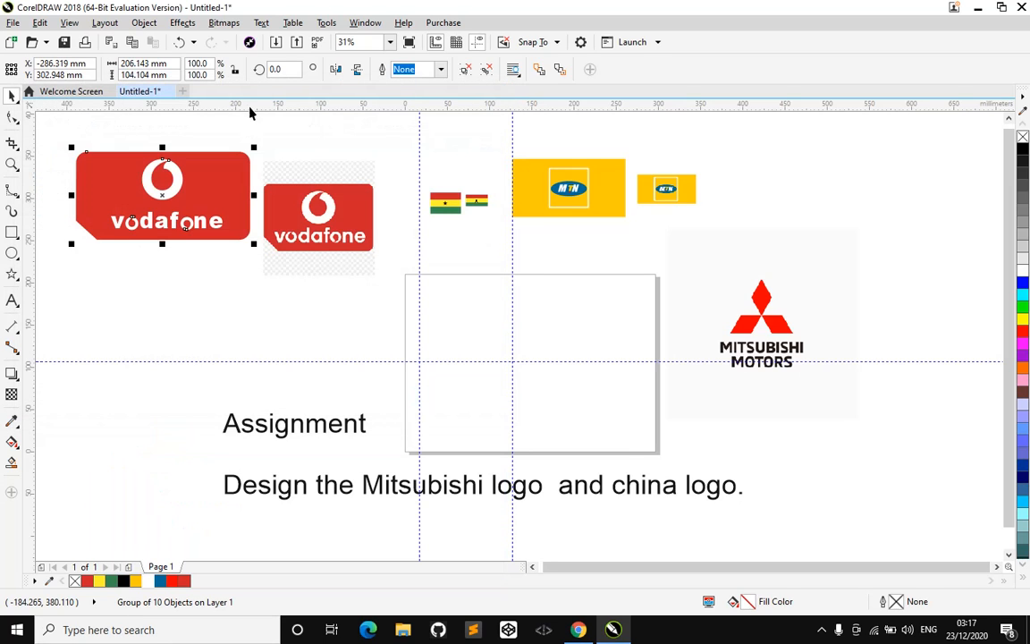
Review the export file formats, including JPG and PNG, for the selected Vodafone logo, and cancel the export.
left_click(279, 42)
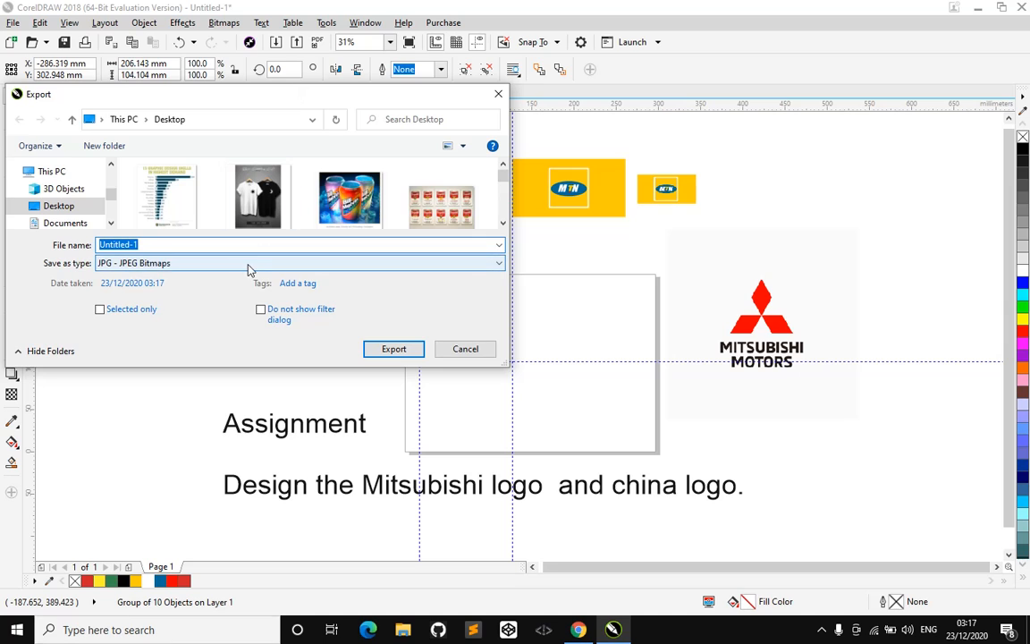
left_click(139, 263)
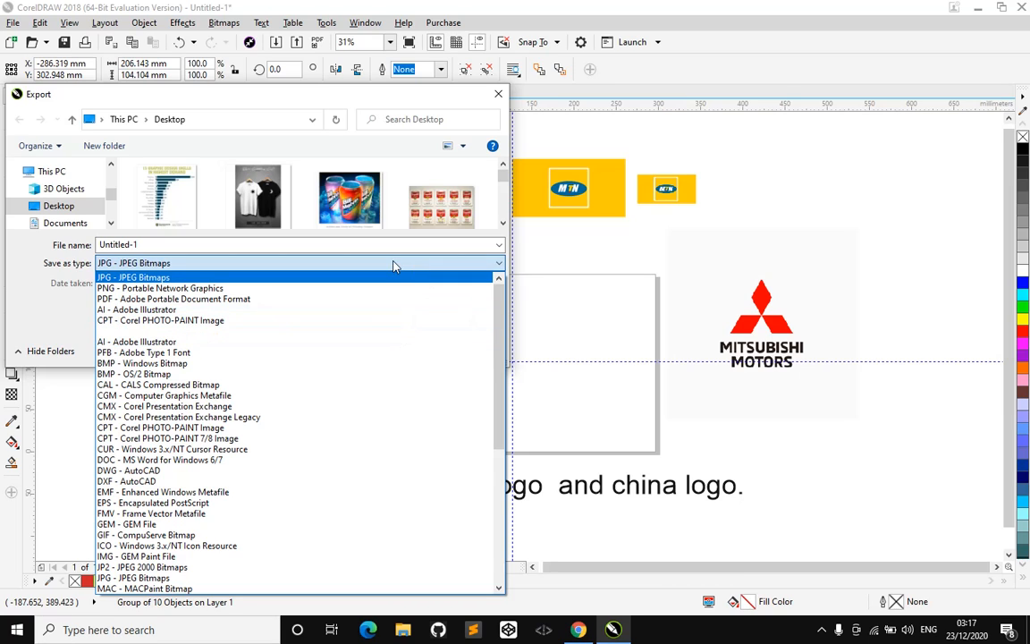
left_click(405, 277)
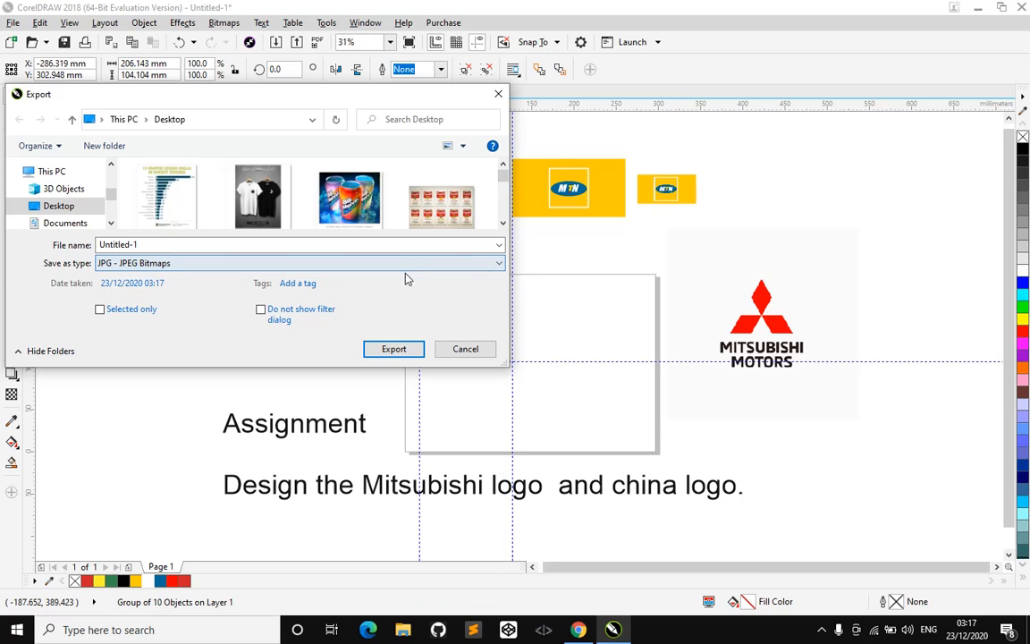
left_click(465, 350)
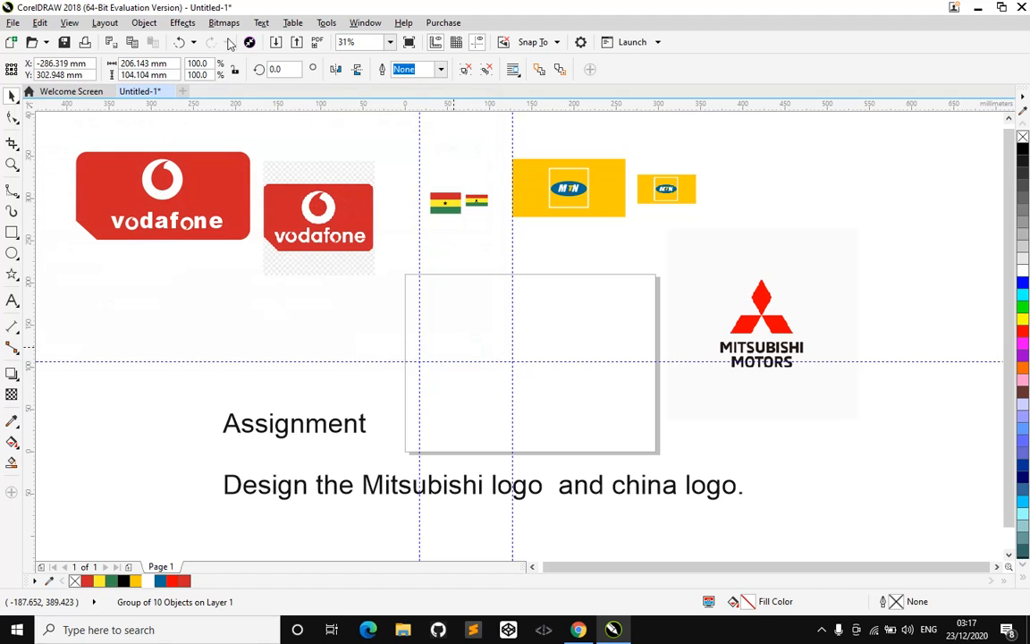
left_click(298, 43)
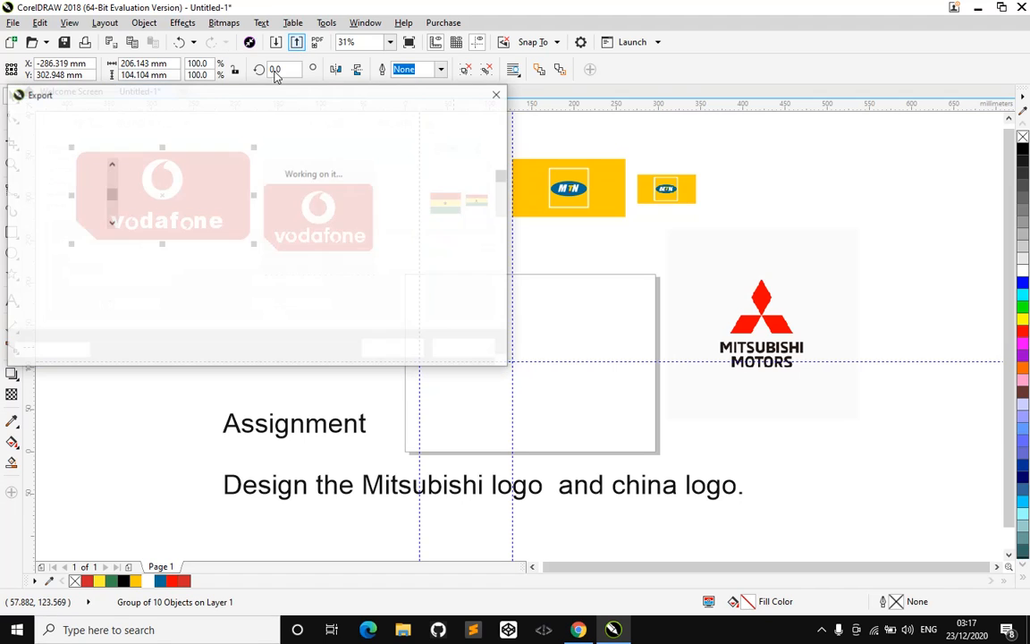
left_click(165, 263)
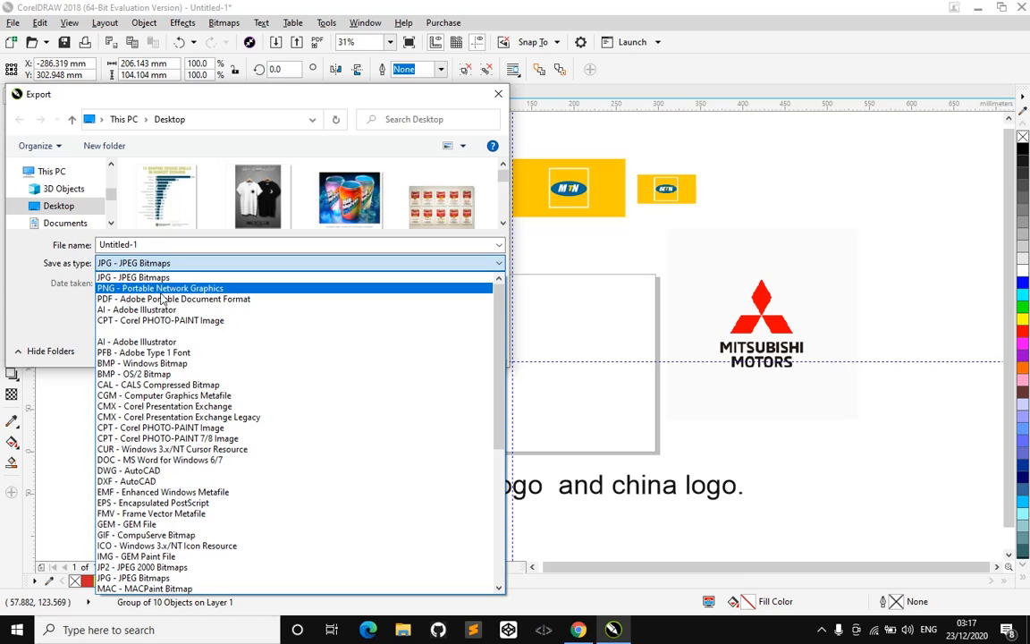
left_click(498, 96)
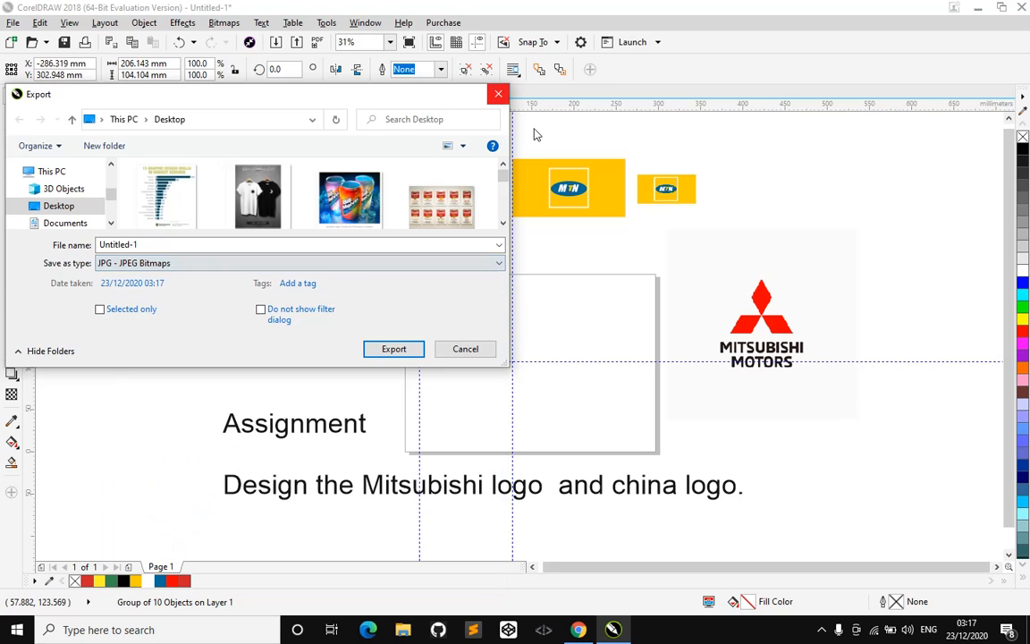
left_click(465, 348)
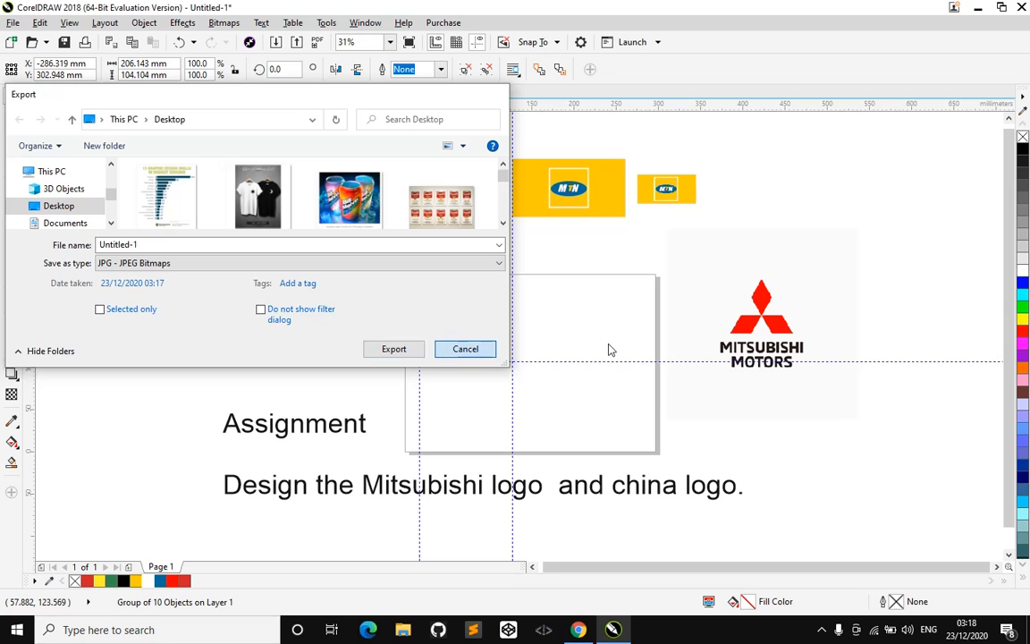
Move the Mitsubishi Motors reference bitmap so it overlaps the blank page's right edge, just below the small MTN logo.
left_click(592, 255)
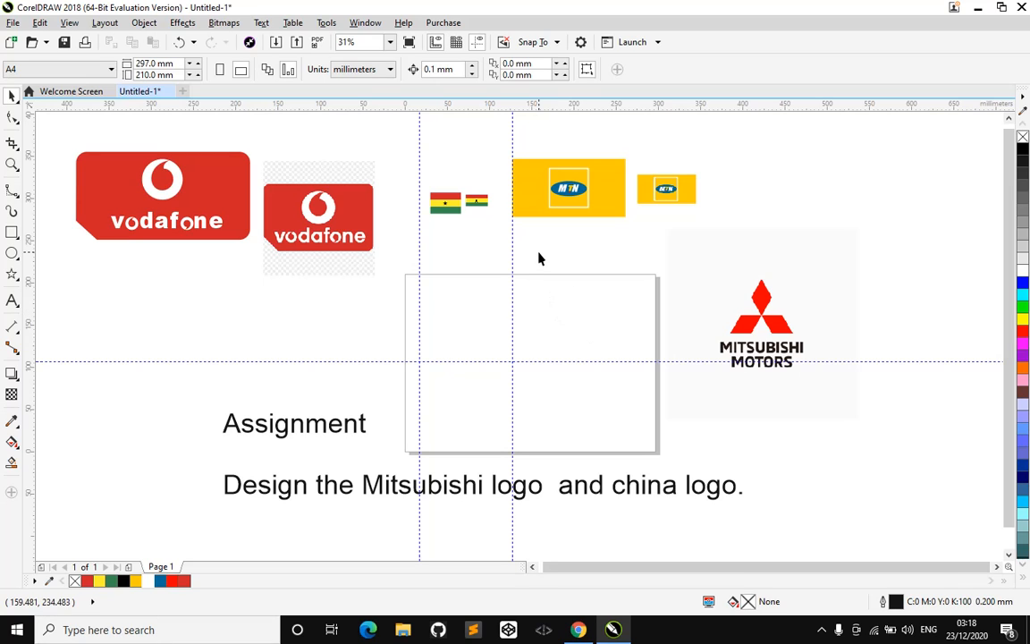
left_click(760, 324)
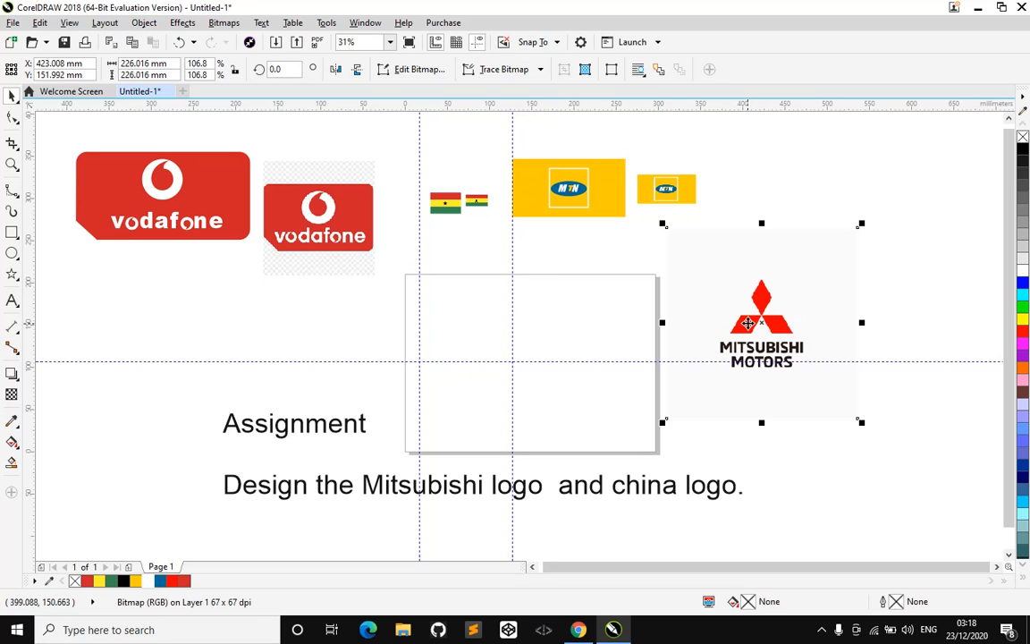
left_click_drag(759, 325, 659, 362)
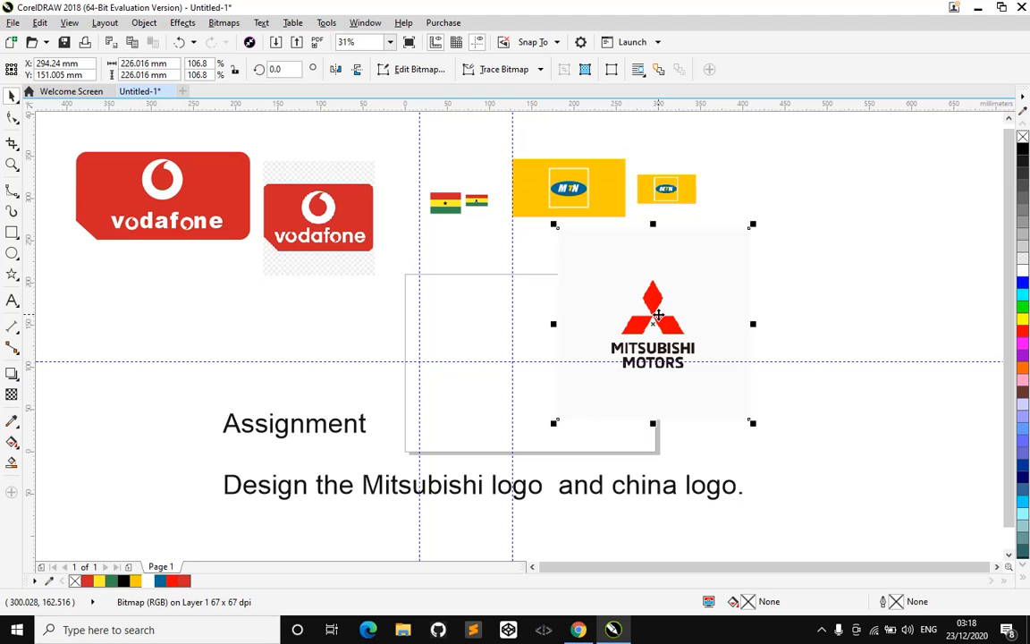
left_click_drag(640, 320, 706, 307)
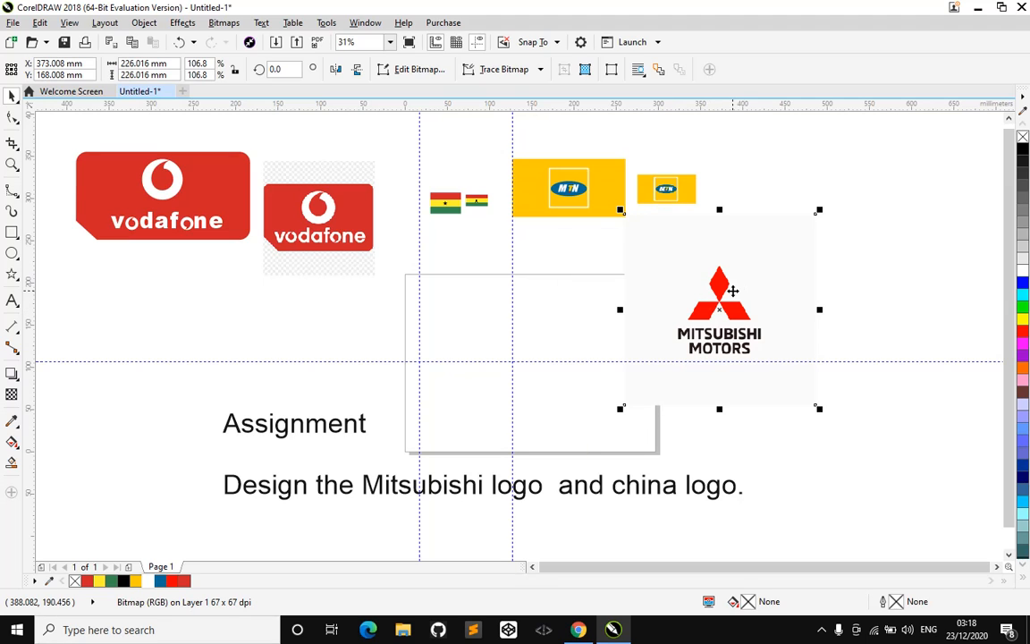